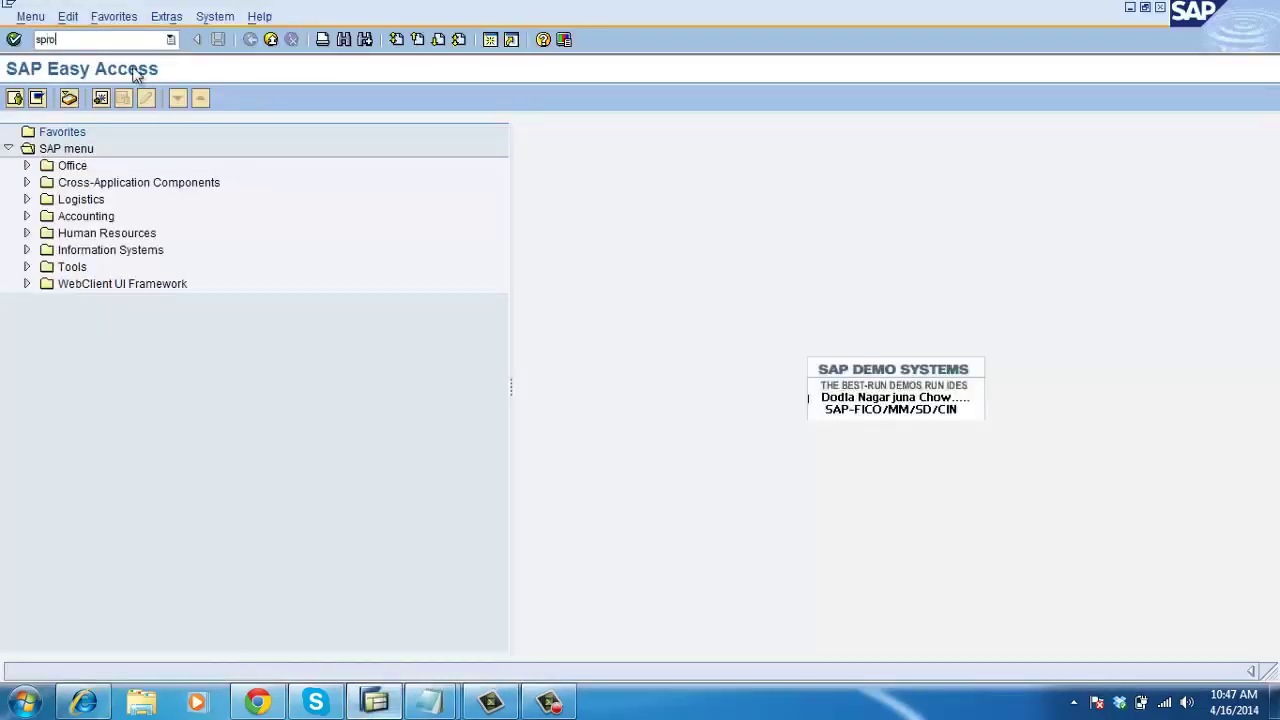
- Run the customizing transaction spro from the SAP Easy Access command field
key("Return")
- In the SAP Reference IMG, run Logistics Execution > Warehouse Management > Master Data > Define Number Ranges
left_click(120, 98)
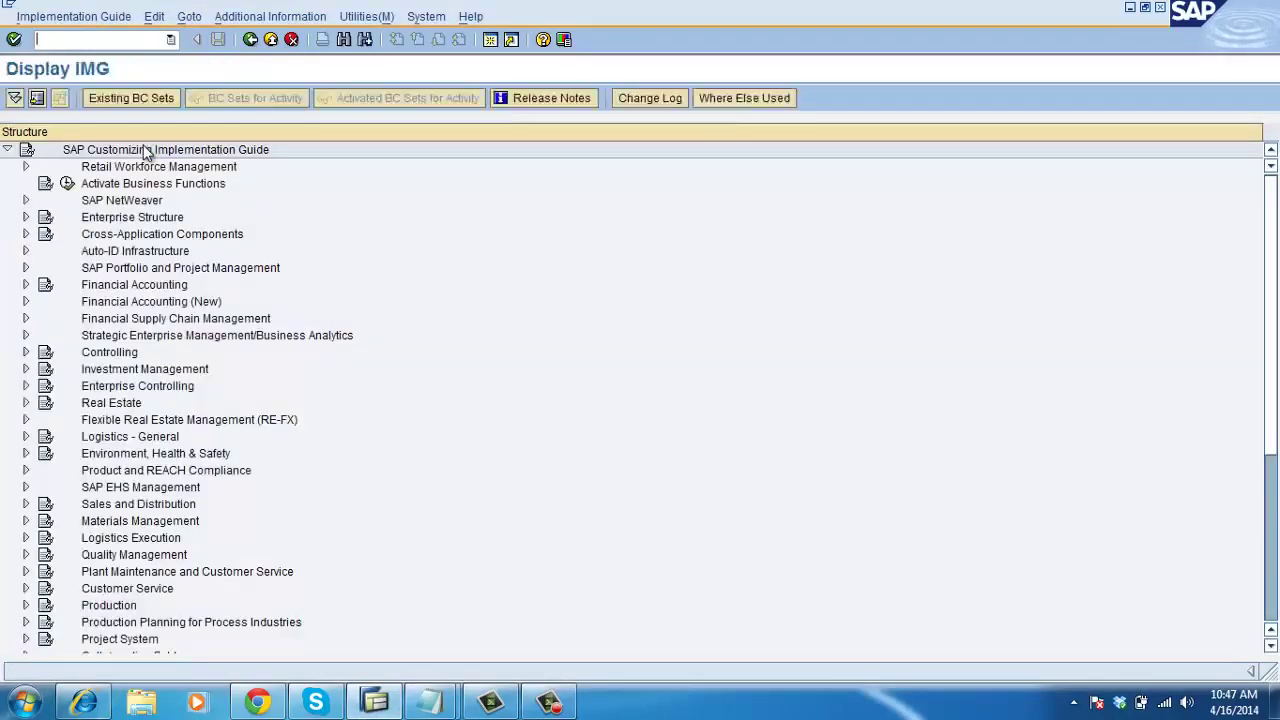
left_click(26, 538)
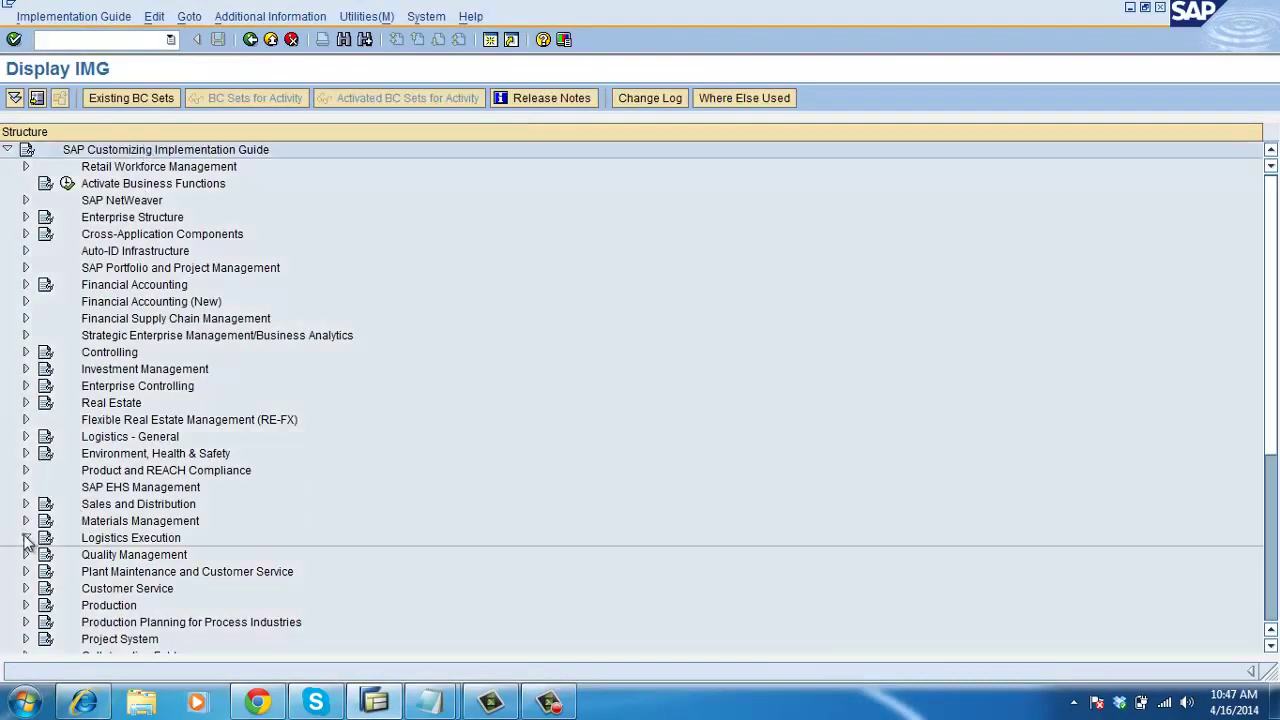
left_click(44, 522)
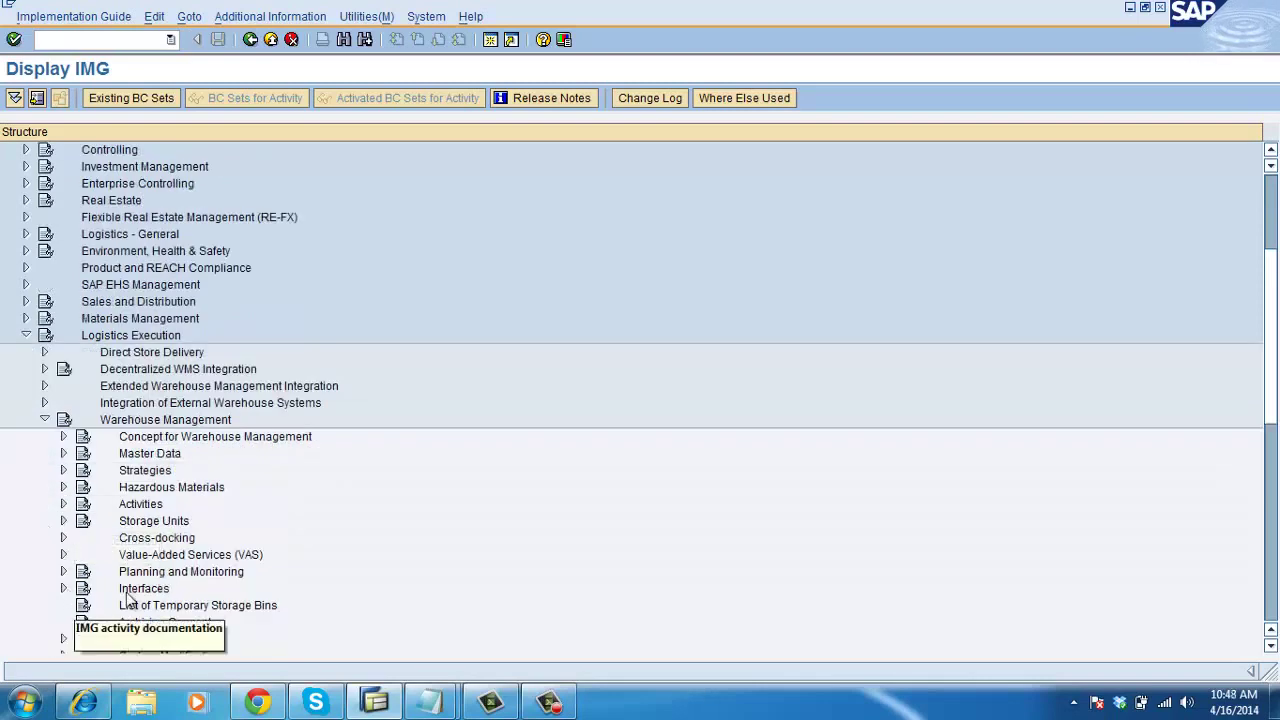
left_click(63, 454)
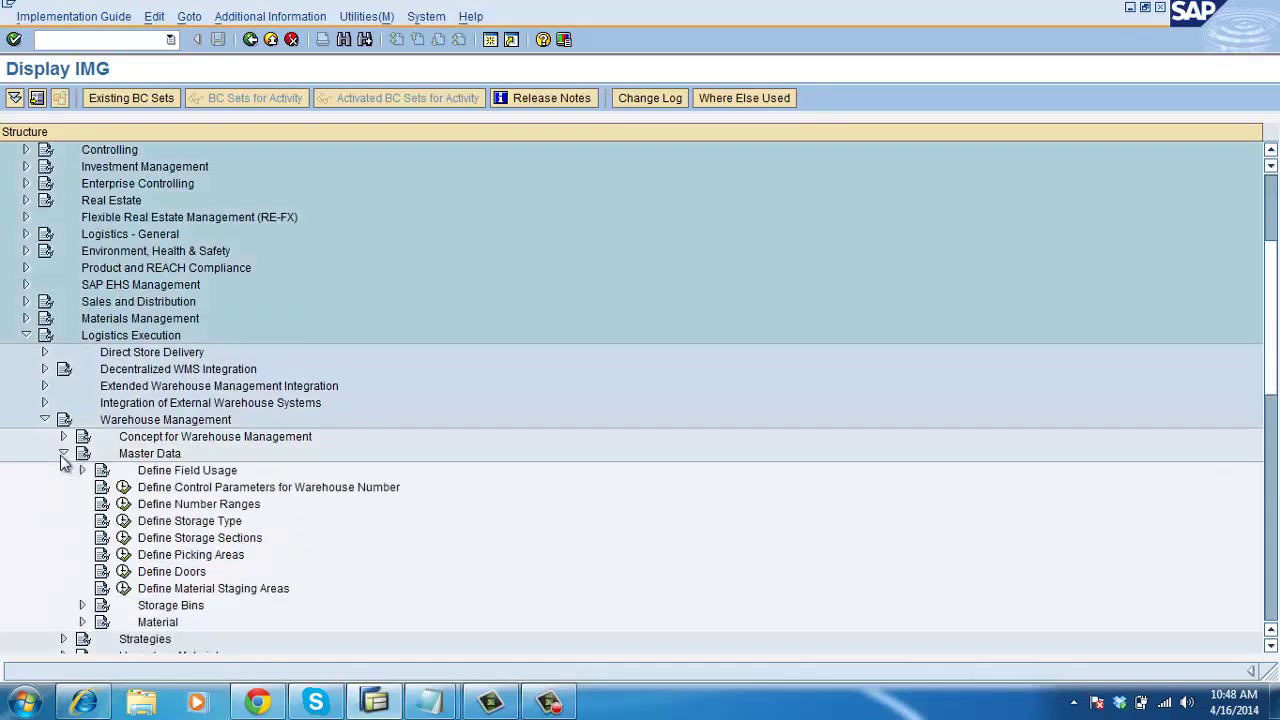
left_click(123, 504)
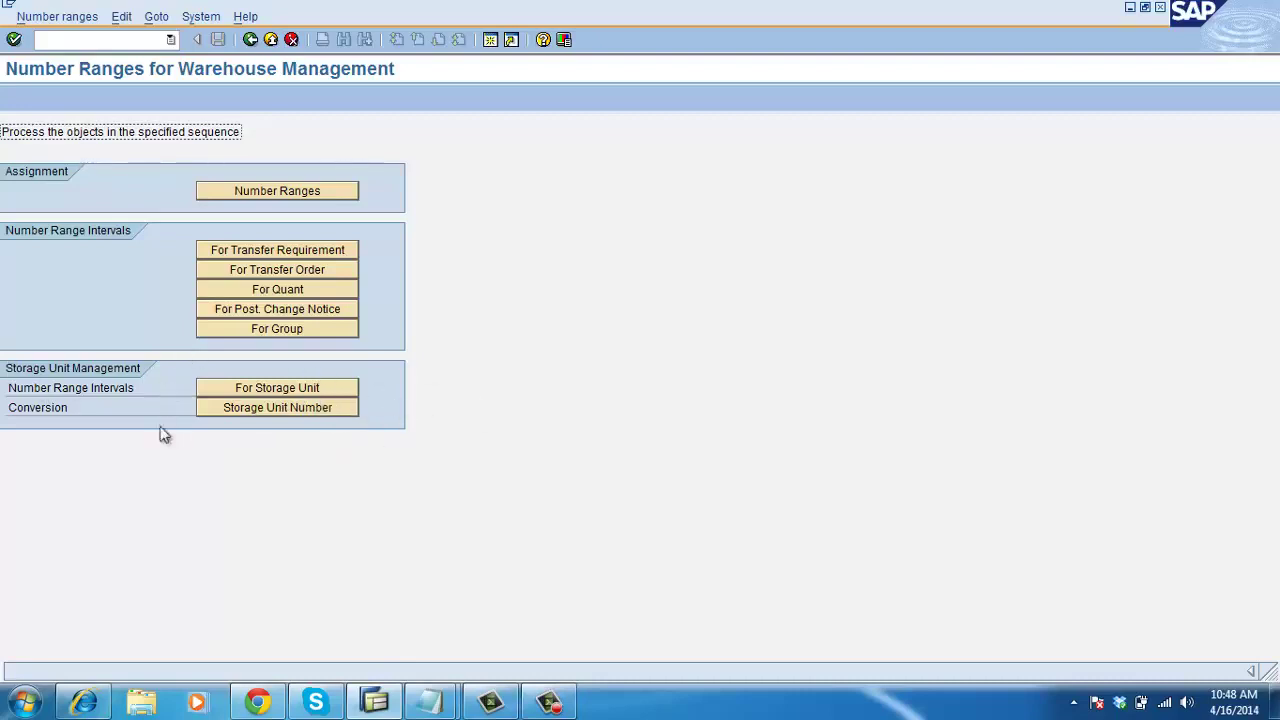
- Review the transfer requirement number intervals for warehouse 015 (ABL Warehouse)
left_click(275, 250)
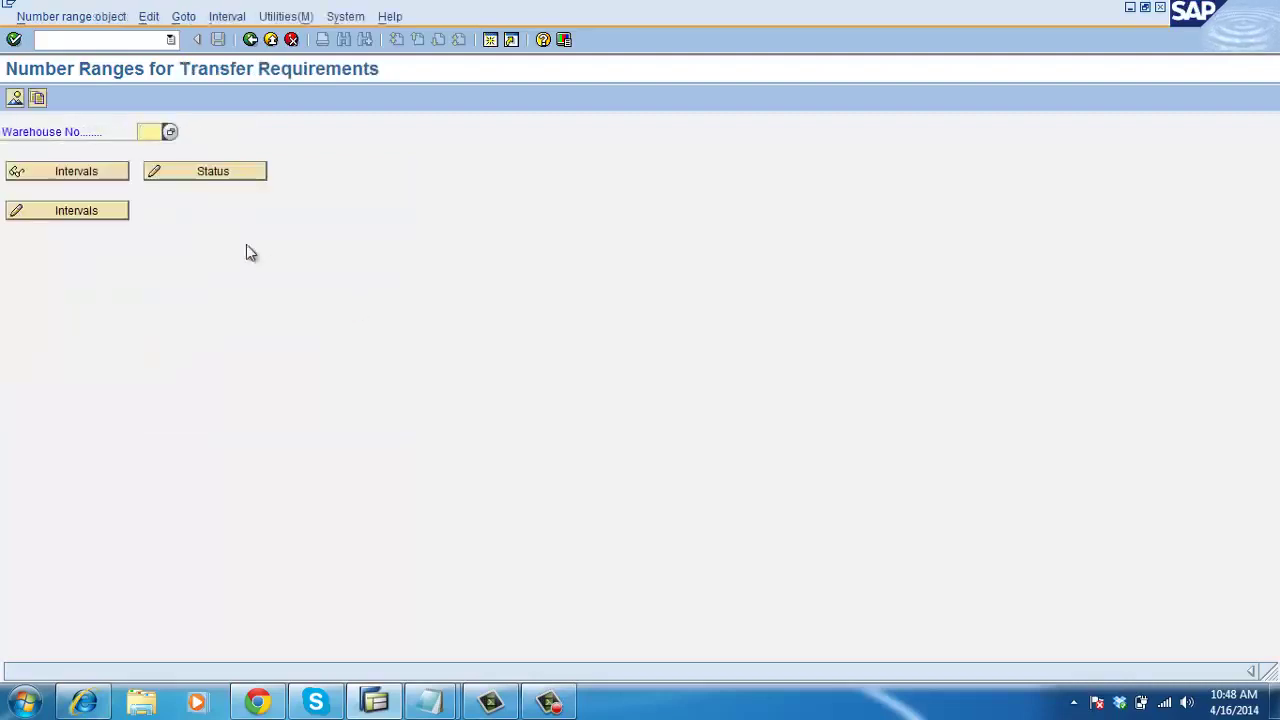
left_click(170, 133)
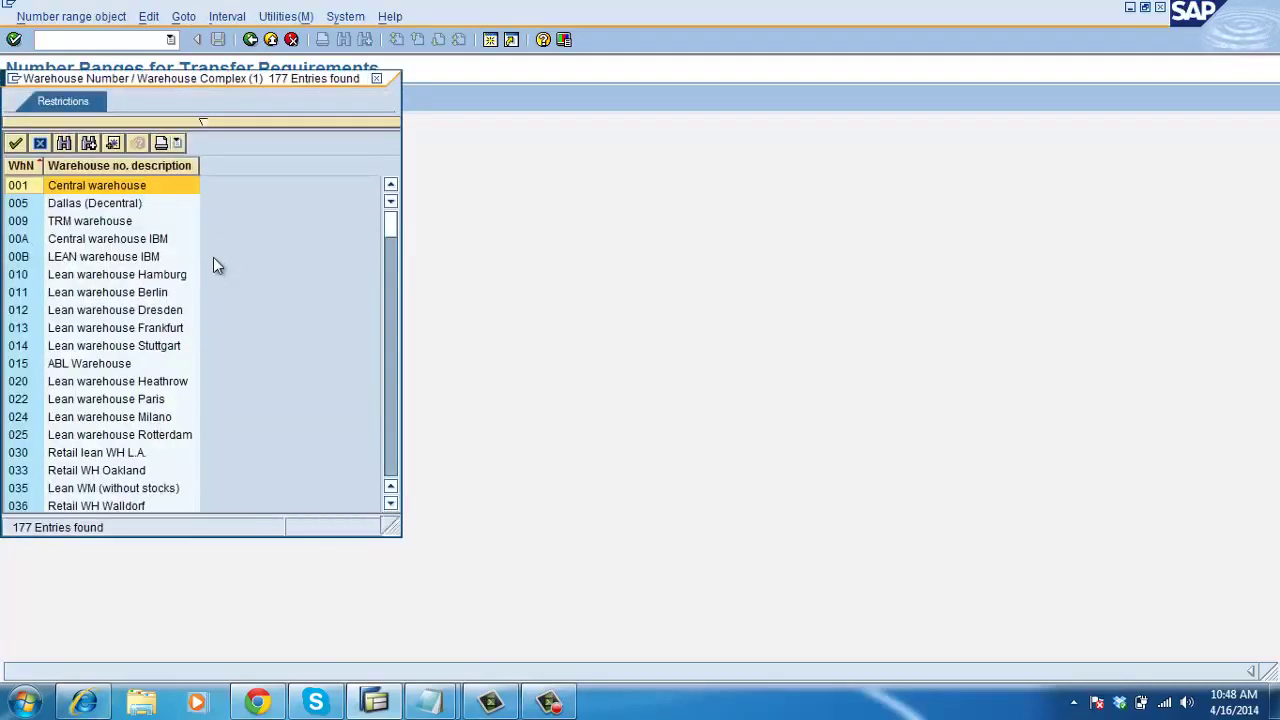
double_click(109, 365)
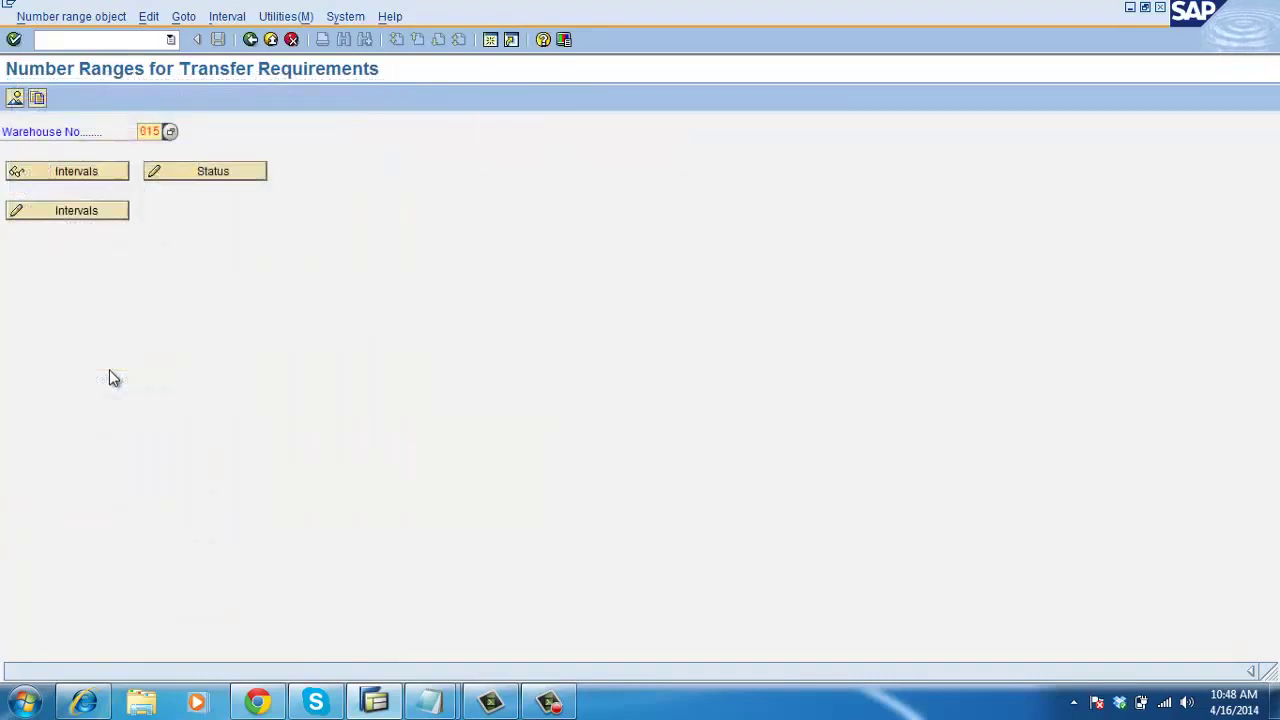
left_click(88, 211)
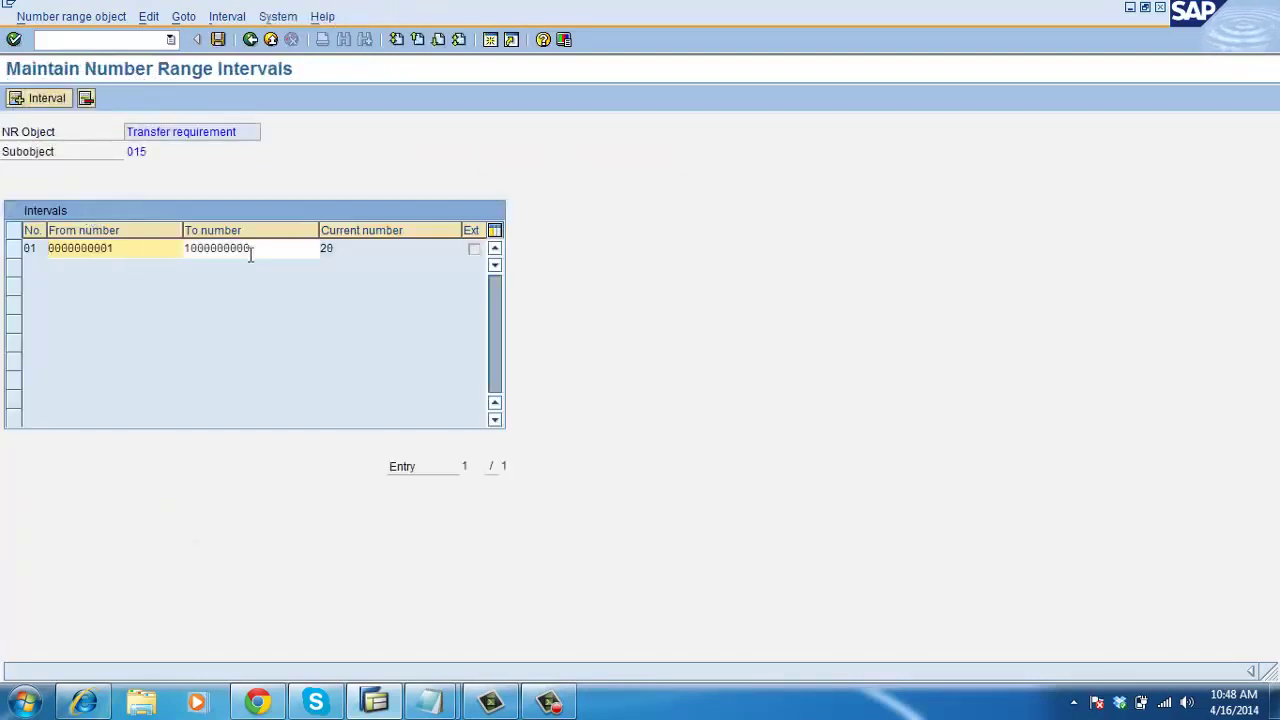
left_click(250, 39)
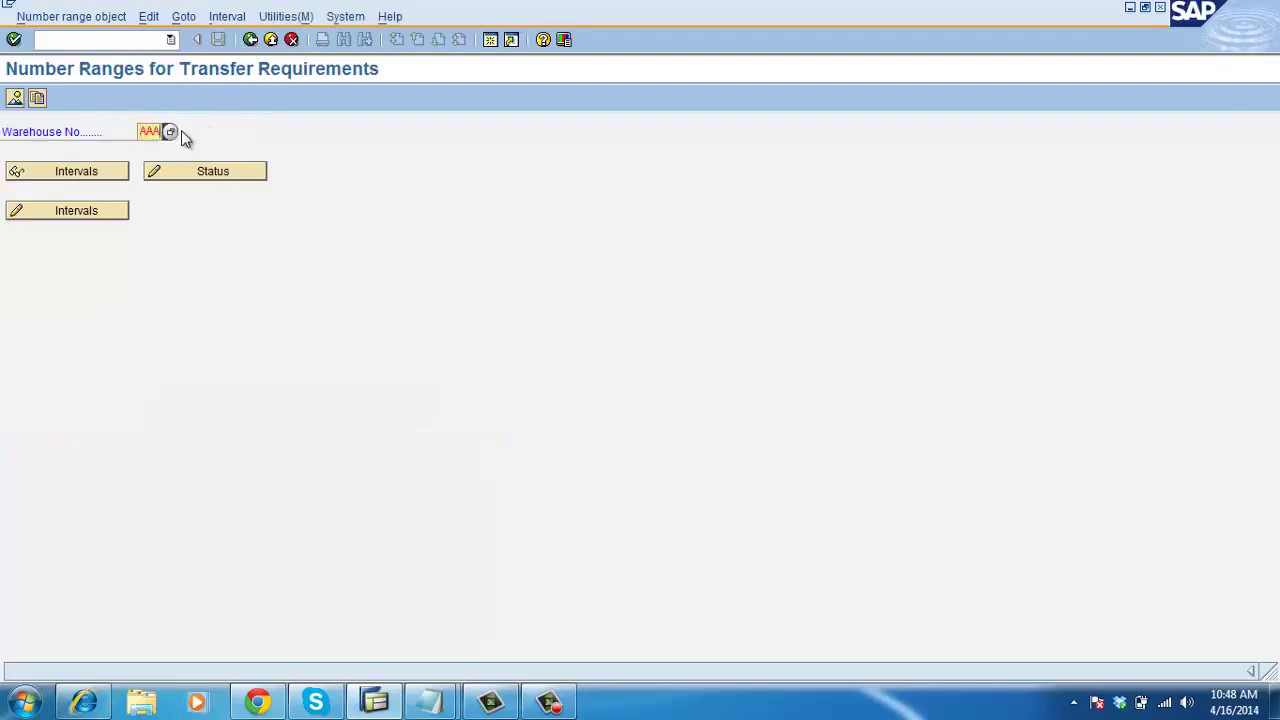
- Inspect warehouse AAA's intervals in change mode (current number 30), then open the assignment table
left_click(119, 214)
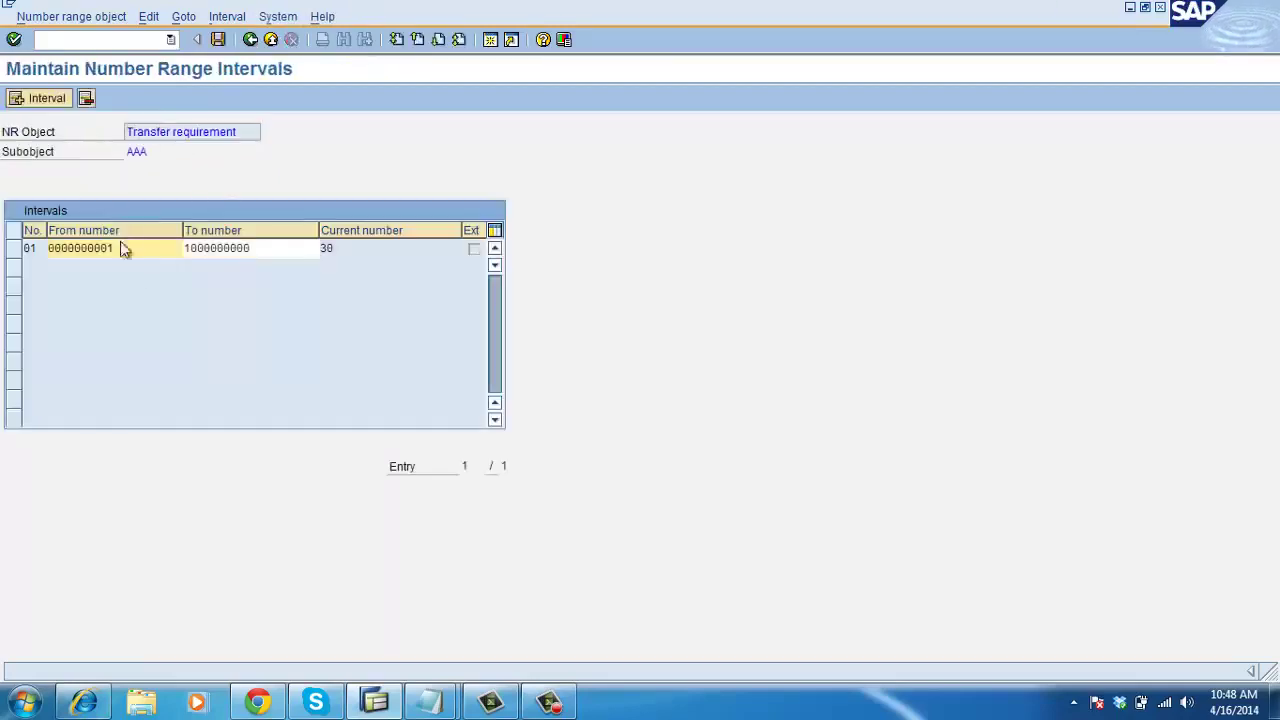
left_click(279, 249)
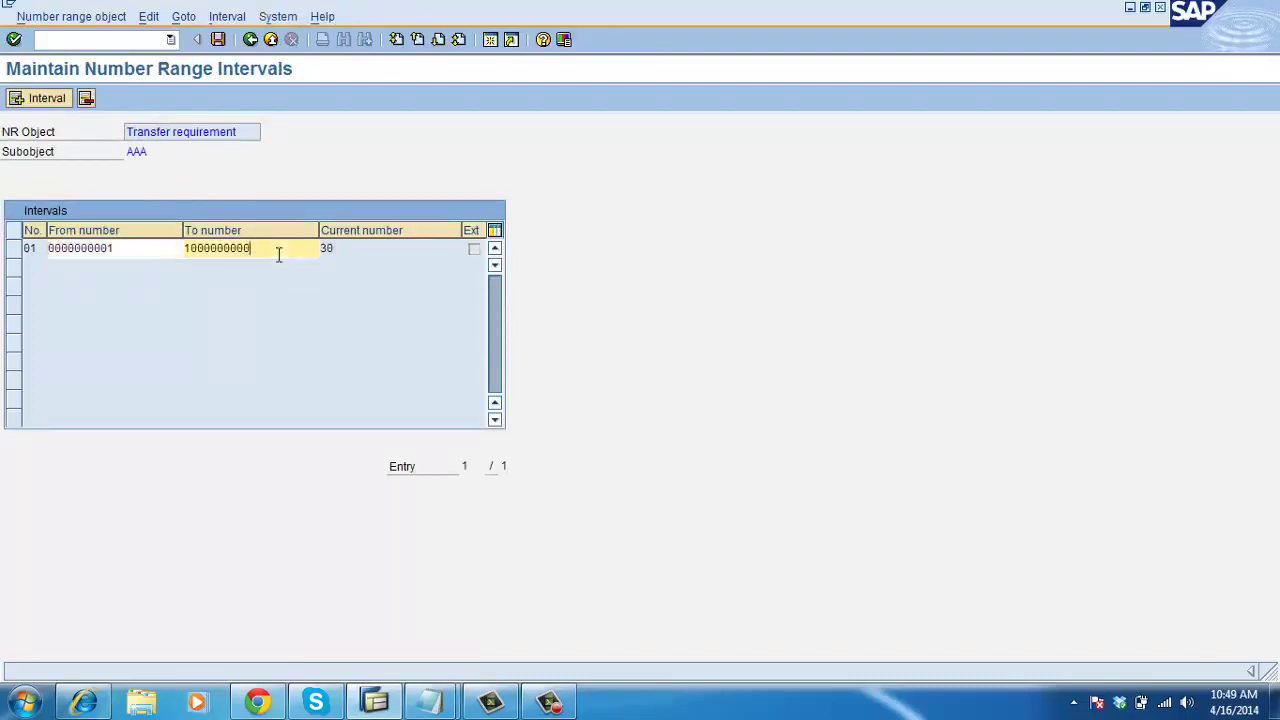
double_click(344, 249)
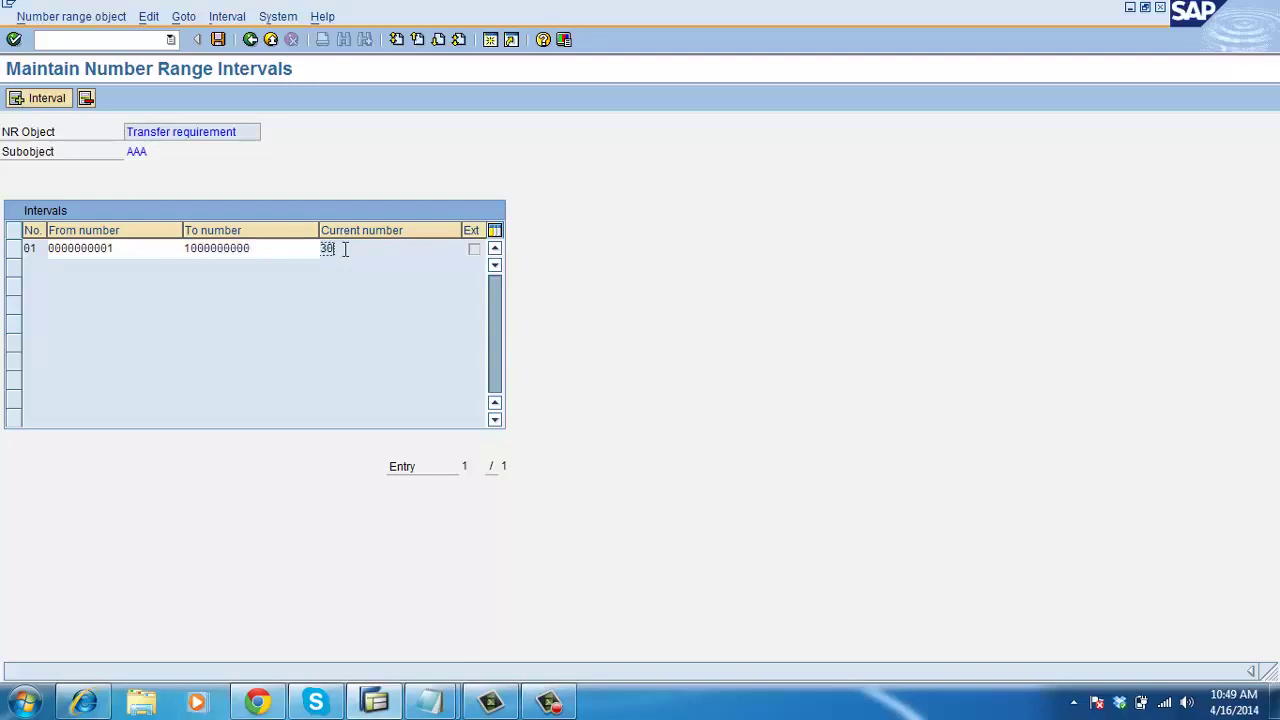
left_click(250, 40)
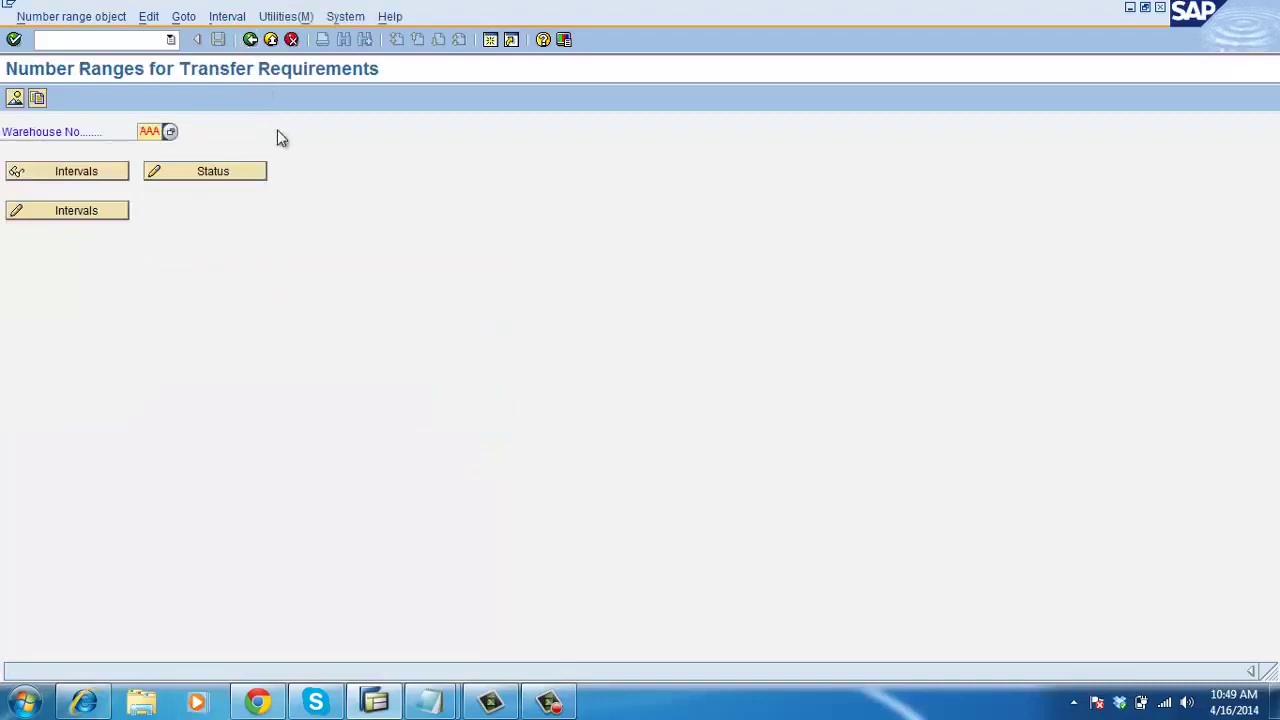
left_click(250, 40)
left_click(267, 191)
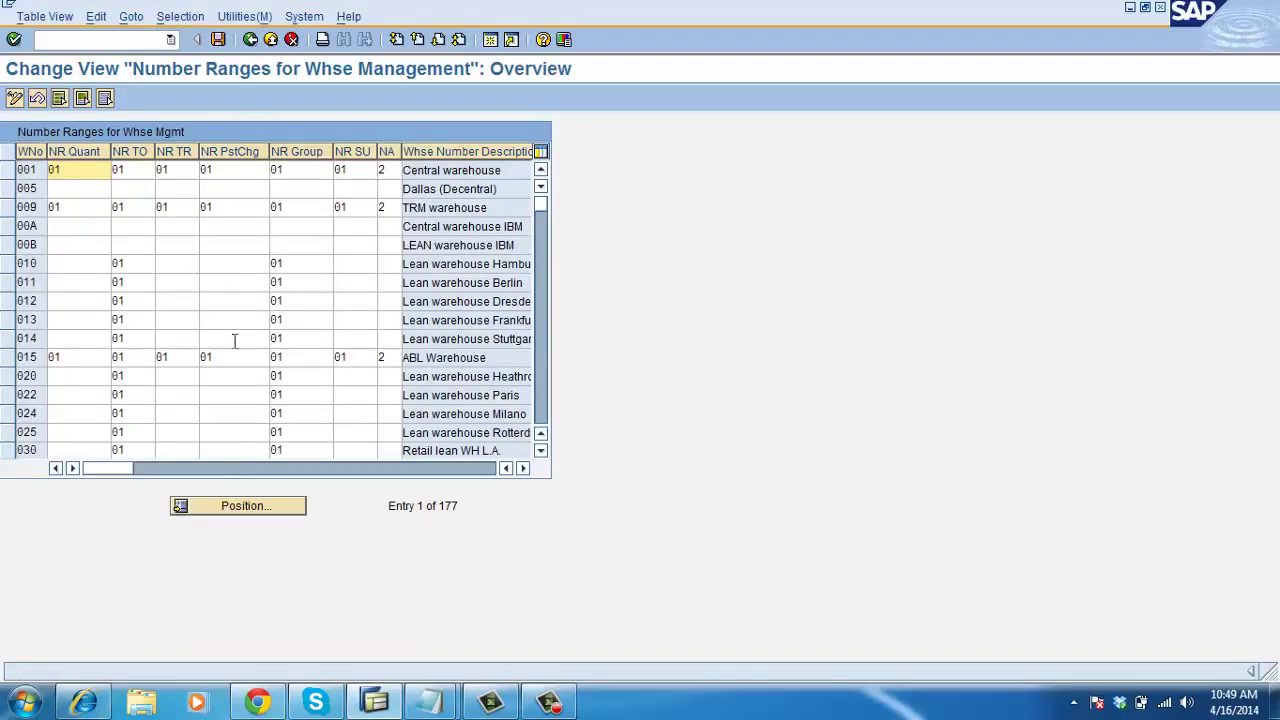
- Position the assignment table on warehouse AAA, confirm NR TR range 01, and reopen For Transfer Requirement
left_click(238, 506)
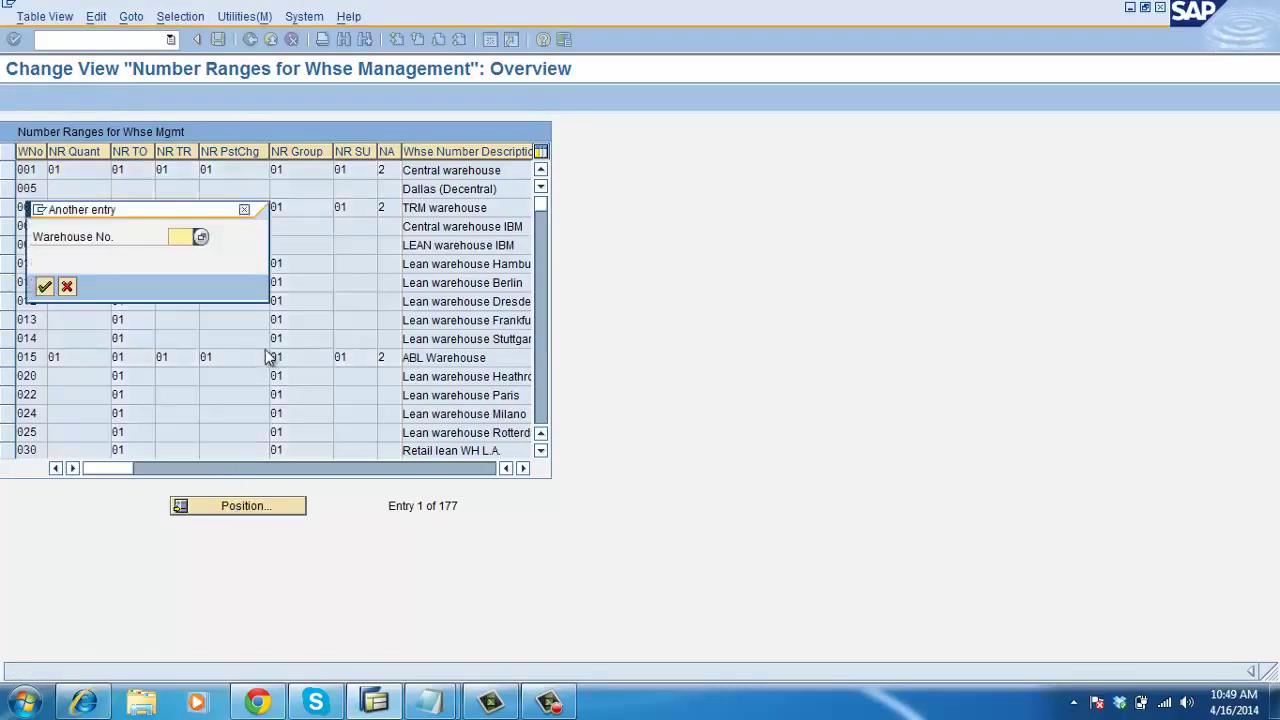
type("AAA")
key("Return")
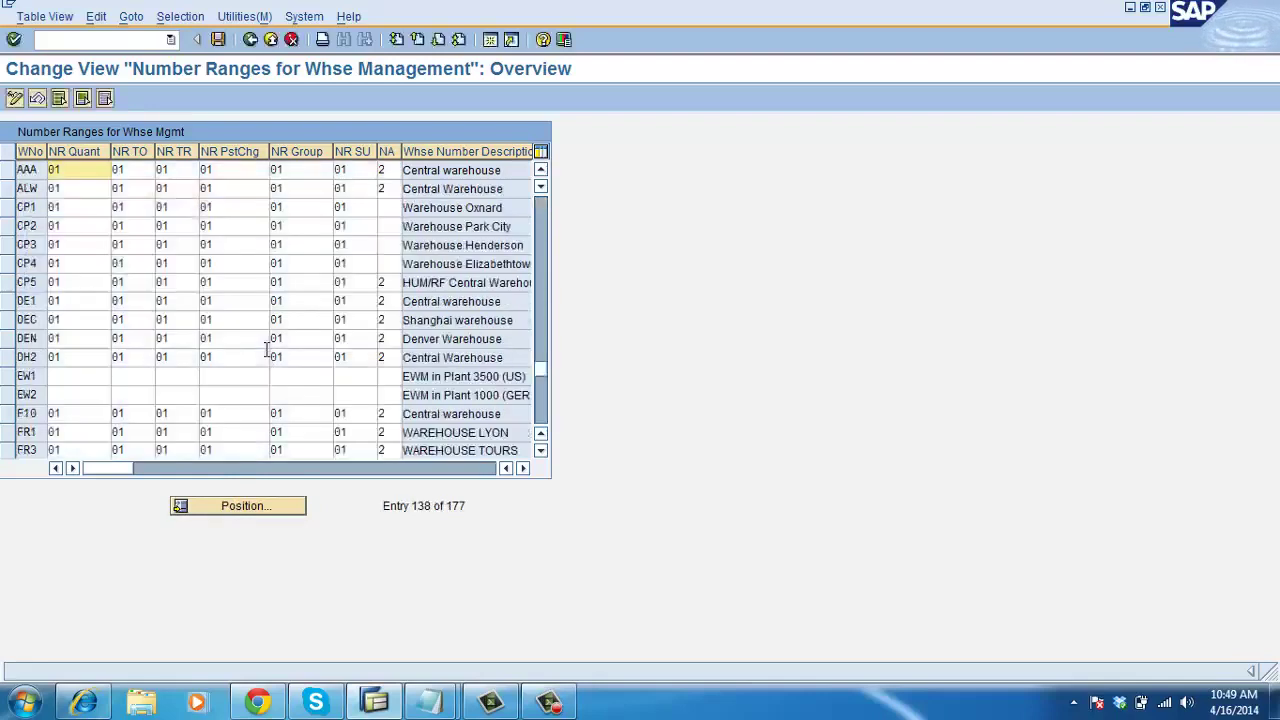
left_click(179, 170)
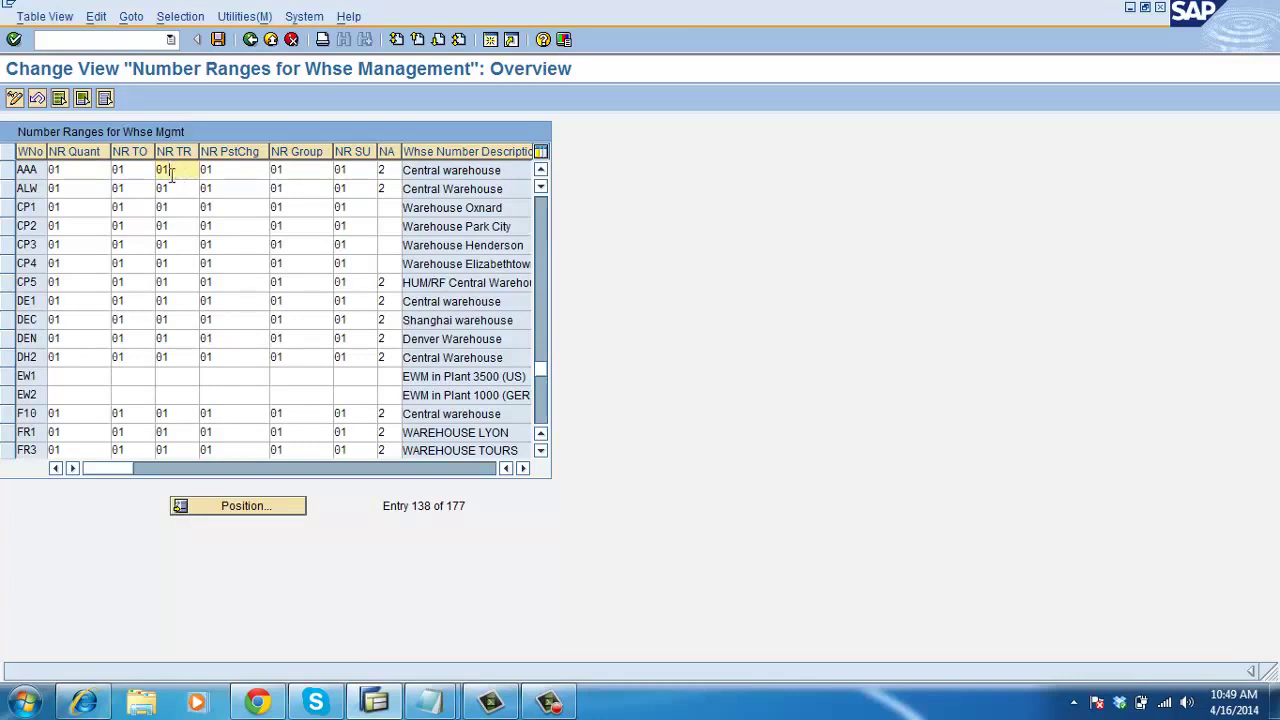
left_click(245, 44)
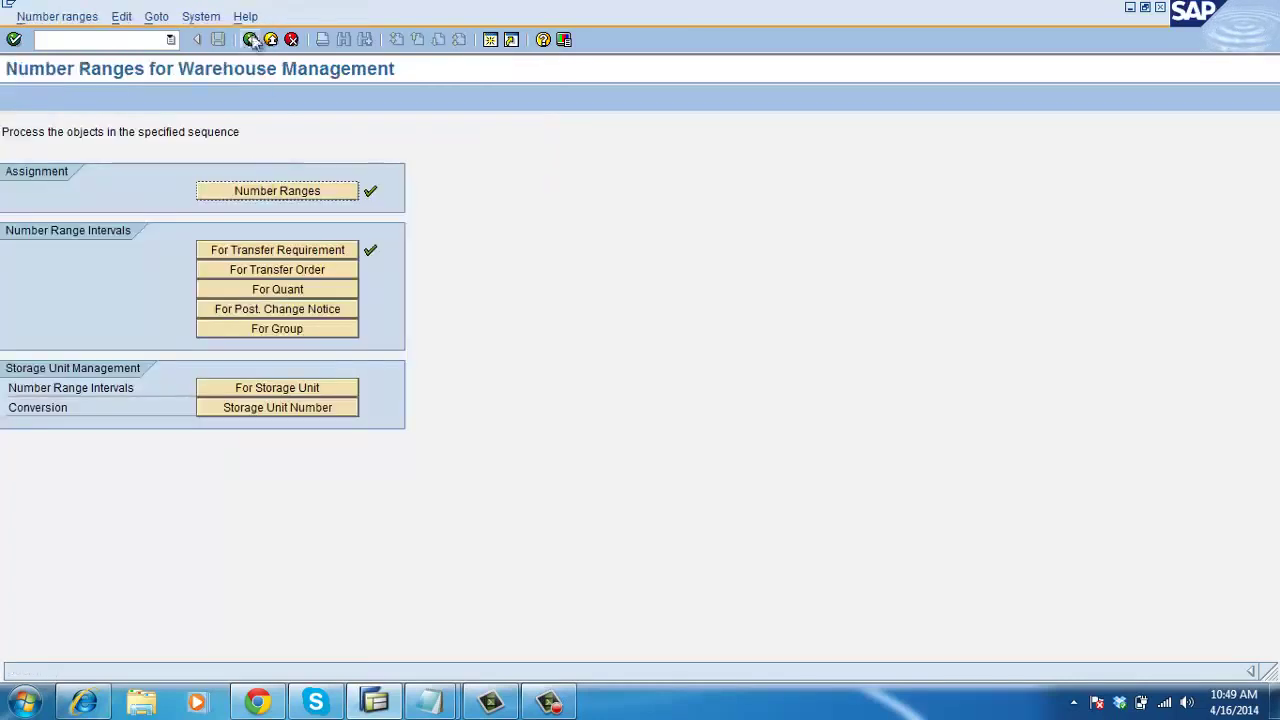
left_click(270, 252)
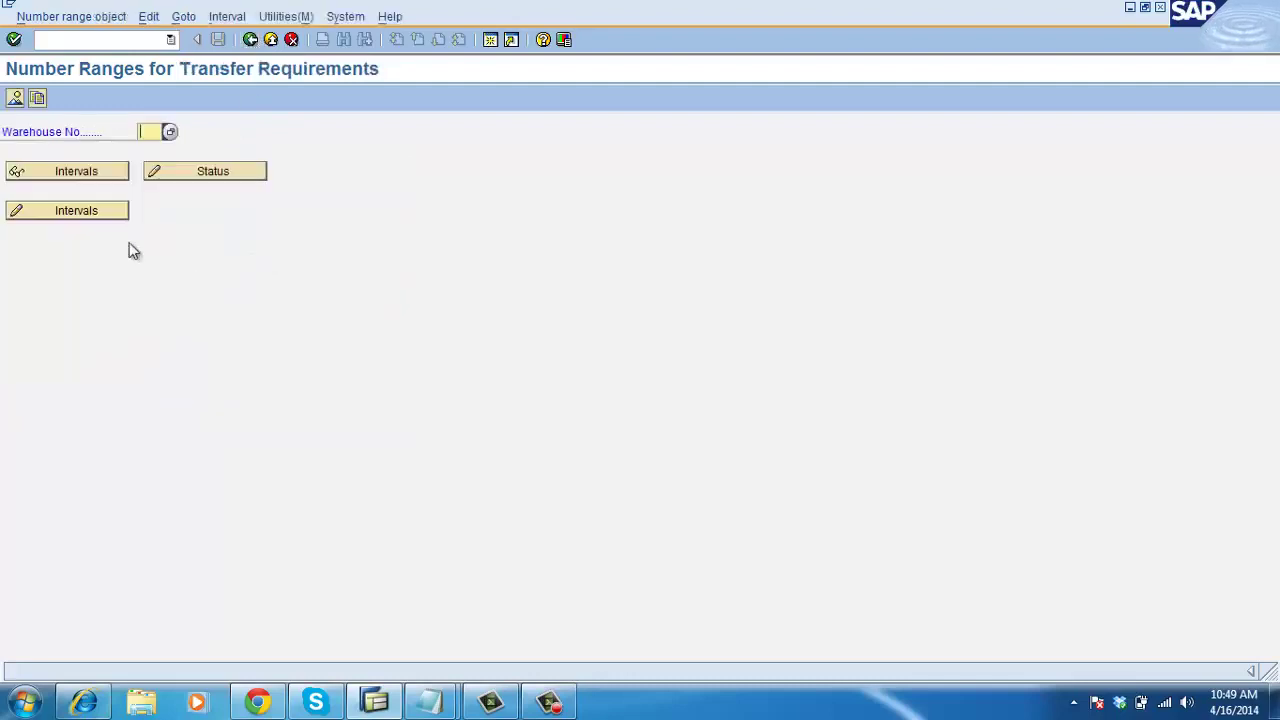
- Display warehouse AAA's transfer requirement intervals read-only and browse the menu options
type("AAA")
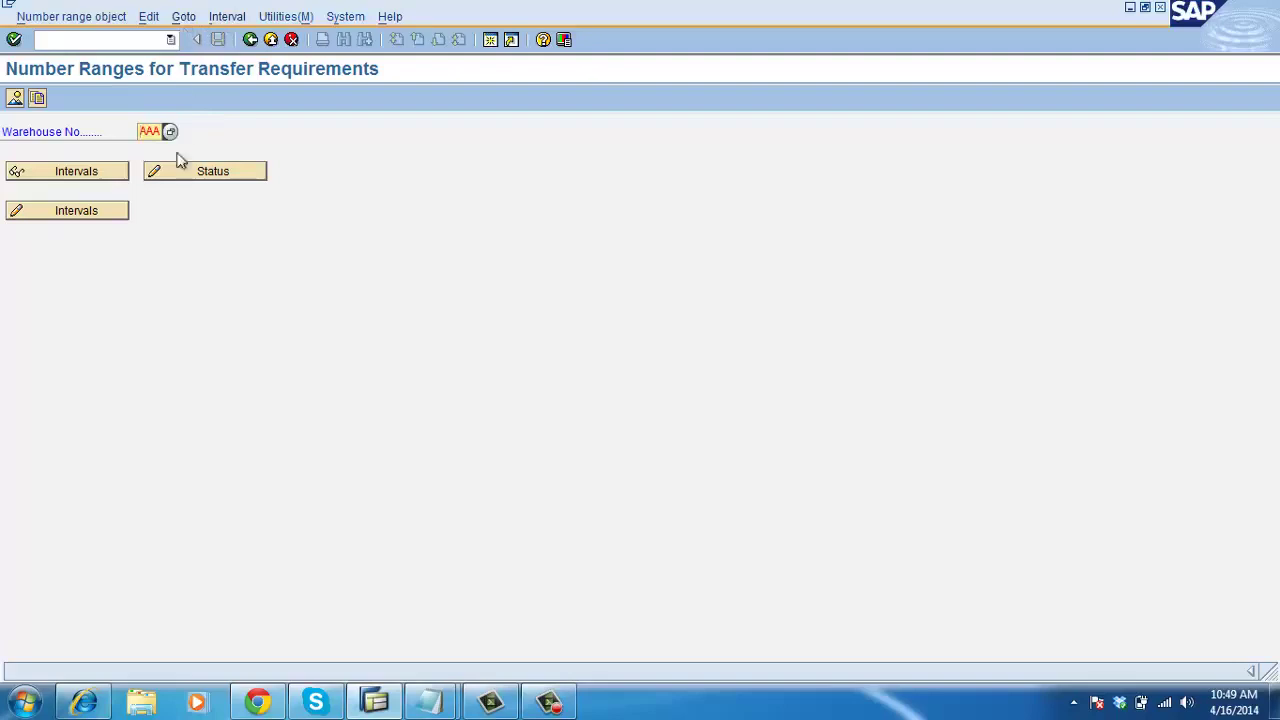
left_click(116, 175)
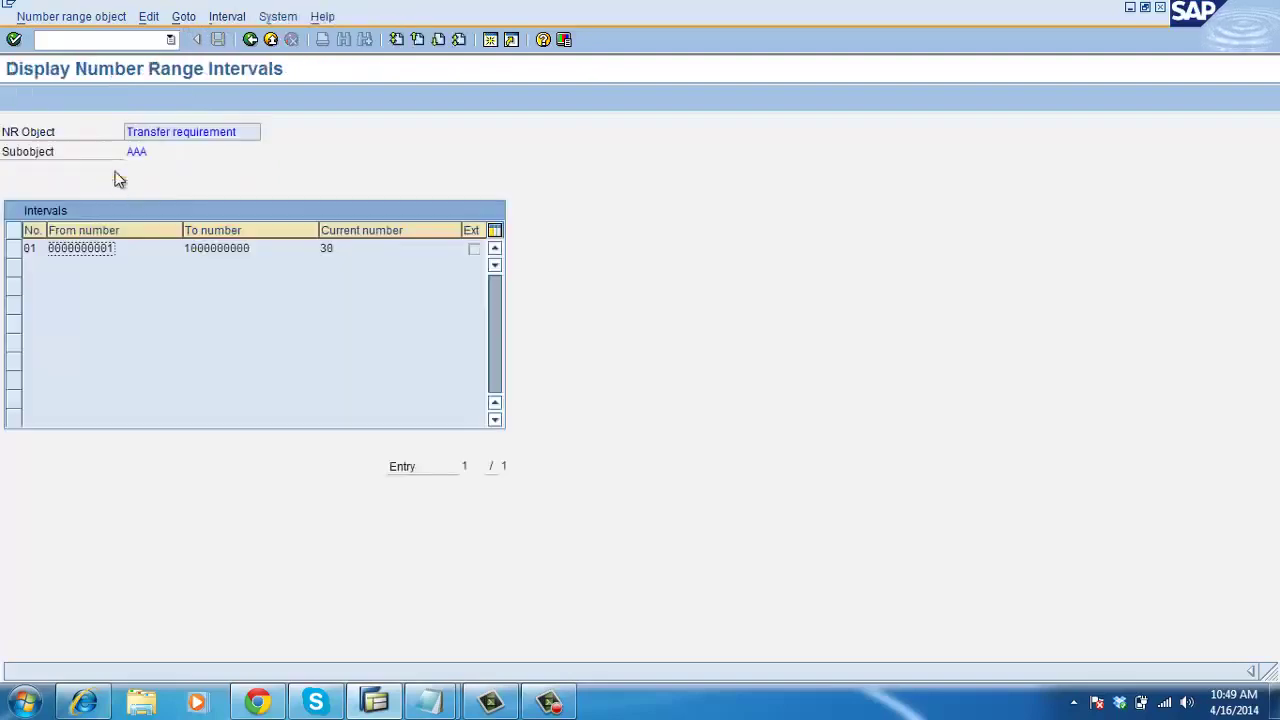
left_click(183, 17)
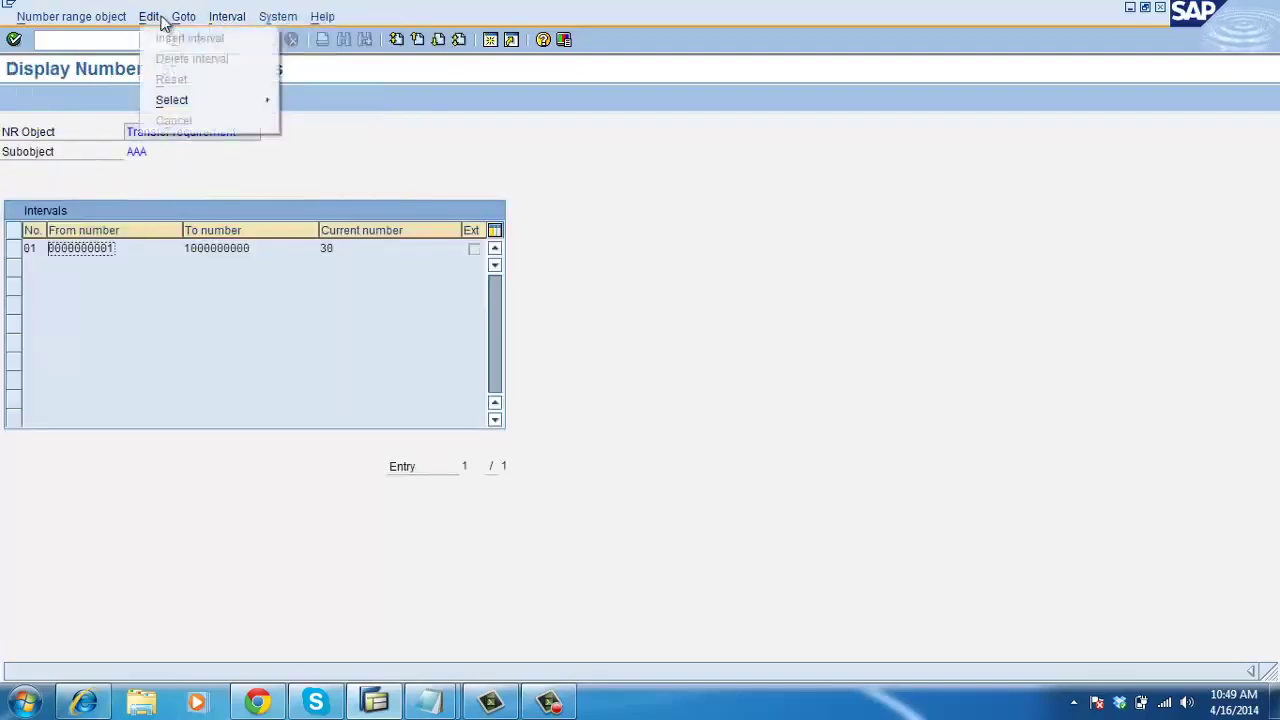
mouse_move(244, 25)
left_click(207, 200)
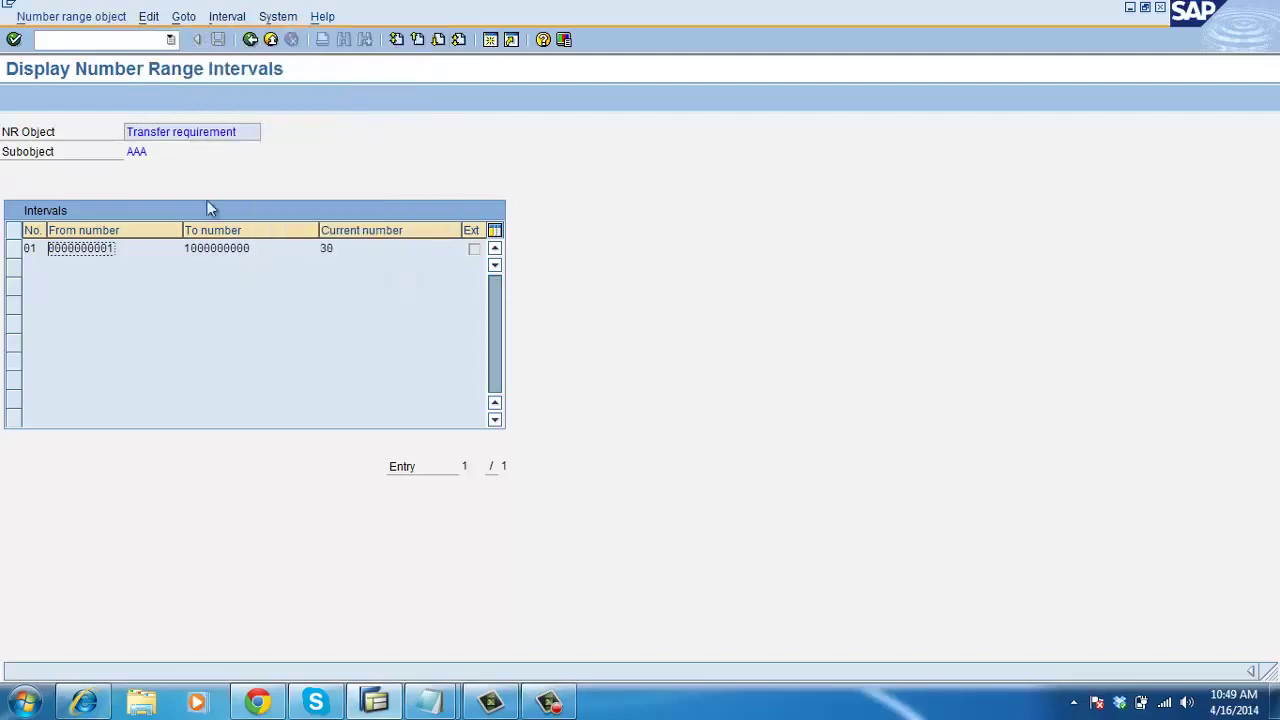
key("F3")
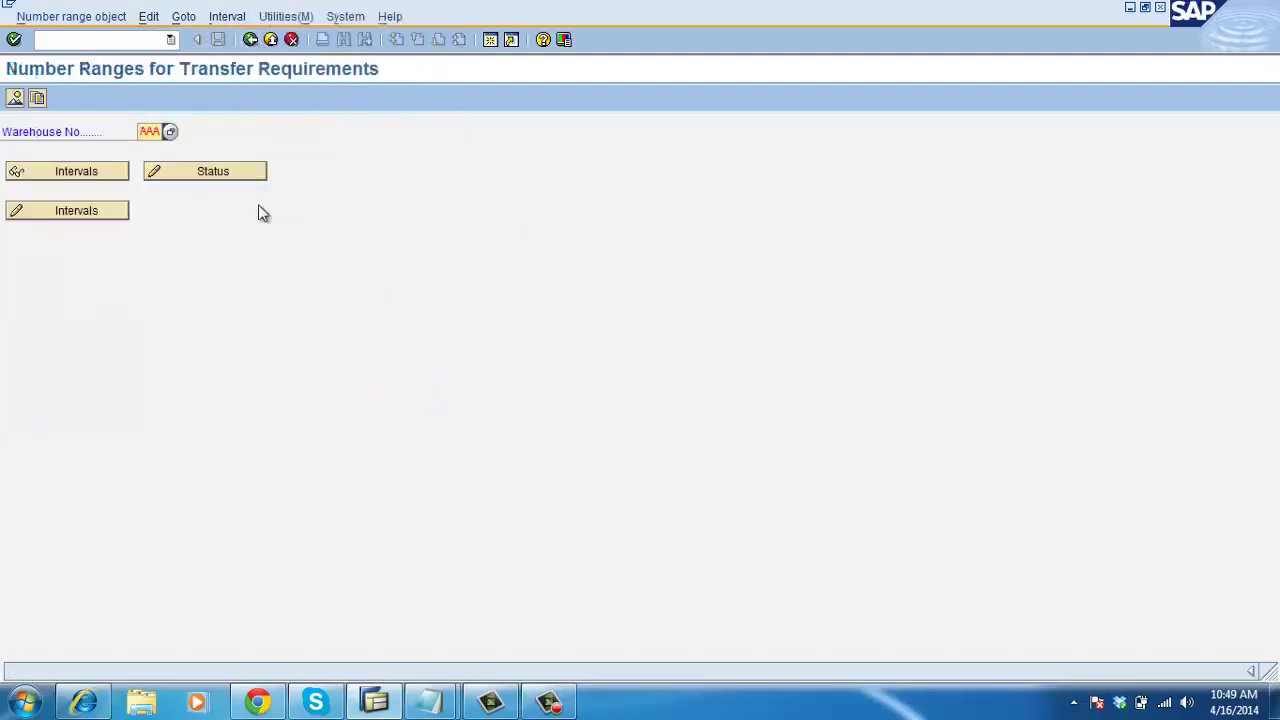
- Open AAA's intervals for editing, cancel inserting a new interval, and return to the overview
left_click(183, 17)
mouse_move(118, 20)
mouse_move(227, 17)
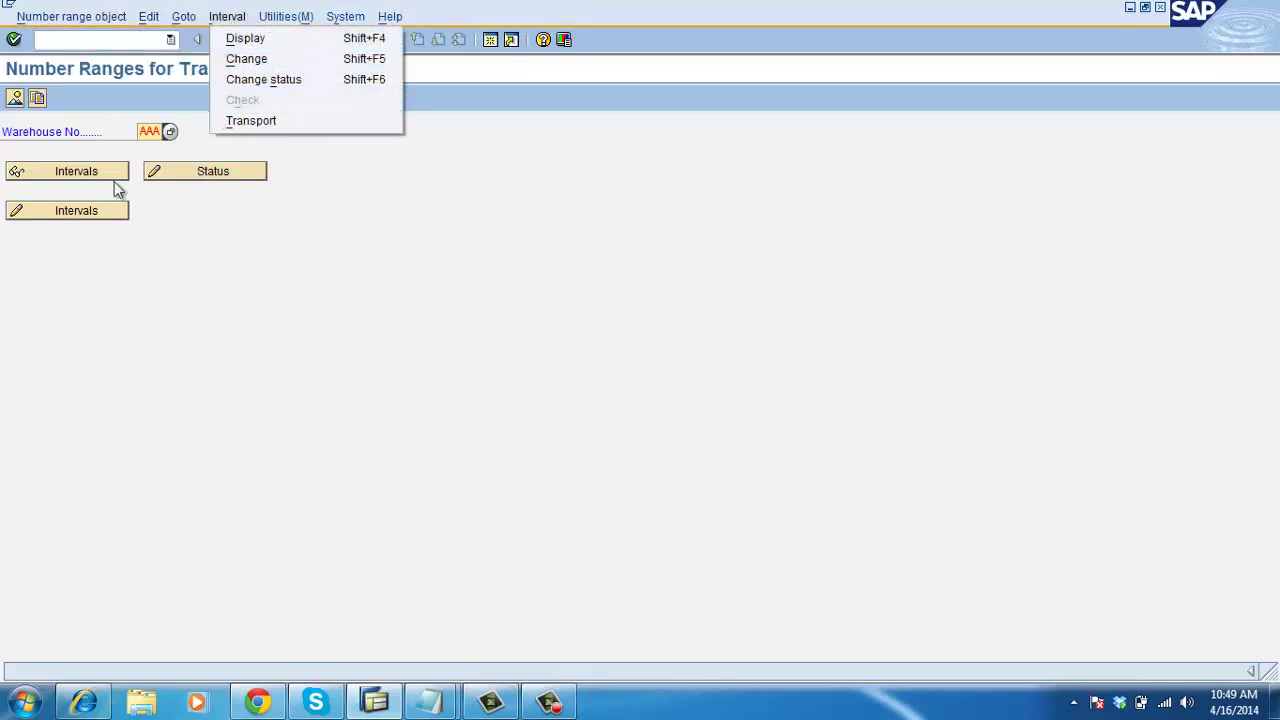
left_click(90, 212)
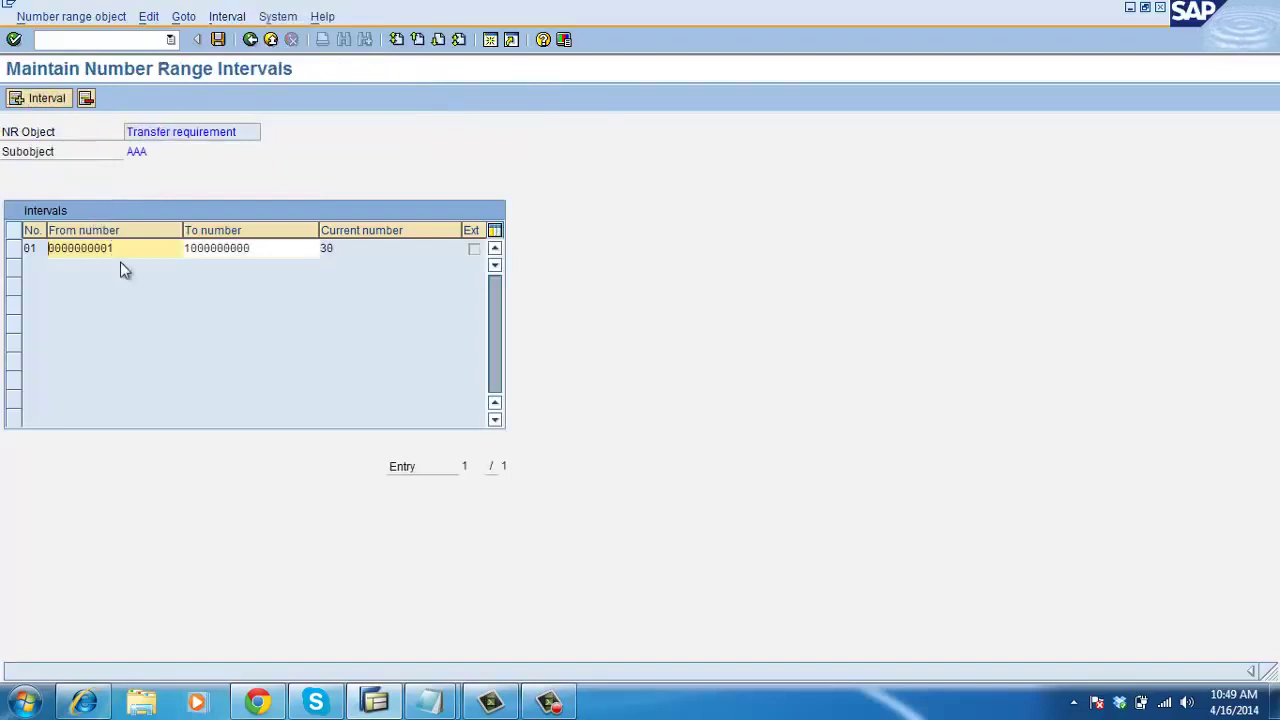
left_click(52, 101)
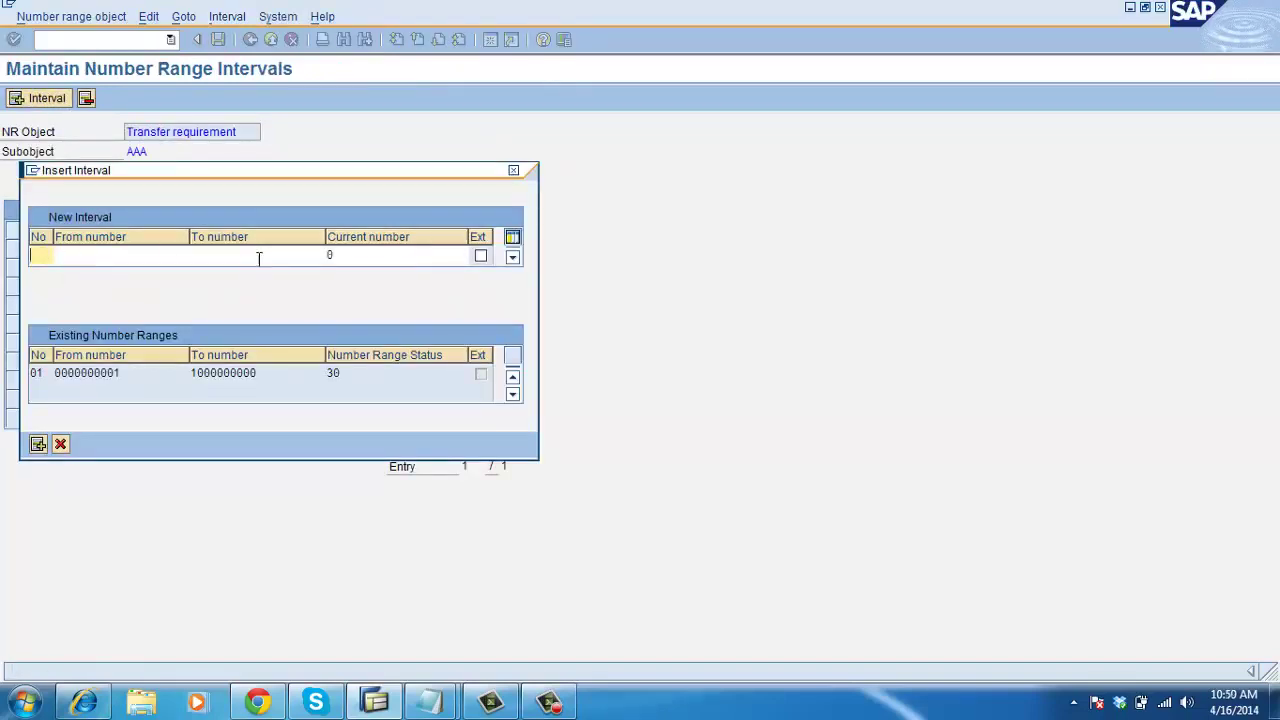
left_click(60, 444)
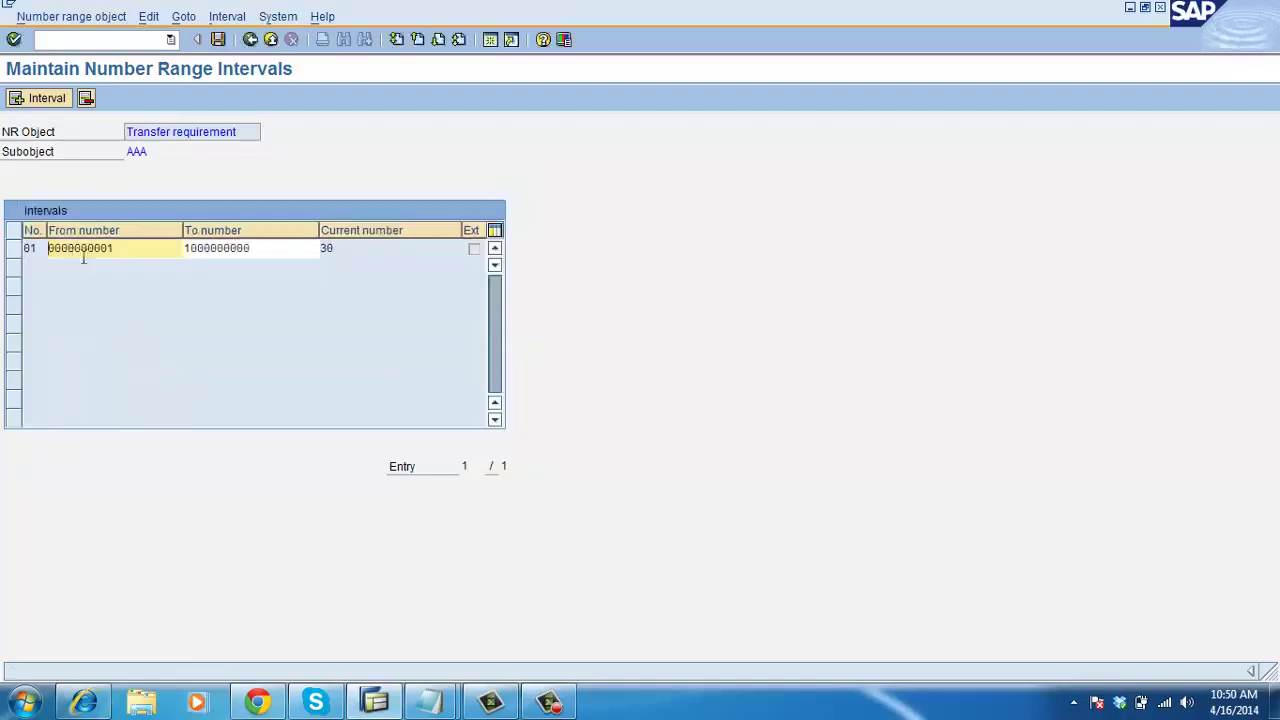
left_click(249, 40)
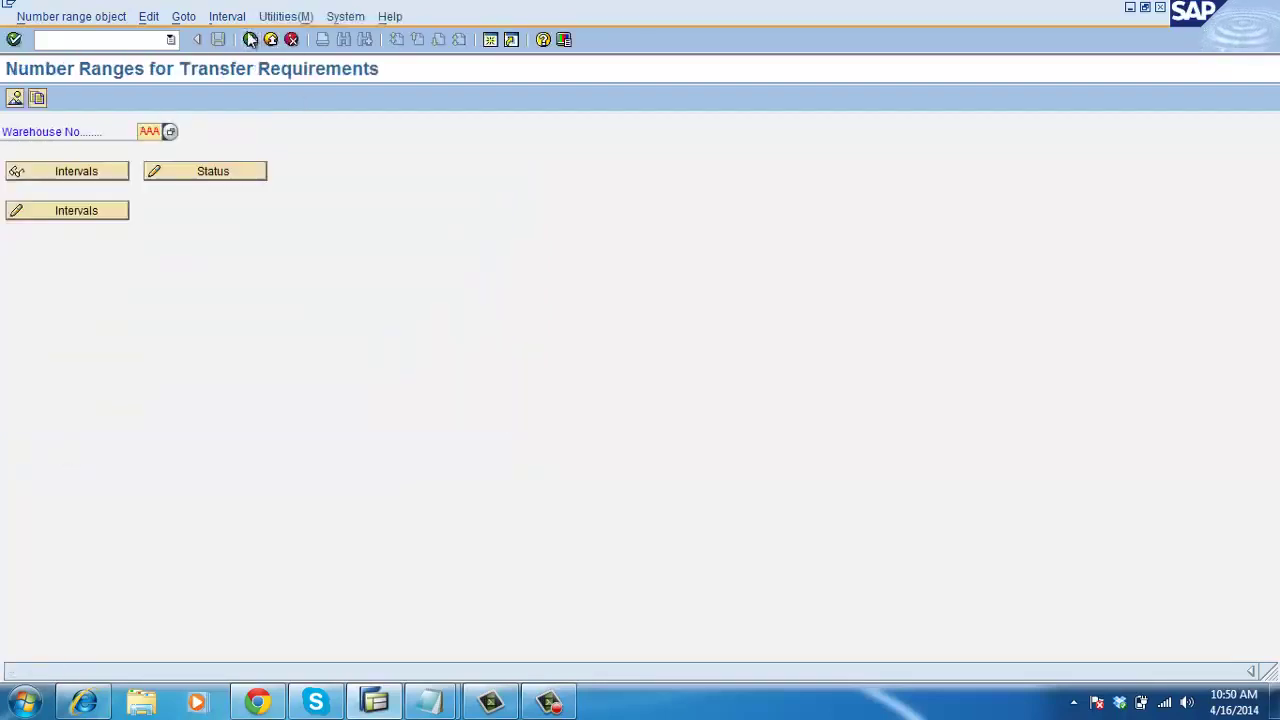
left_click(250, 40)
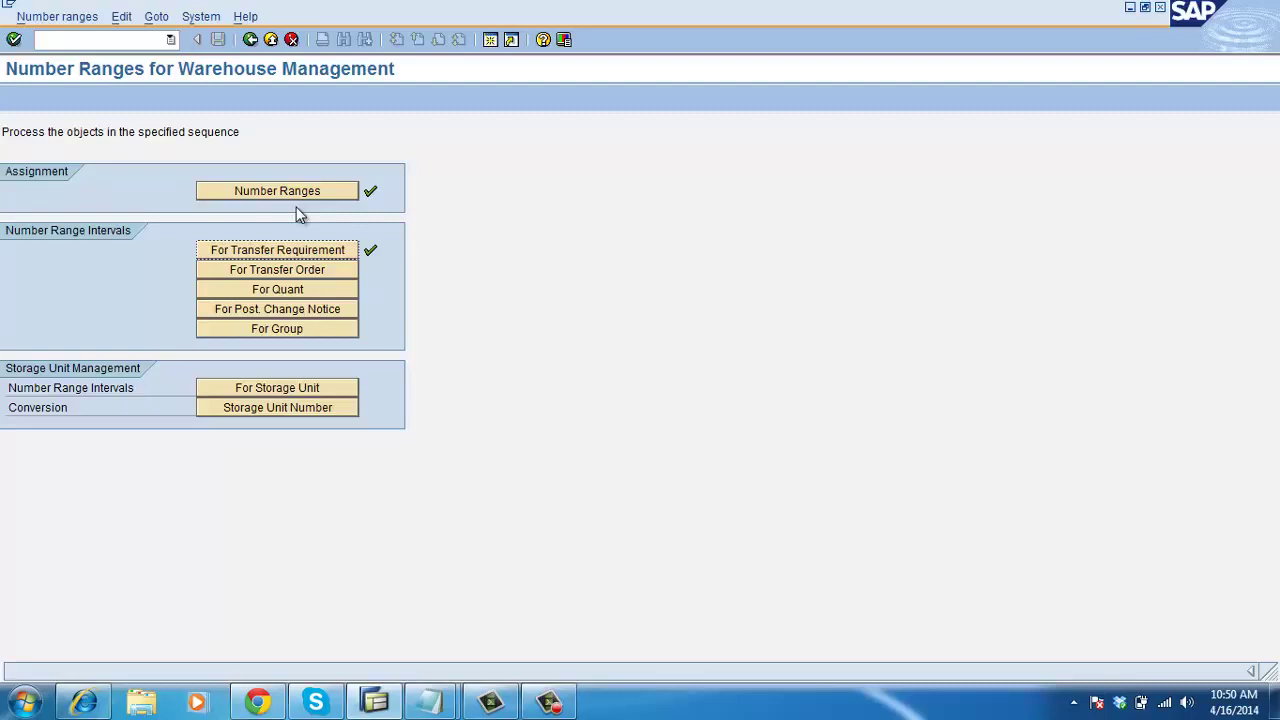
left_click(430, 702)
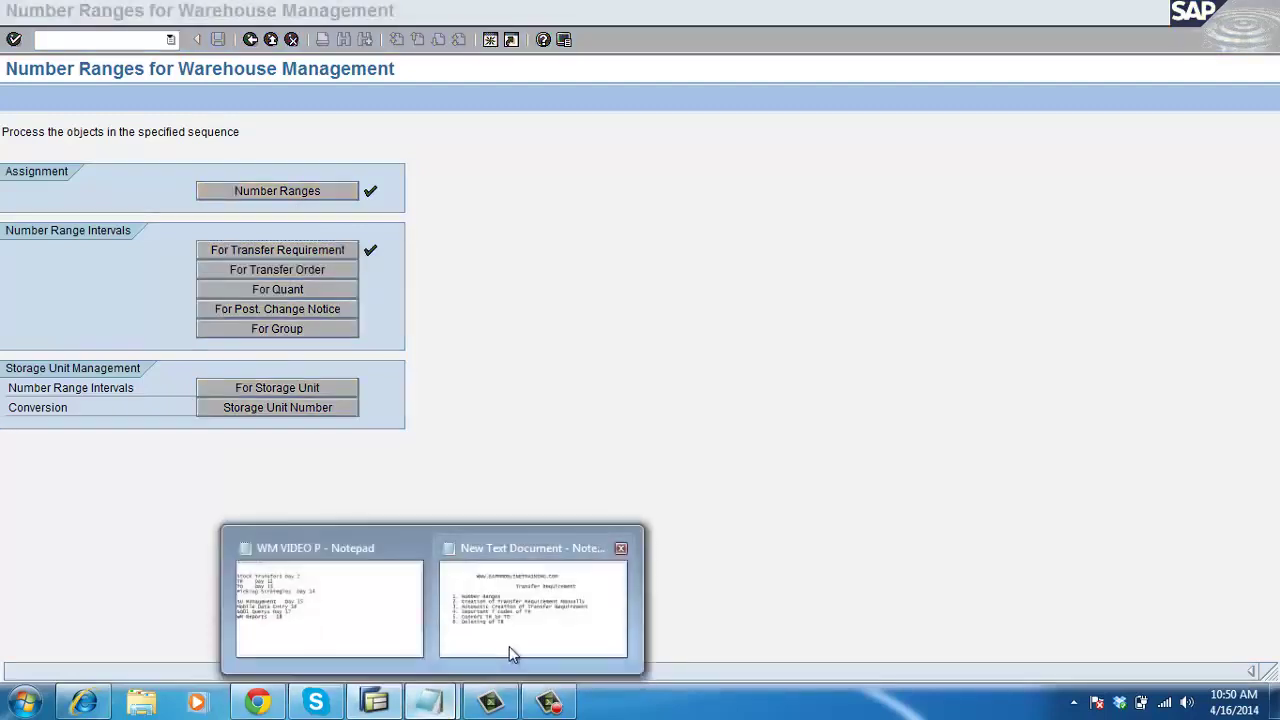
- Check the manual creation topic in the Notepad notes, then reopen For Transfer Requirement in SAP
mouse_move(509, 647)
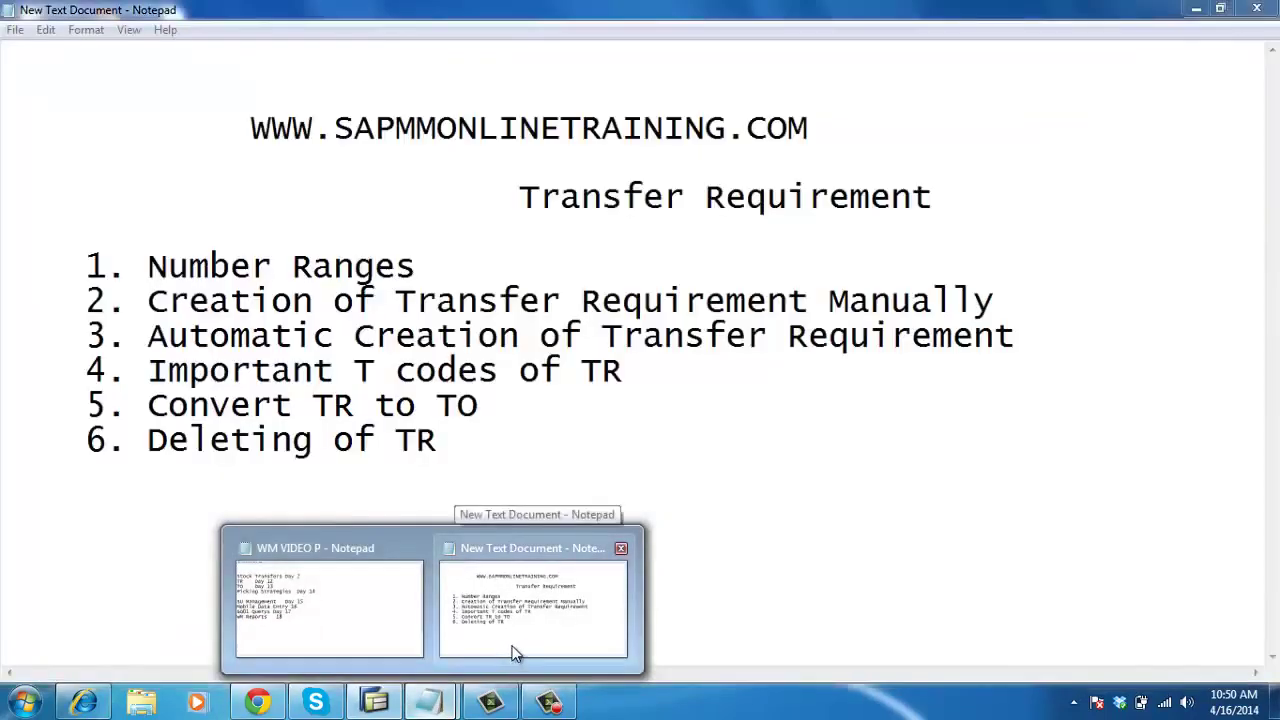
left_click(513, 650)
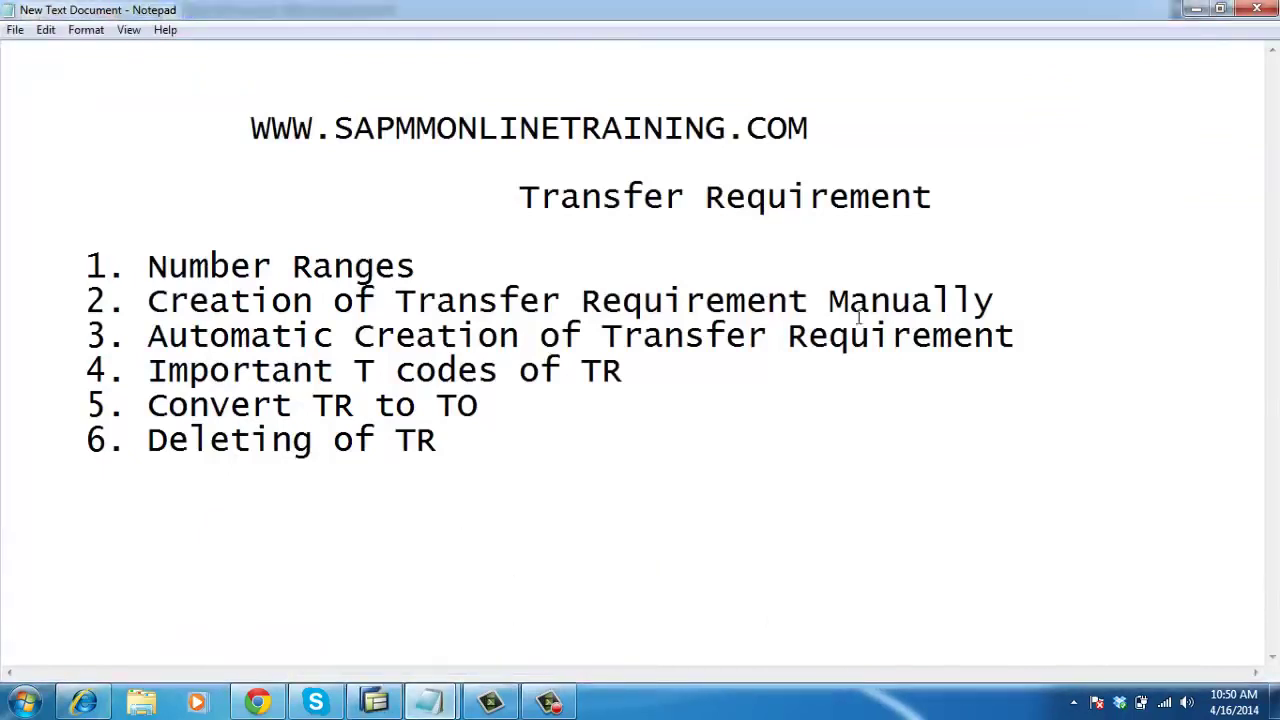
left_click(1023, 314)
left_click(388, 704)
left_click(277, 250)
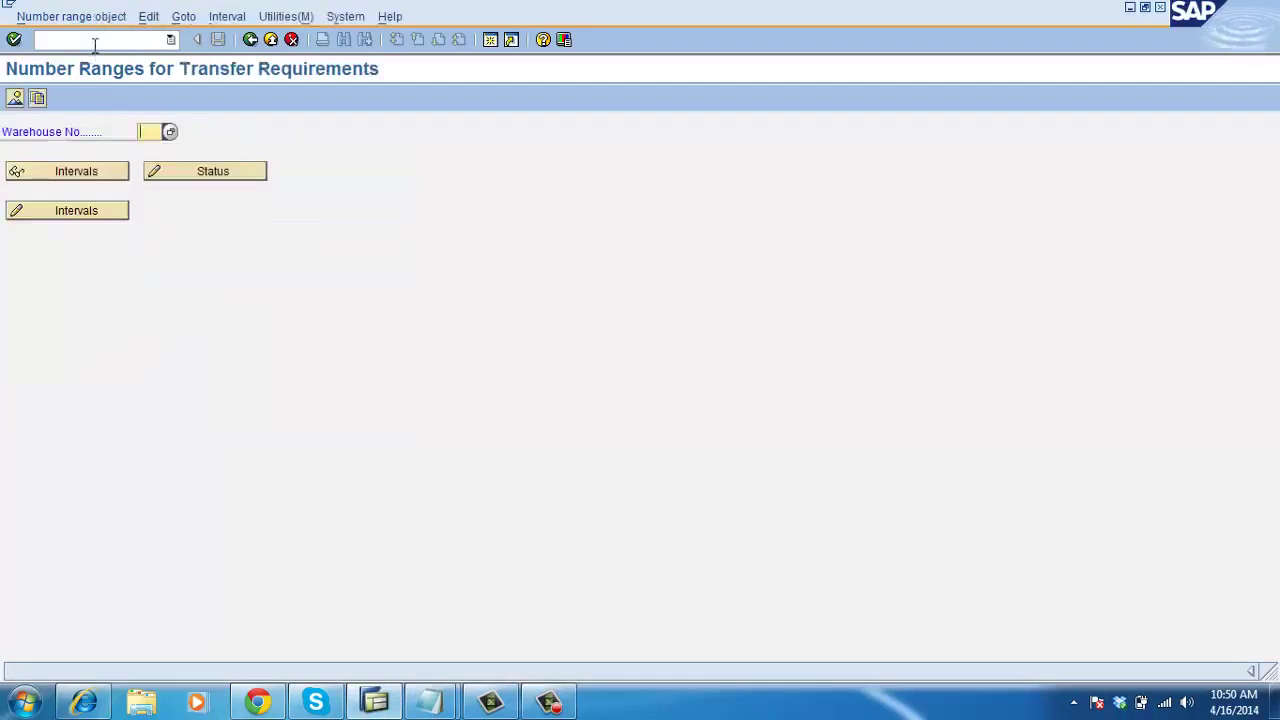
- Via /N, go to Logistics > Logistics Execution > Internal Whse Processes > Transfer Requirement > Create
left_click(95, 44)
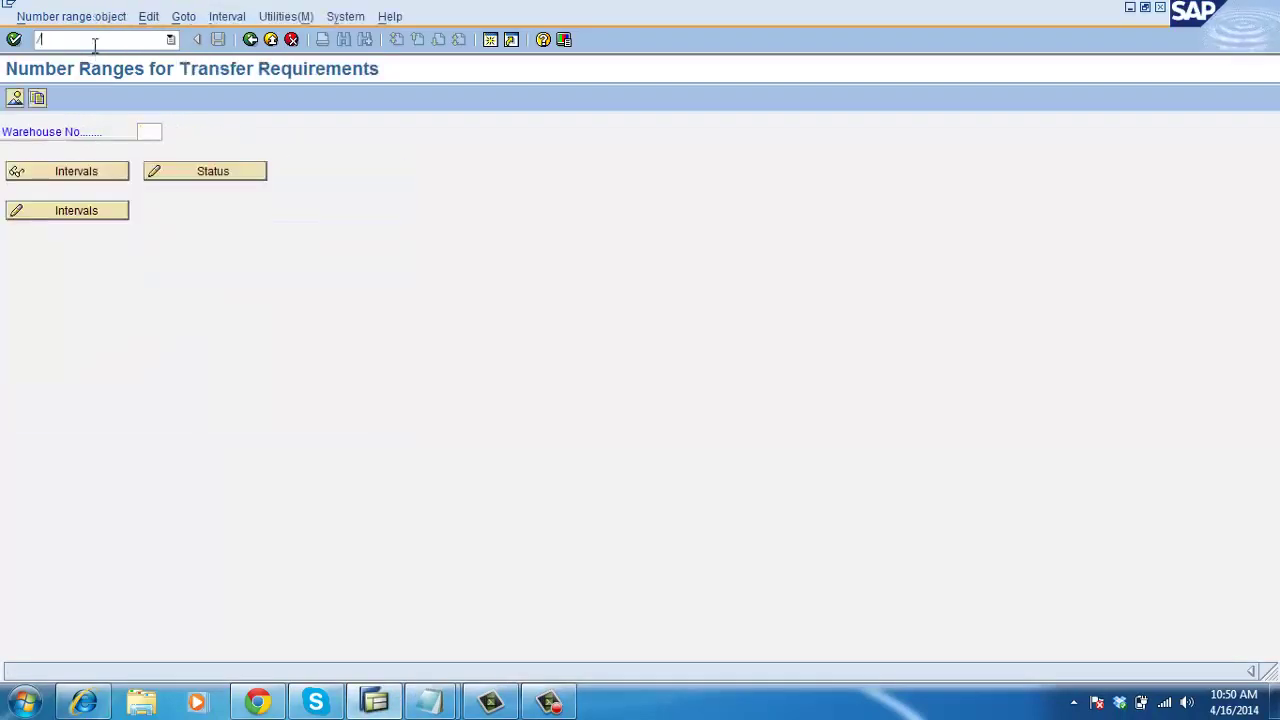
key("Return")
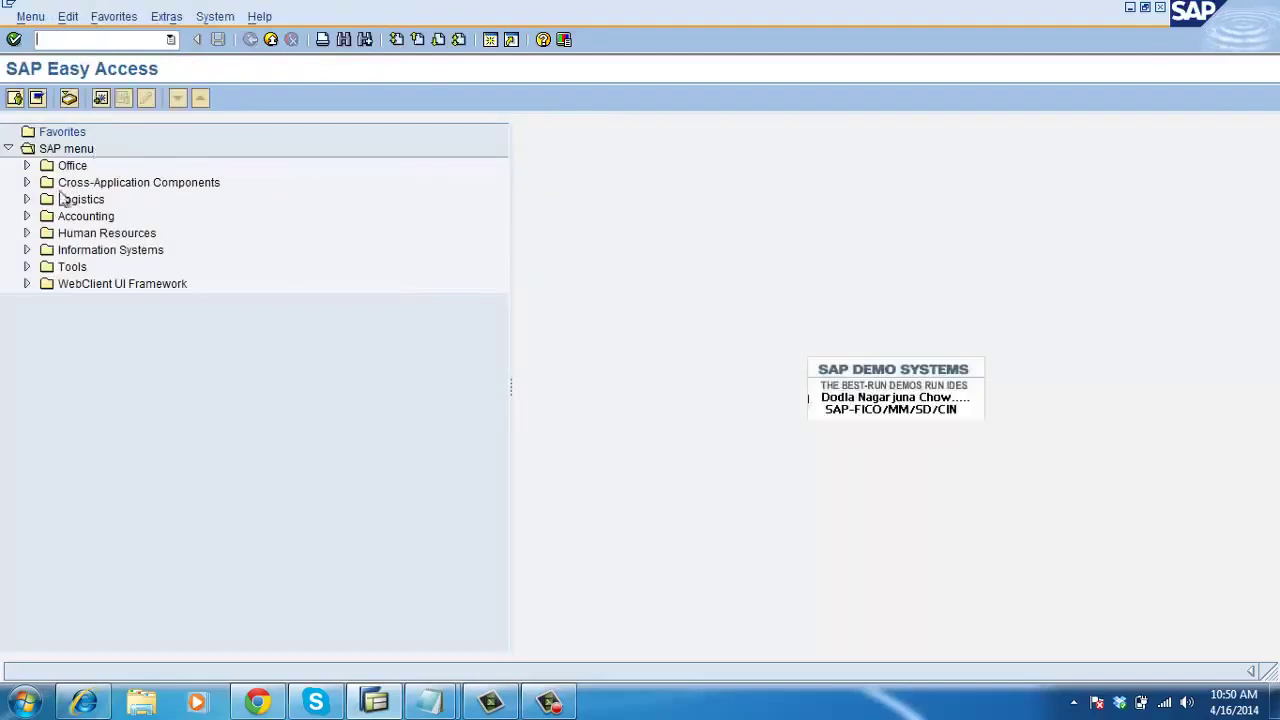
left_click(26, 200)
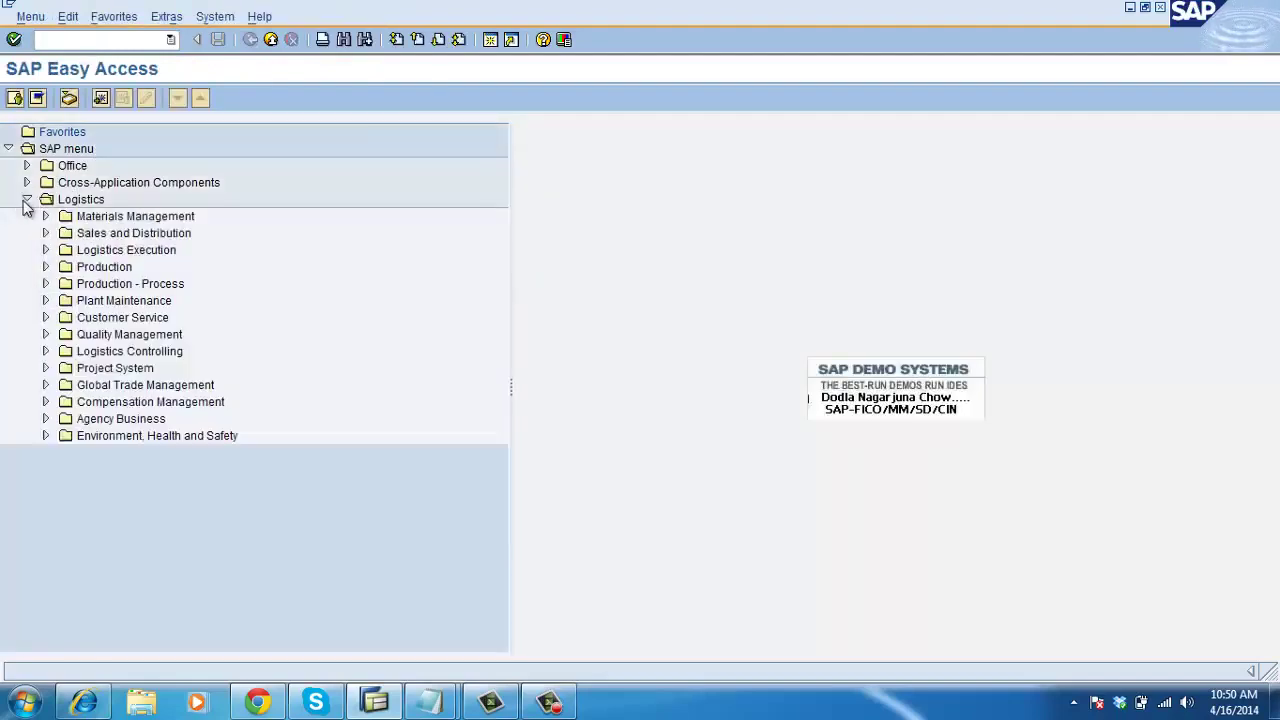
left_click(45, 251)
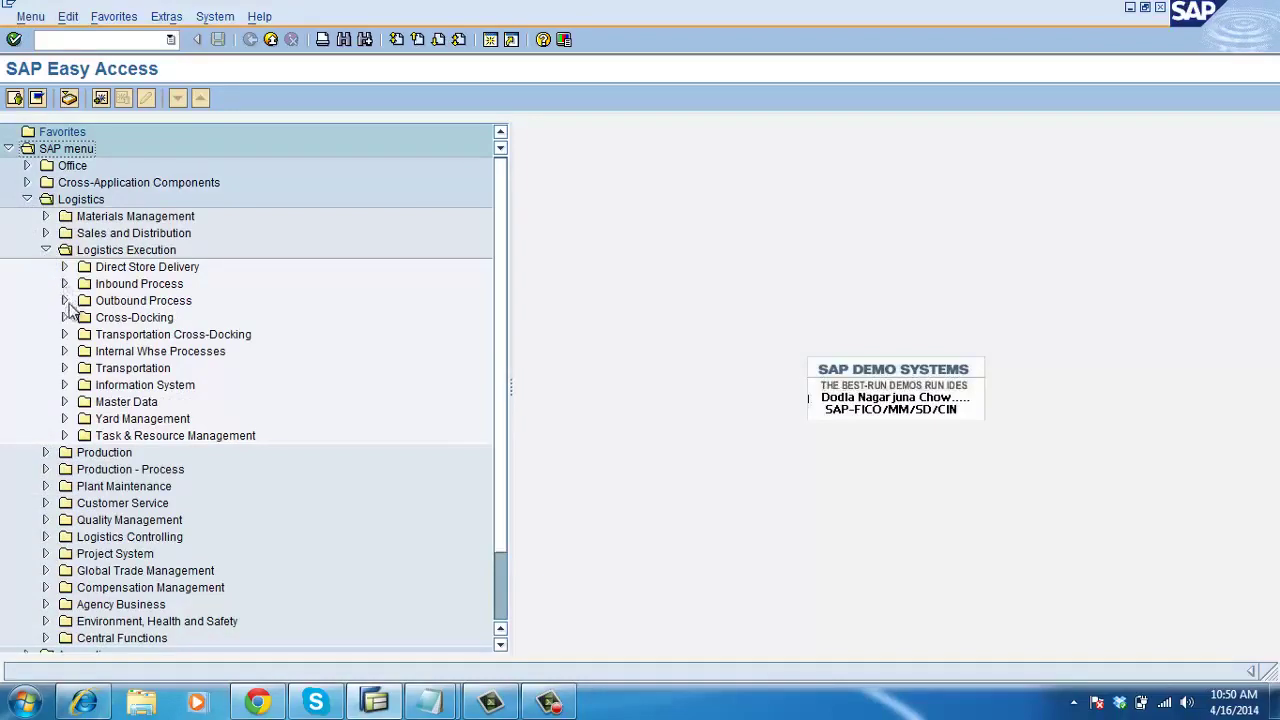
left_click(64, 351)
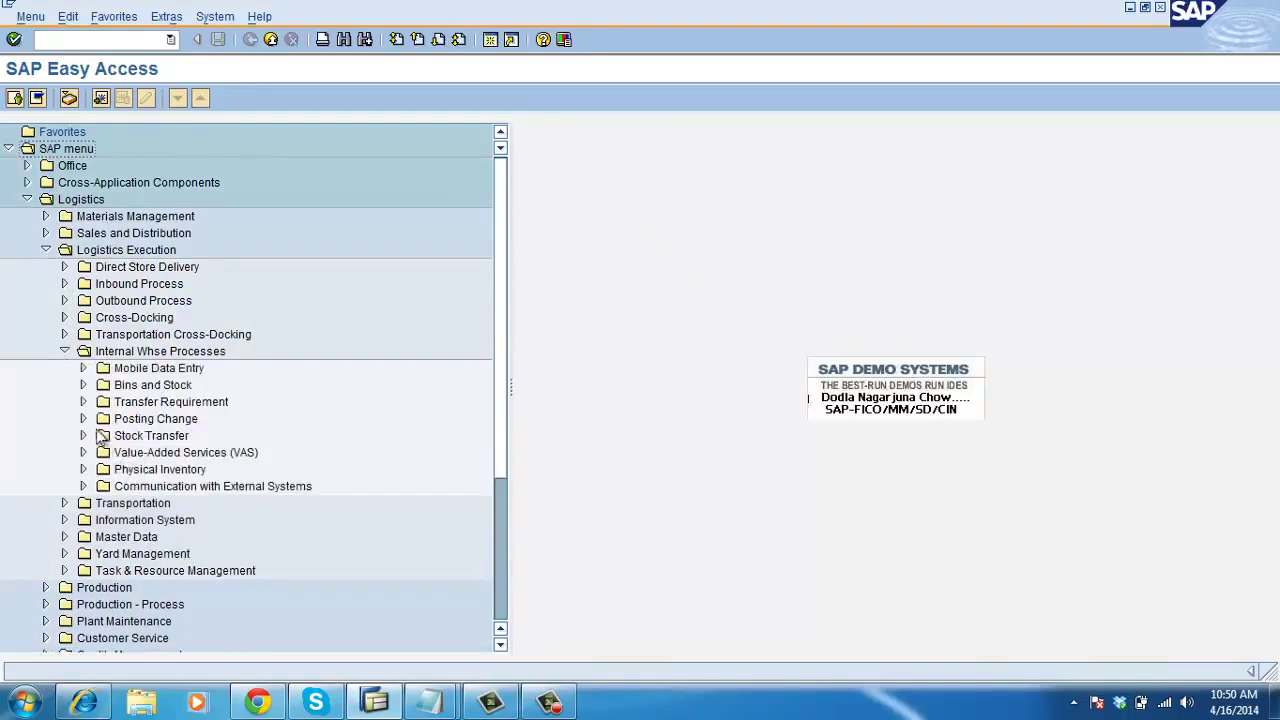
left_click(84, 402)
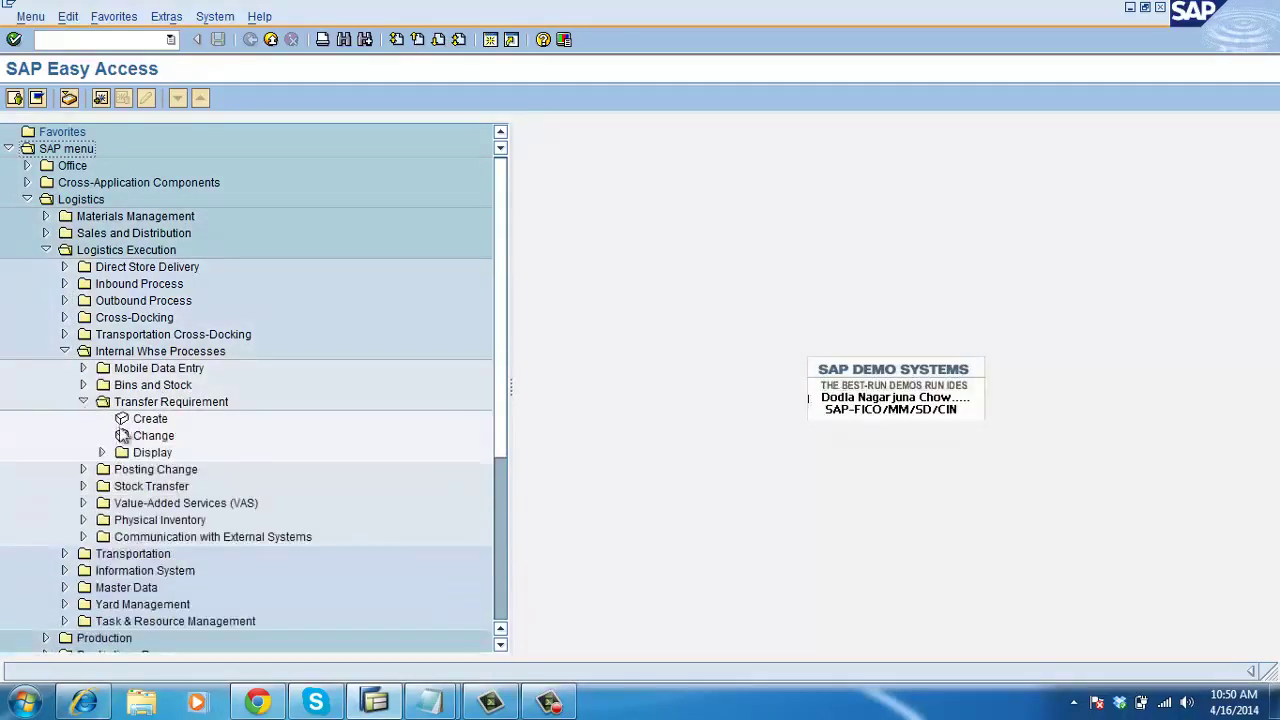
left_click(145, 419)
- Open Create Transfer Requirement and check the System > Status information
double_click(140, 421)
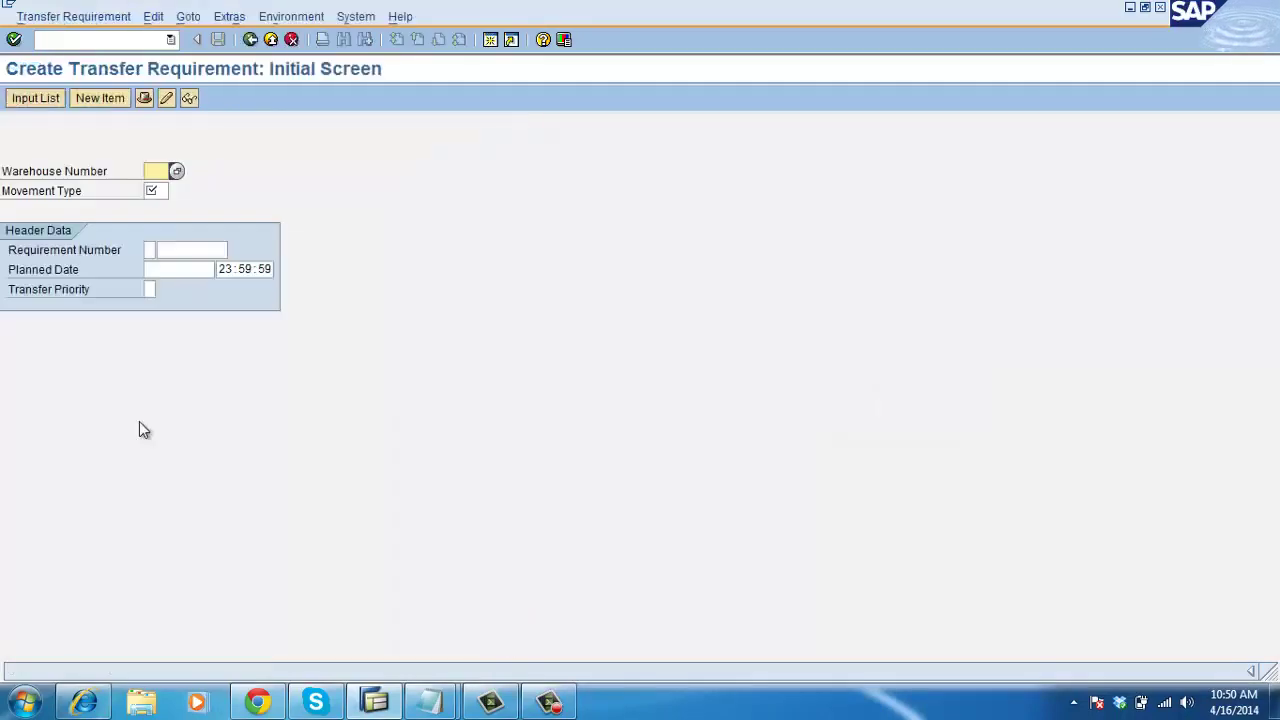
left_click(352, 17)
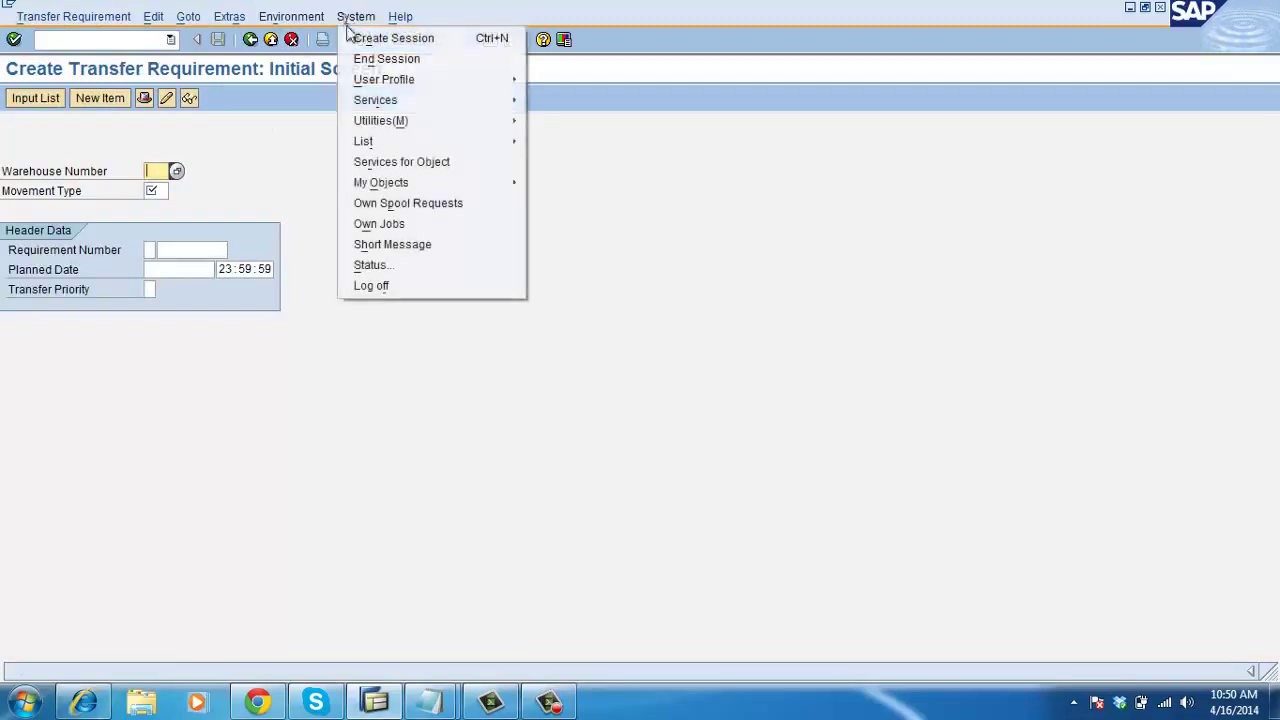
left_click(397, 265)
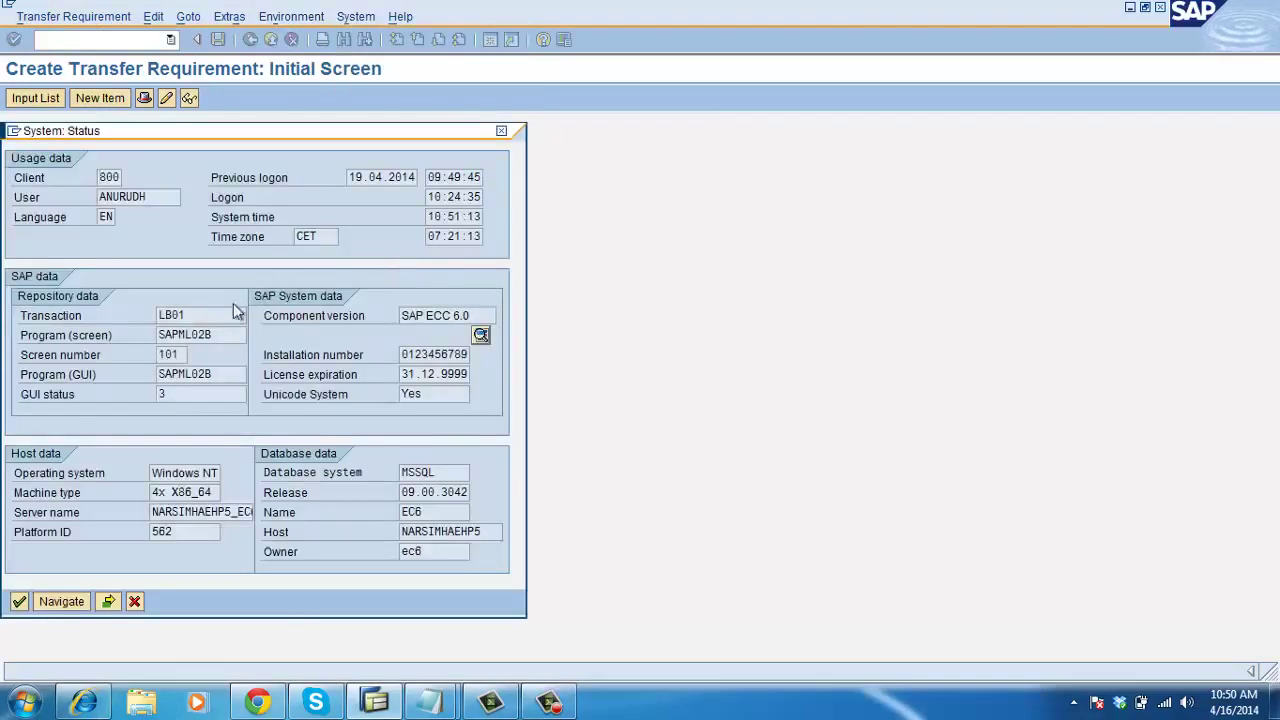
left_click(135, 602)
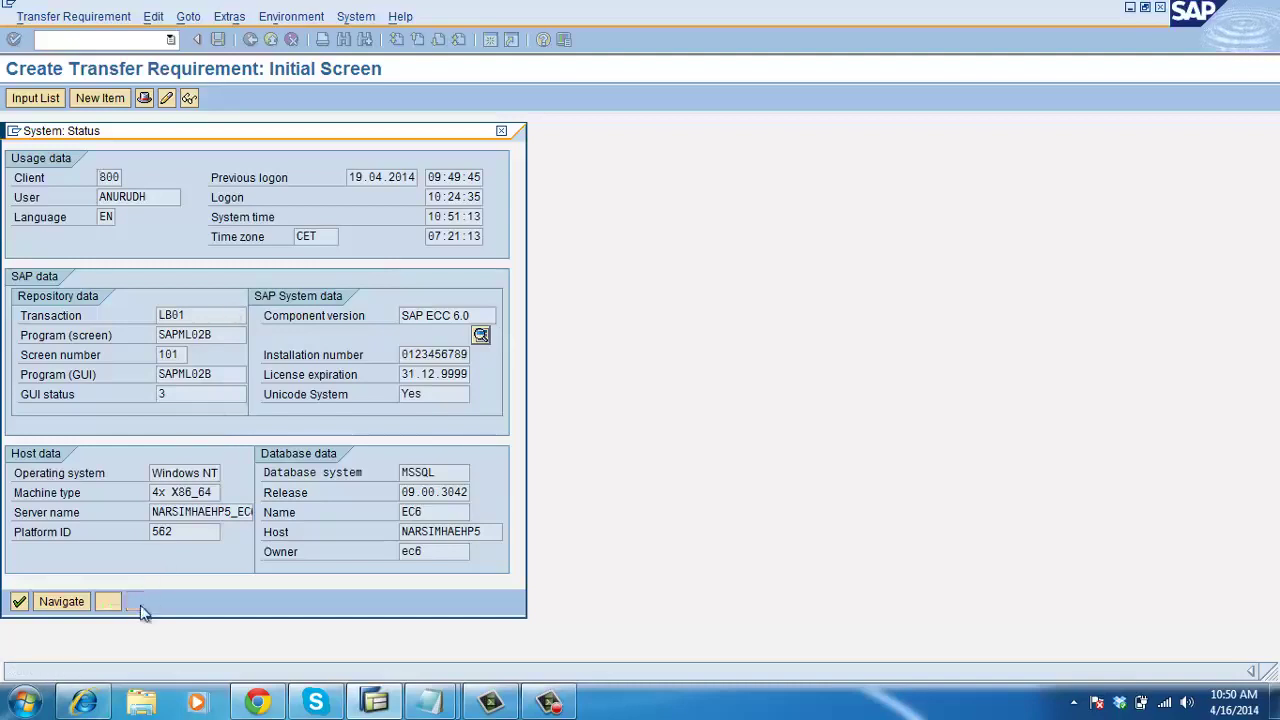
- Enter header data: warehouse AAA, movement type 201, requirement K 333
type("AAA")
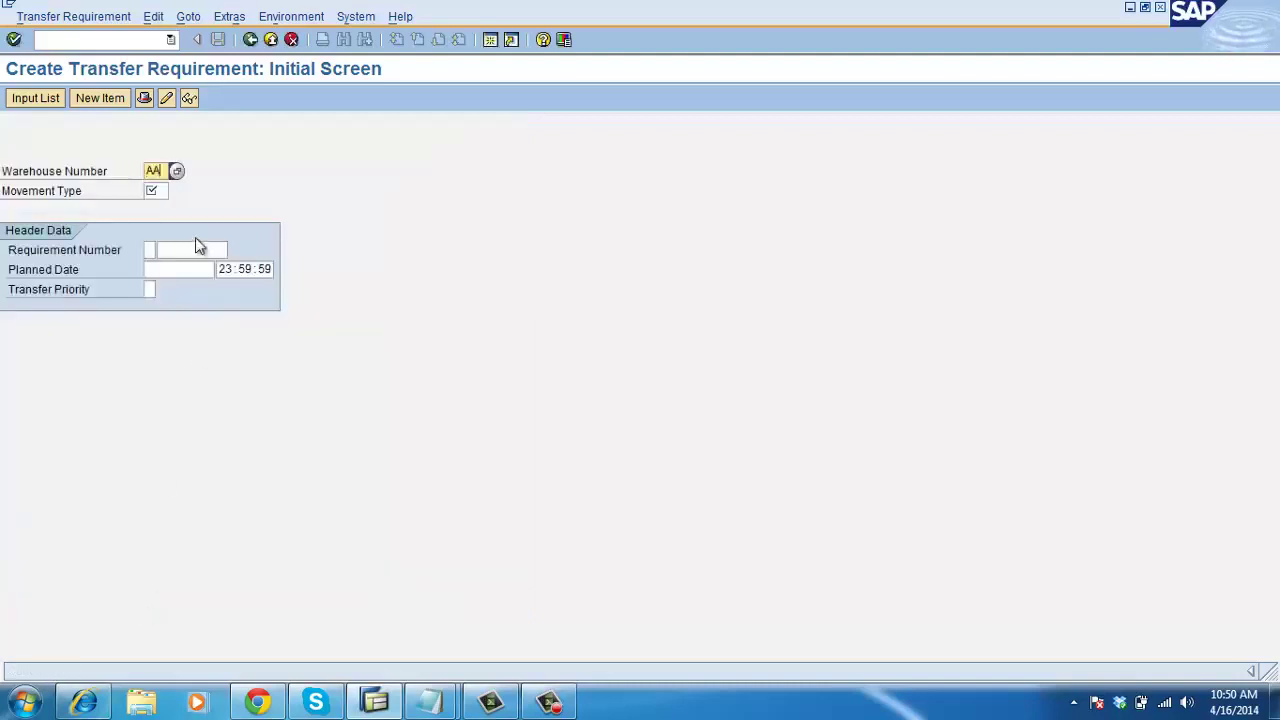
left_click(153, 191)
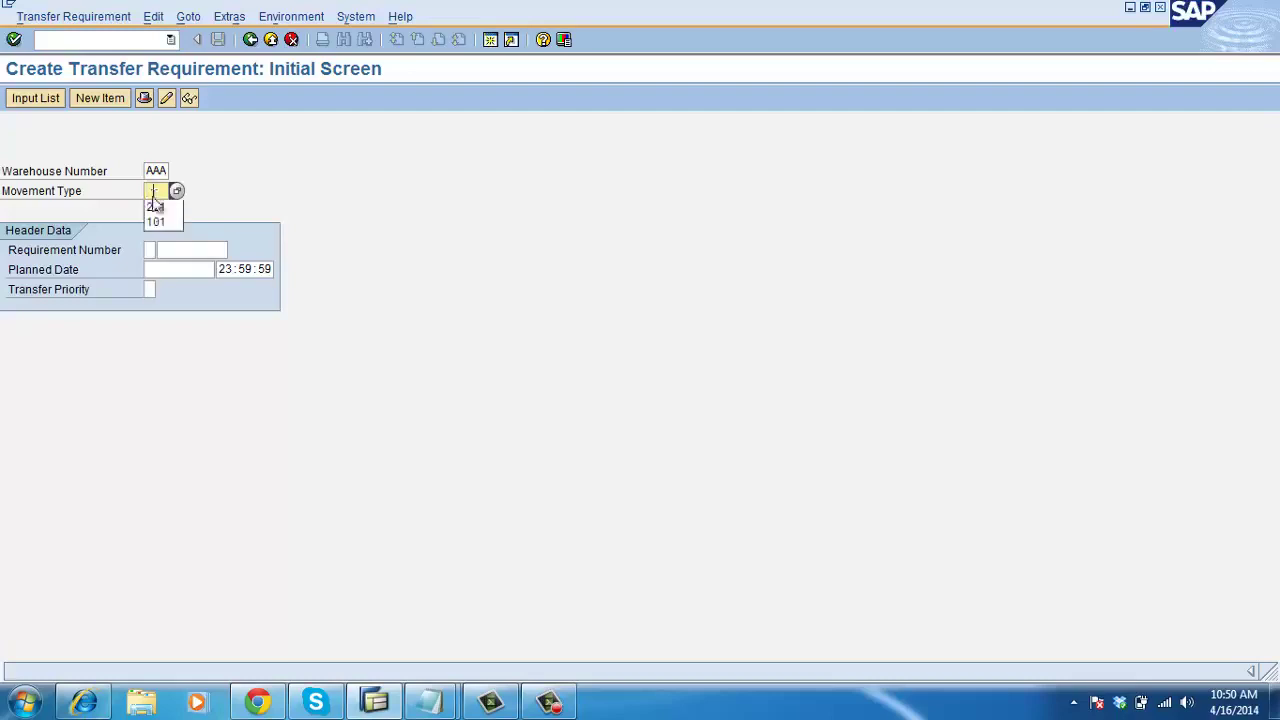
left_click(163, 211)
key("Return")
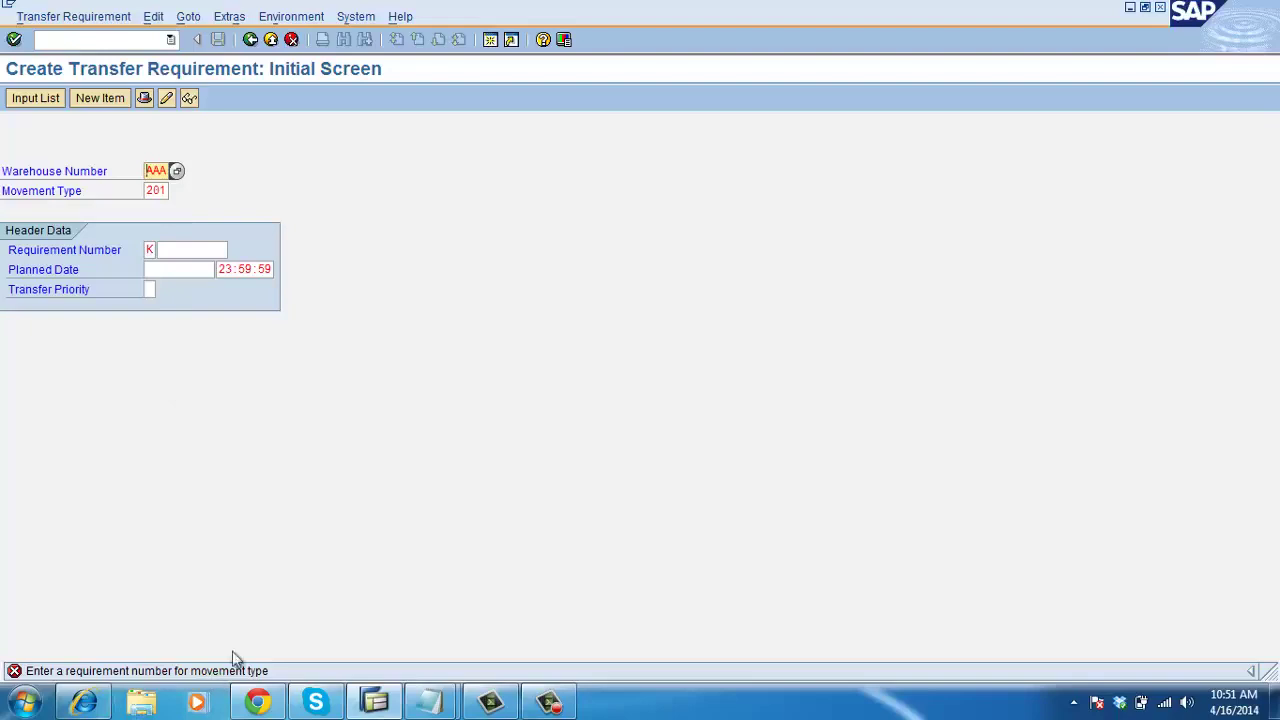
left_click(194, 251)
key("Return")
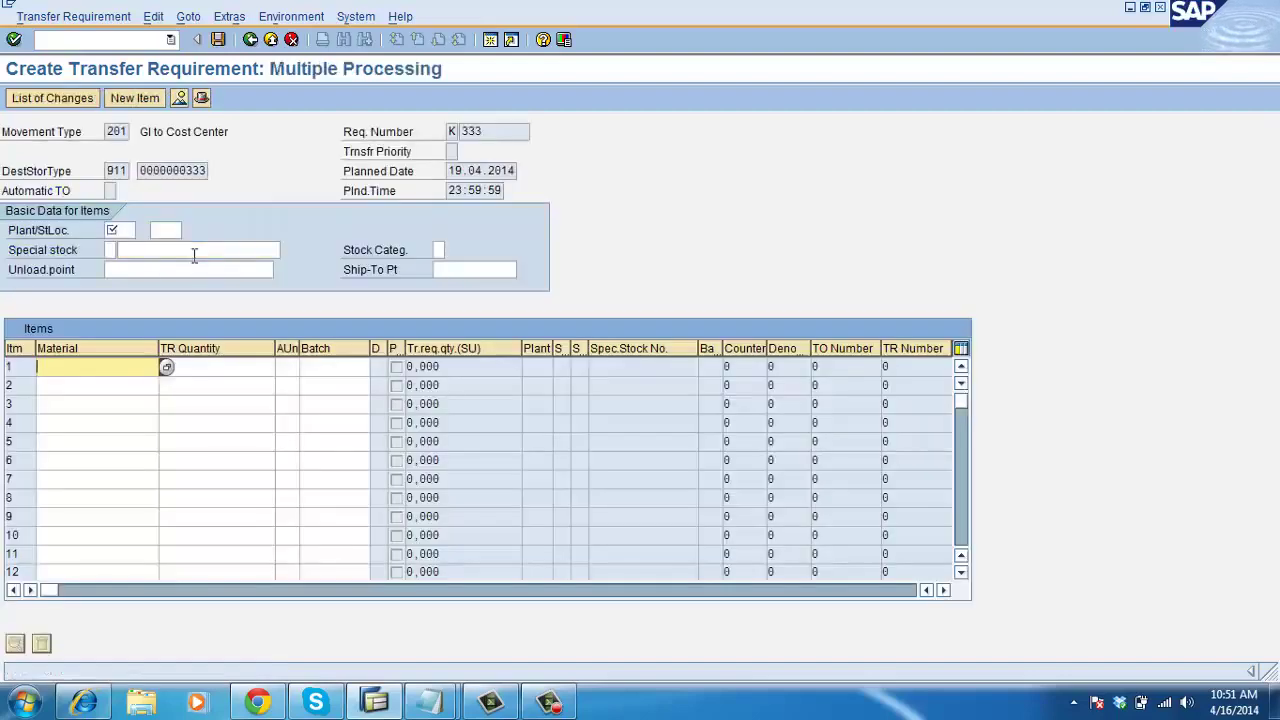
left_click(116, 230)
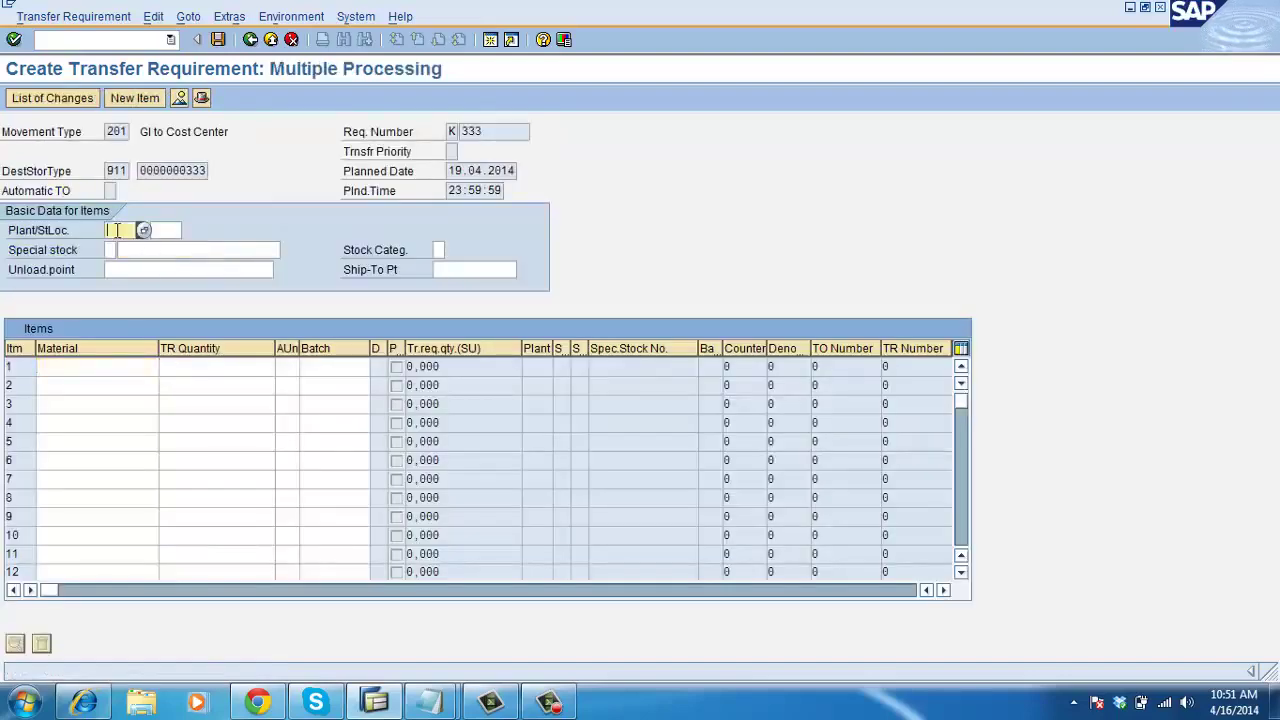
left_click(120, 246)
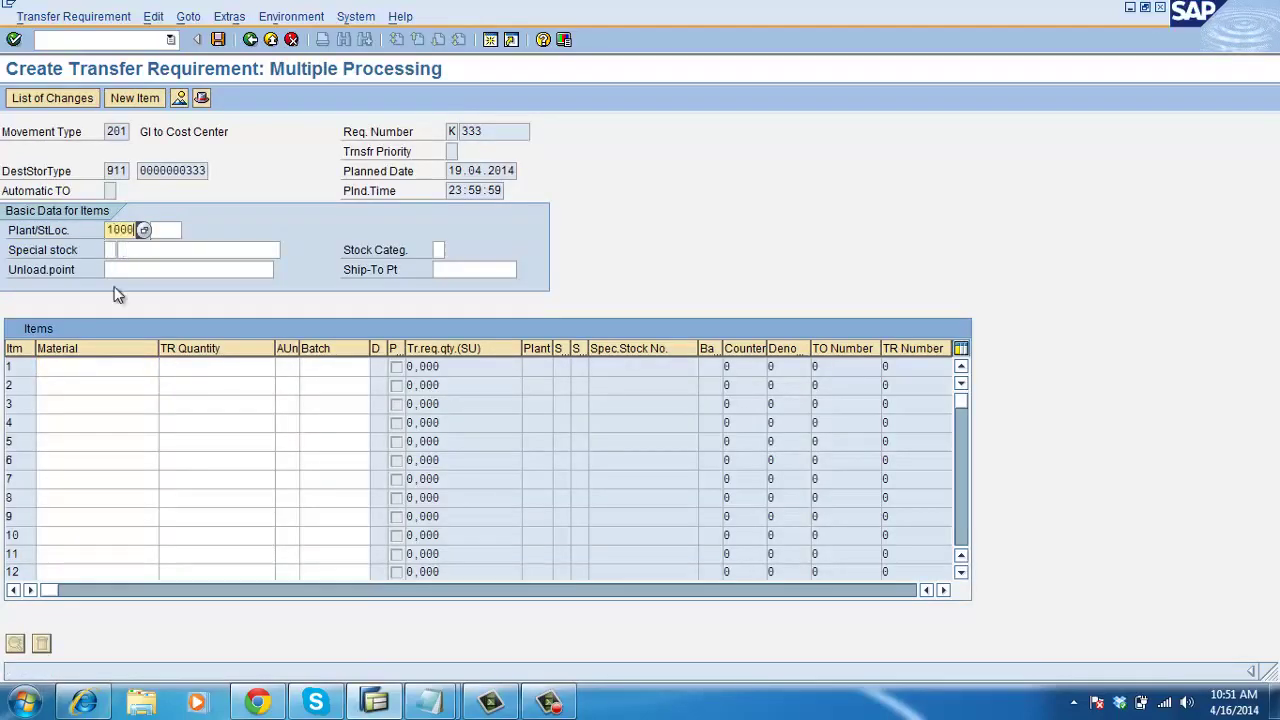
left_click(83, 367)
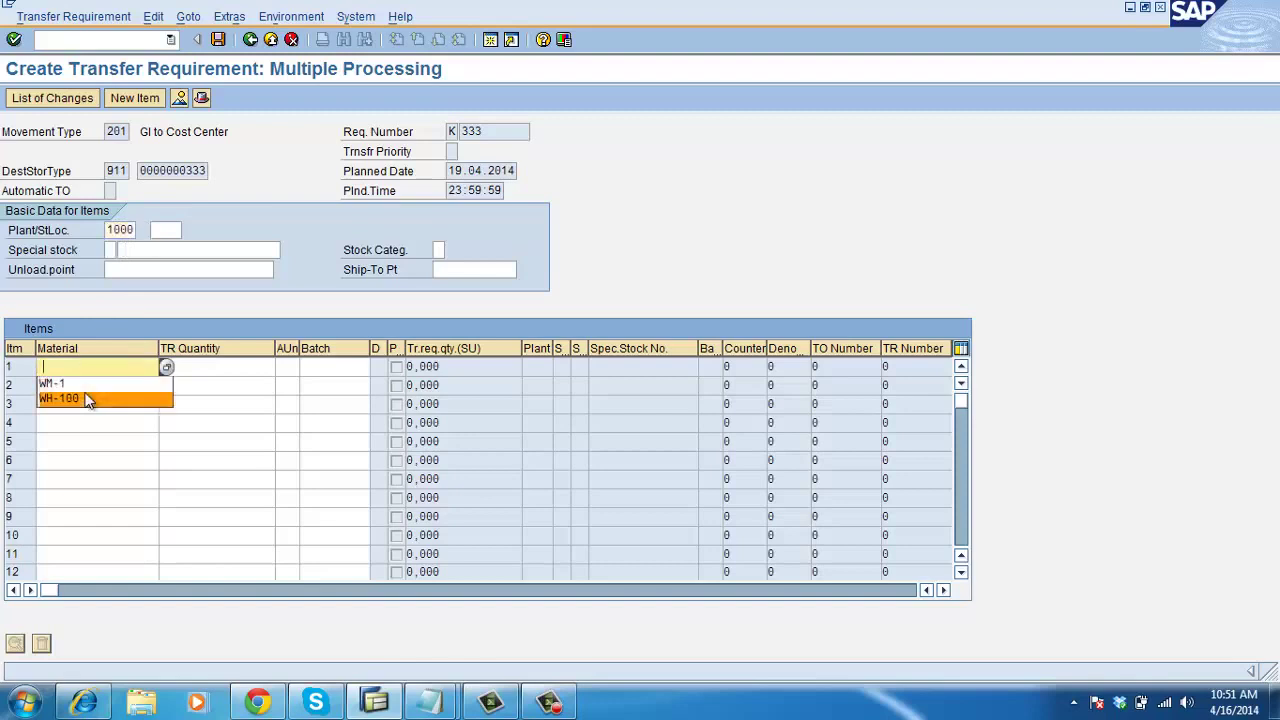
left_click(93, 364)
type("AAA")
key("Return")
type("10")
key("Return")
key("Return")
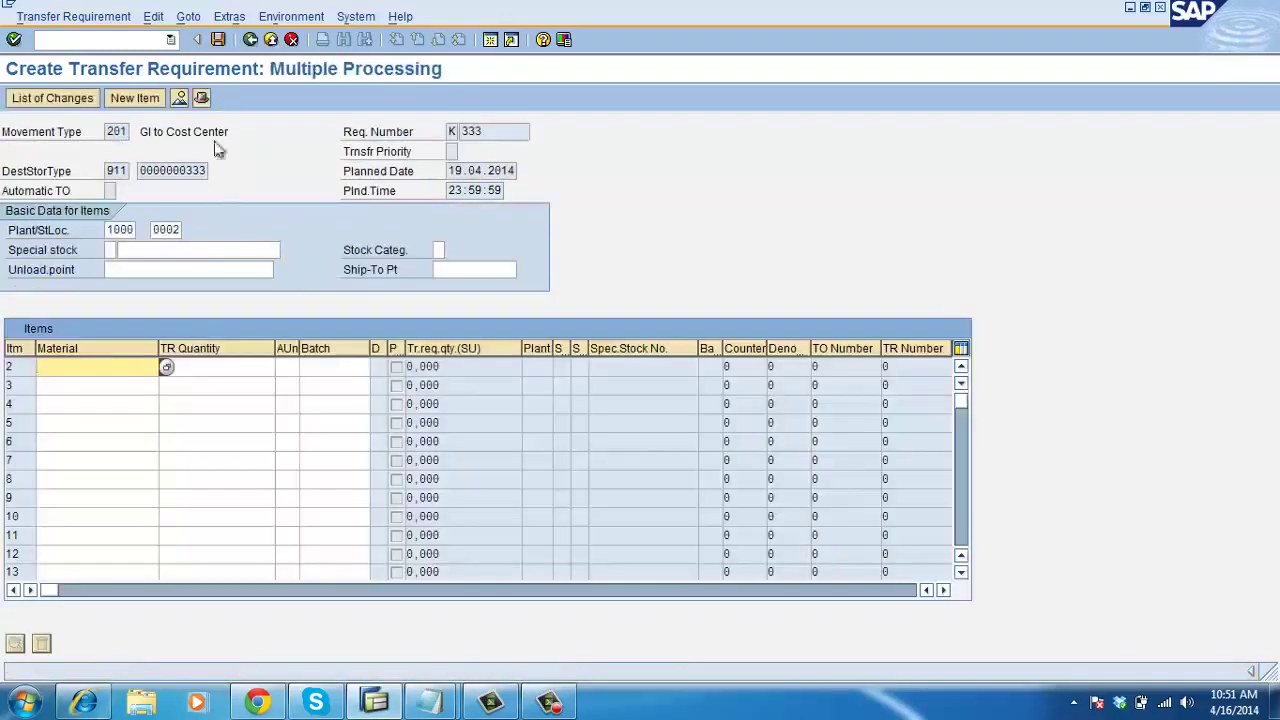
left_click(218, 39)
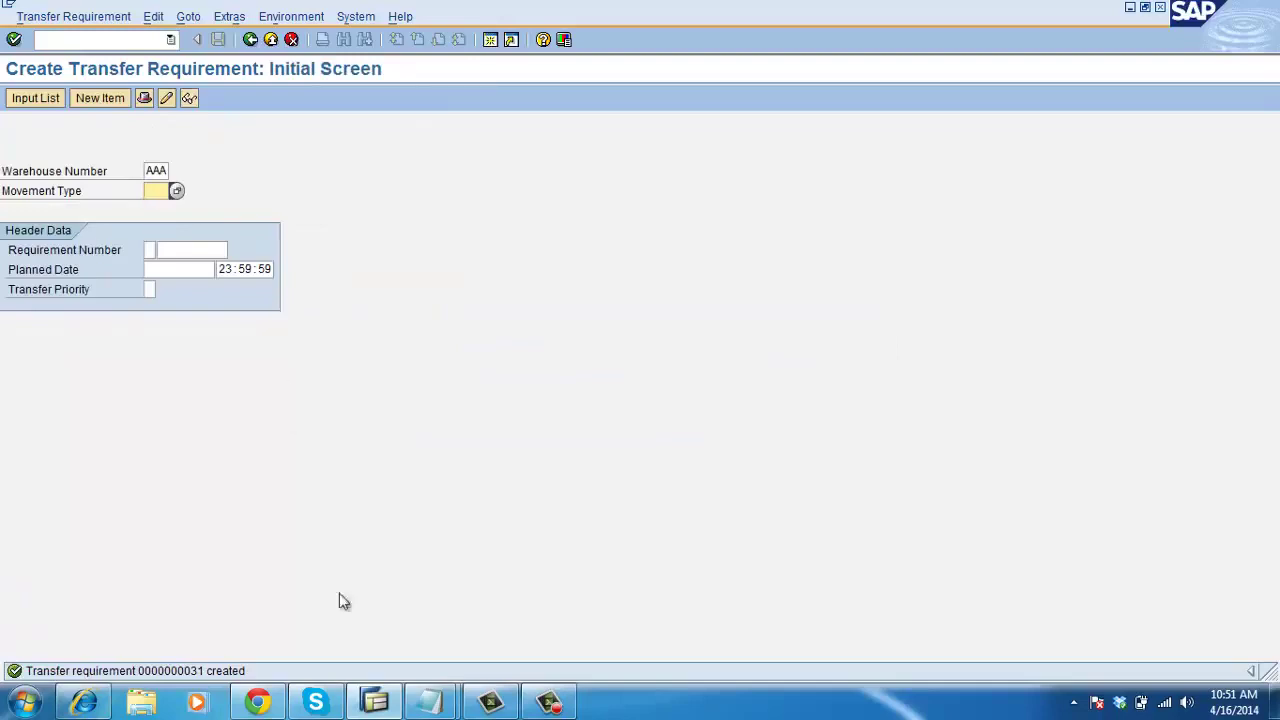
- Glance at the Notepad topic list, then reopen the SAP Reference IMG with /nspro
mouse_move(430, 705)
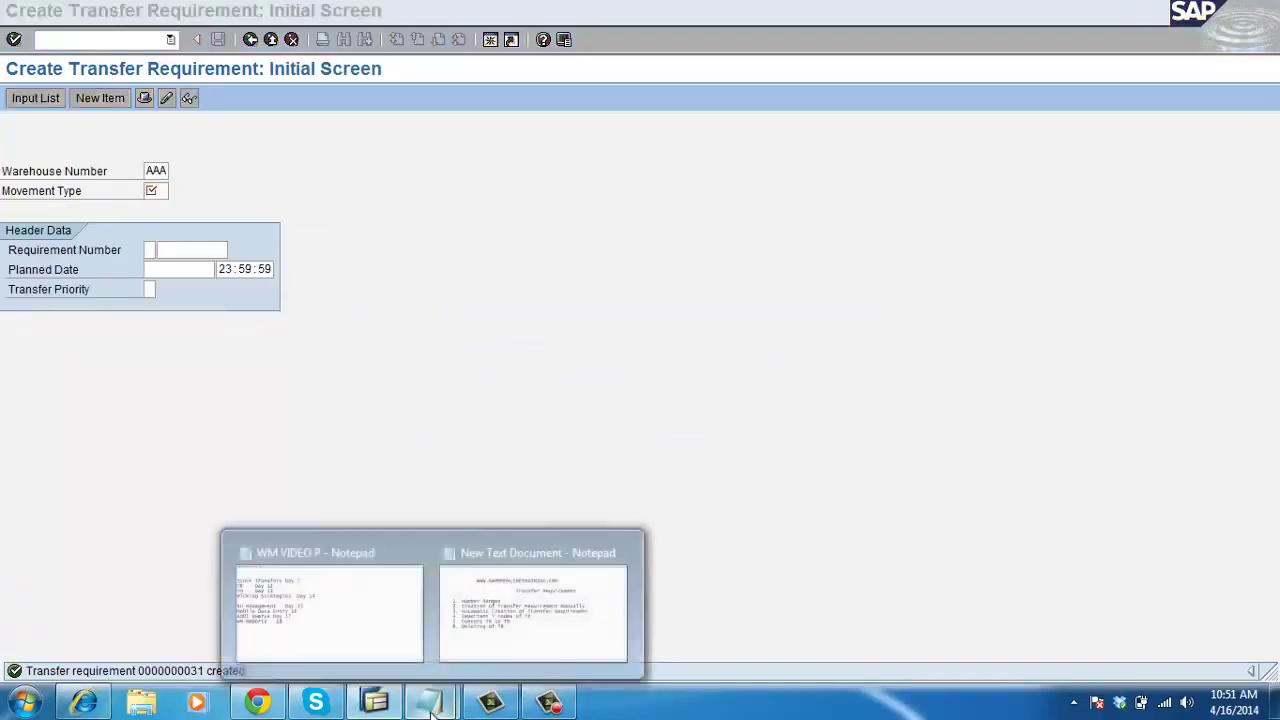
left_click(520, 610)
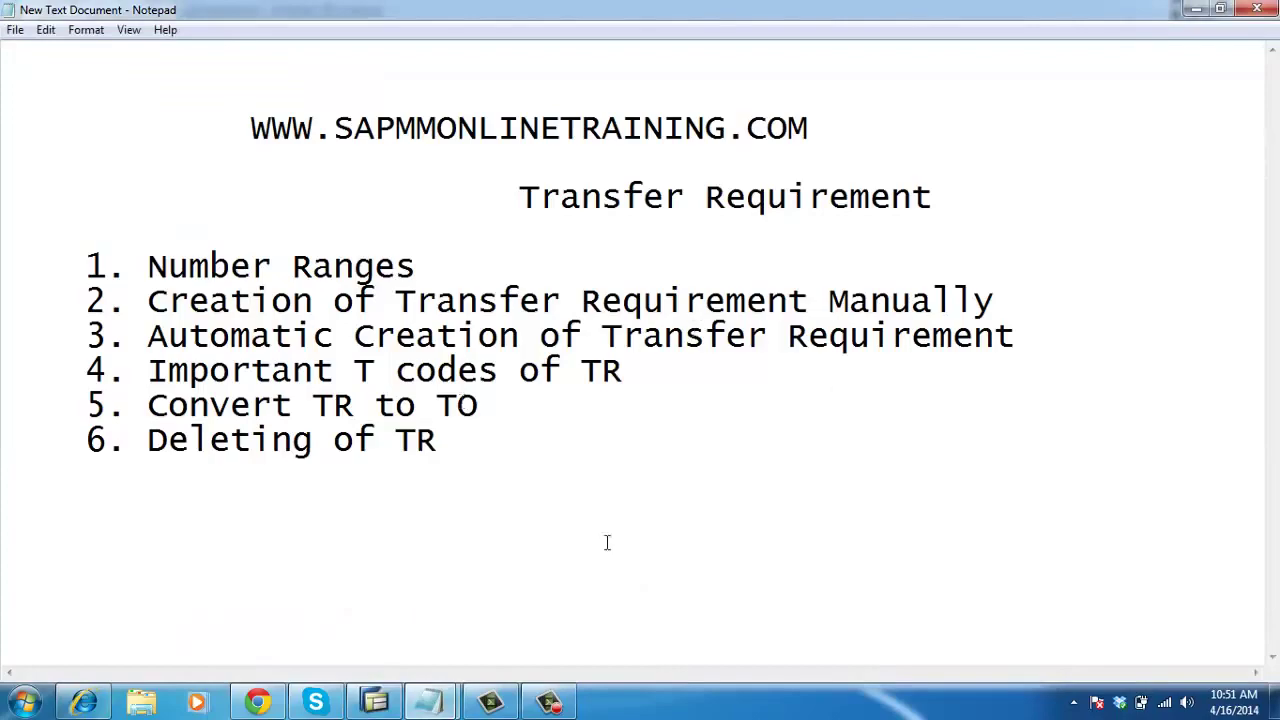
left_click(378, 702)
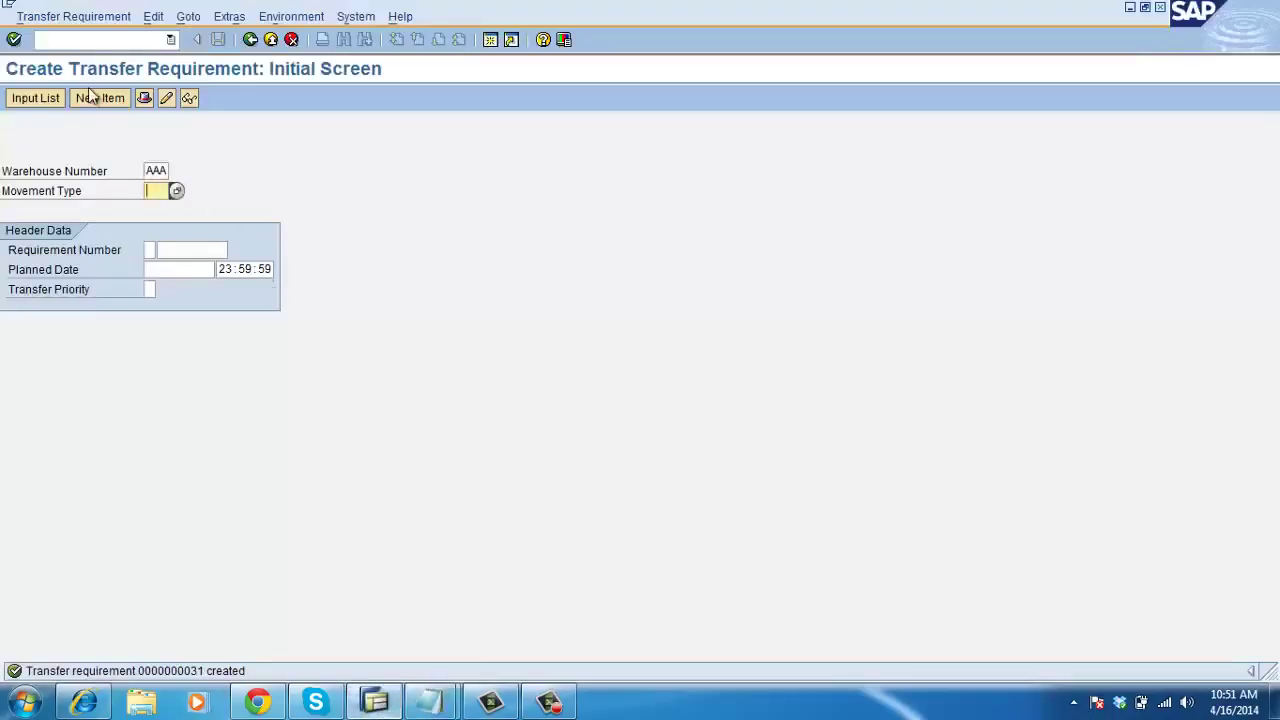
left_click(65, 40)
type("/nspro")
key("Return")
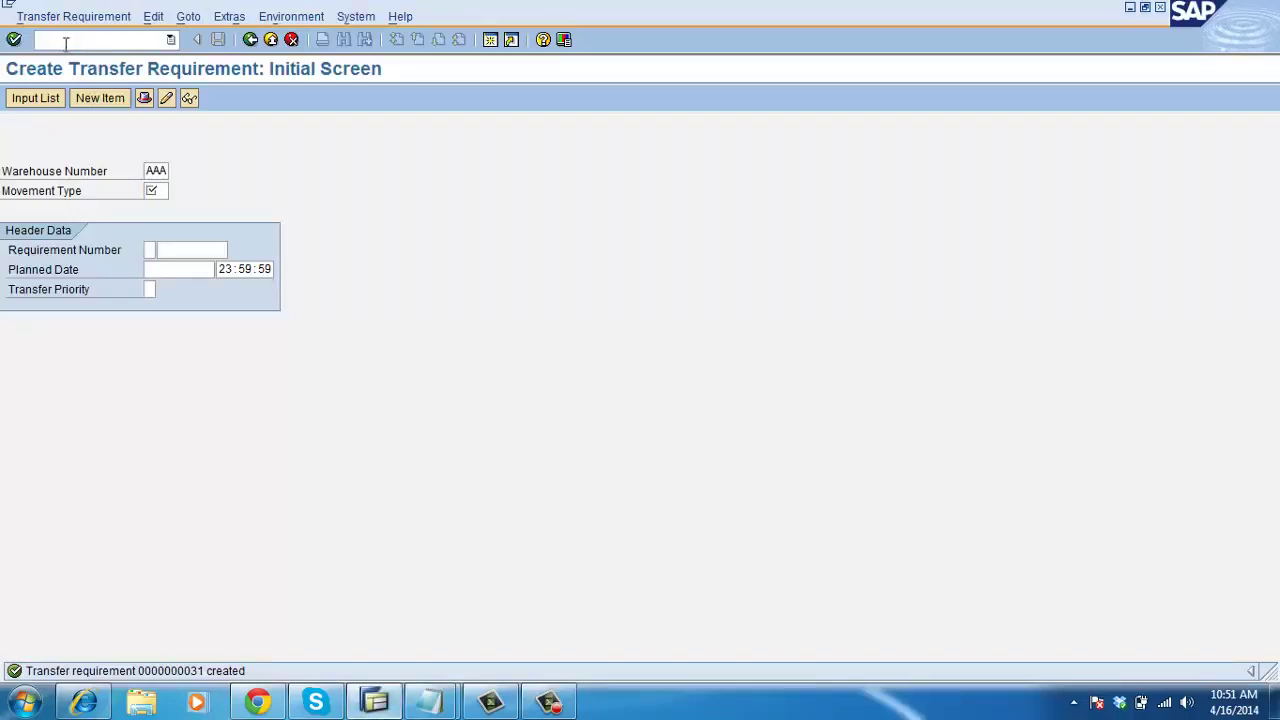
left_click(87, 103)
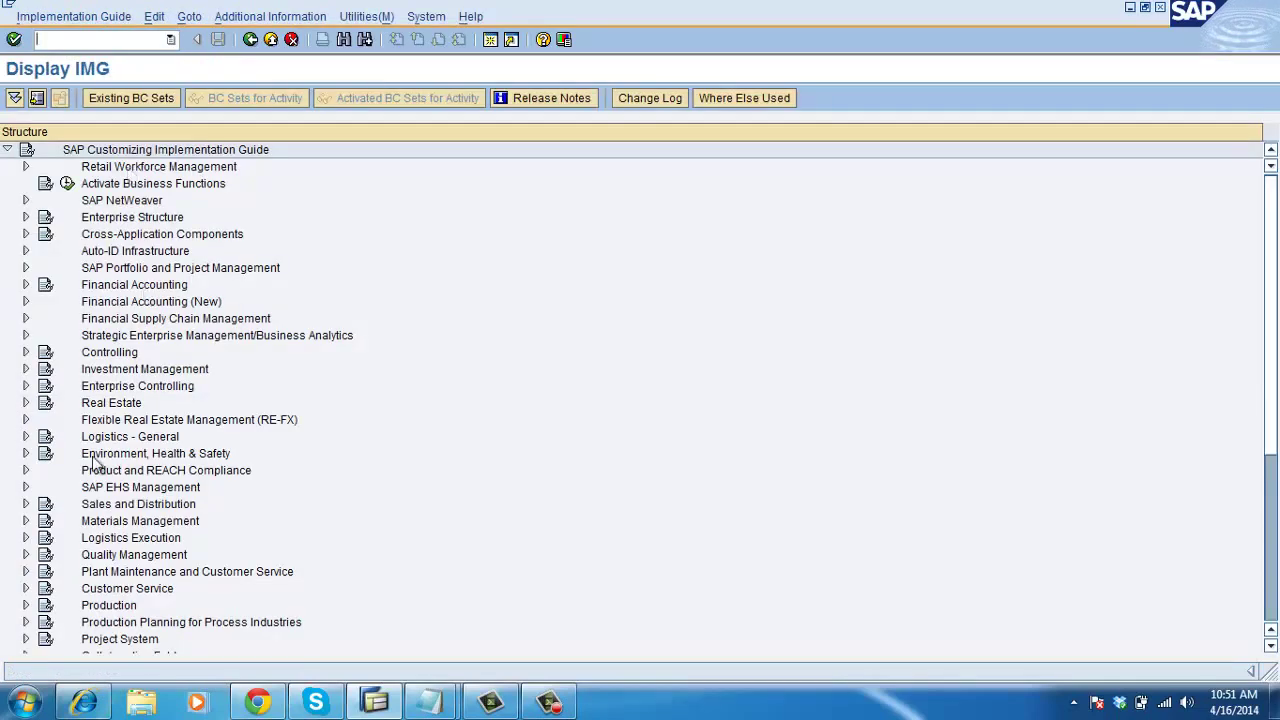
- Open the MM-IM to LE-WM movement type assignment under Interfaces > Inventory Management and position on aaa
left_click(26, 538)
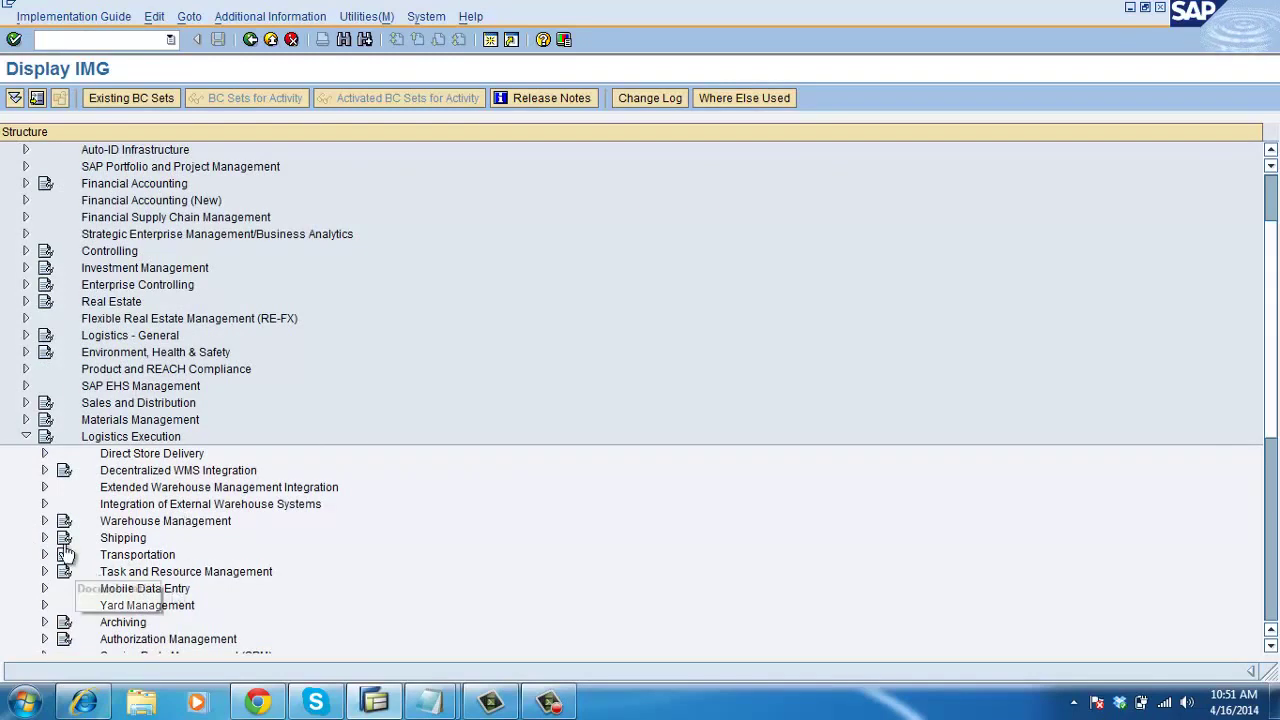
left_click(44, 521)
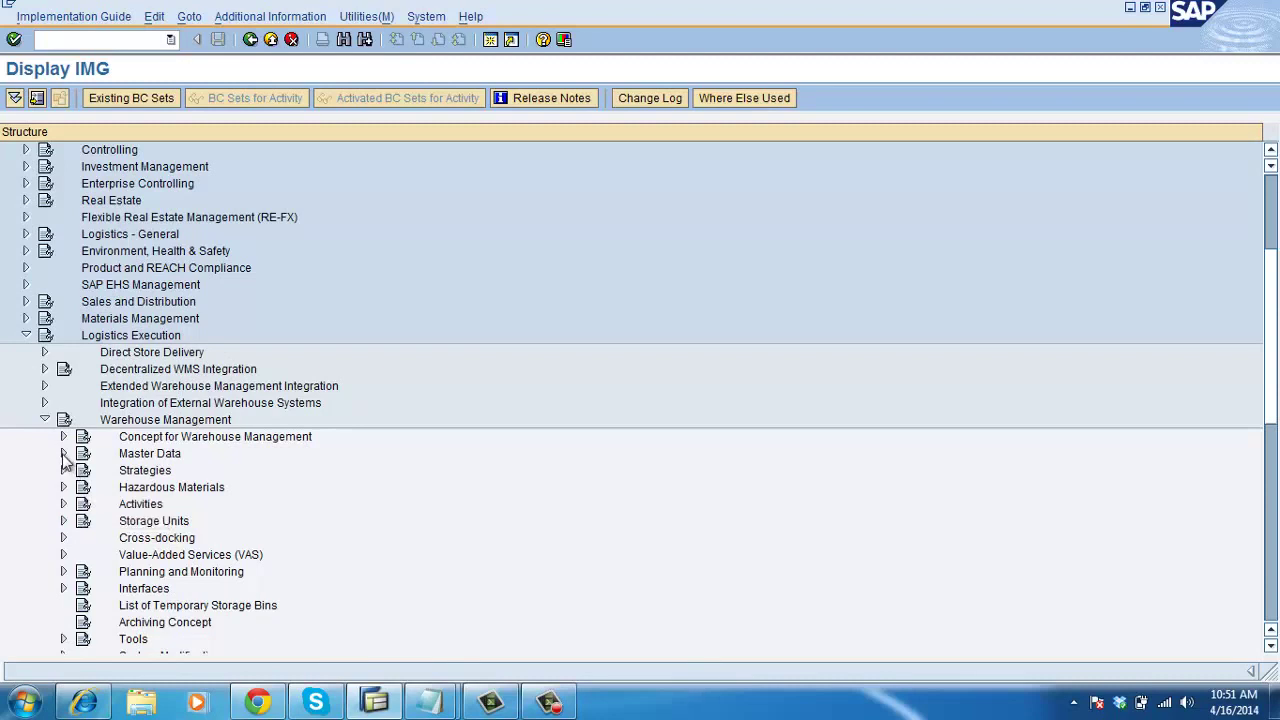
left_click(63, 588)
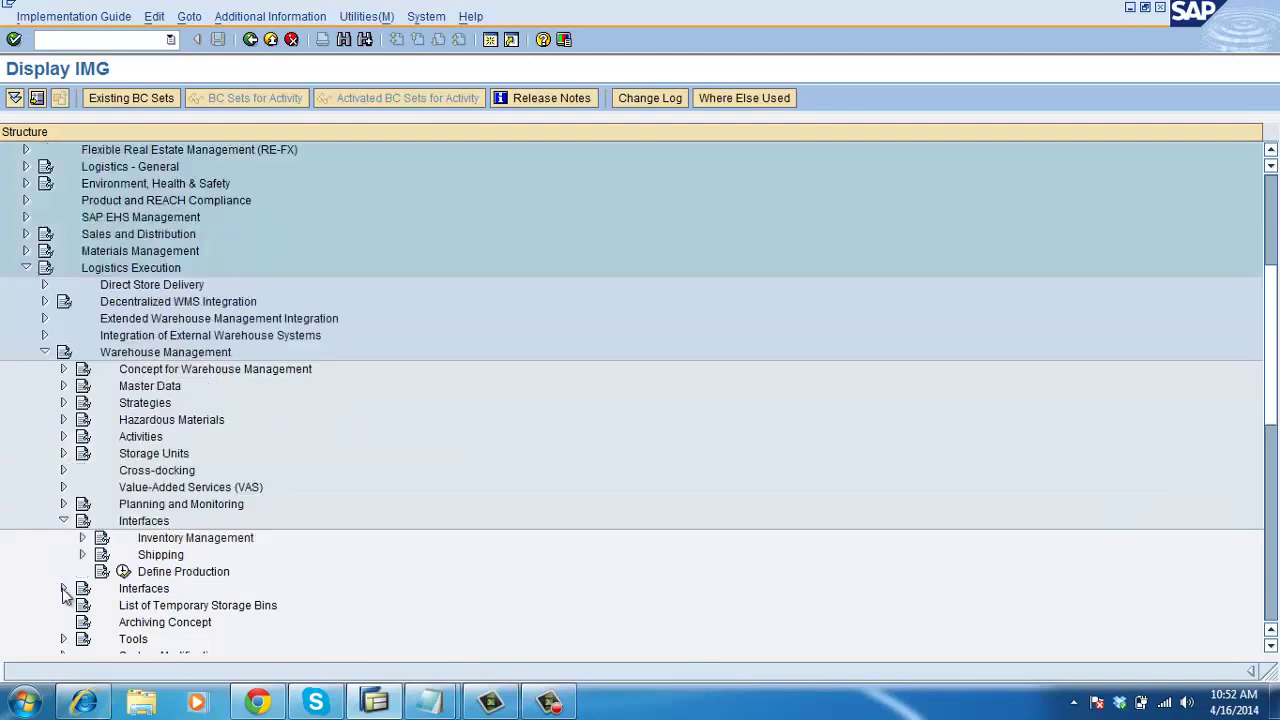
left_click(83, 538)
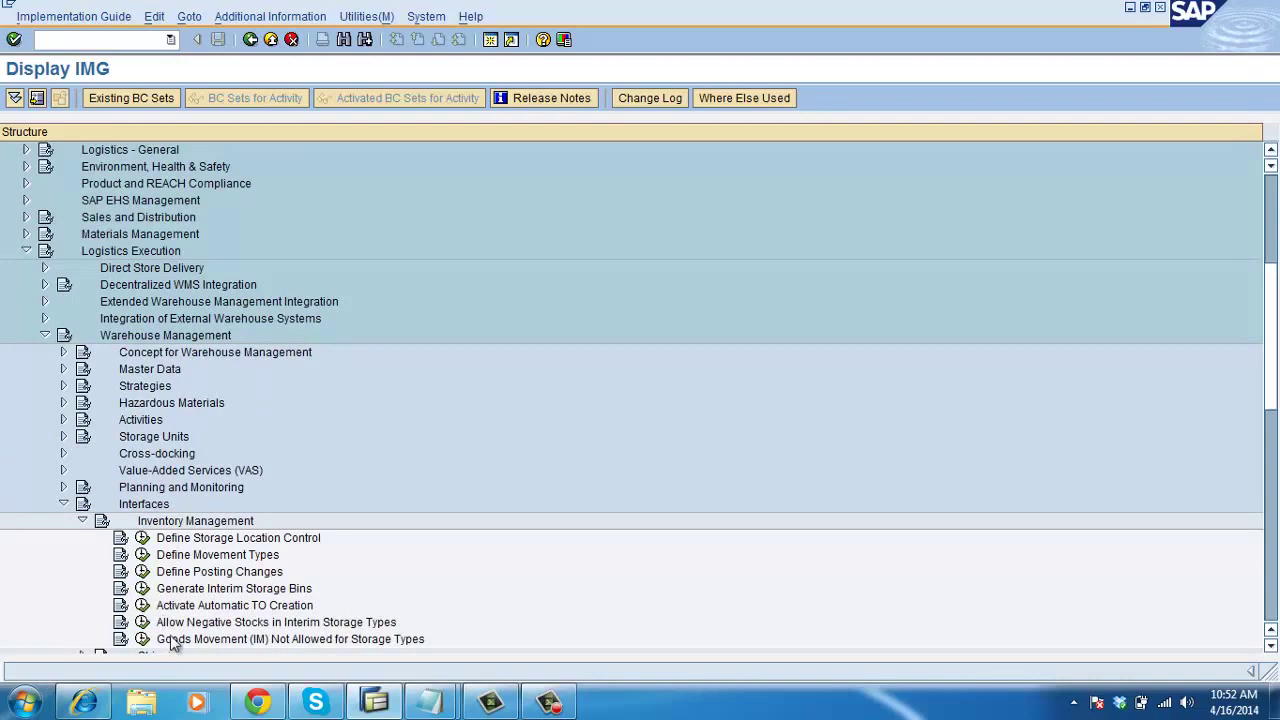
left_click(142, 555)
double_click(97, 197)
left_click(203, 507)
type("aaa")
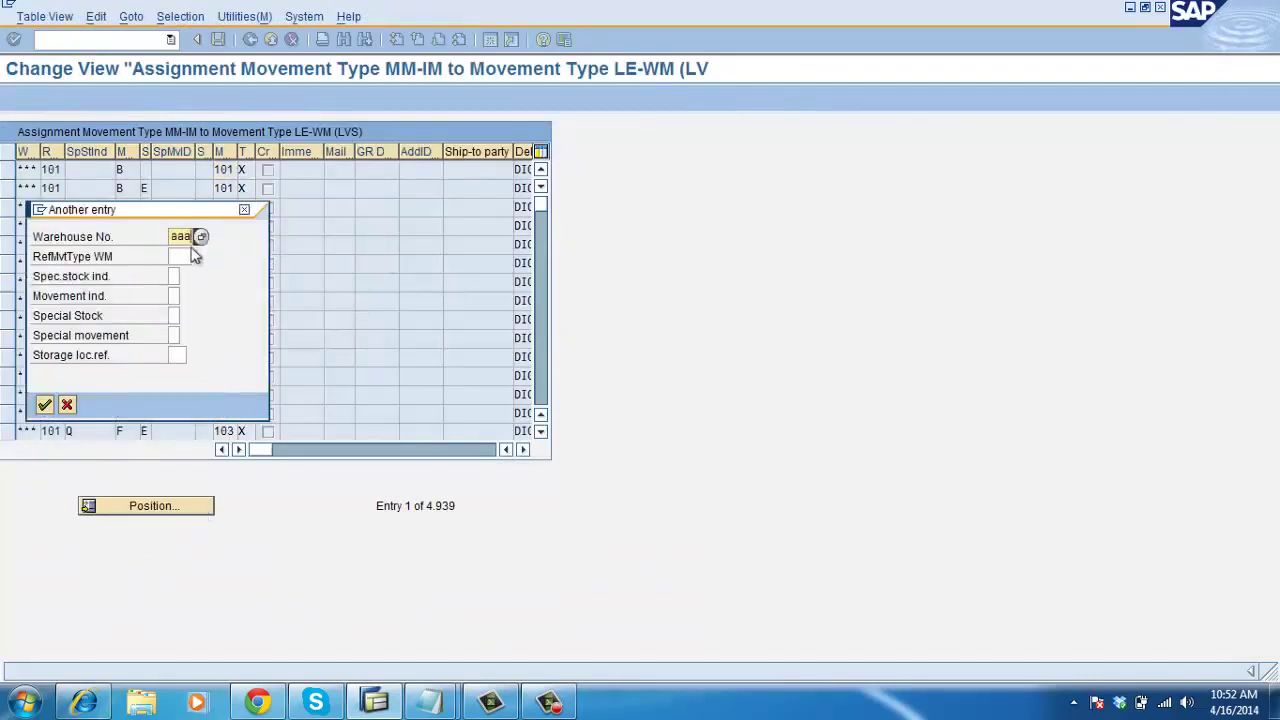
- Jump to warehouse AAA's movement type 101 entries and check the transfer requirement indicator values
left_click(187, 258)
type("101")
key("Return")
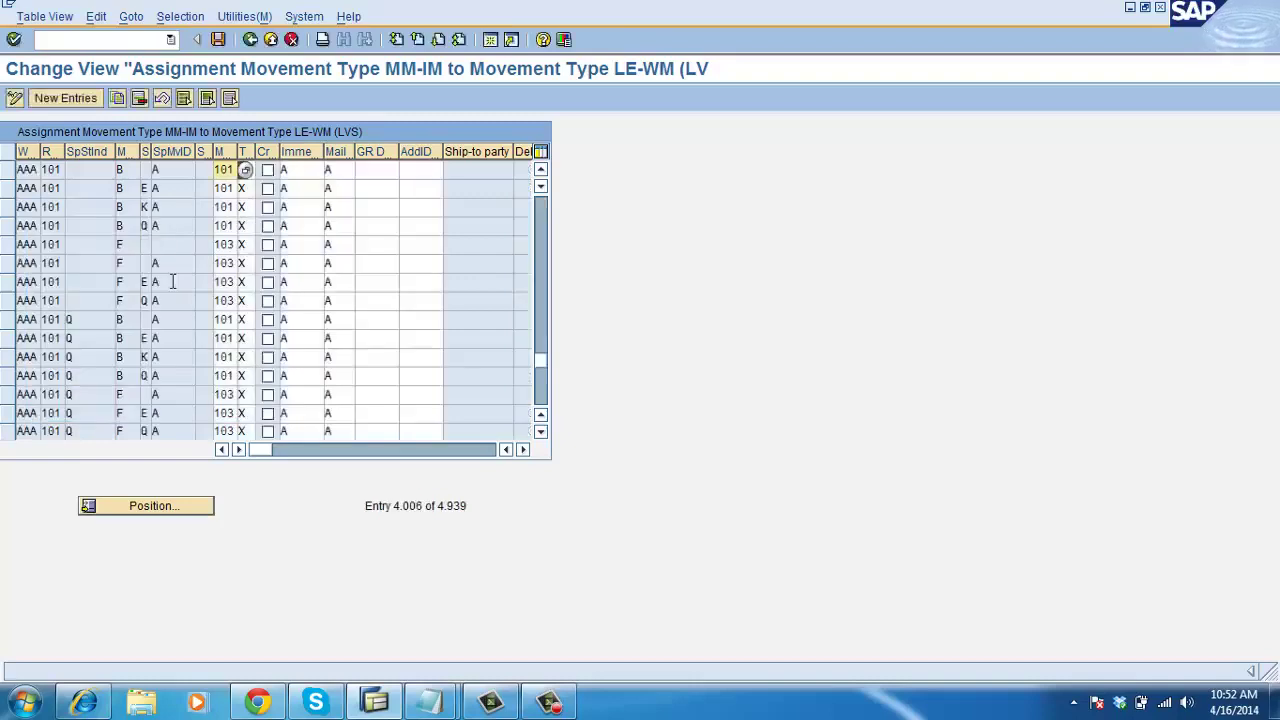
left_click(314, 176)
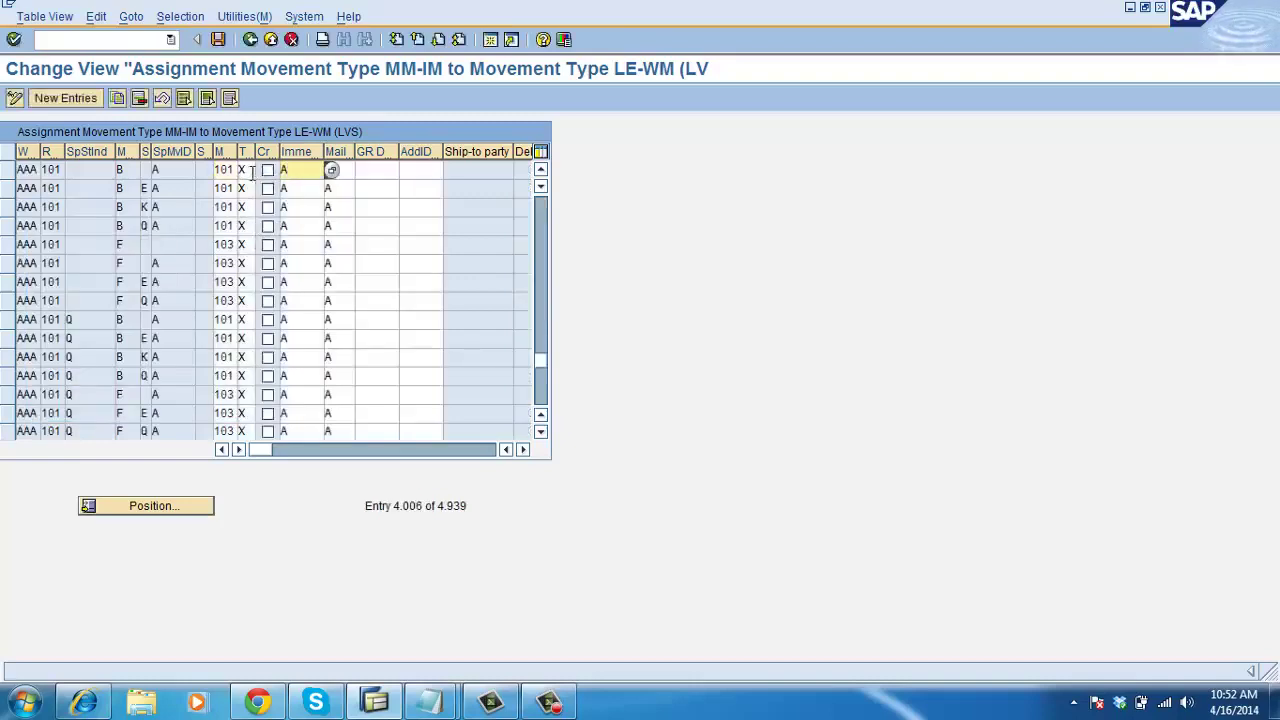
left_click(248, 170)
left_click(264, 171)
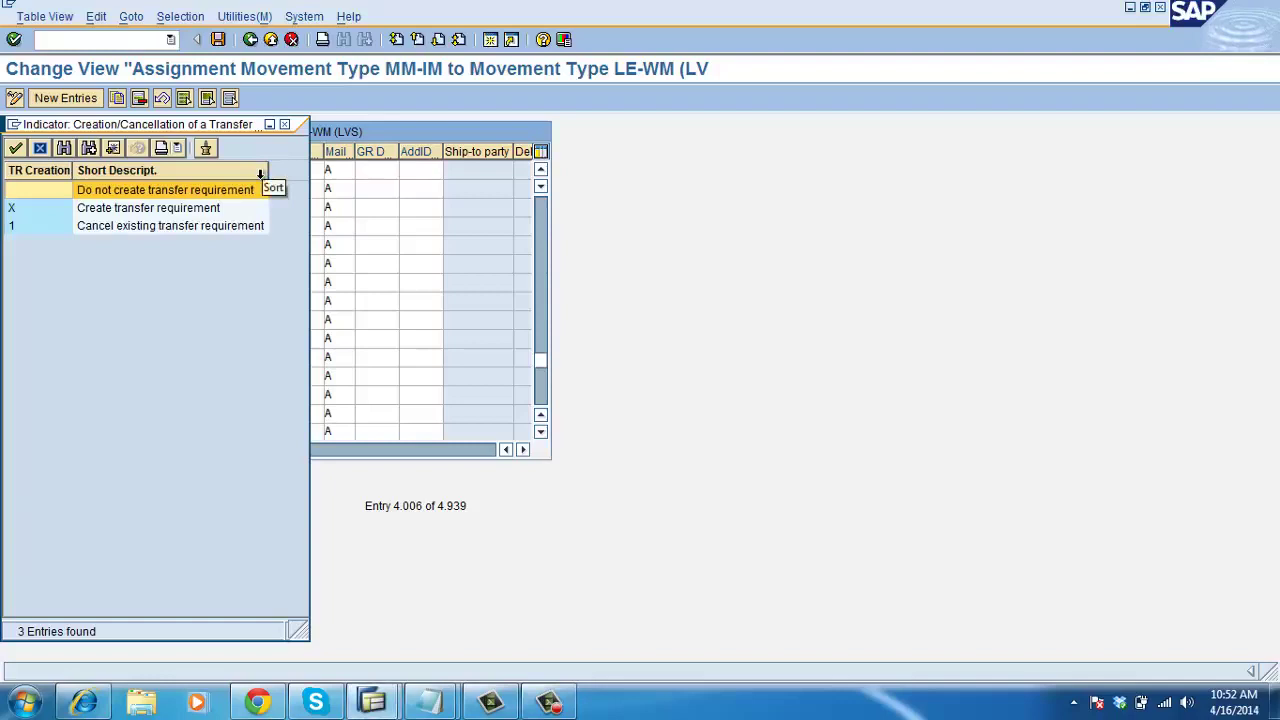
left_click(194, 208)
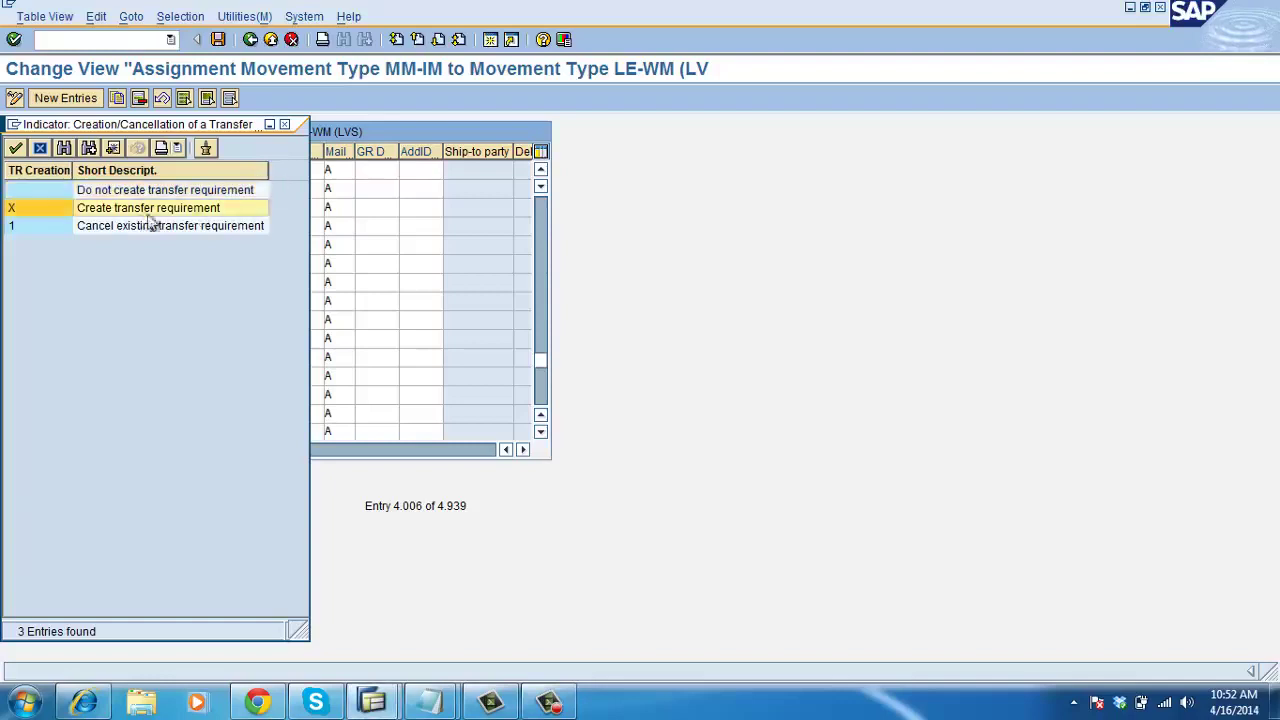
left_click(285, 125)
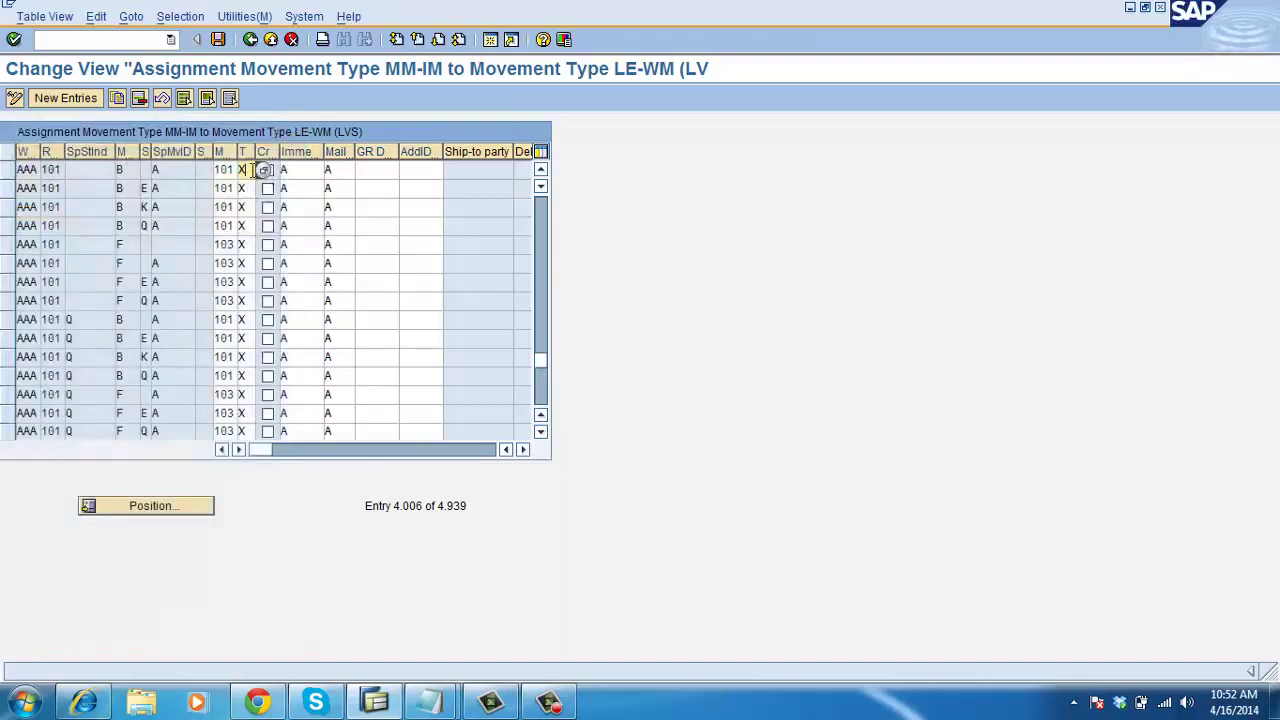
- Check the movement indicator values, including B for purchase order, and save the assignments
left_click(122, 170)
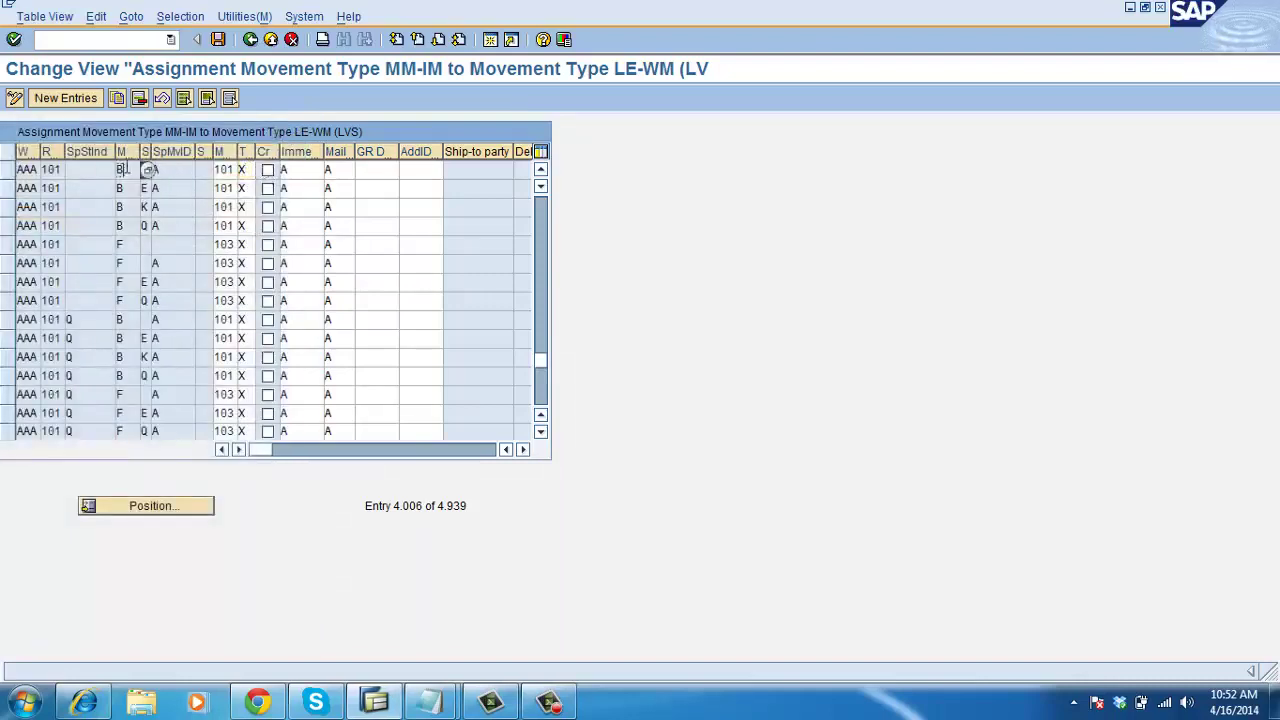
left_click(148, 171)
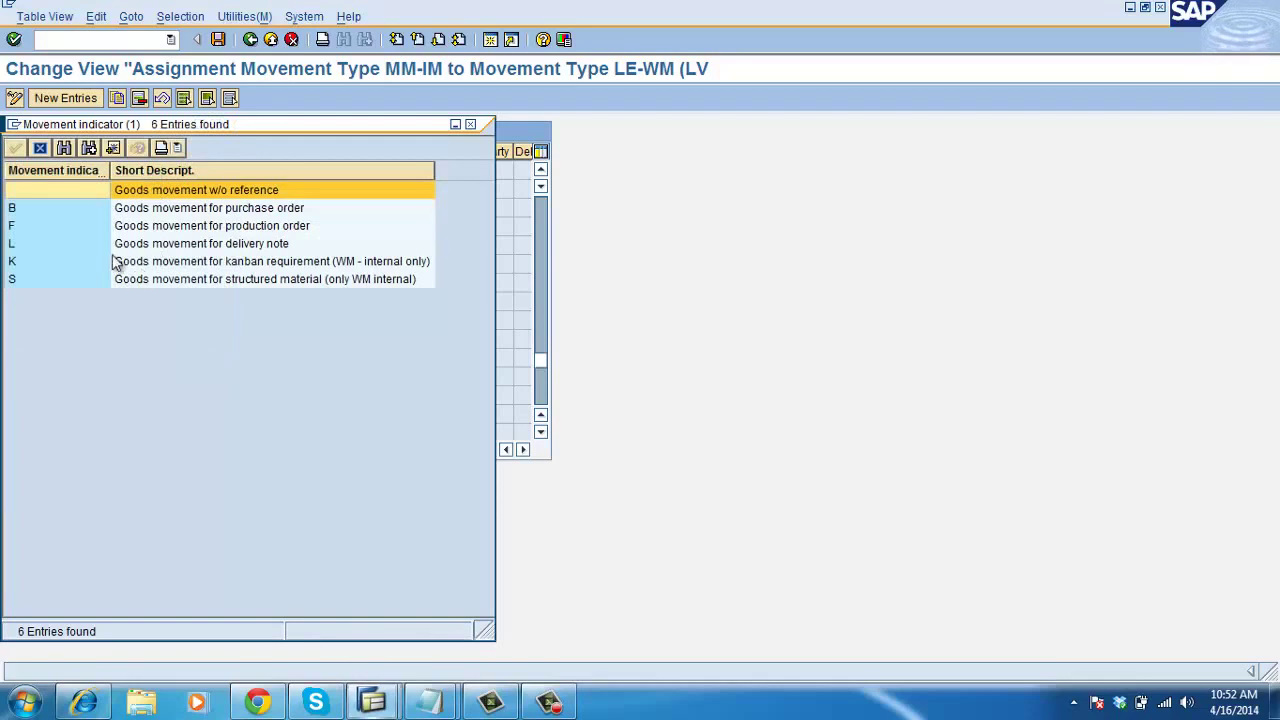
left_click(200, 210)
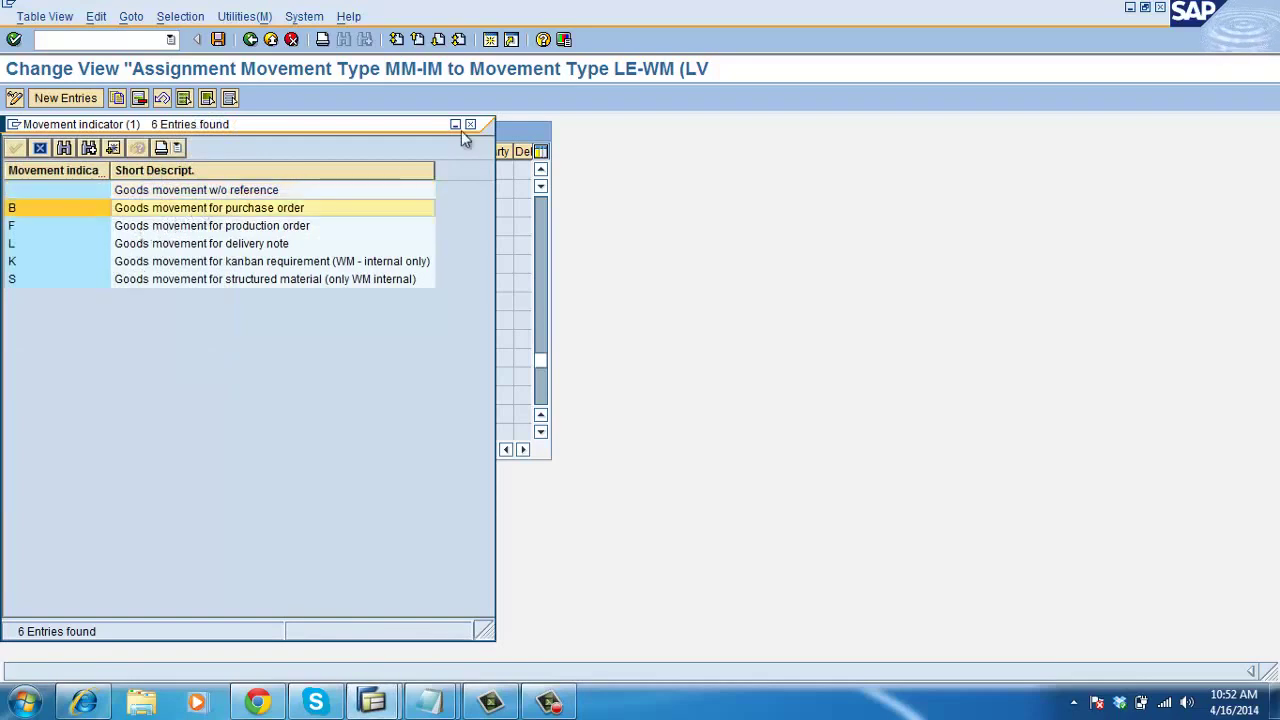
left_click(469, 125)
left_click(244, 169)
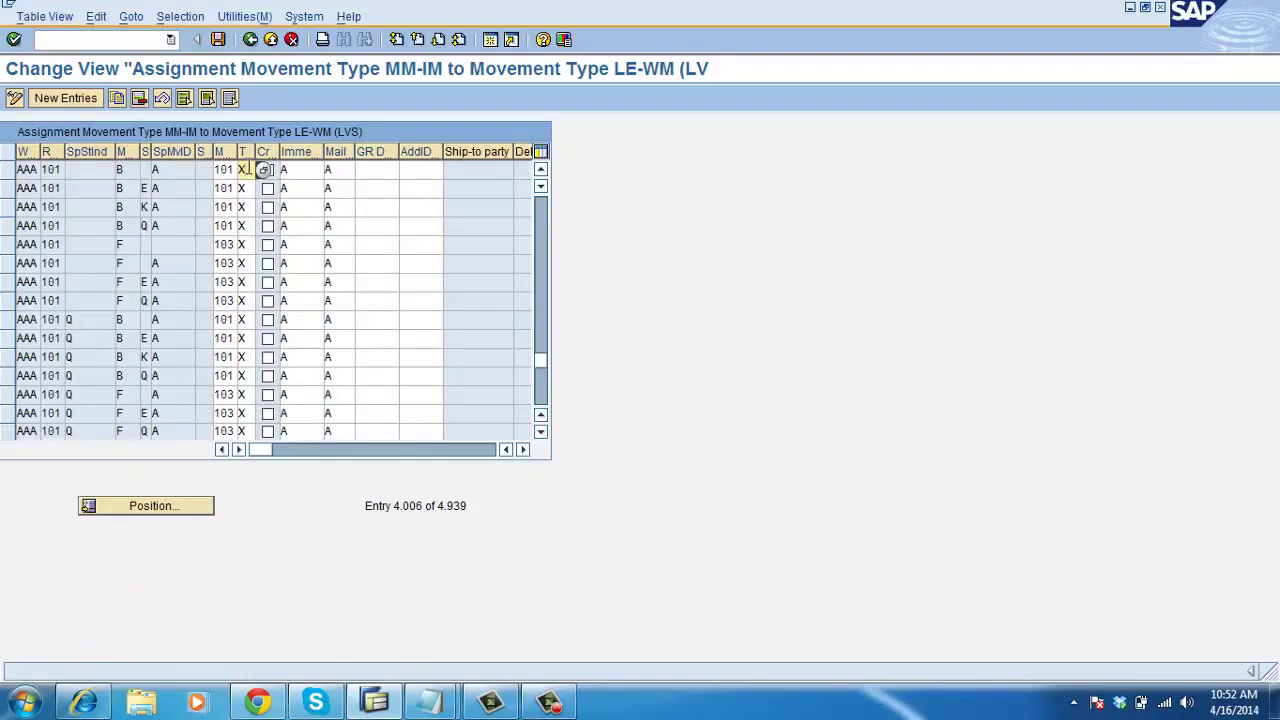
left_click(218, 39)
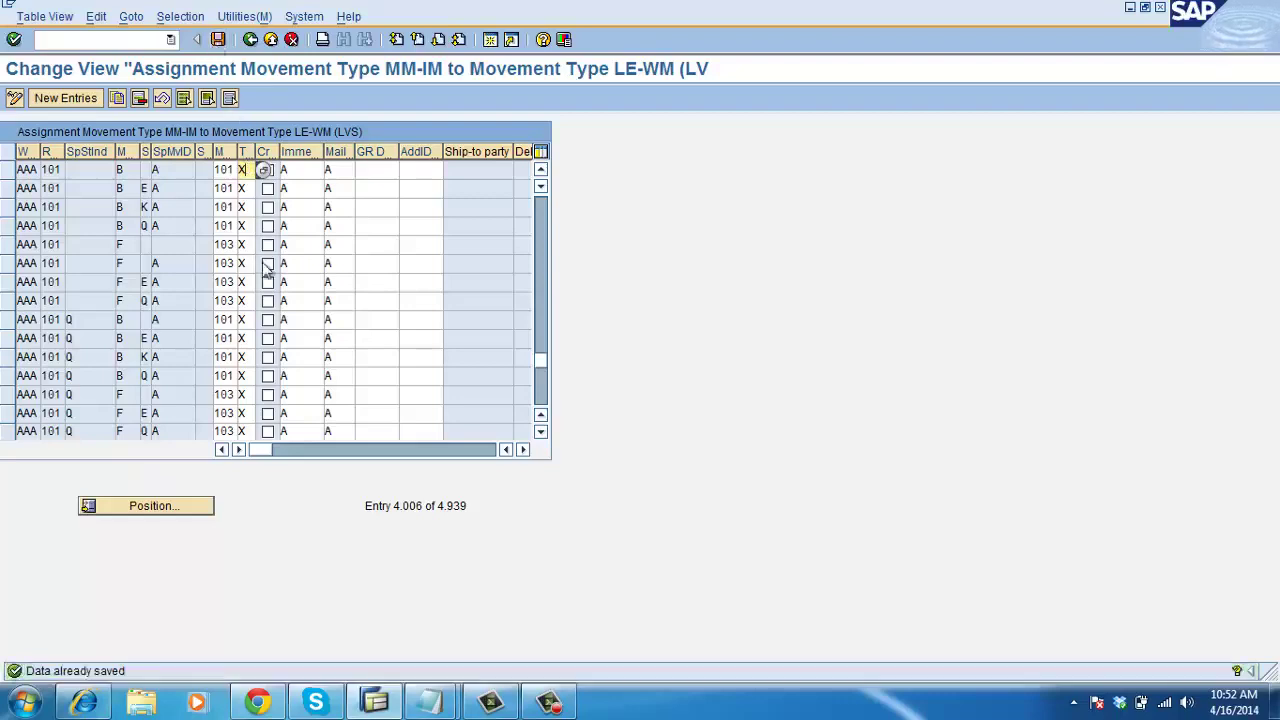
mouse_move(452, 707)
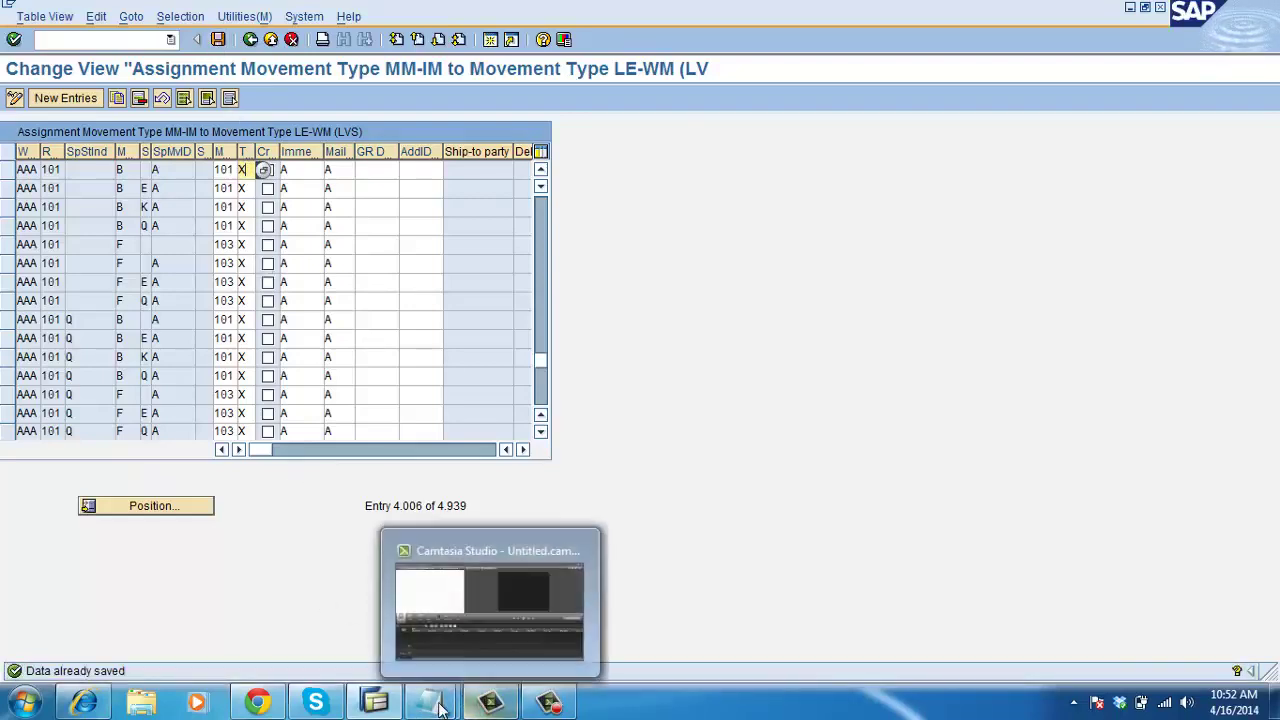
left_click(502, 614)
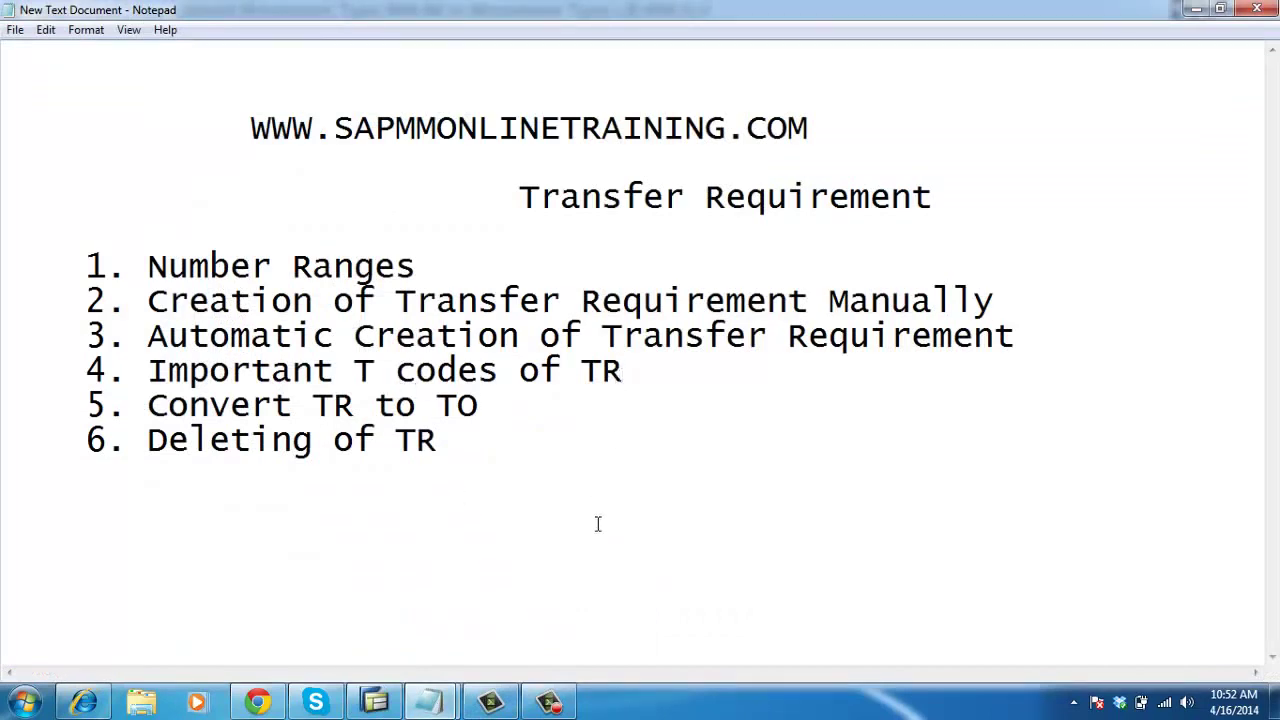
left_click(375, 702)
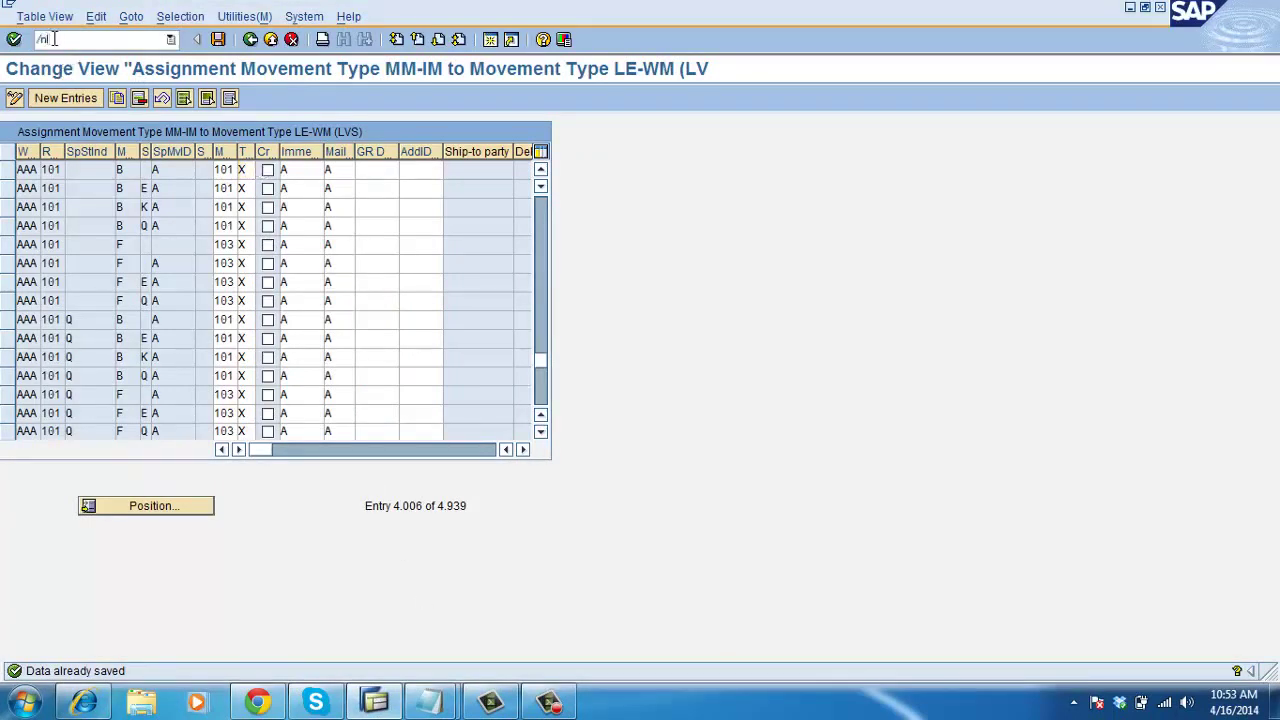
left_click(55, 38)
type("/nlt04")
- Generate and post transfer order 31 from TR 31 for 10 KG of material AAA
key("Return")
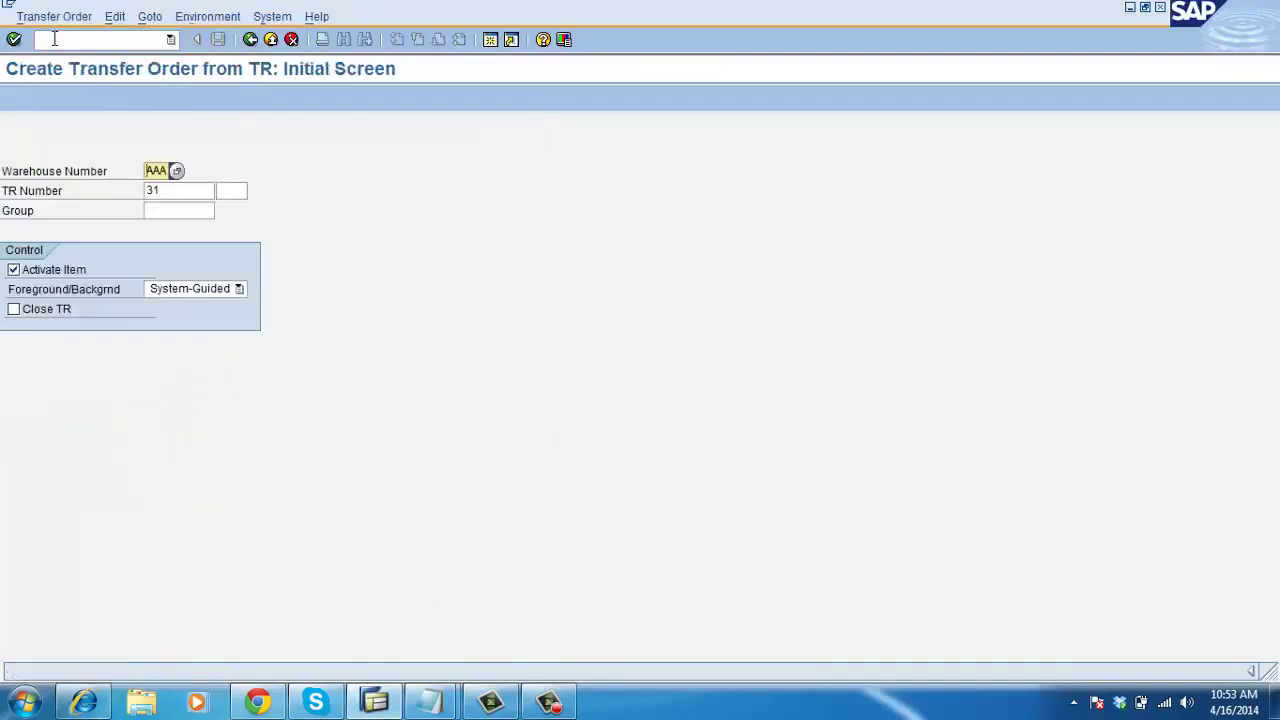
left_click(191, 198)
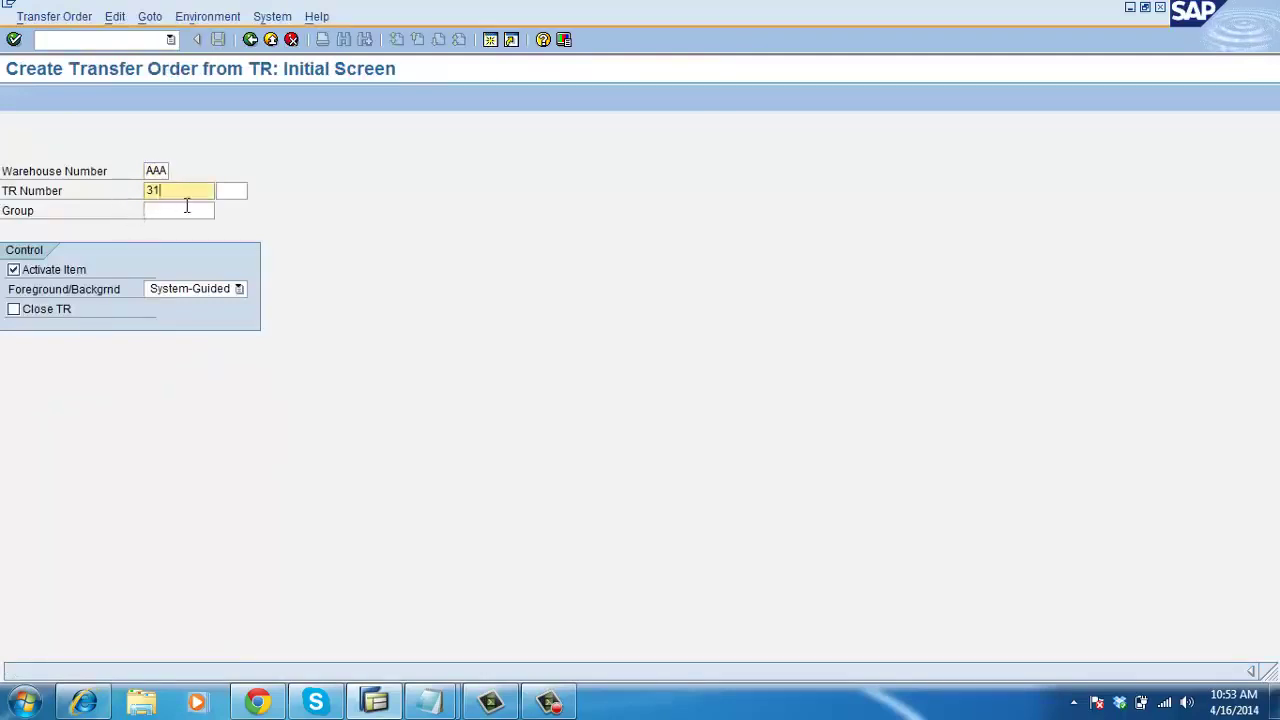
key("Return")
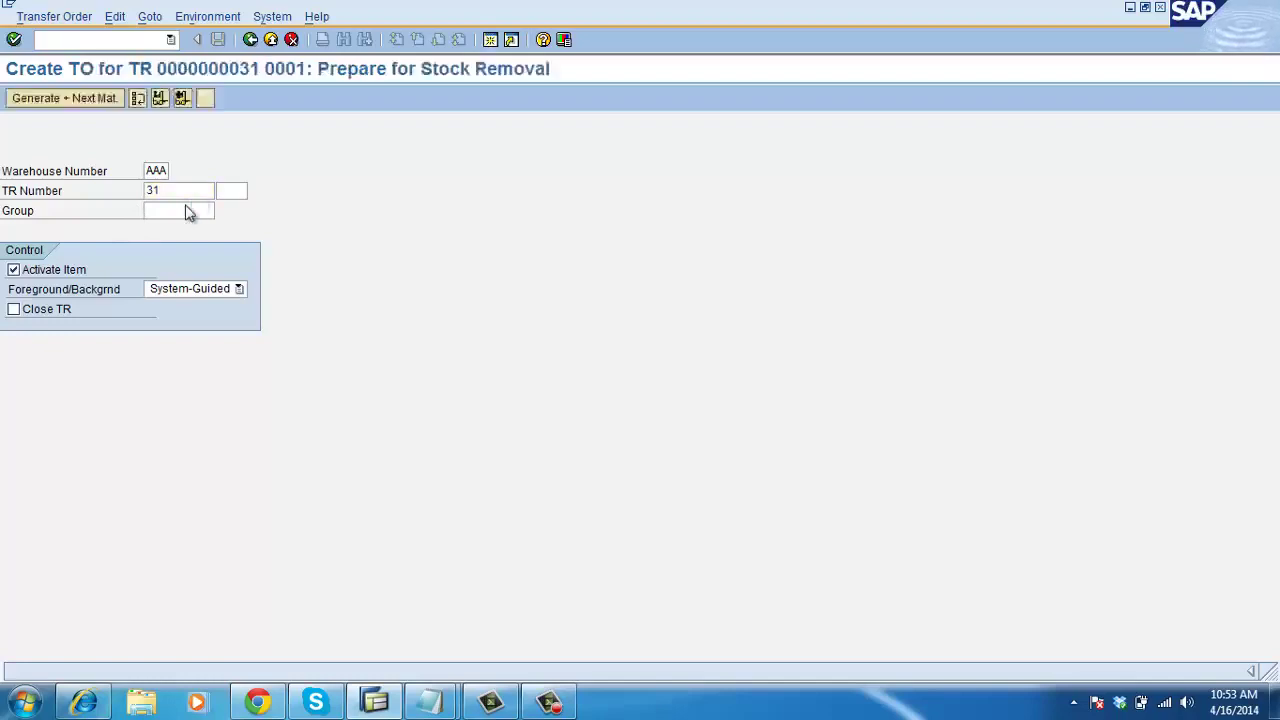
left_click(90, 102)
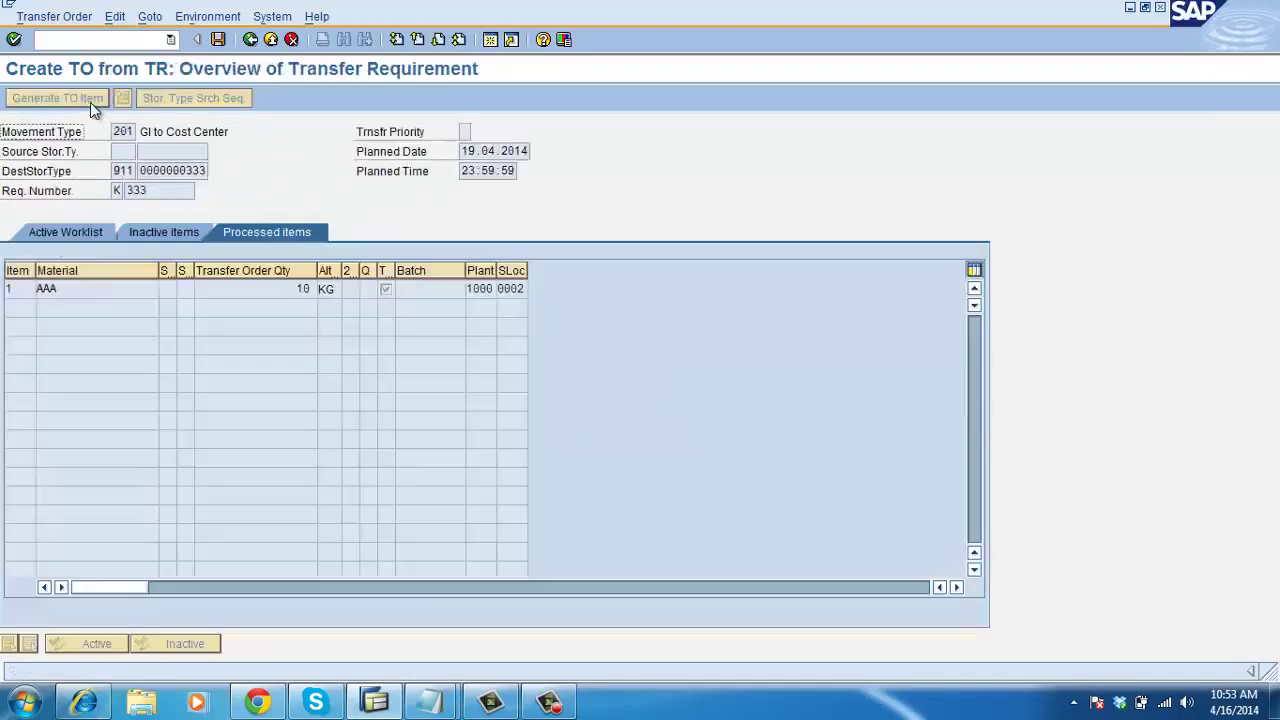
left_click(218, 39)
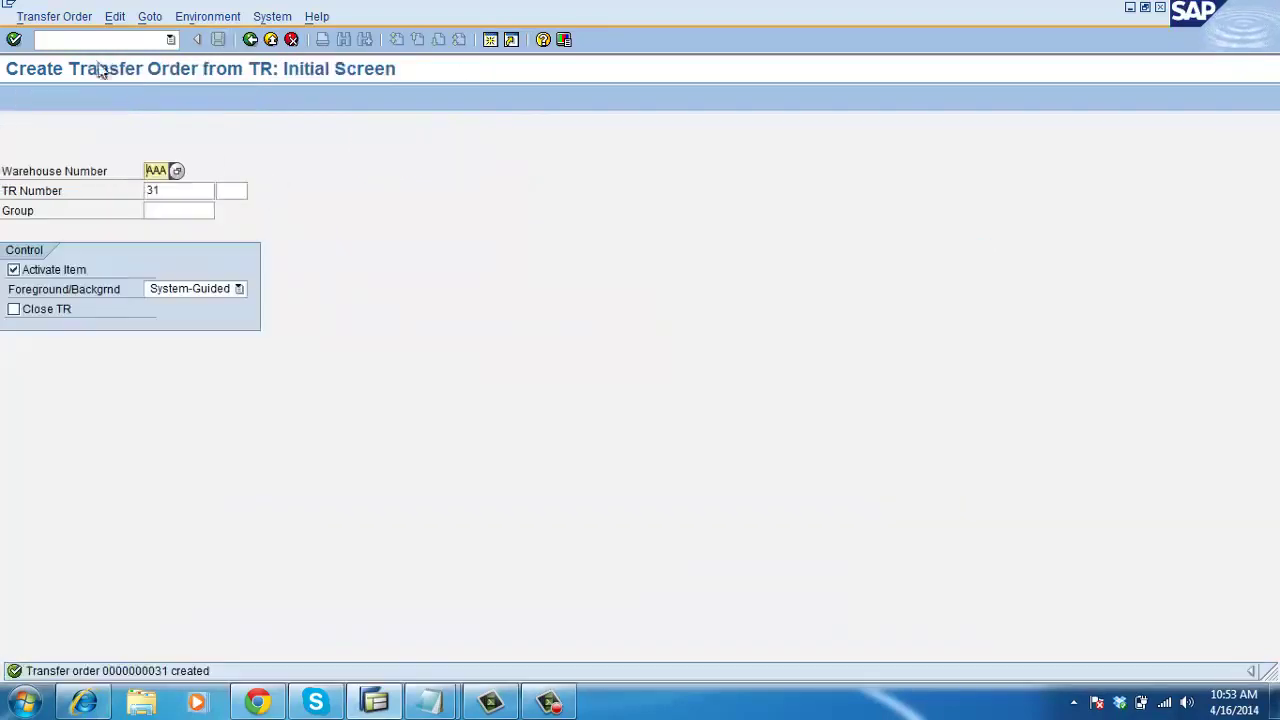
left_click(75, 42)
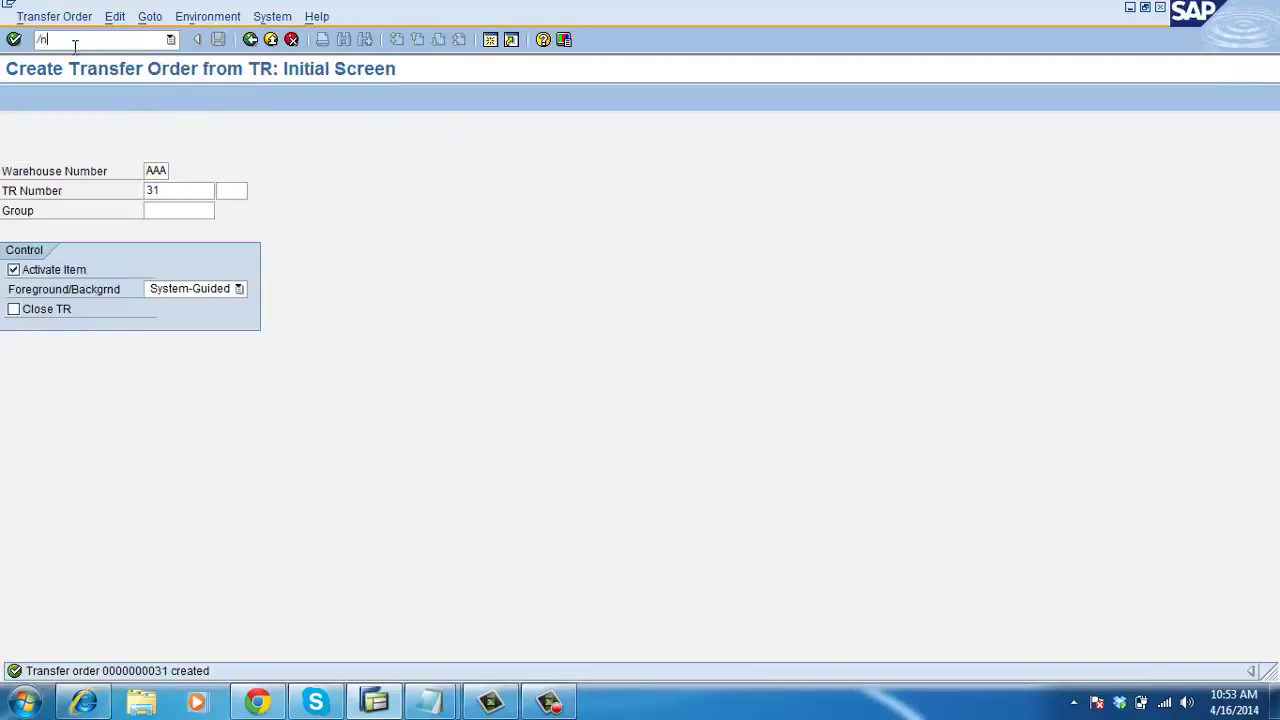
- Open transfer order 31's items in LT12 and save the confirmation
key("Return")
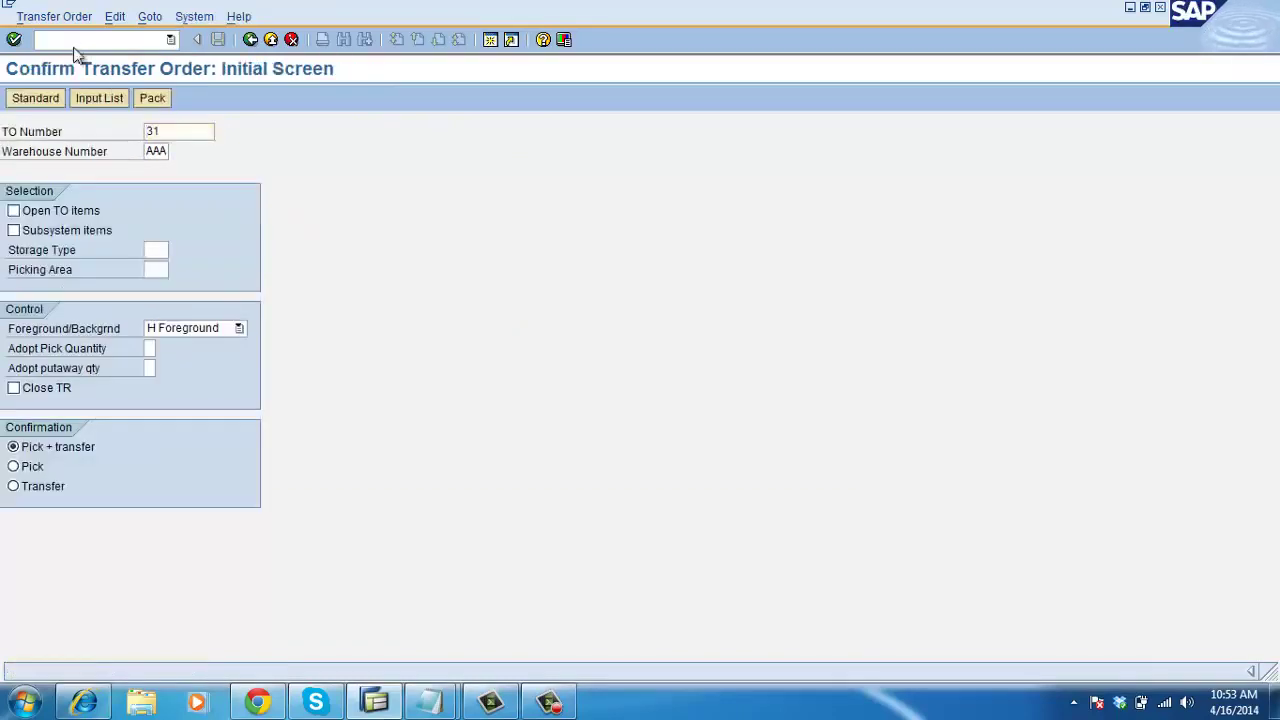
key("Return")
left_click(218, 39)
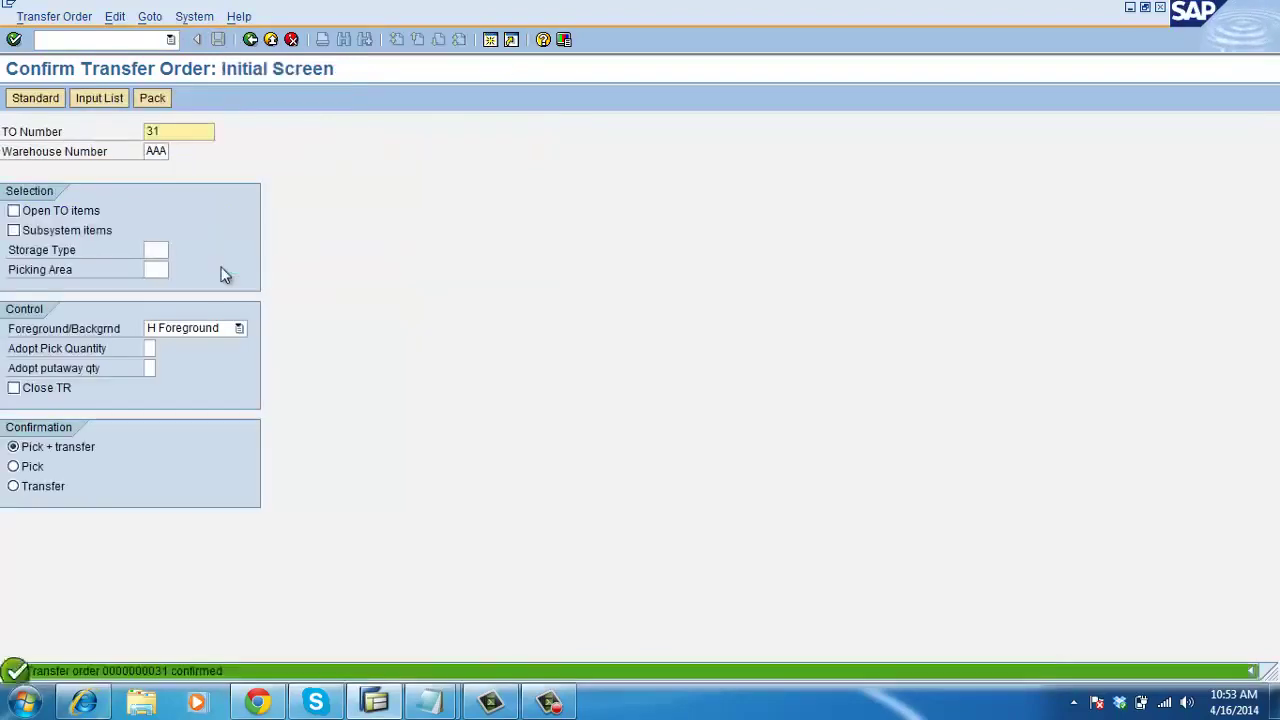
left_click(65, 42)
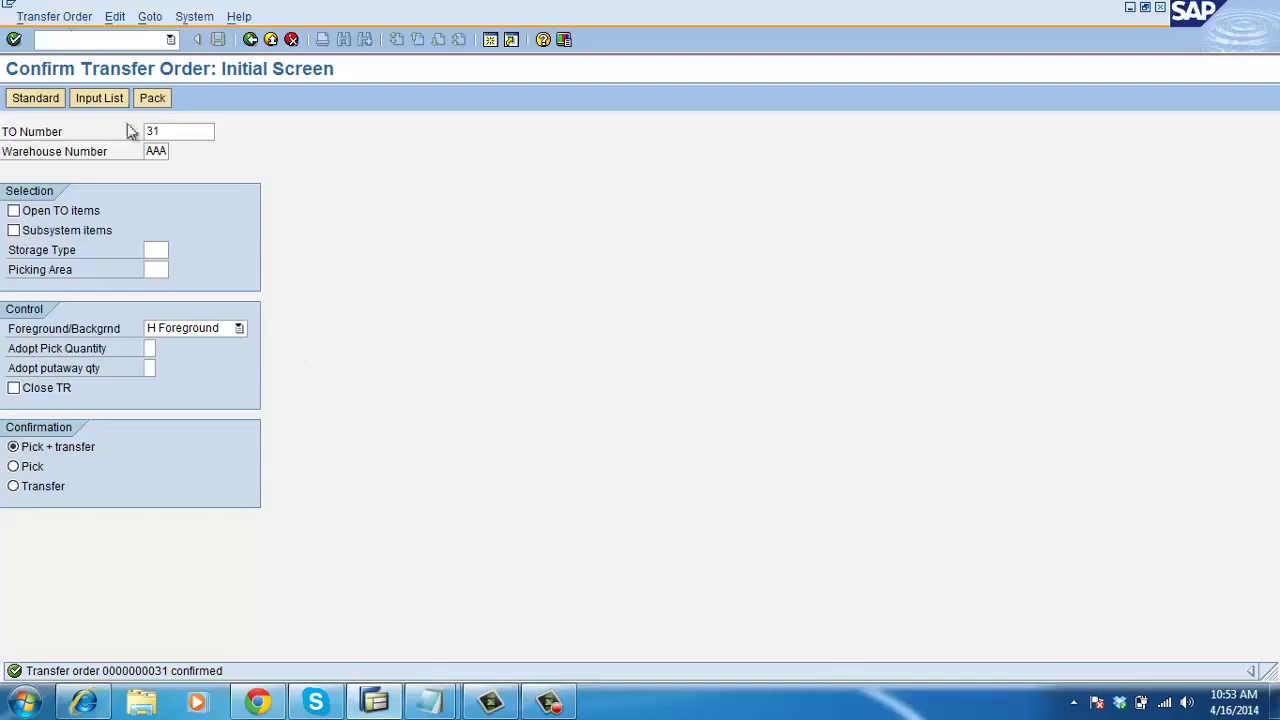
mouse_move(430, 700)
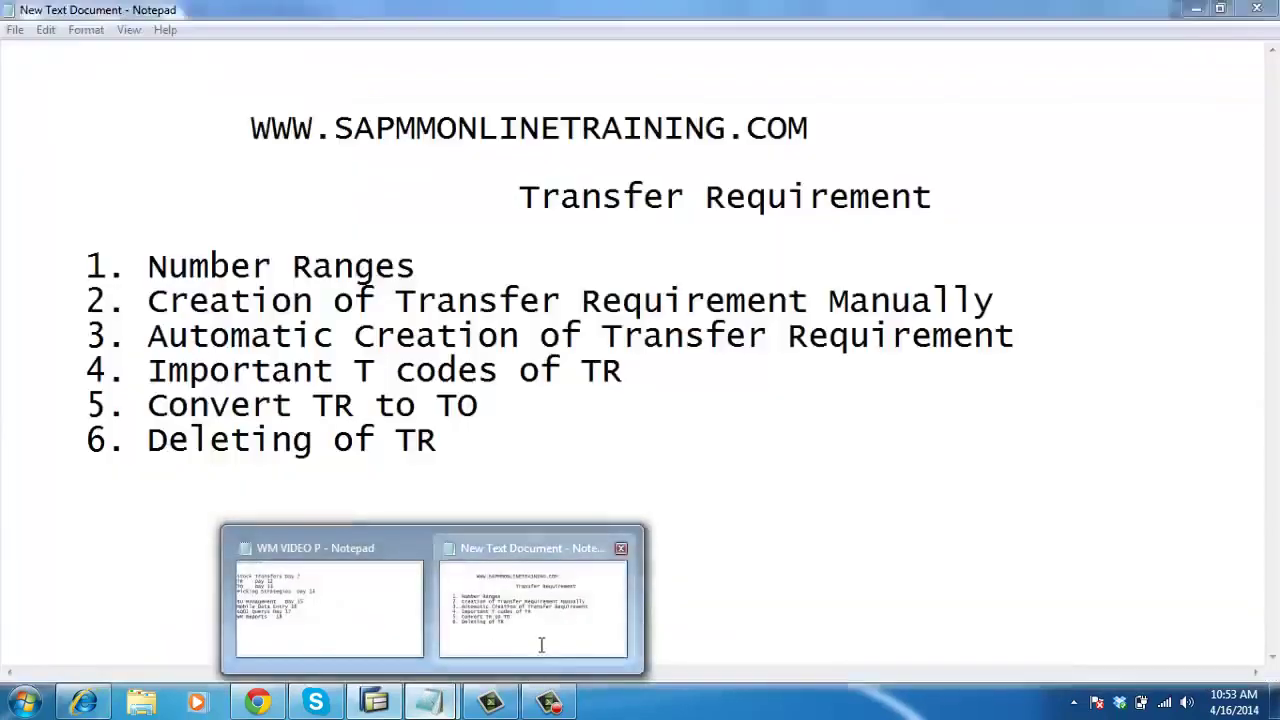
left_click(541, 645)
left_click_drag(457, 448, 152, 430)
left_click(268, 416)
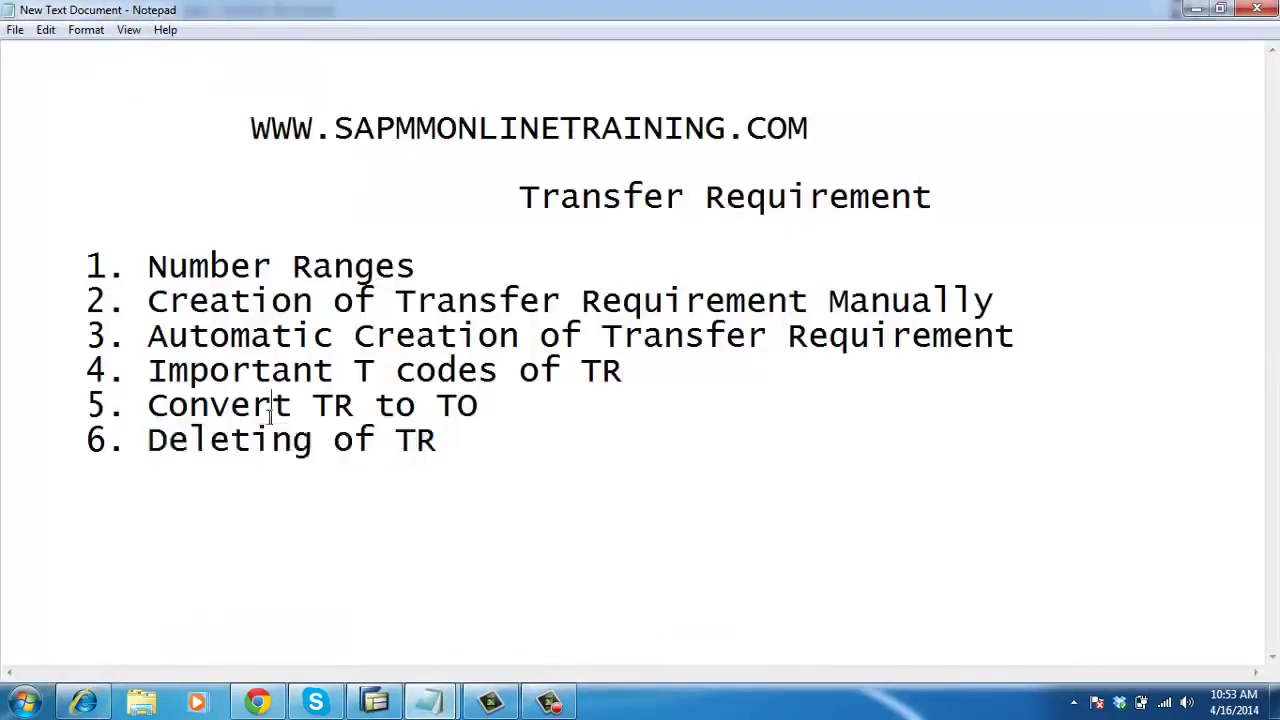
left_click_drag(492, 406, 168, 406)
left_click(291, 496)
left_click(385, 702)
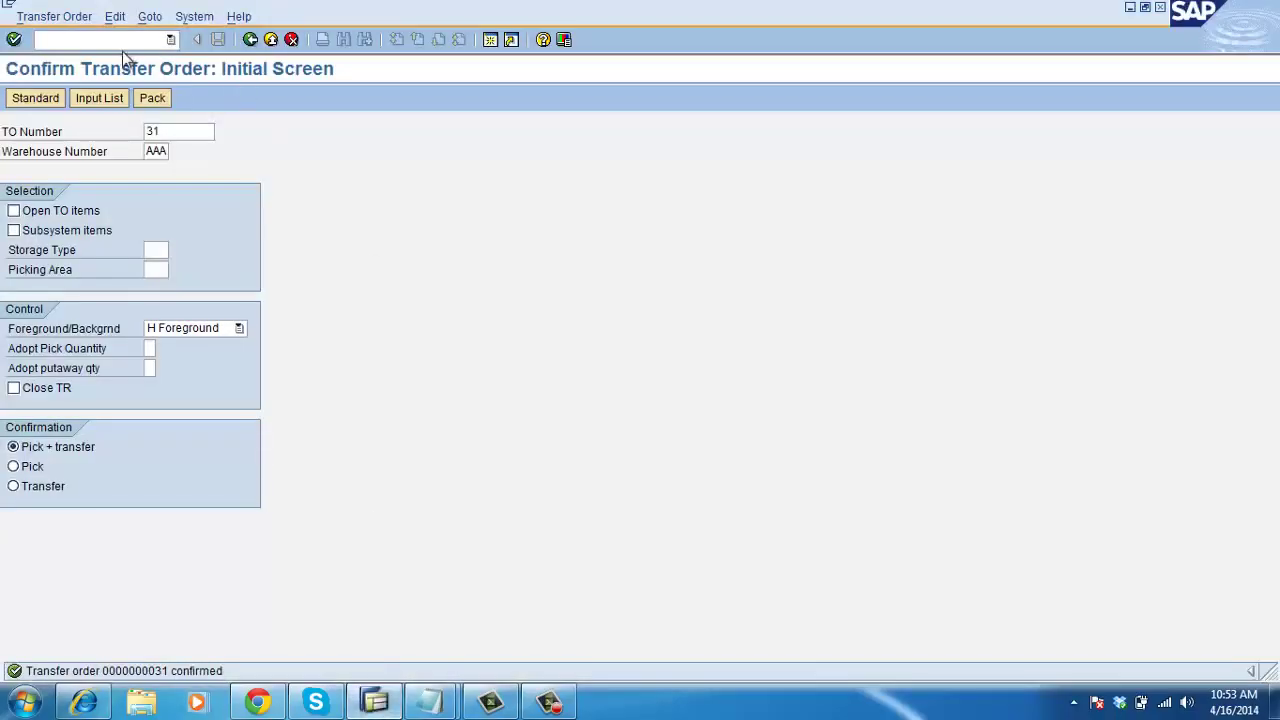
type("/nlb01")
key("Return")
- Enter movement type 201 and an item of 111 KG of material AAA
left_click(176, 191)
left_click(157, 206)
key("Return")
left_click(186, 252)
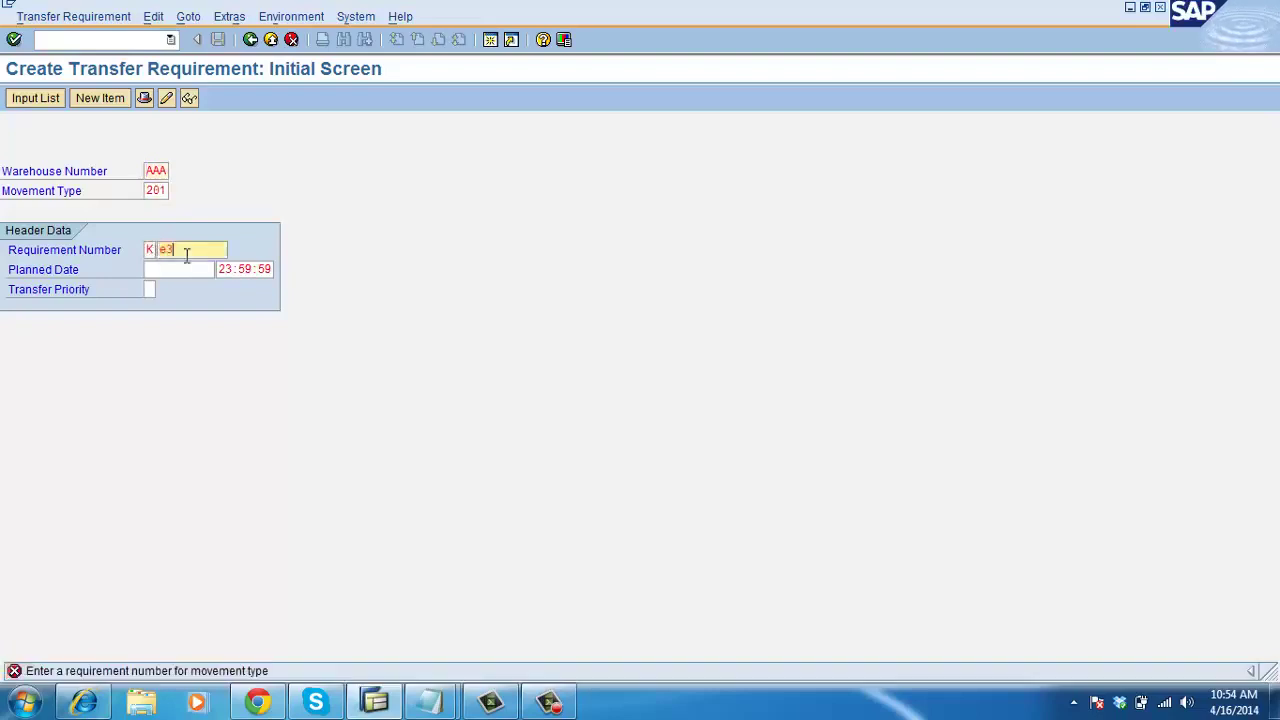
key("Return")
left_click(78, 367)
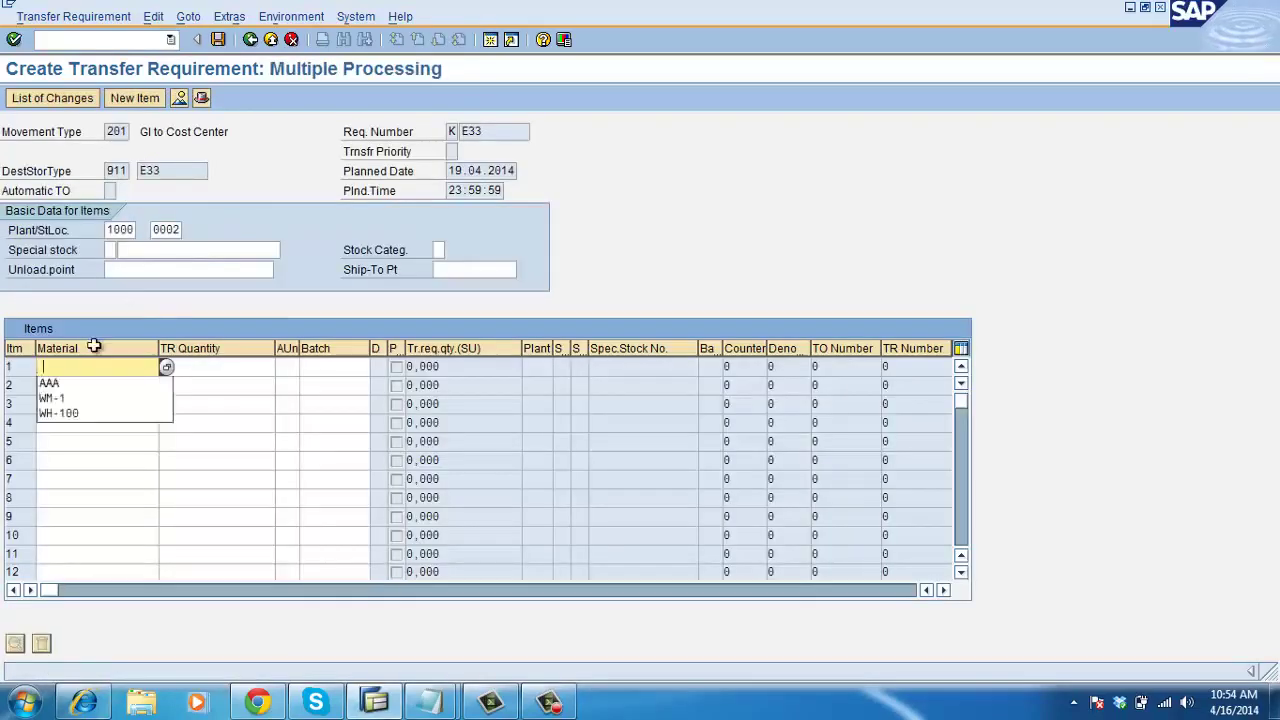
left_click(75, 384)
key("Return")
type("111")
key("Return")
key("Return")
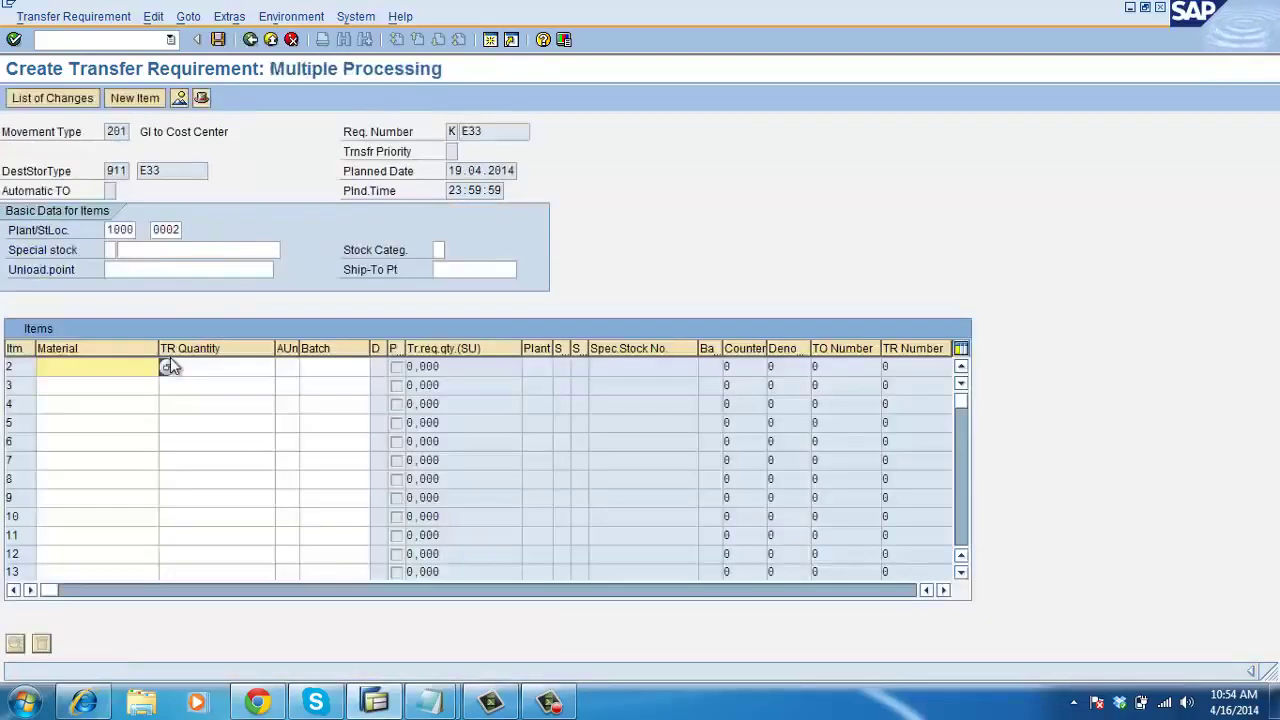
- Save transfer requirement 32 and reopen it for changing with /nlb02
left_click(198, 371)
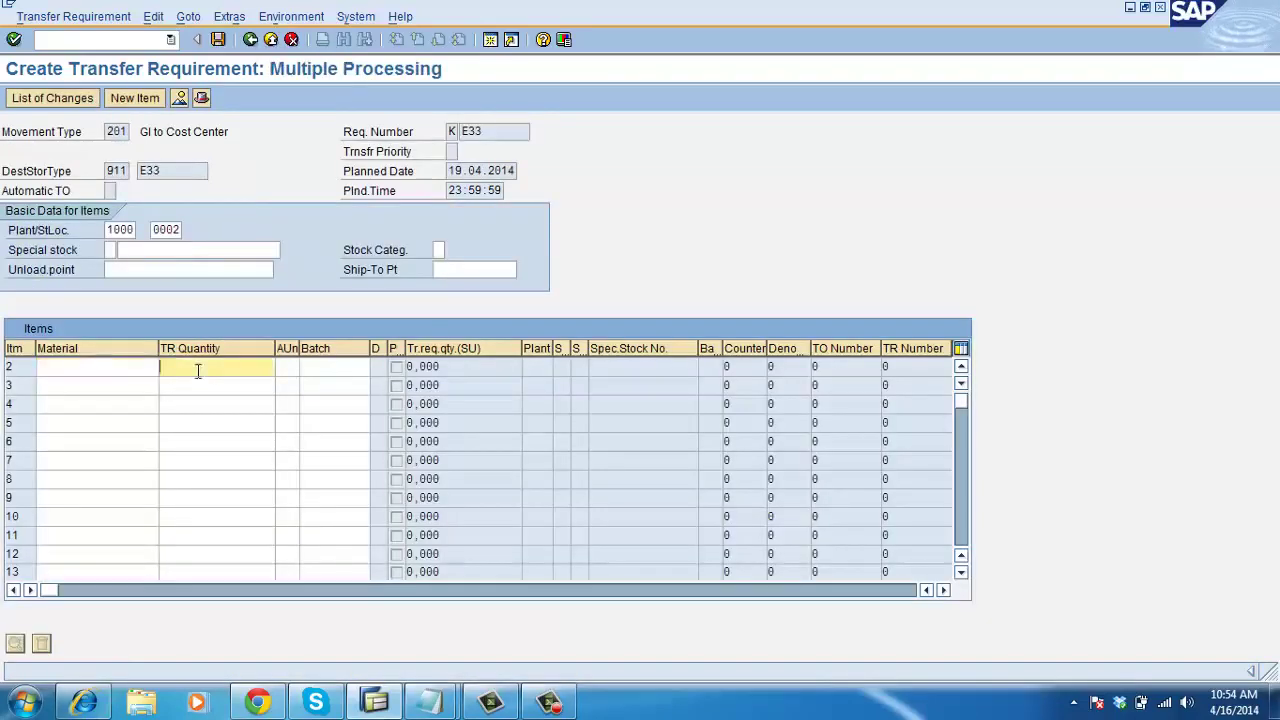
left_click(218, 40)
left_click(100, 40)
type("/nlb02")
key("Return")
key("Return")
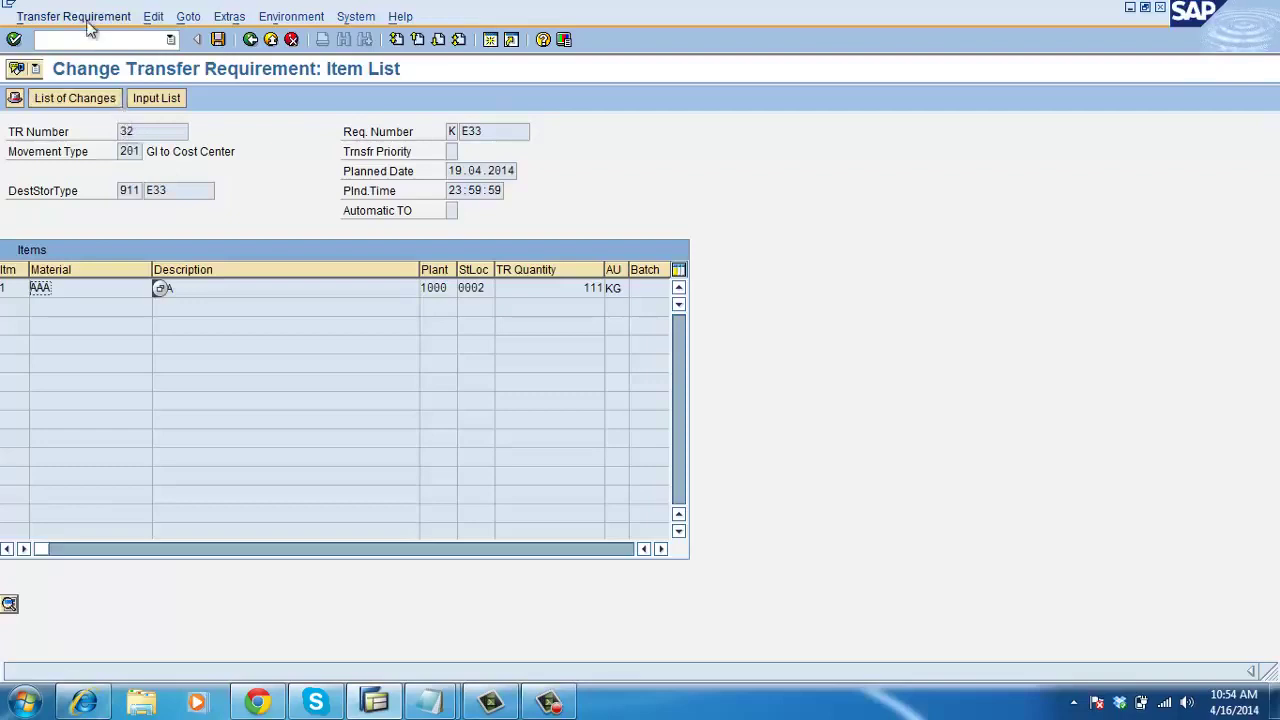
- Delete transfer requirement 32 and confirm that it no longer exists
left_click(86, 18)
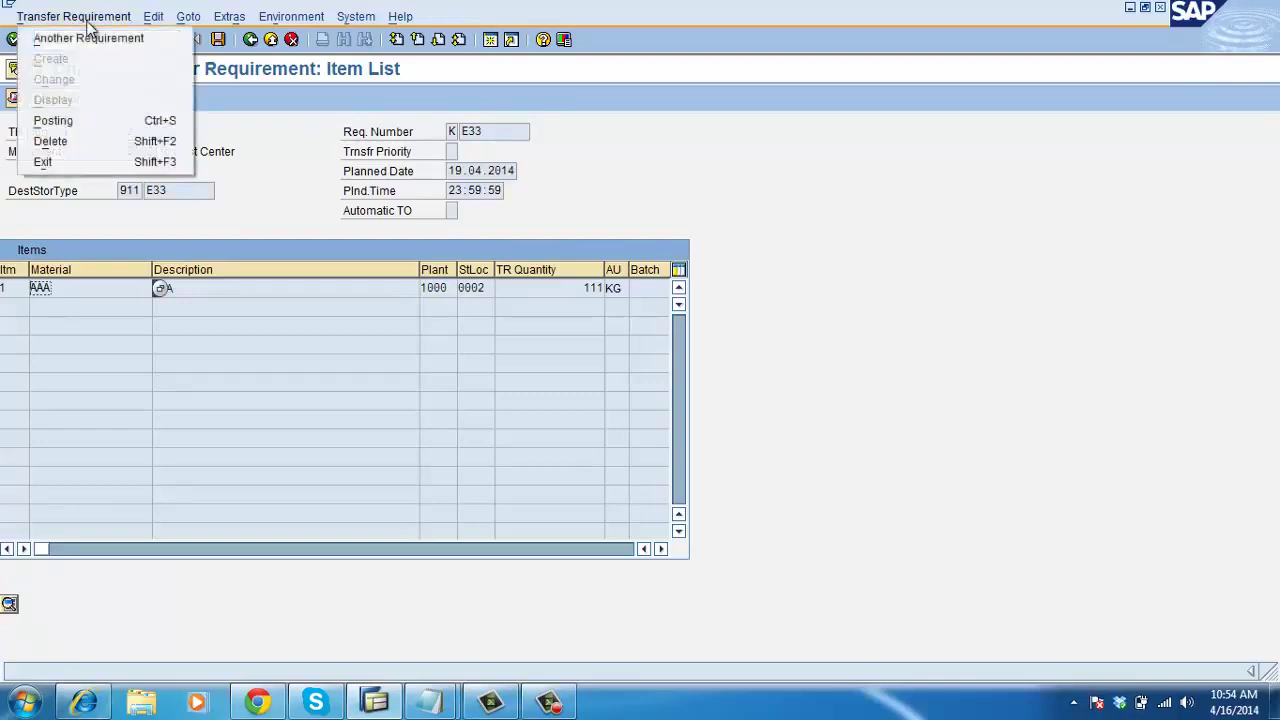
left_click(91, 133)
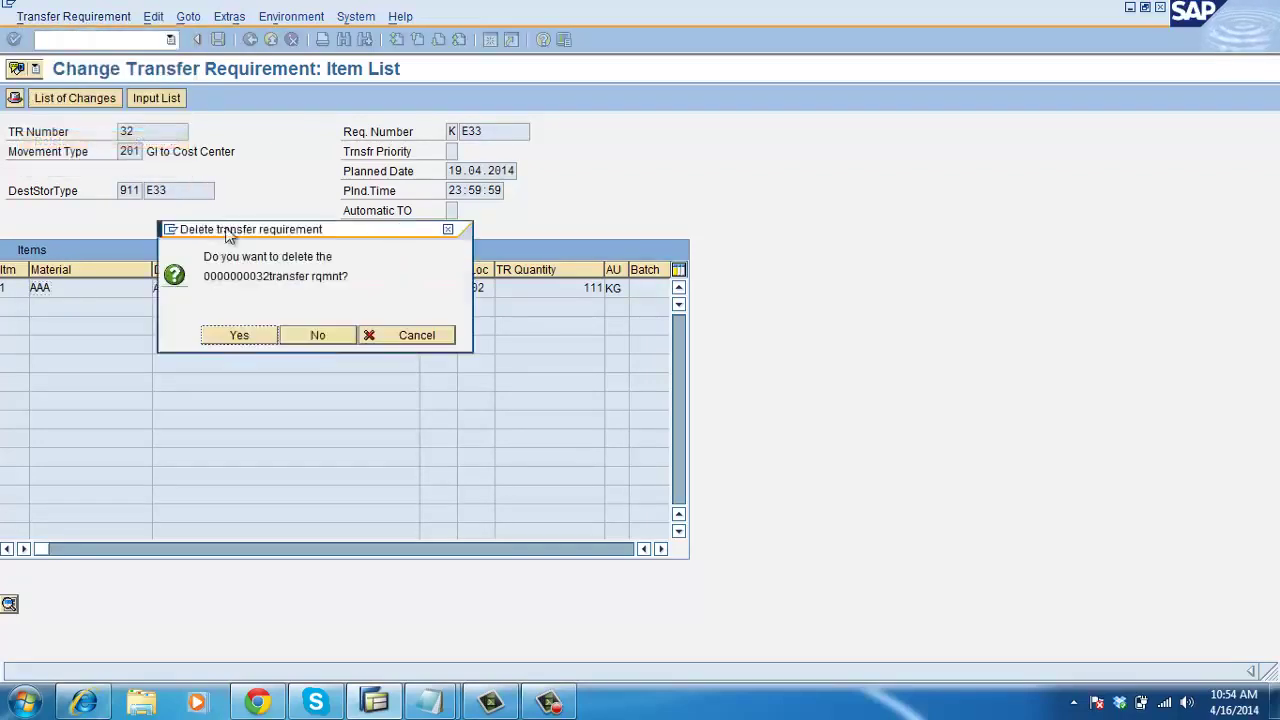
left_click(257, 342)
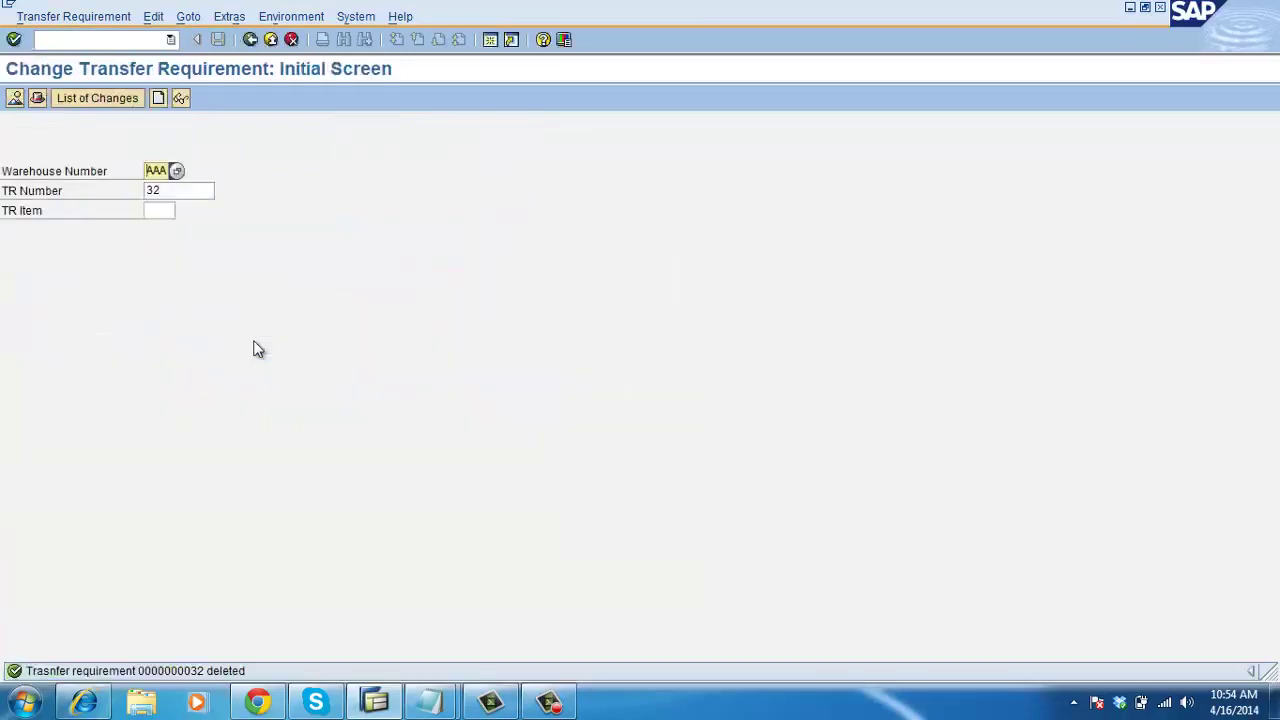
key("Return")
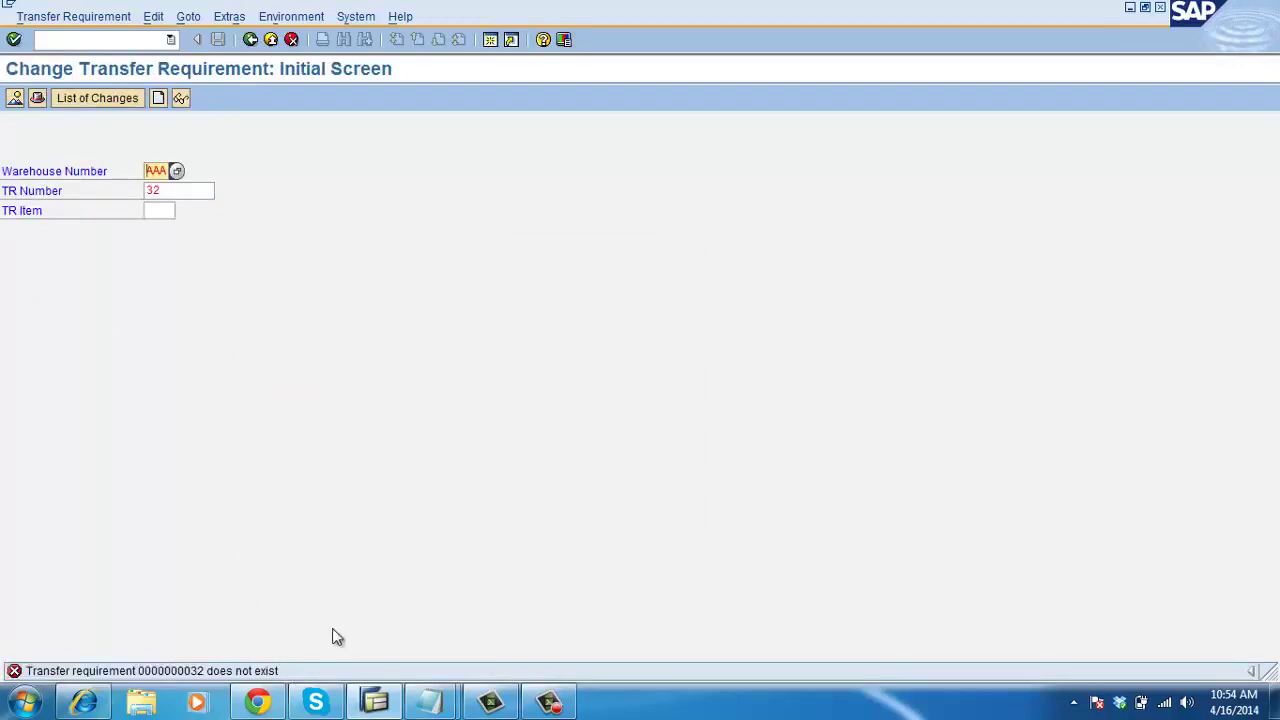
left_click(428, 702)
- Review the Notepad topic list, then start /nlb01 to create a transfer requirement
left_click(500, 625)
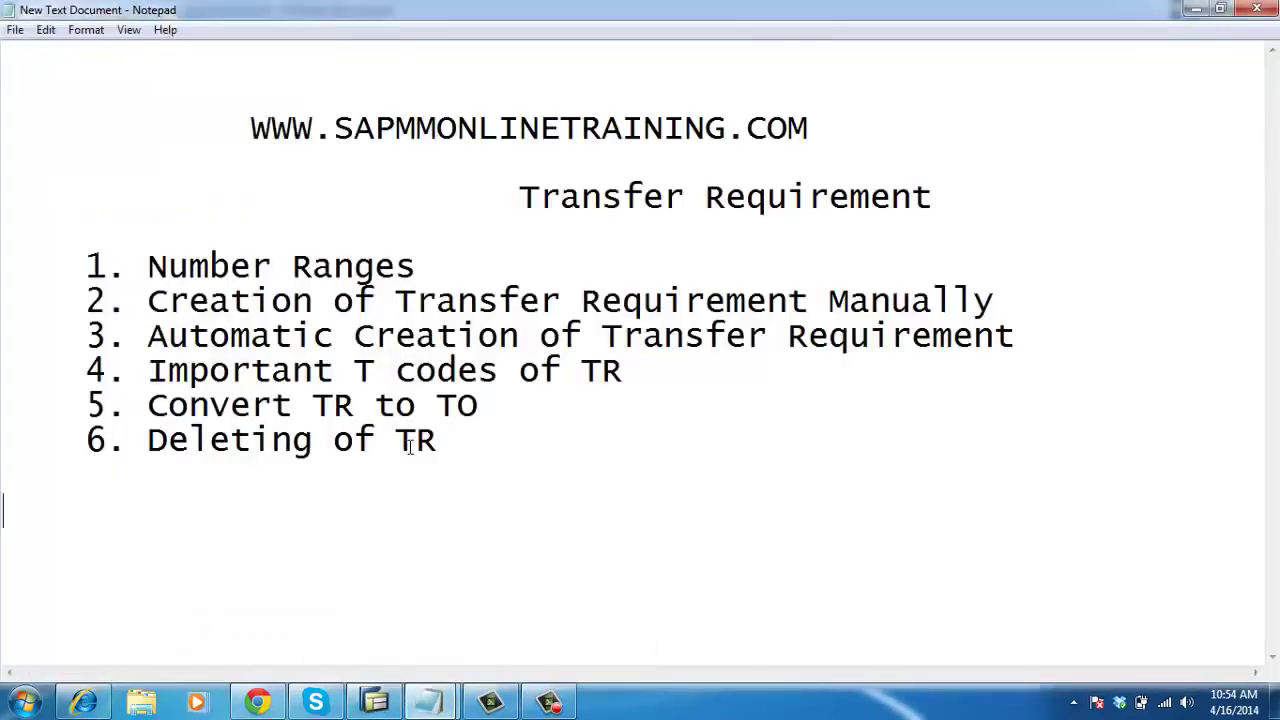
left_click(466, 366)
left_click(375, 702)
left_click(132, 40)
type("/nlb01")
key("Return")
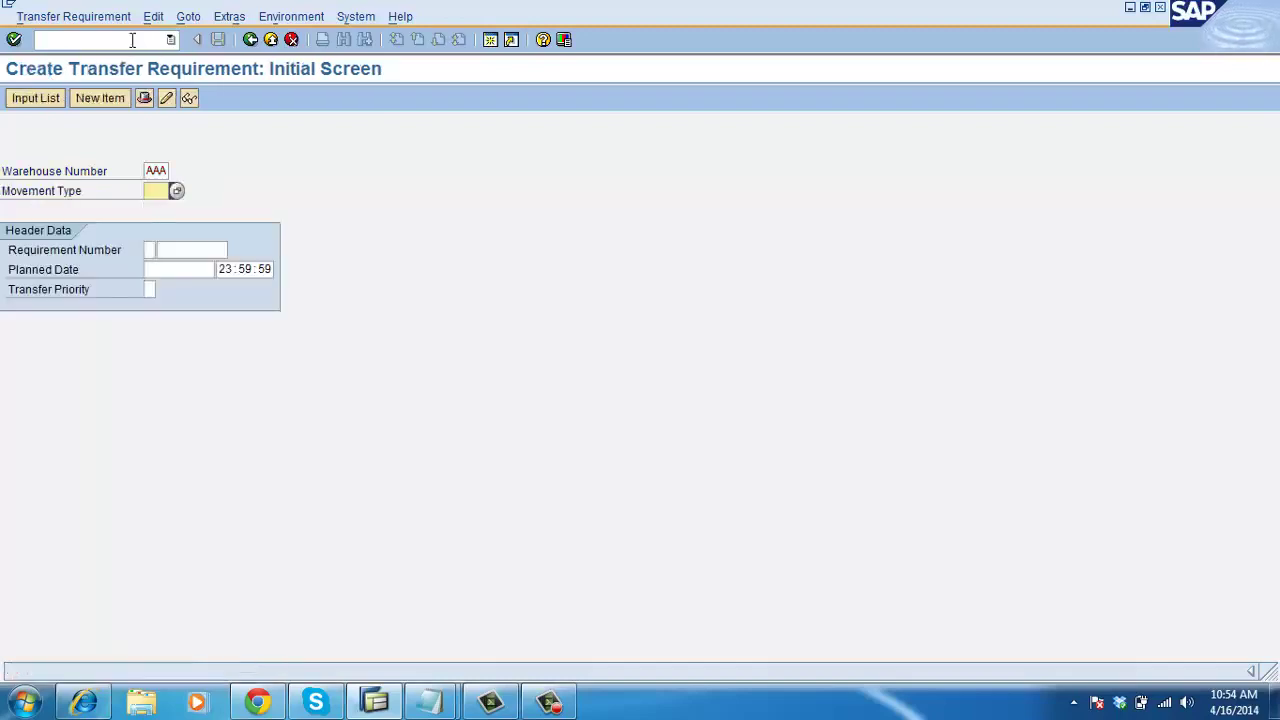
- Open LB02 and LB03, try the nonexistent LB04, then open the storage-type list
left_click(132, 40)
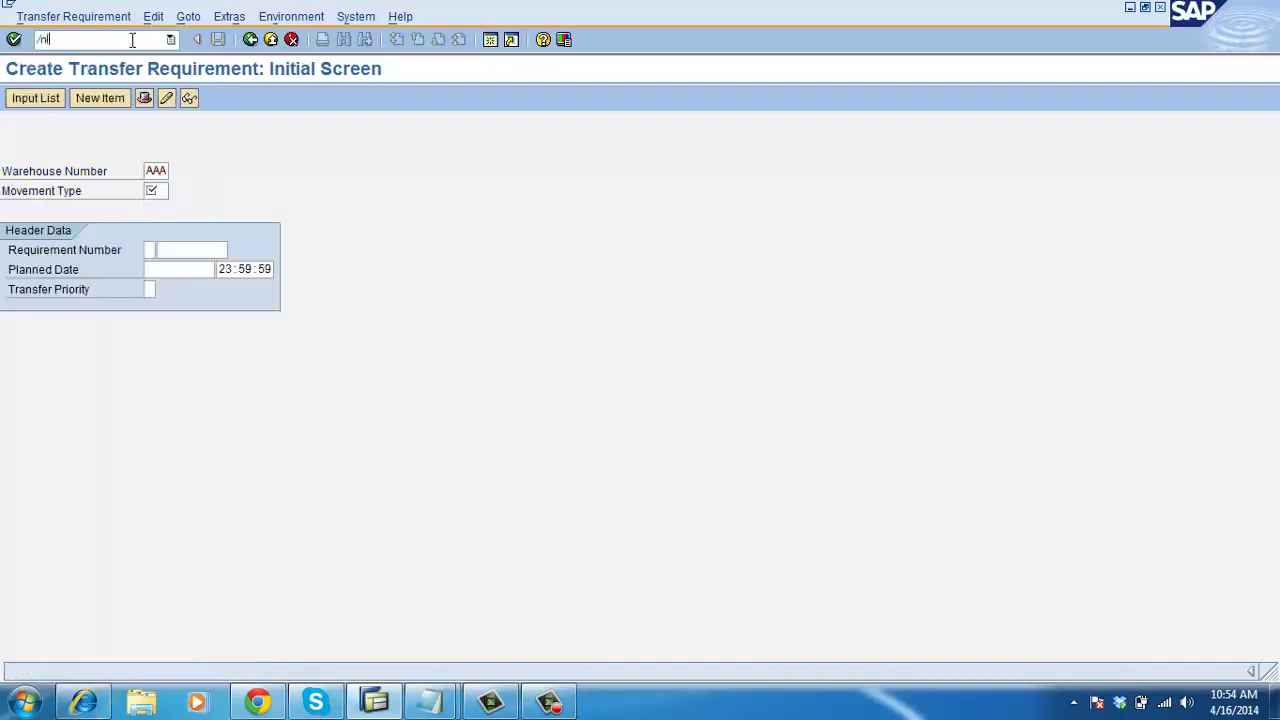
type("/nlb02")
key("Return")
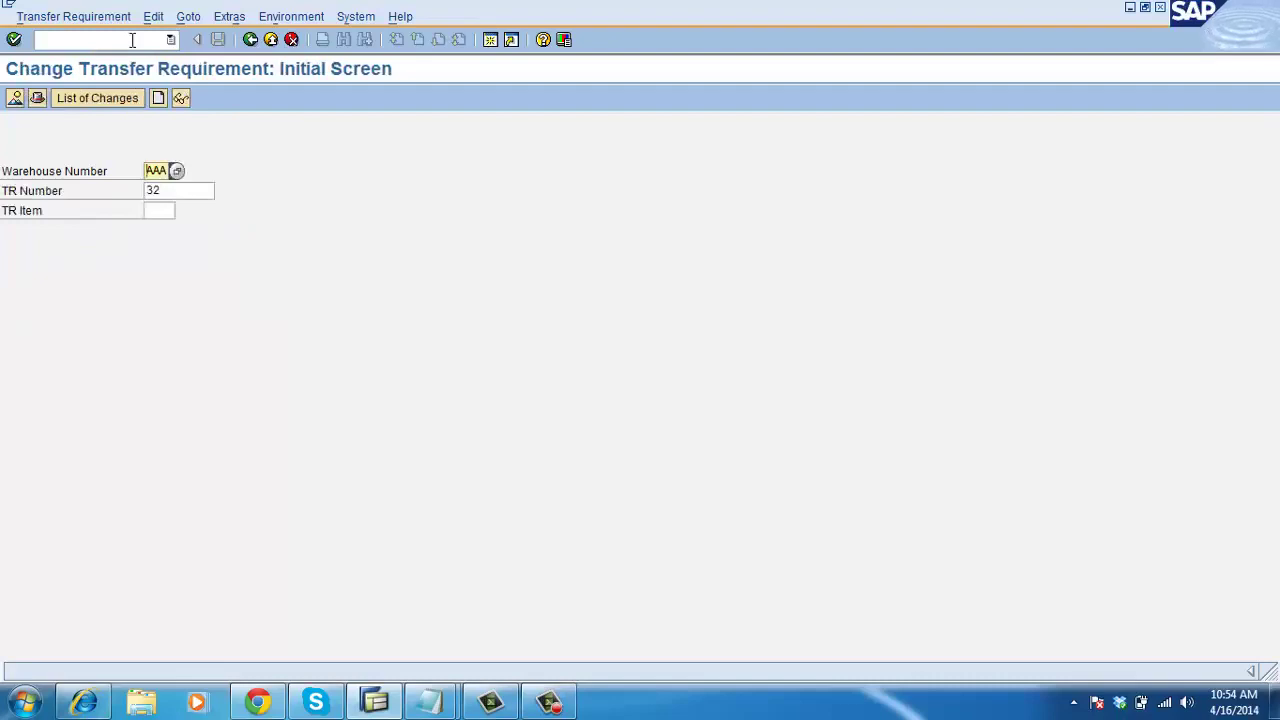
left_click(132, 40)
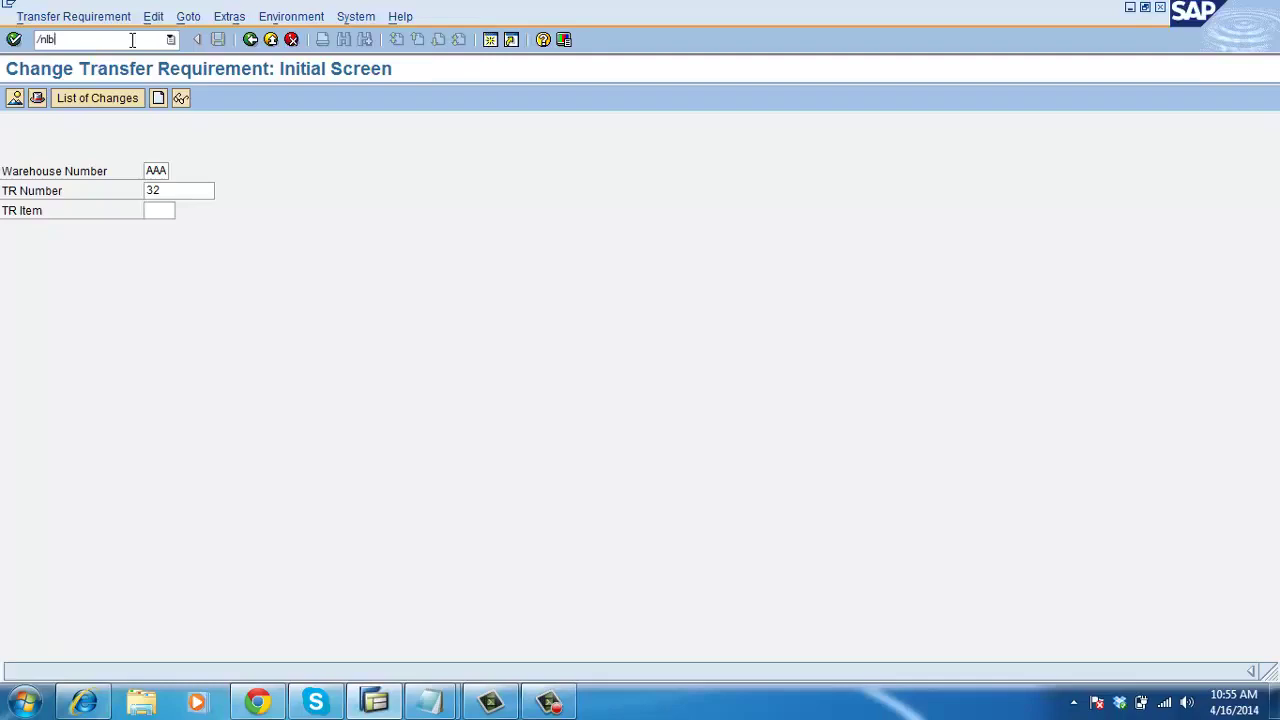
type("/nlb03")
key("Return")
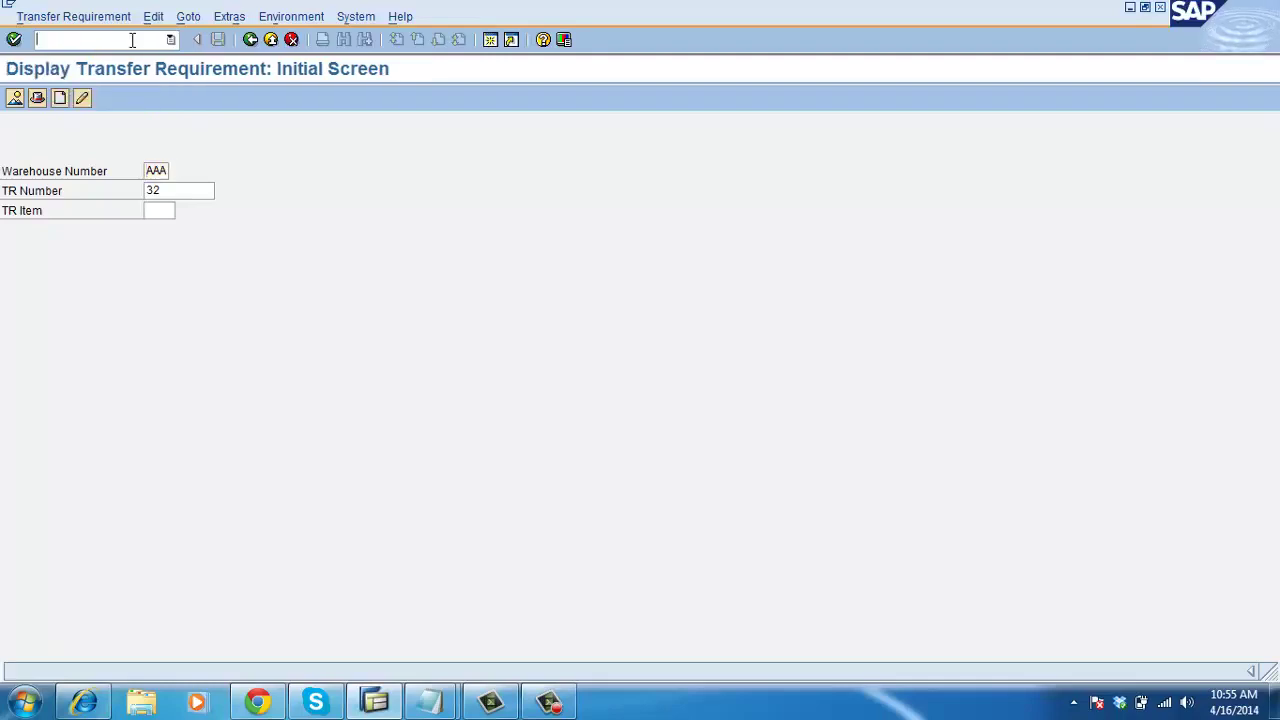
type("/nlb04")
key("Return")
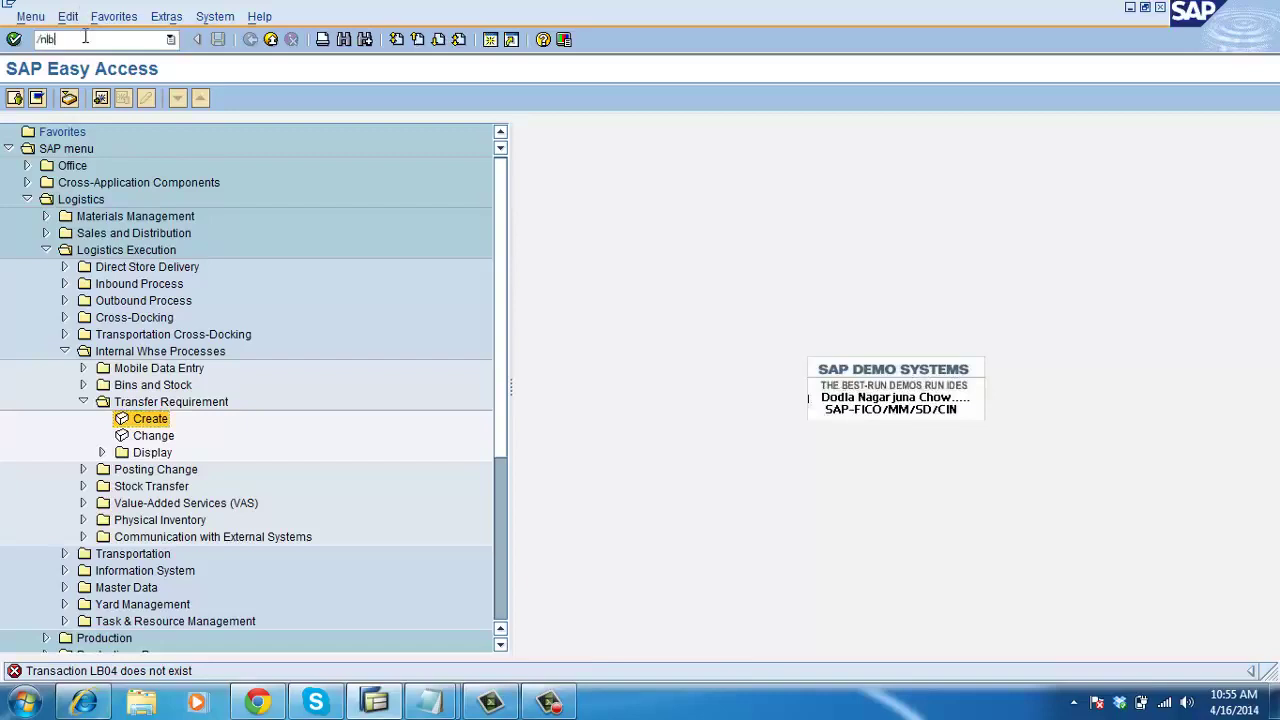
key("Return")
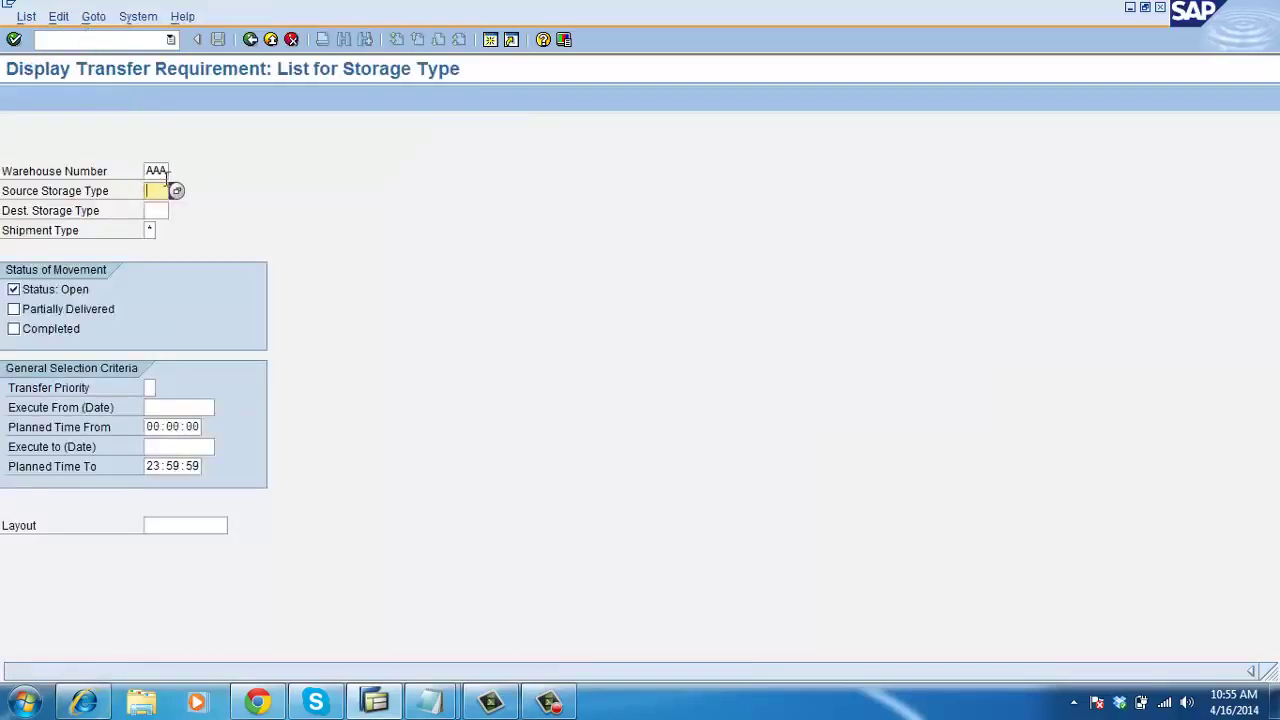
- List open transfer requirements for source storage type 001, then switch to the list-by-material transaction
type("001")
key("Delete")
key("F8")
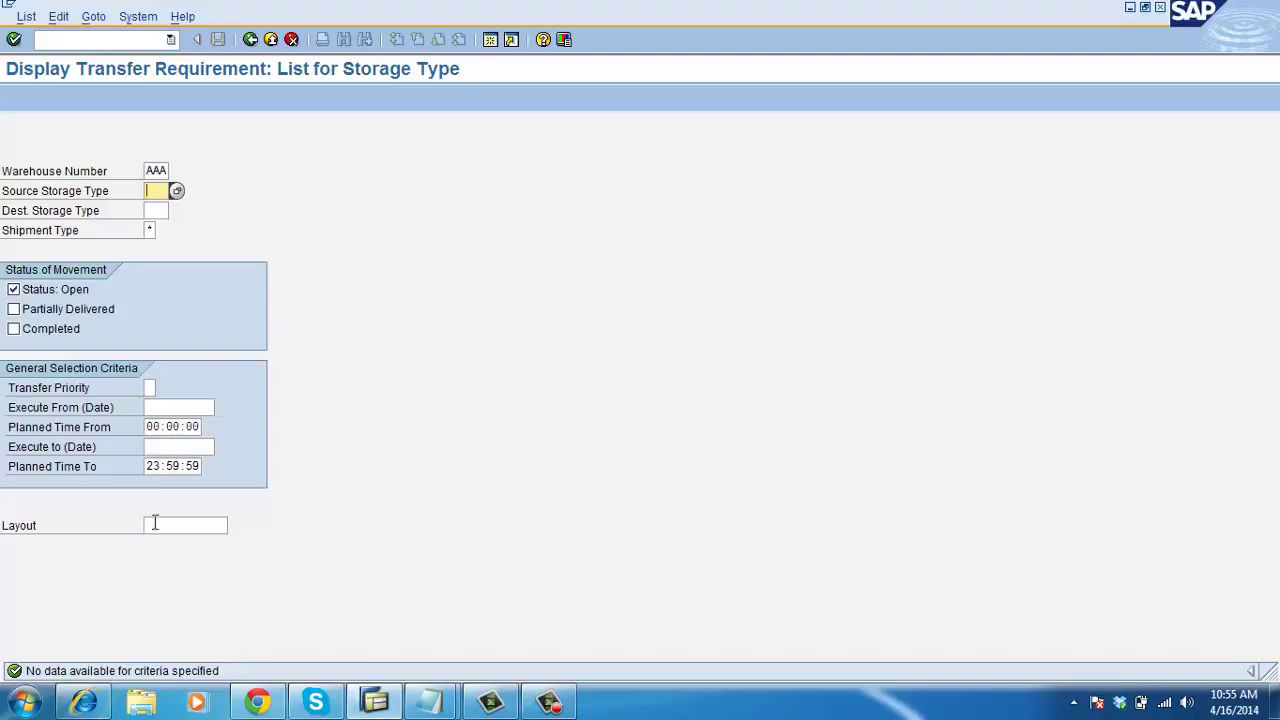
left_click(84, 37)
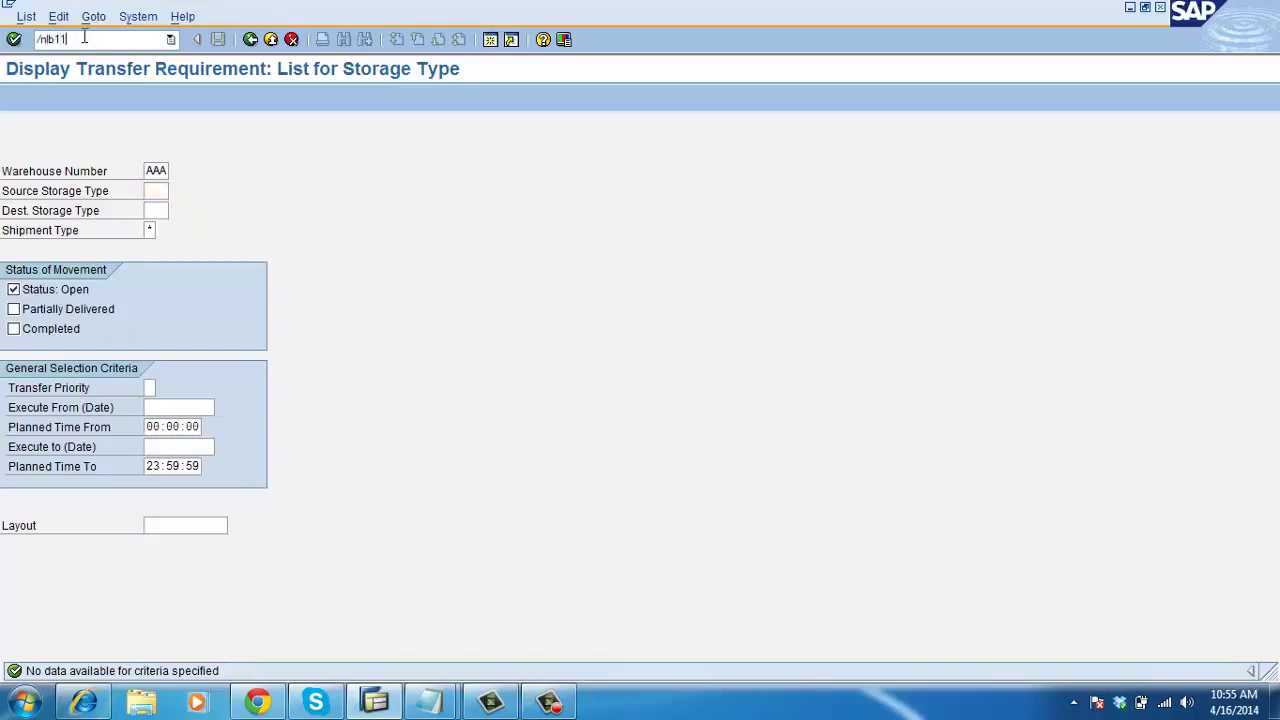
key("Return")
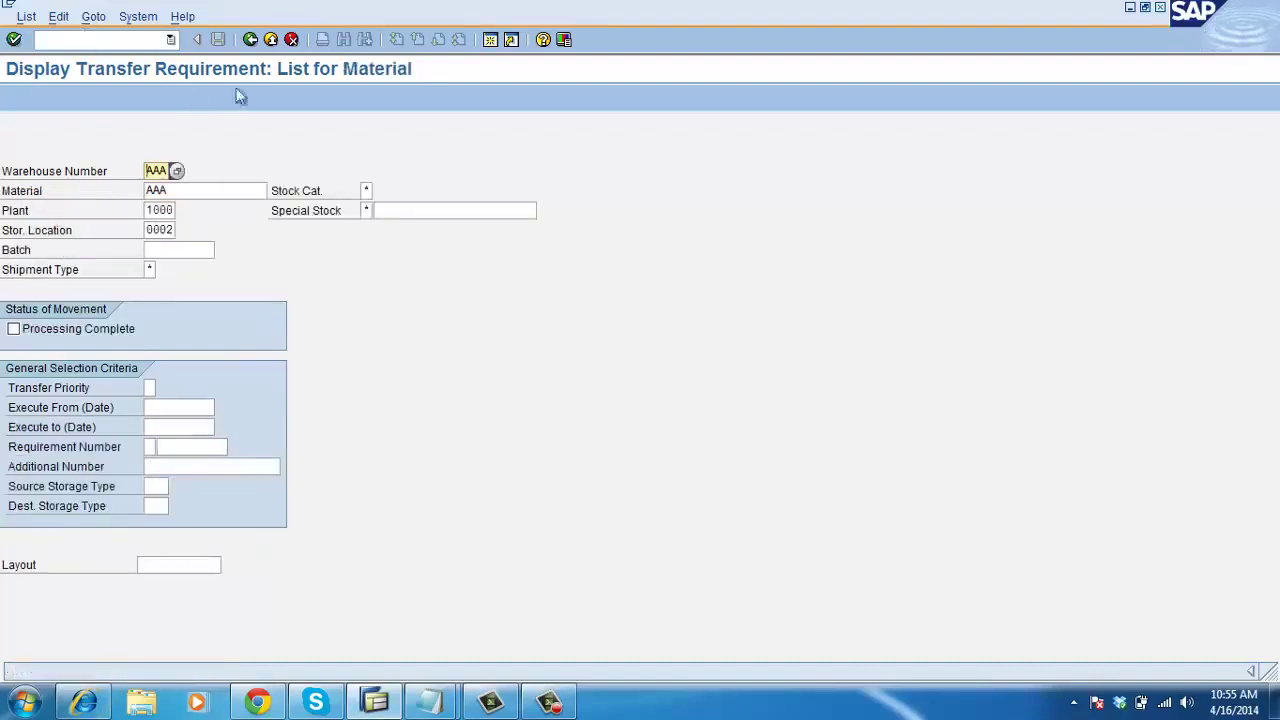
- List material AAA's open transfer requirements (TR 18, 100 KG), then enter /nsp for customizing
key("F8")
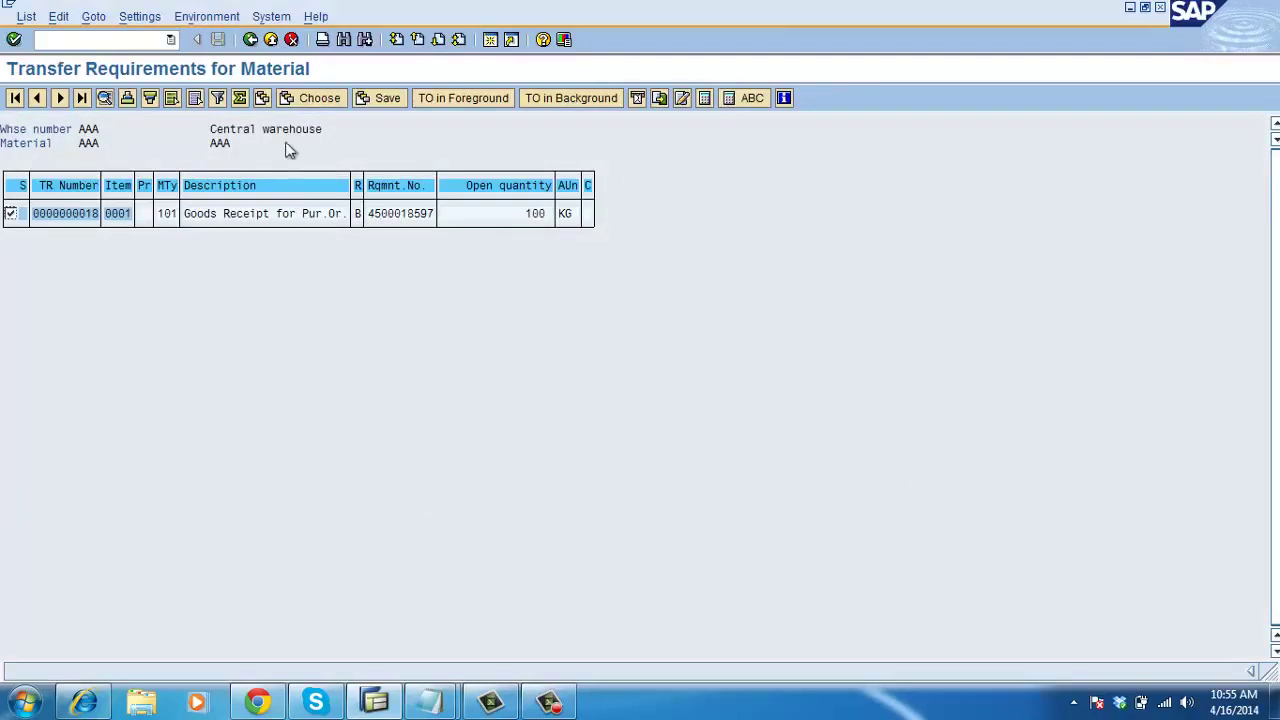
left_click(248, 41)
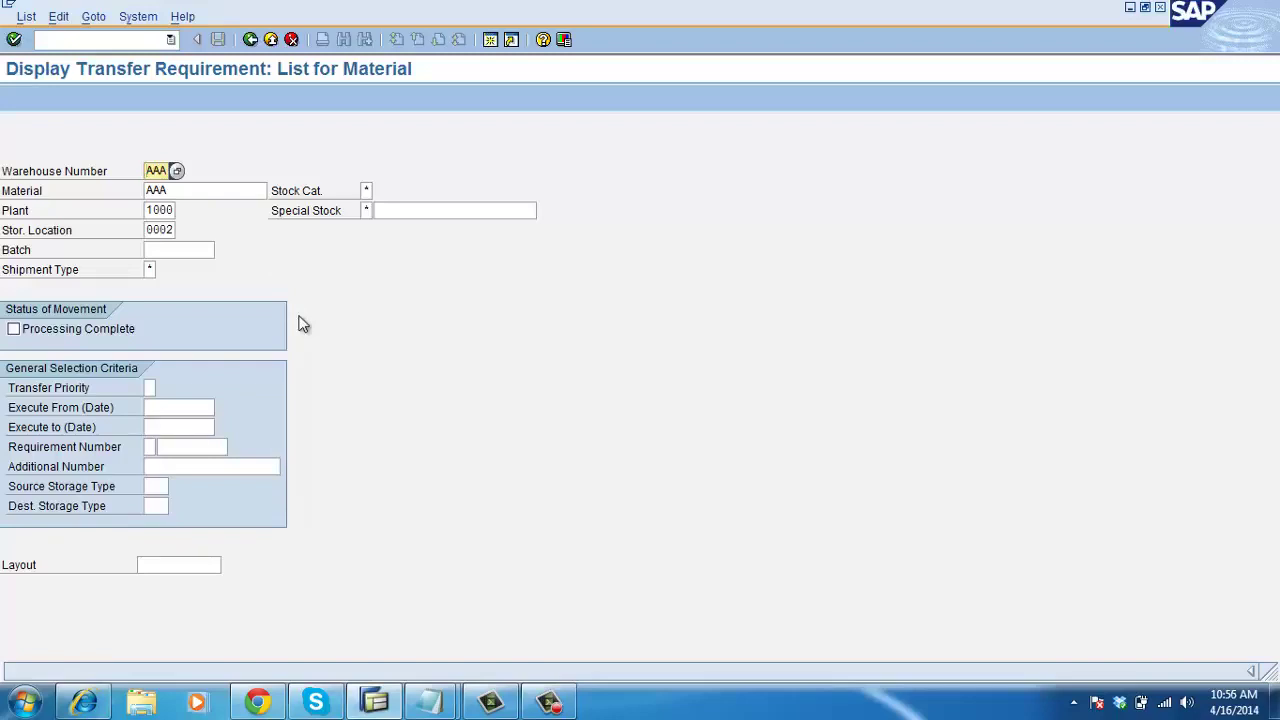
left_click(549, 703)
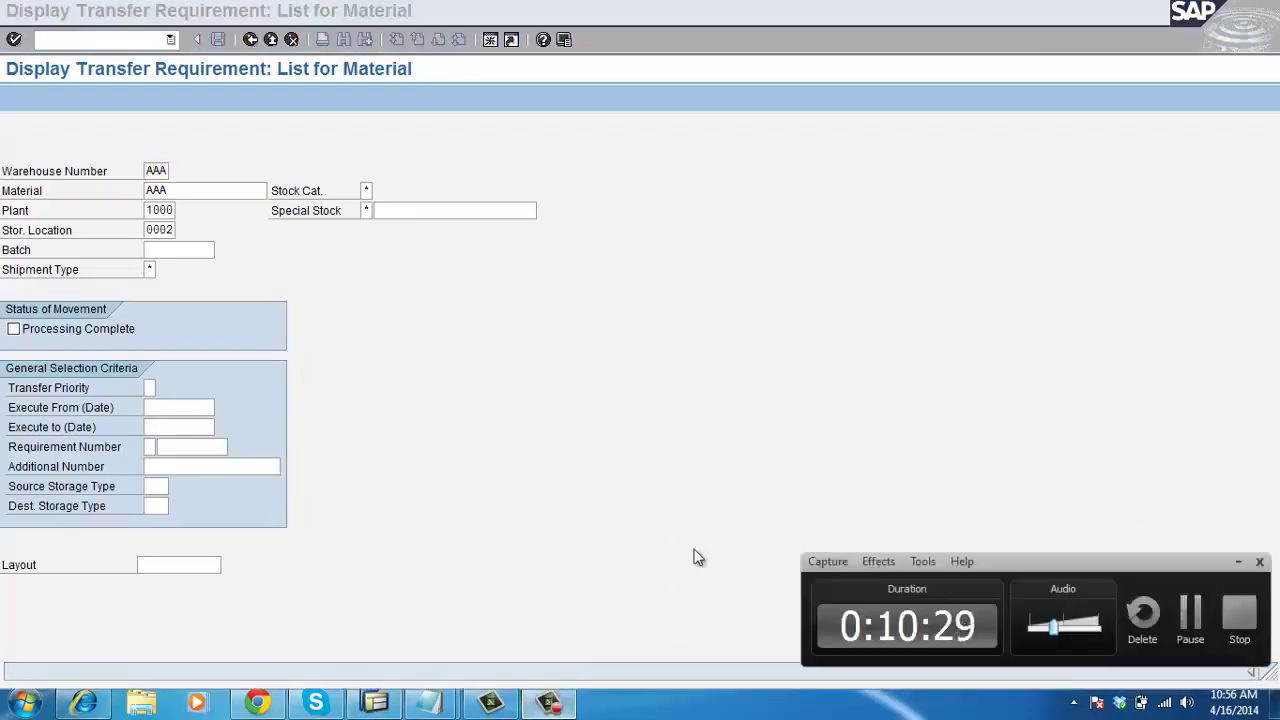
left_click(305, 258)
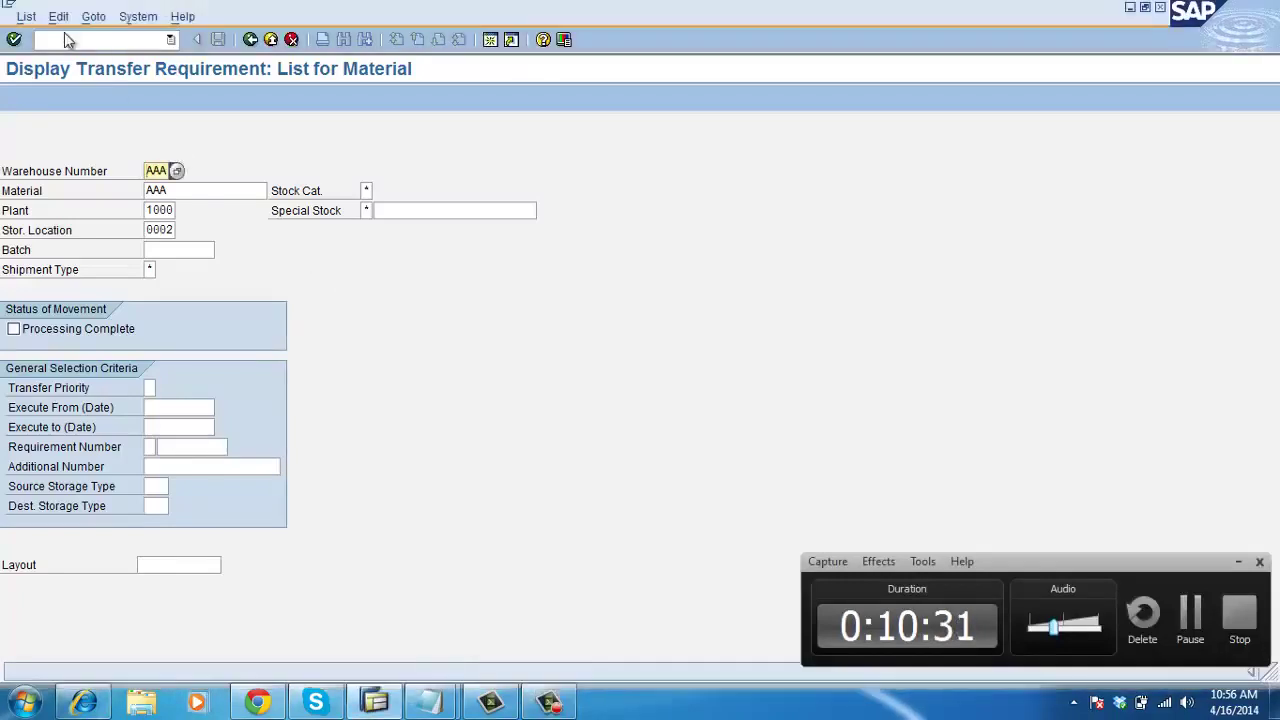
key("F8")
type("/nspro")
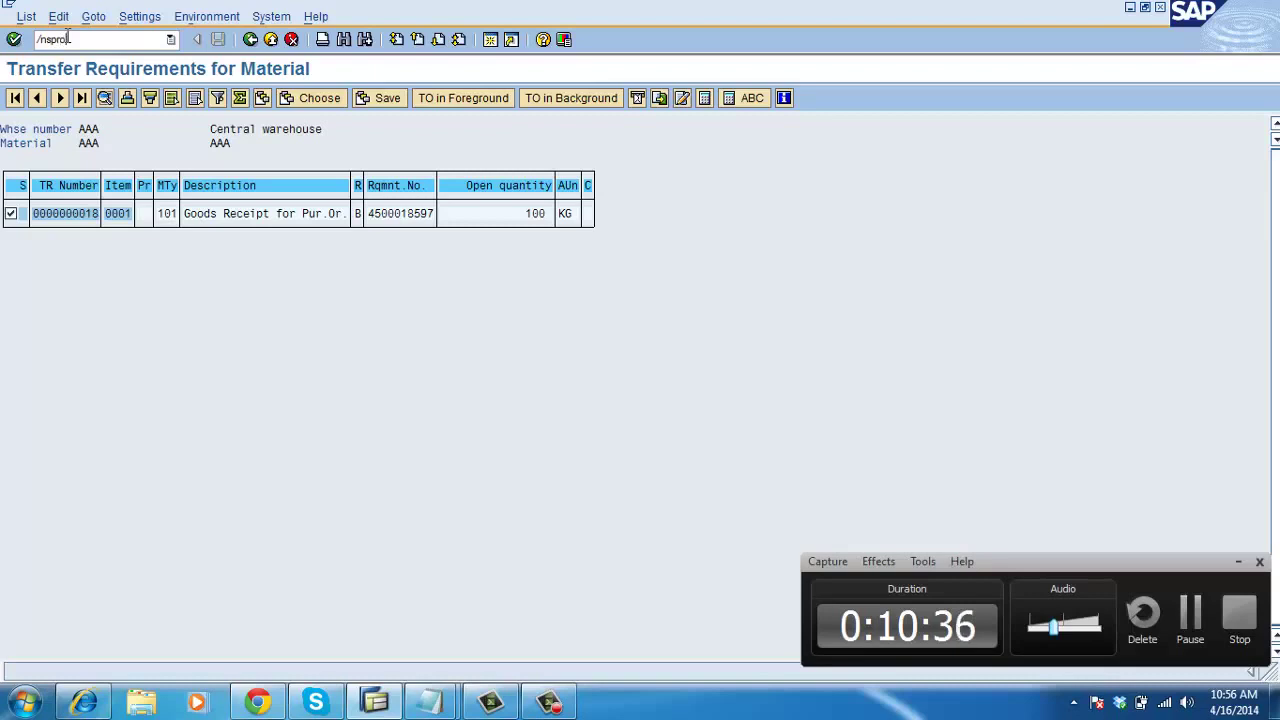
key("Return")
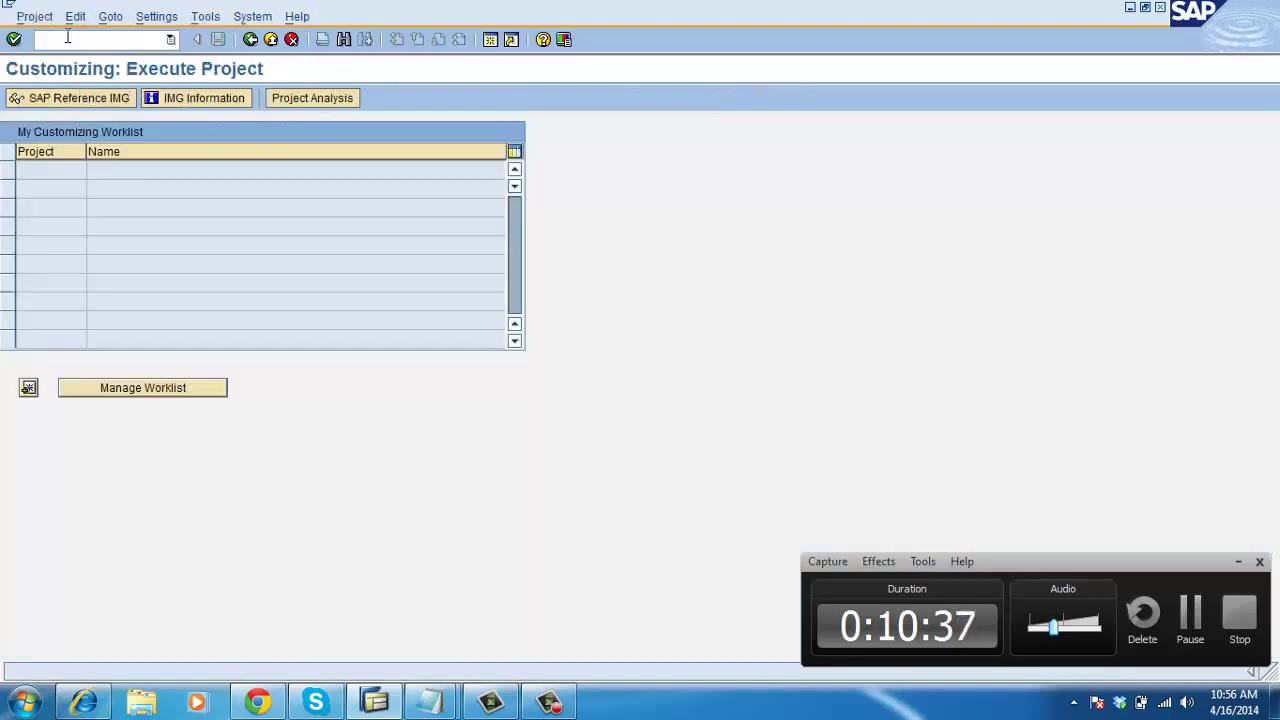
- Open the SAP Reference IMG, return to Easy Access, and open the single transfer requirement display
left_click(85, 98)
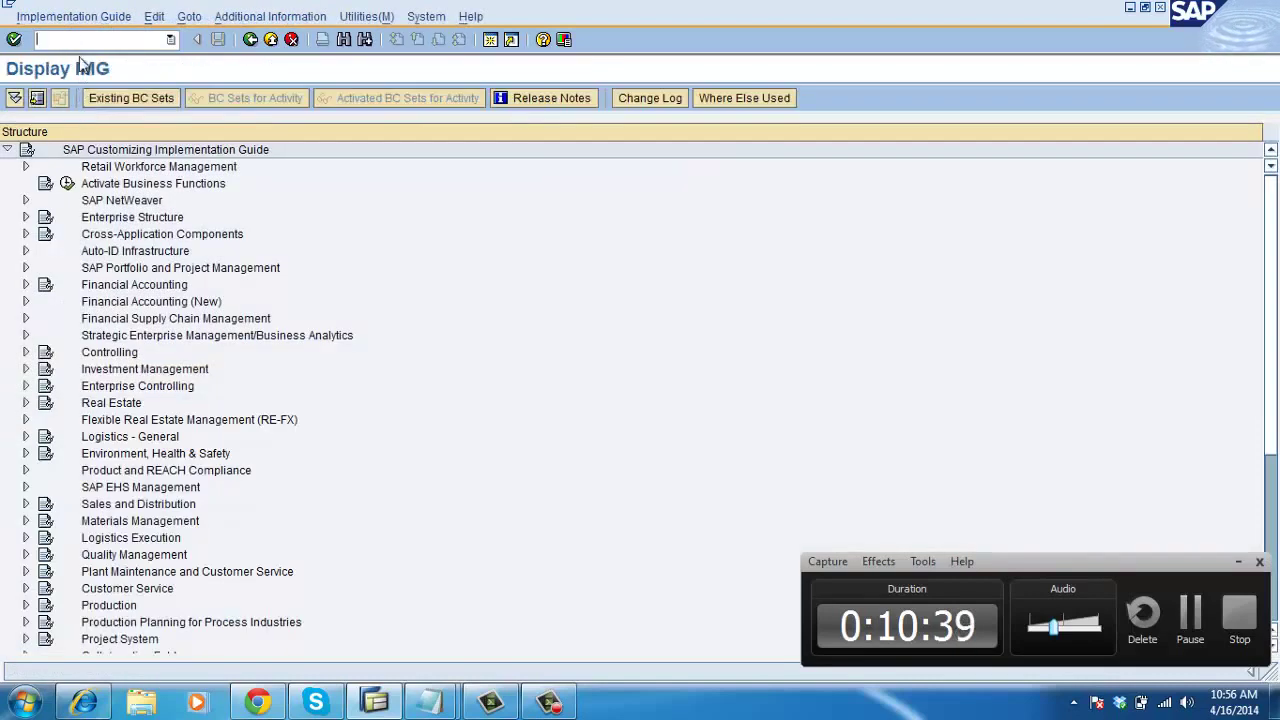
type("/n")
key("Return")
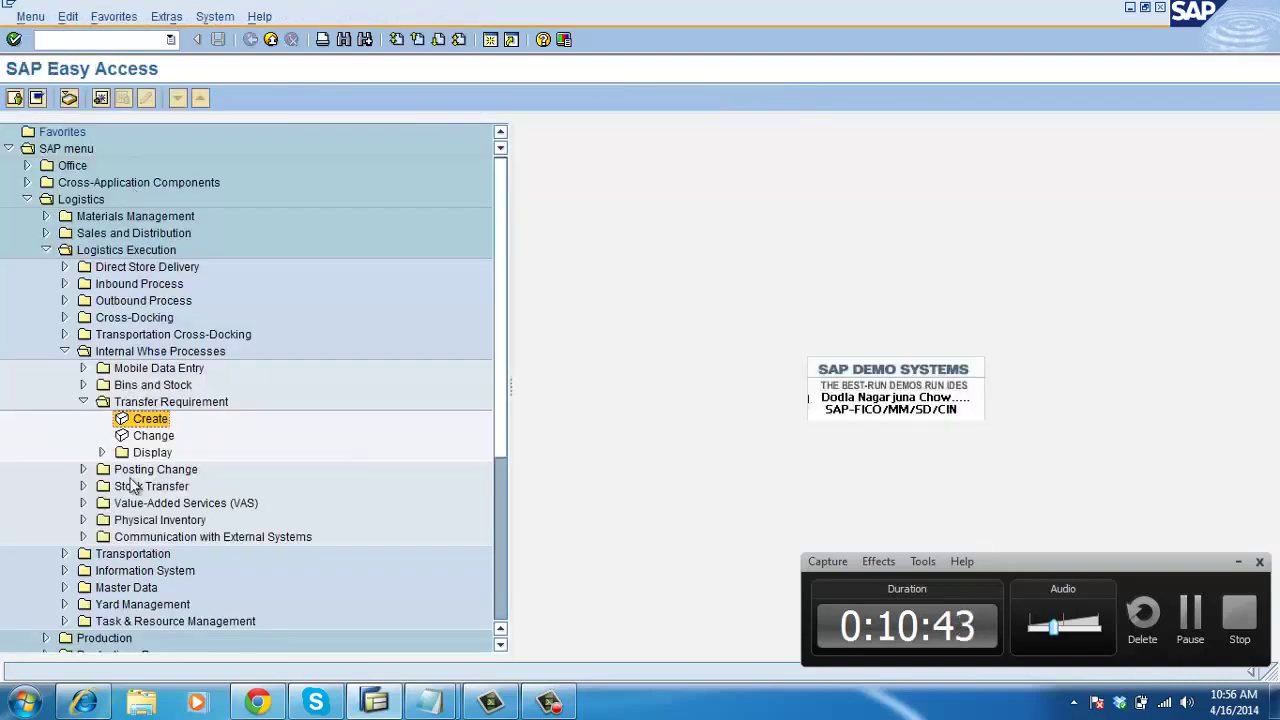
left_click(102, 452)
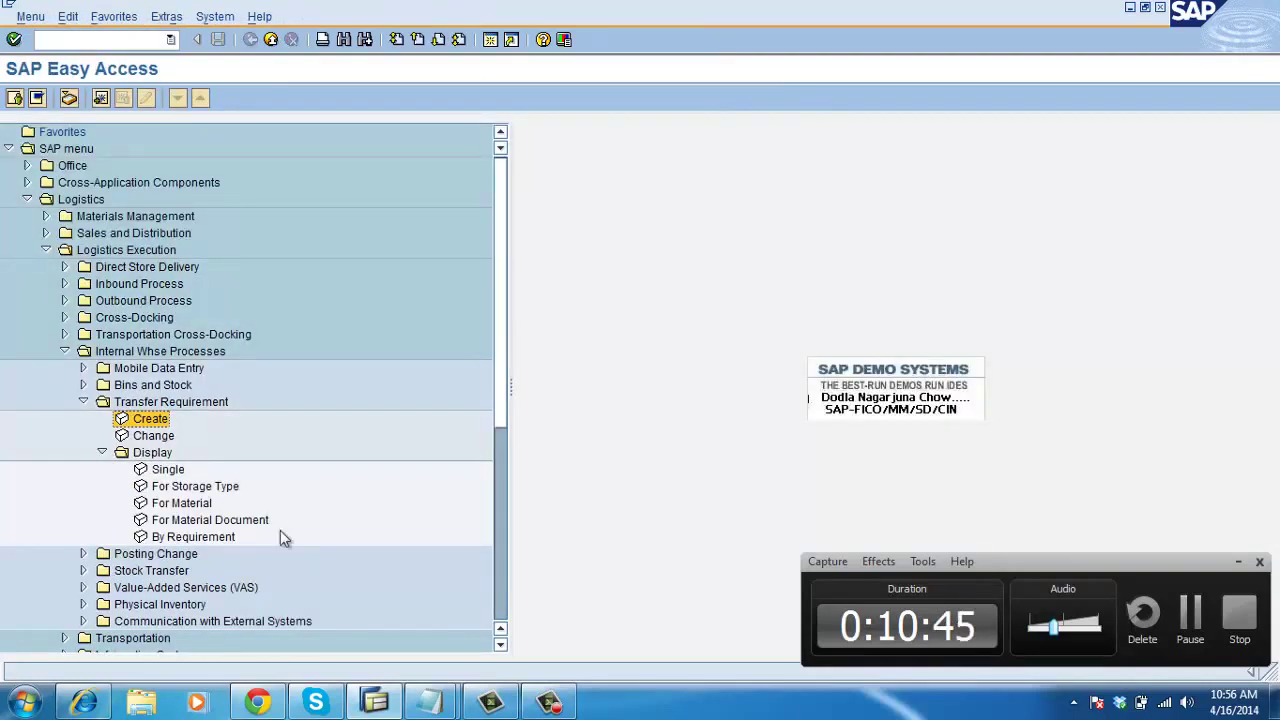
double_click(168, 469)
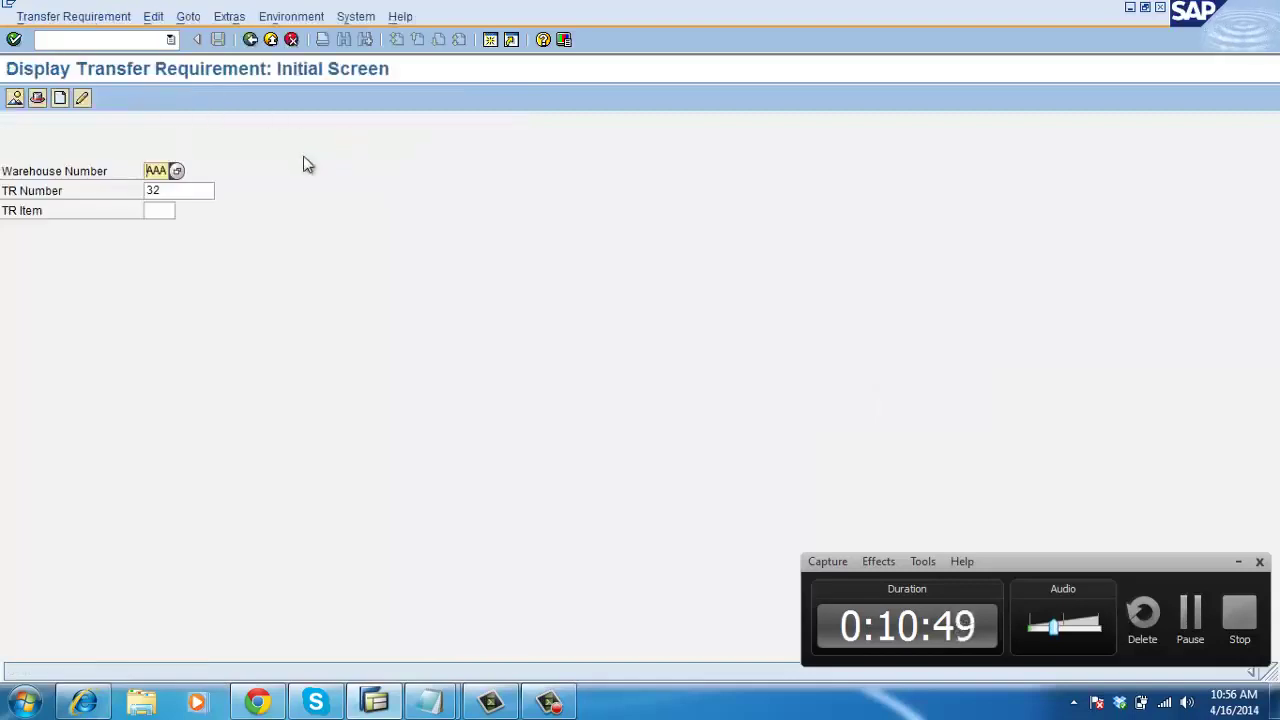
- Look up transfer requirements 32, 30 and 28 and find that none of them exist
key("Return")
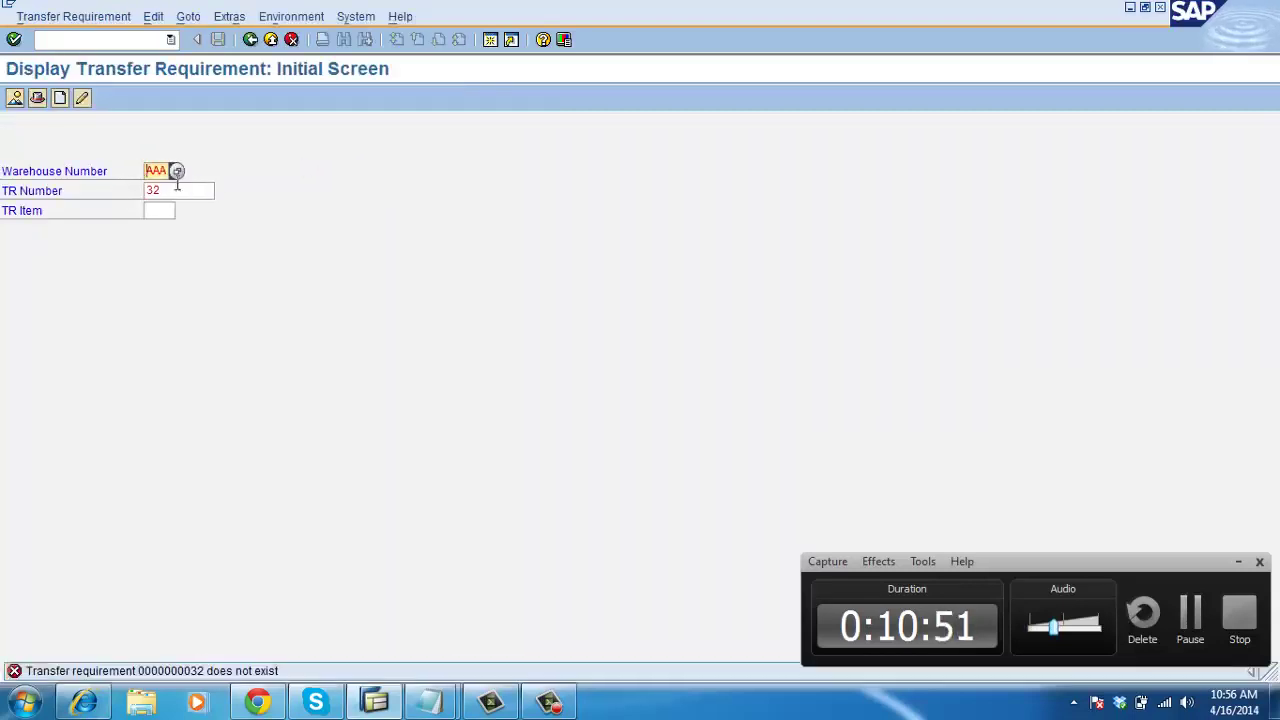
left_click(178, 189)
key("BackSpace")
type("0")
key("Return")
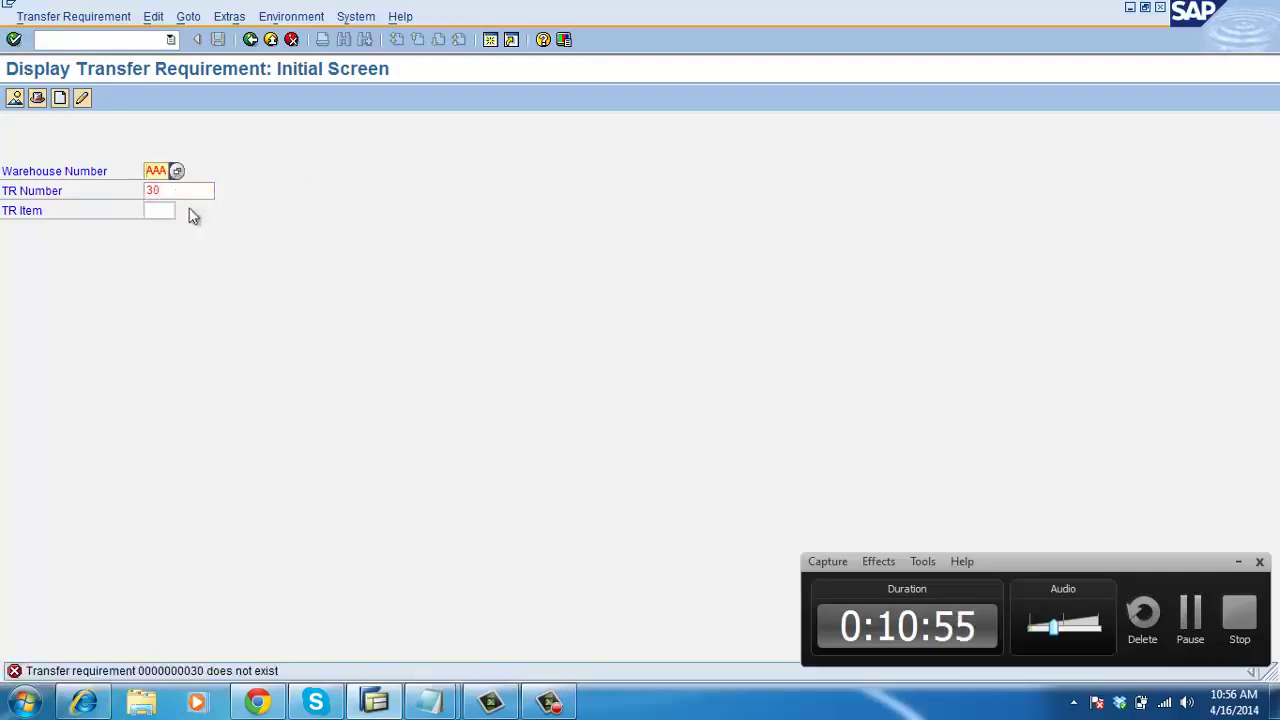
left_click(181, 190)
key("BackSpace")
key("BackSpace")
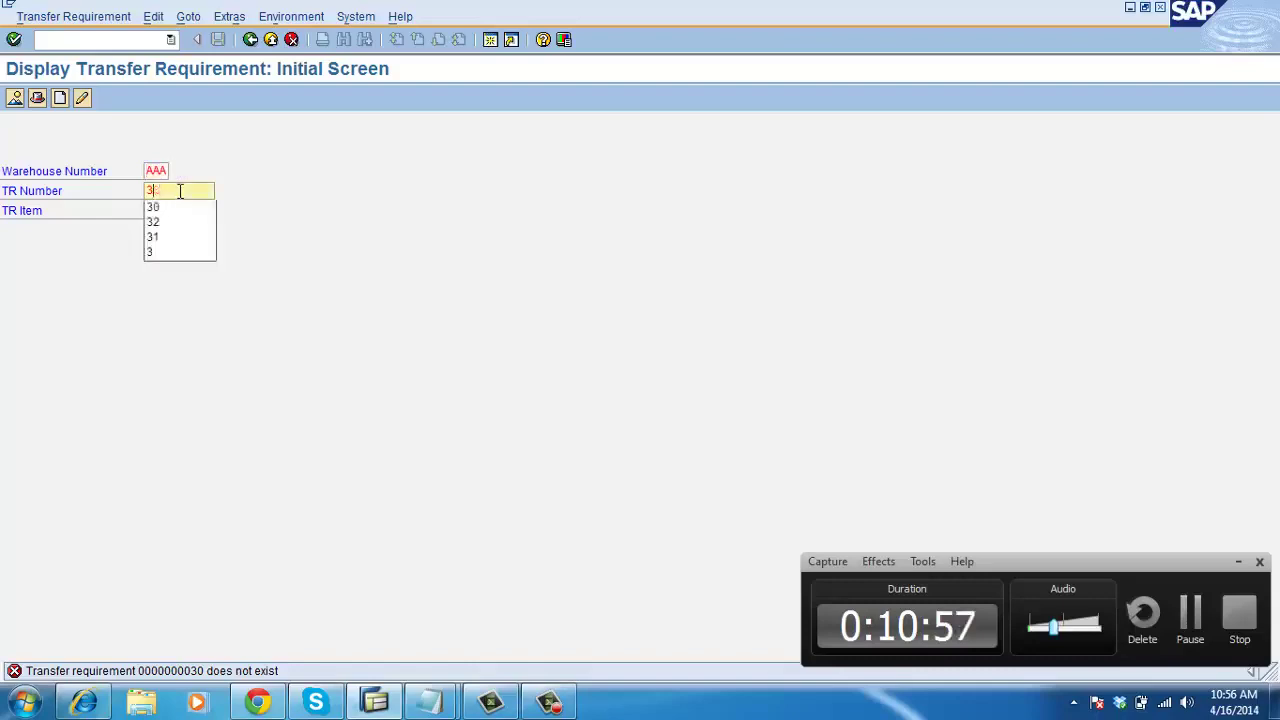
type("28")
key("Return")
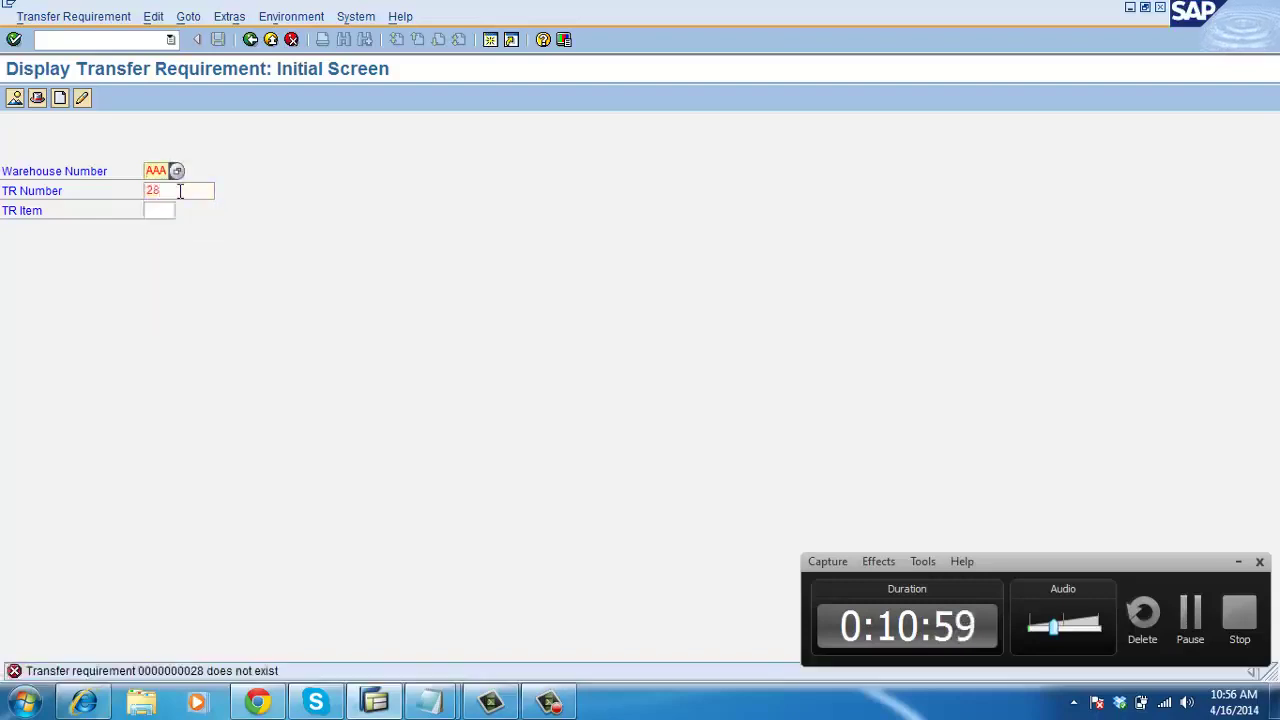
- Open the Create Transfer Requirement initial screen with /nlt01
left_click(65, 40)
type("/")
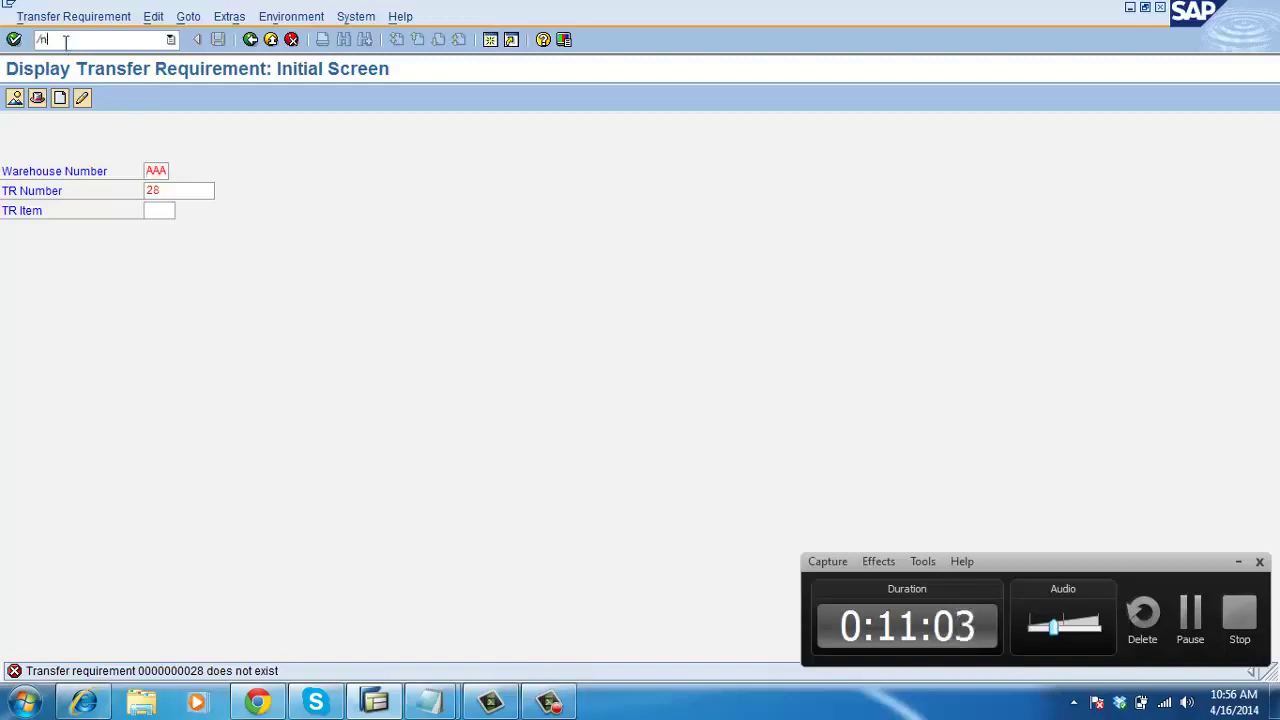
type("nlt01")
key("Return")
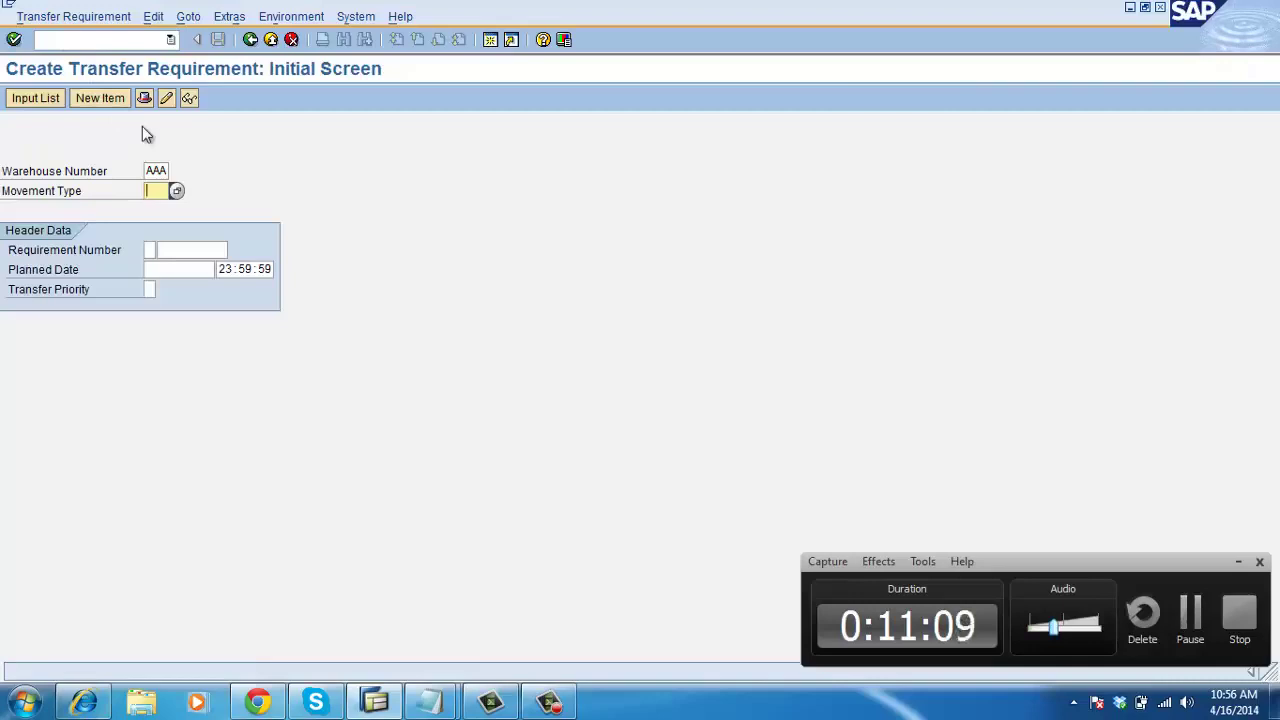
- Enter movement type 201 and requirement number 333 in the new transfer requirement header
type("201")
key("Return")
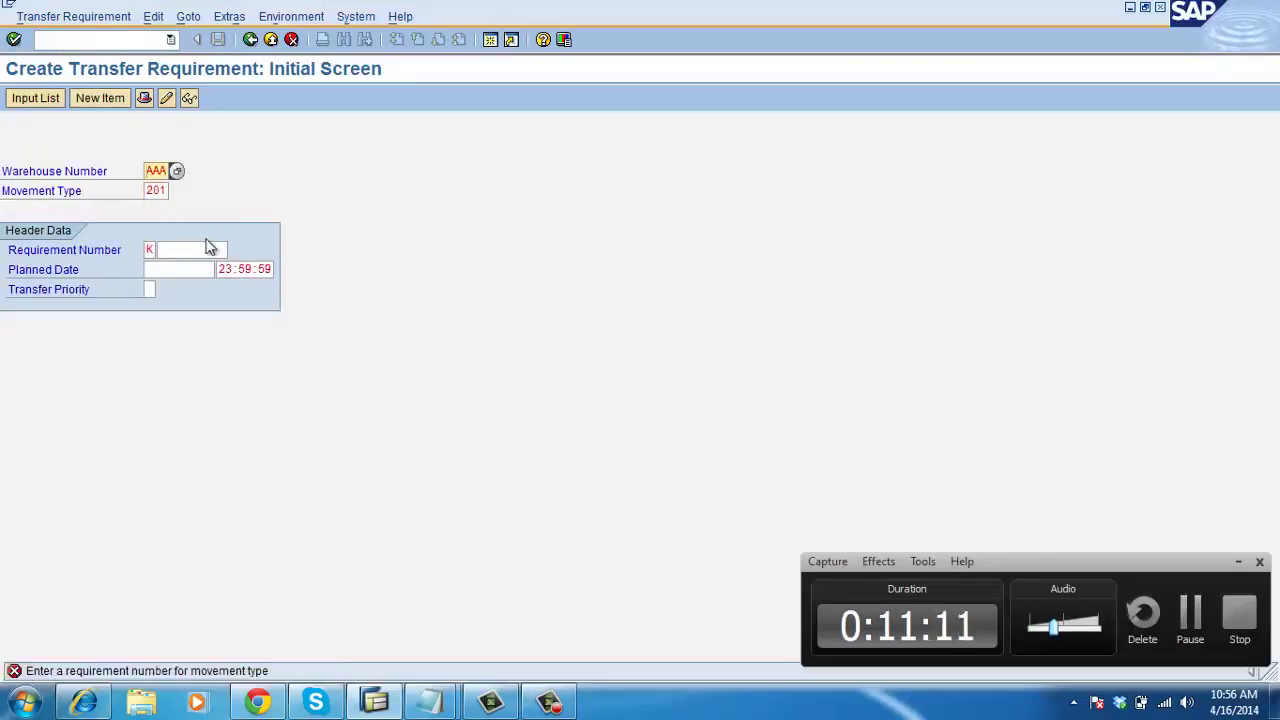
double_click(168, 247)
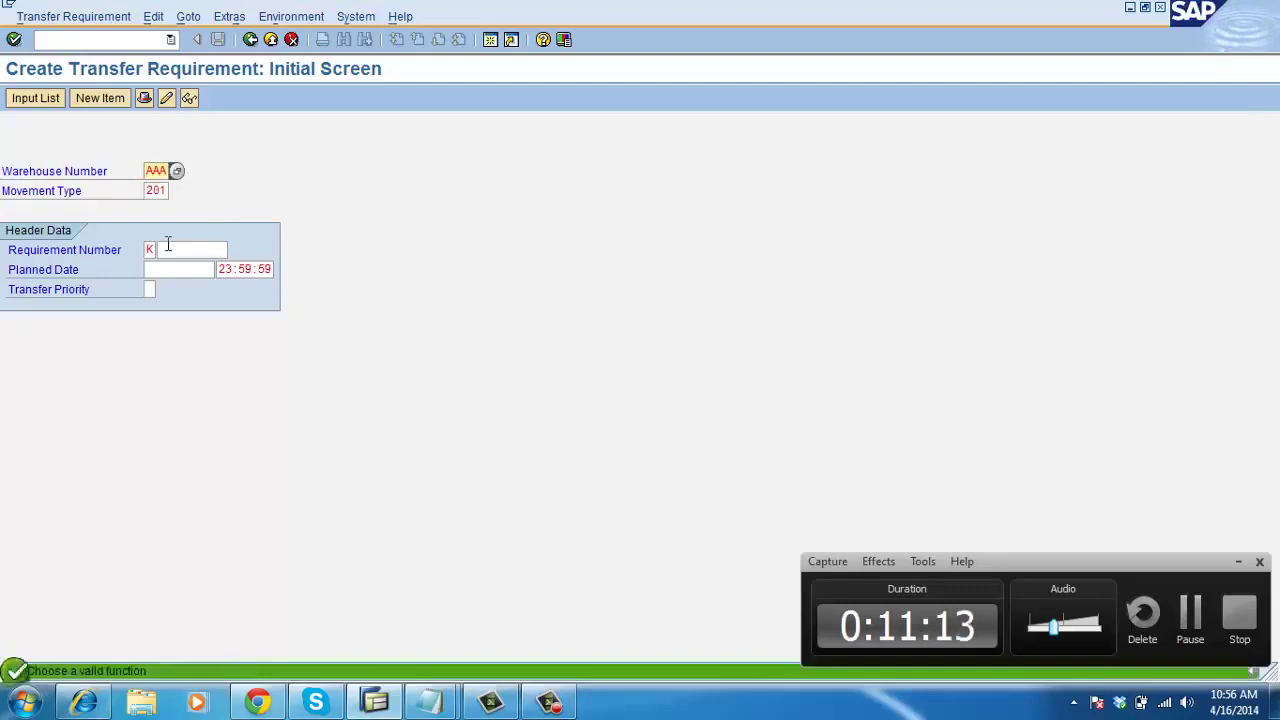
left_click(168, 247)
type("3")
left_click(168, 266)
left_click(151, 290)
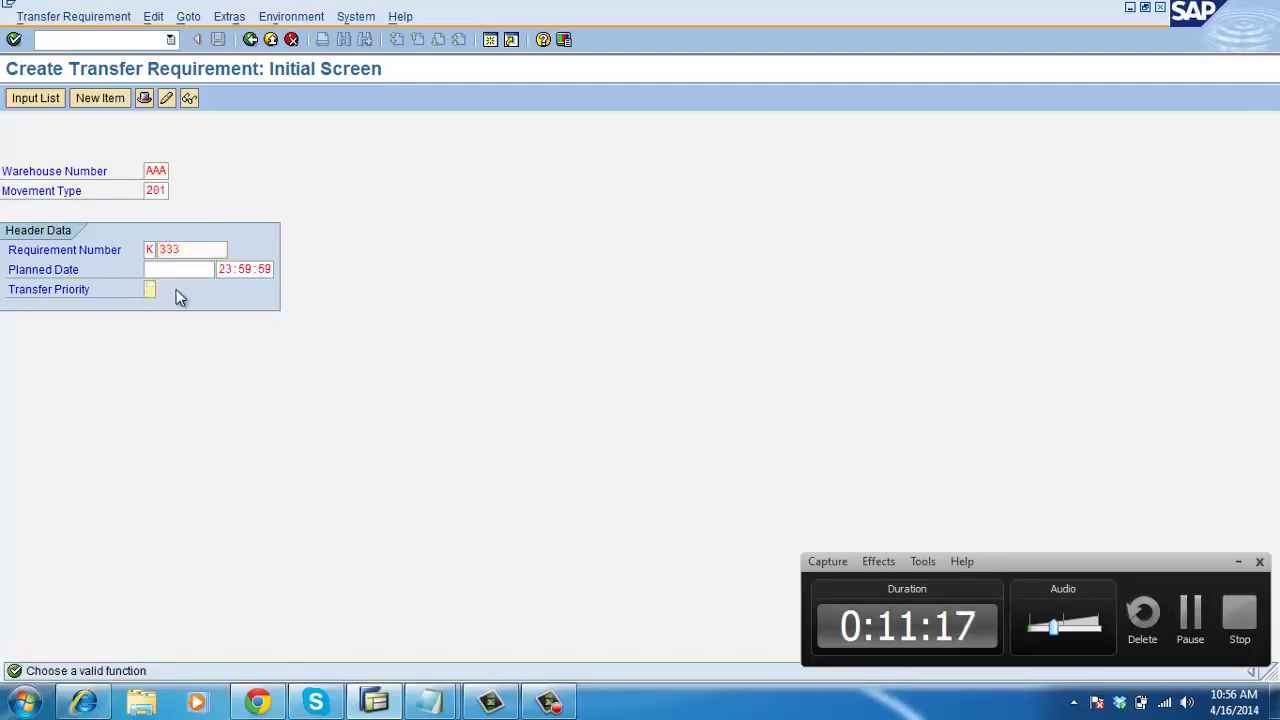
key("Return")
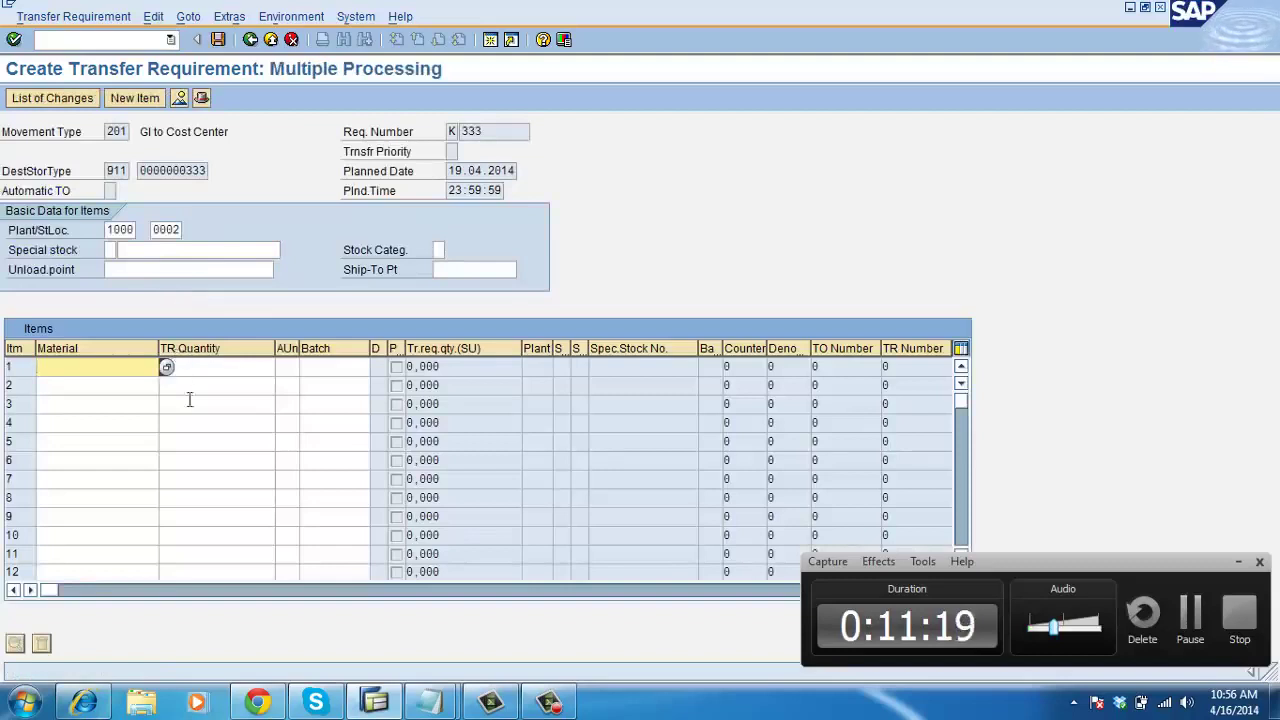
- Add an item for 10 of material AAA and save it as transfer requirement 33
type("aaa")
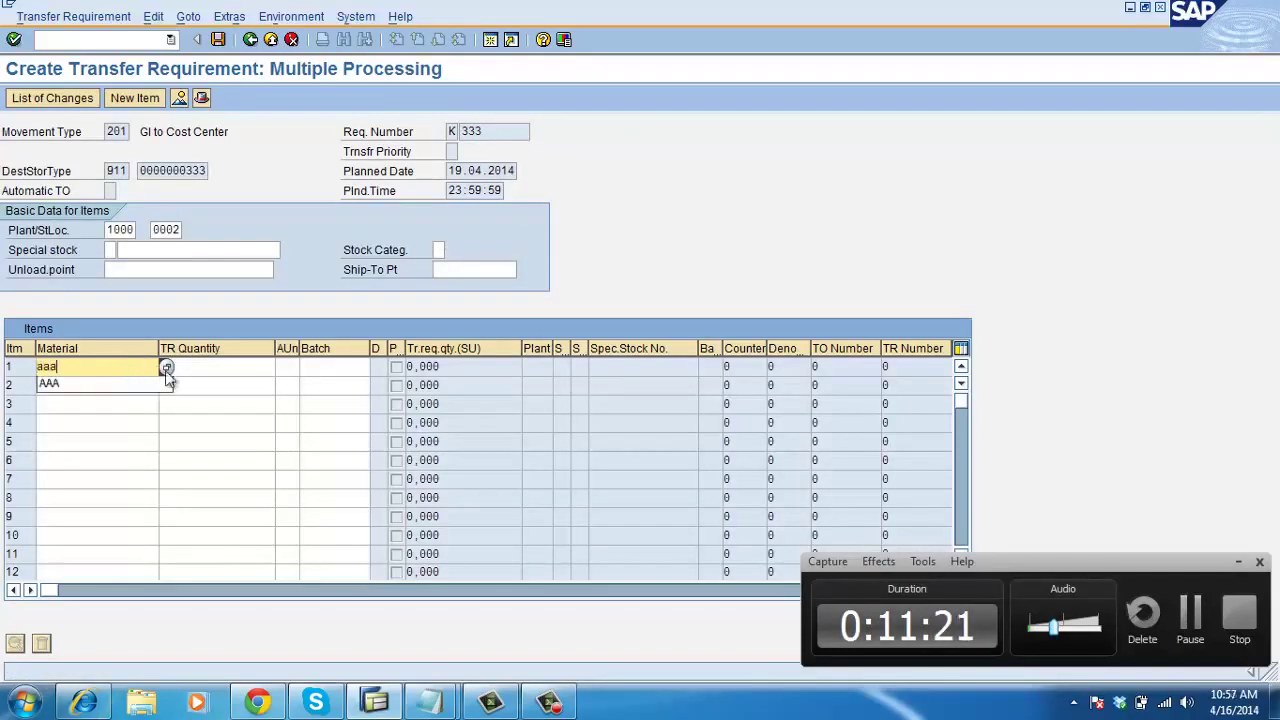
left_click(194, 366)
type("10")
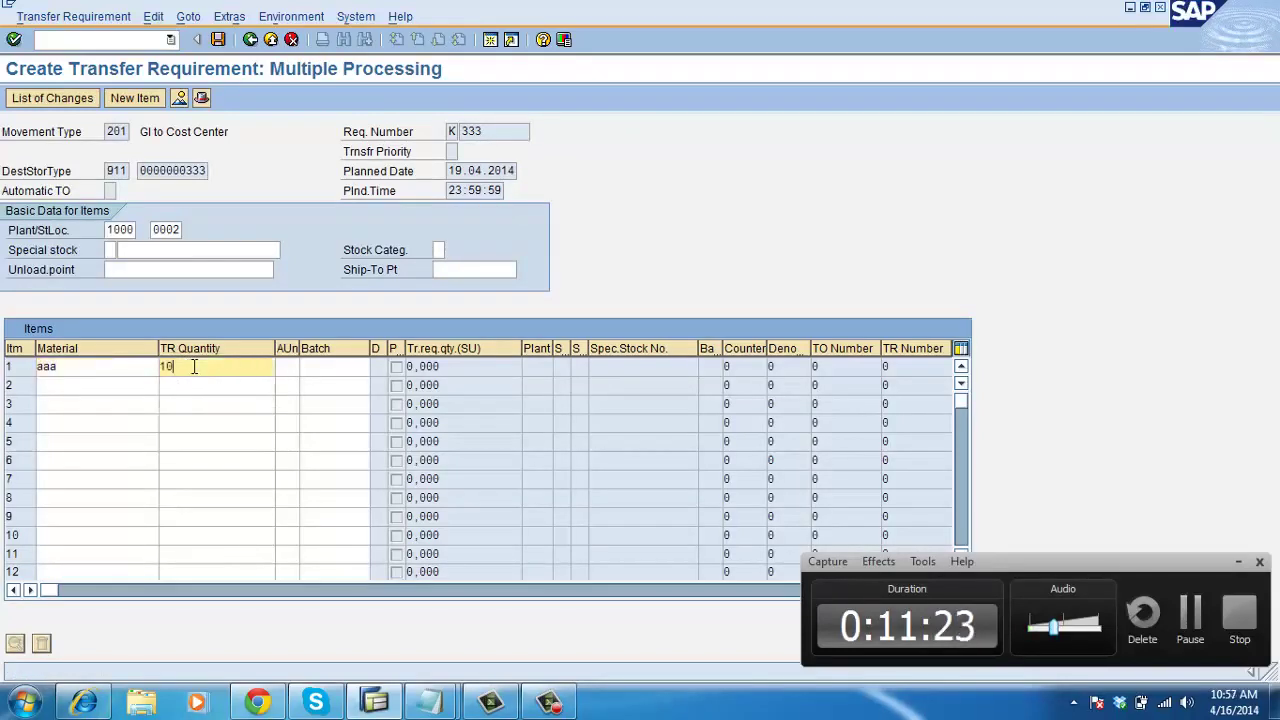
left_click(110, 250)
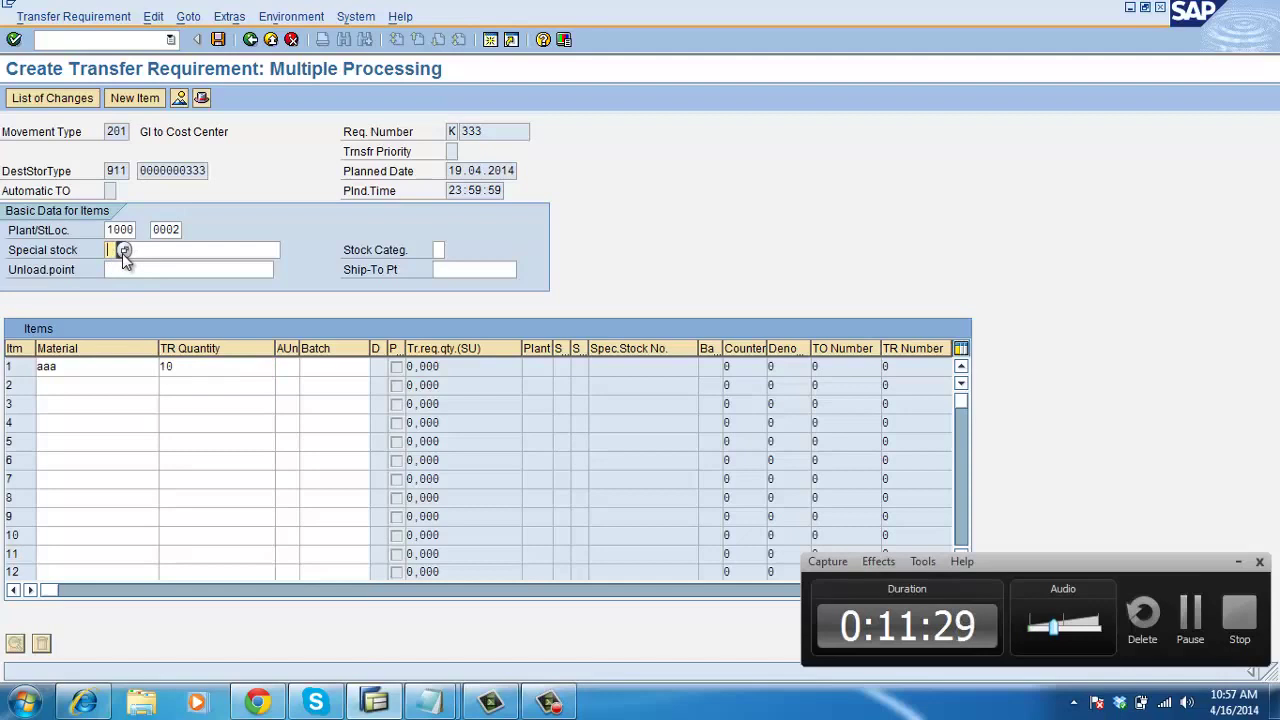
left_click(343, 369)
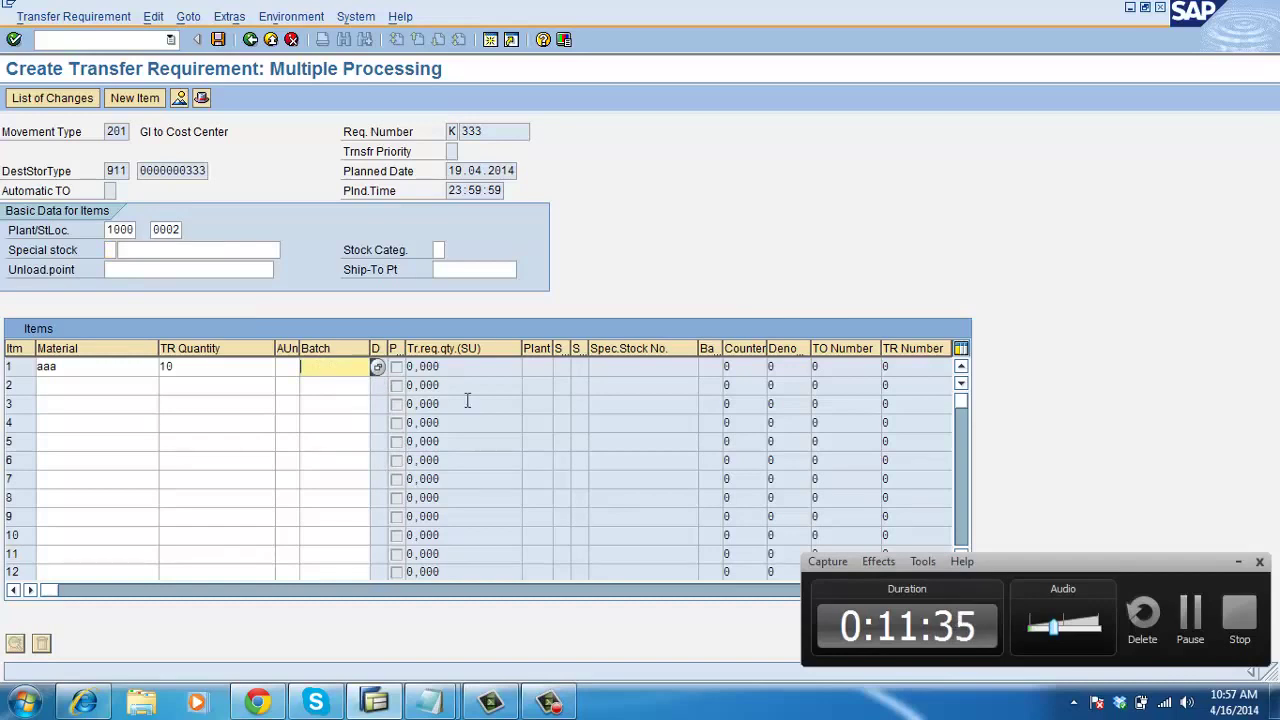
left_click(558, 368)
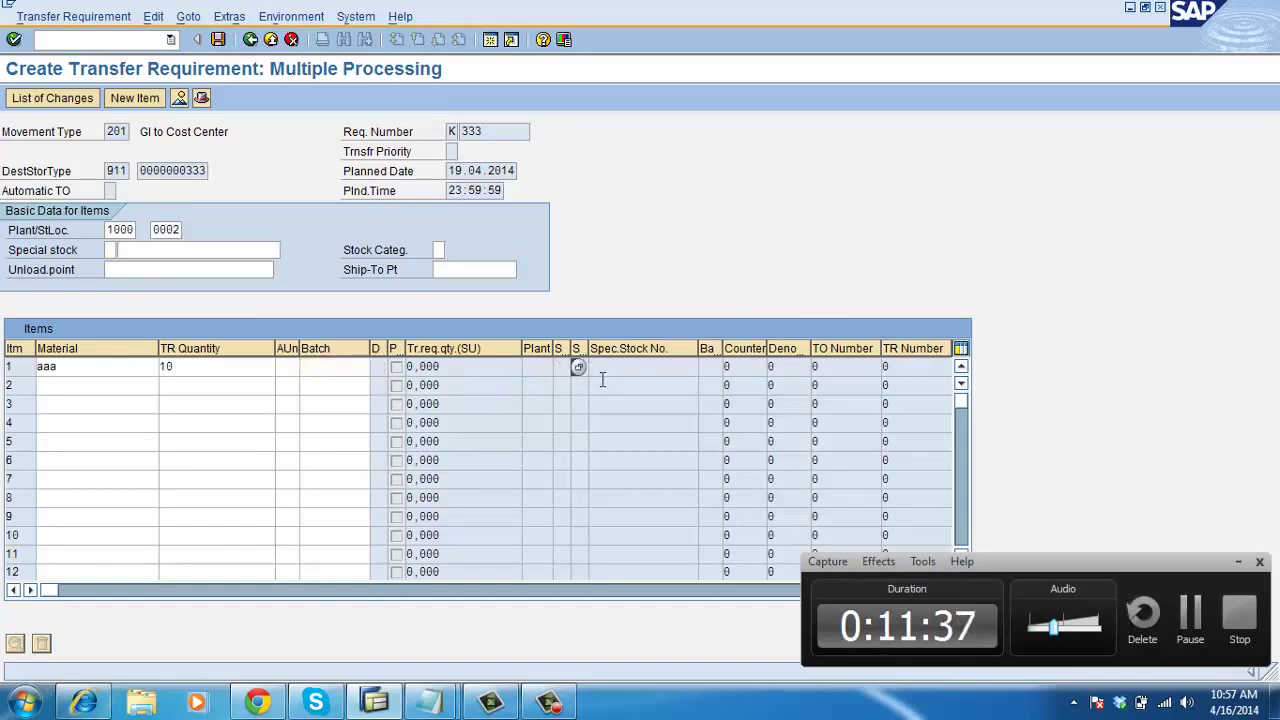
left_click_drag(57, 594, 8, 538)
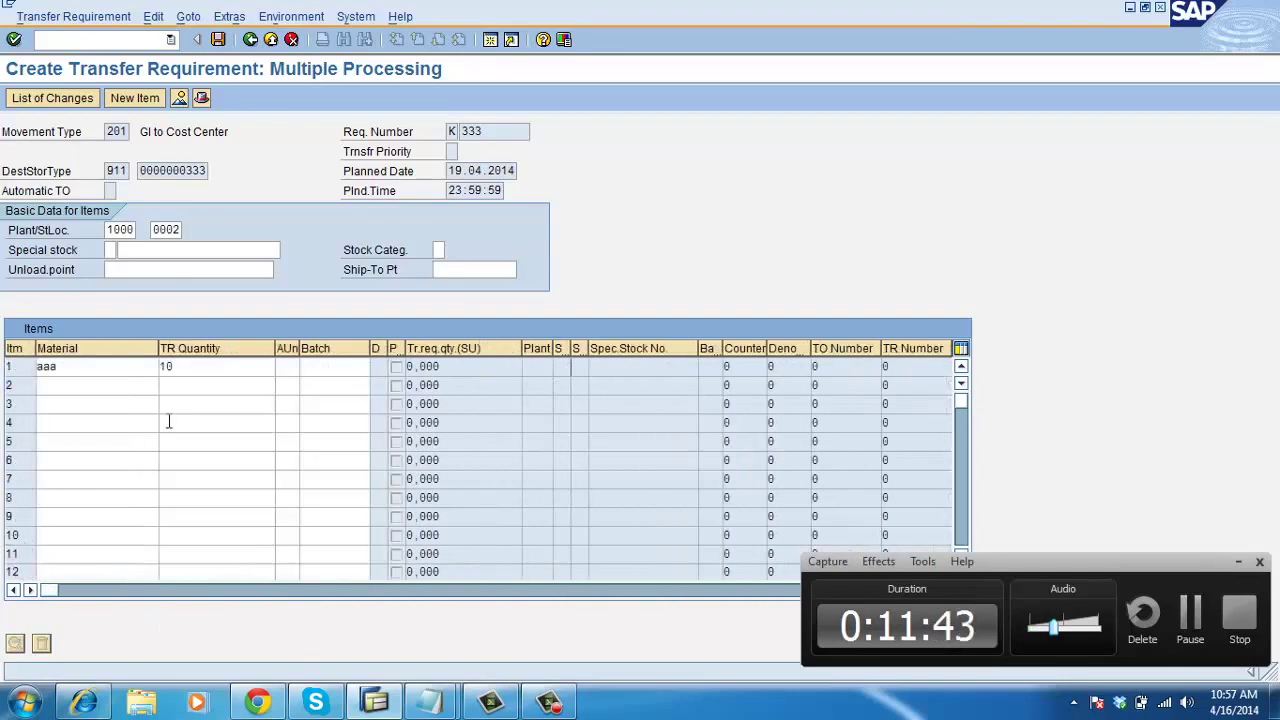
key("Return")
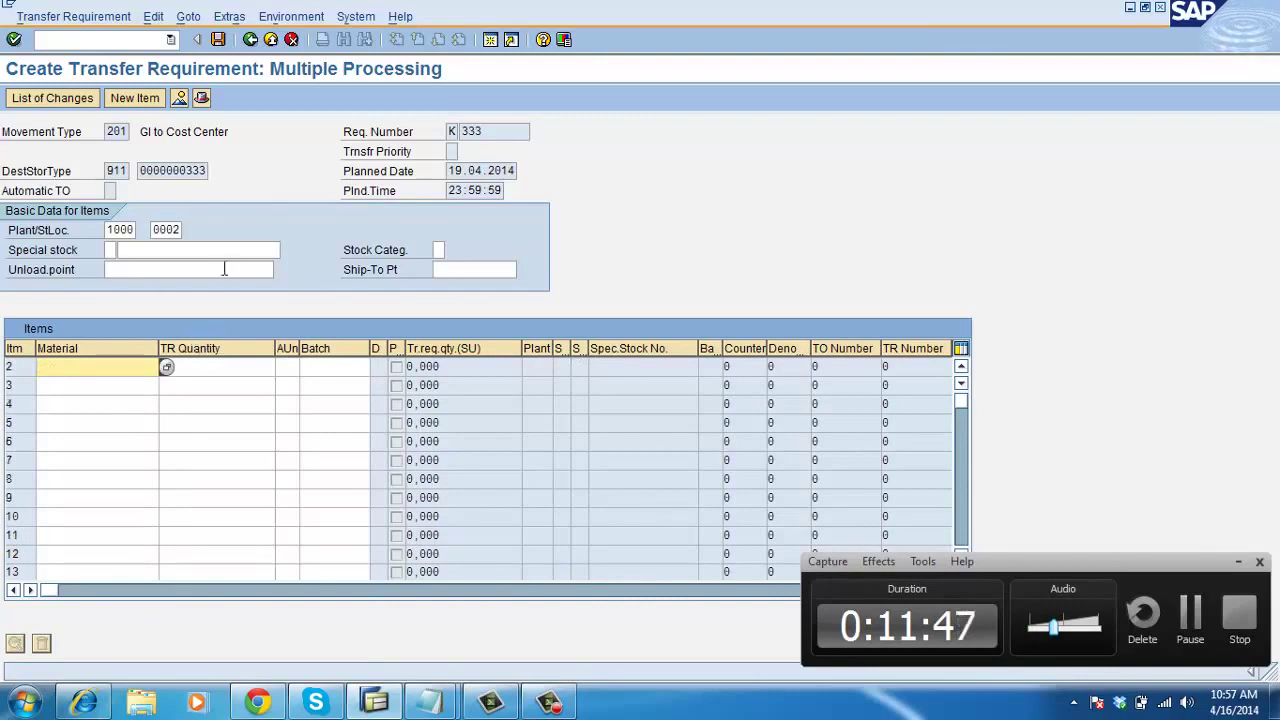
left_click(218, 40)
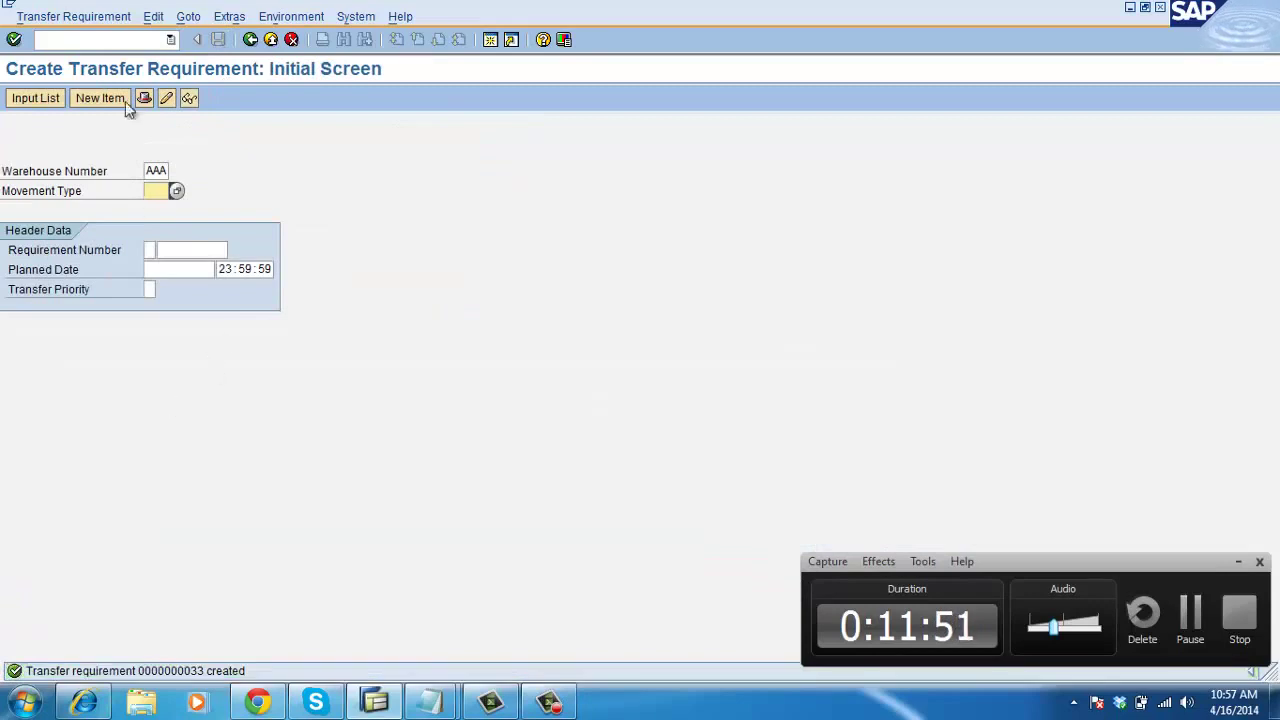
key("Return")
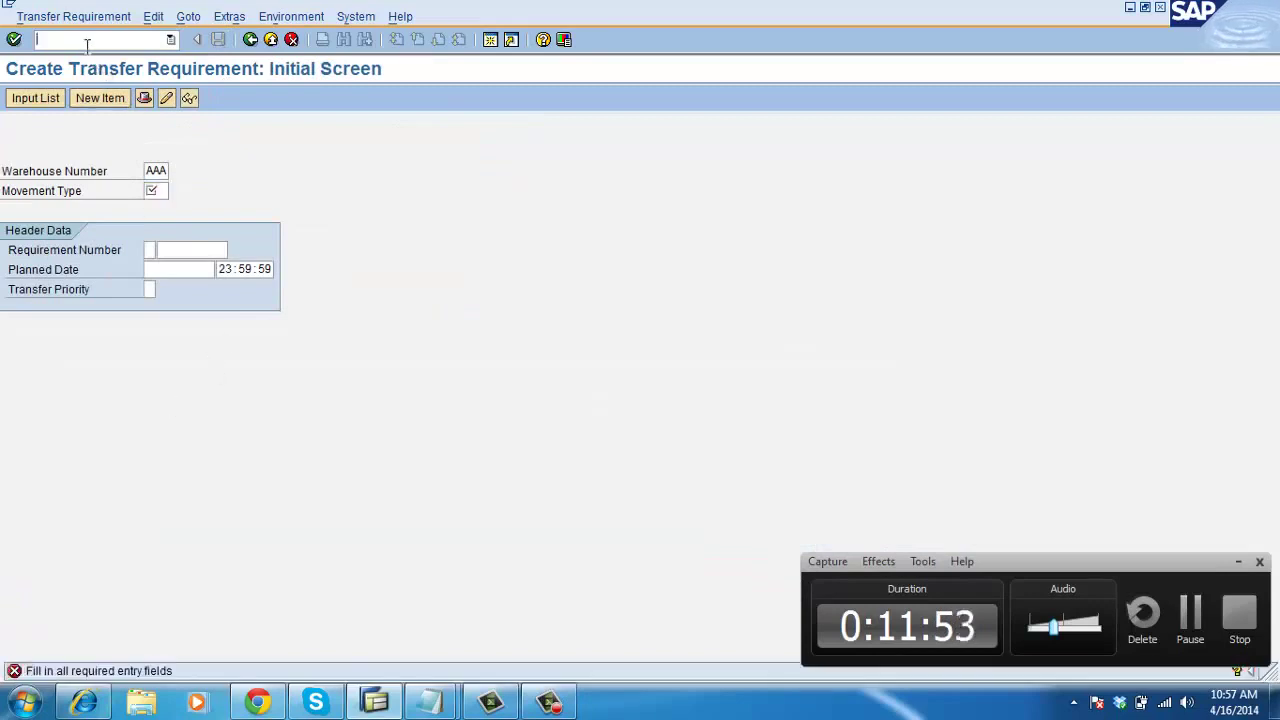
left_click(87, 45)
- Open transfer requirement 33 for changing via /nlb02 and flag item 1 for deletion
type("/nlb0")
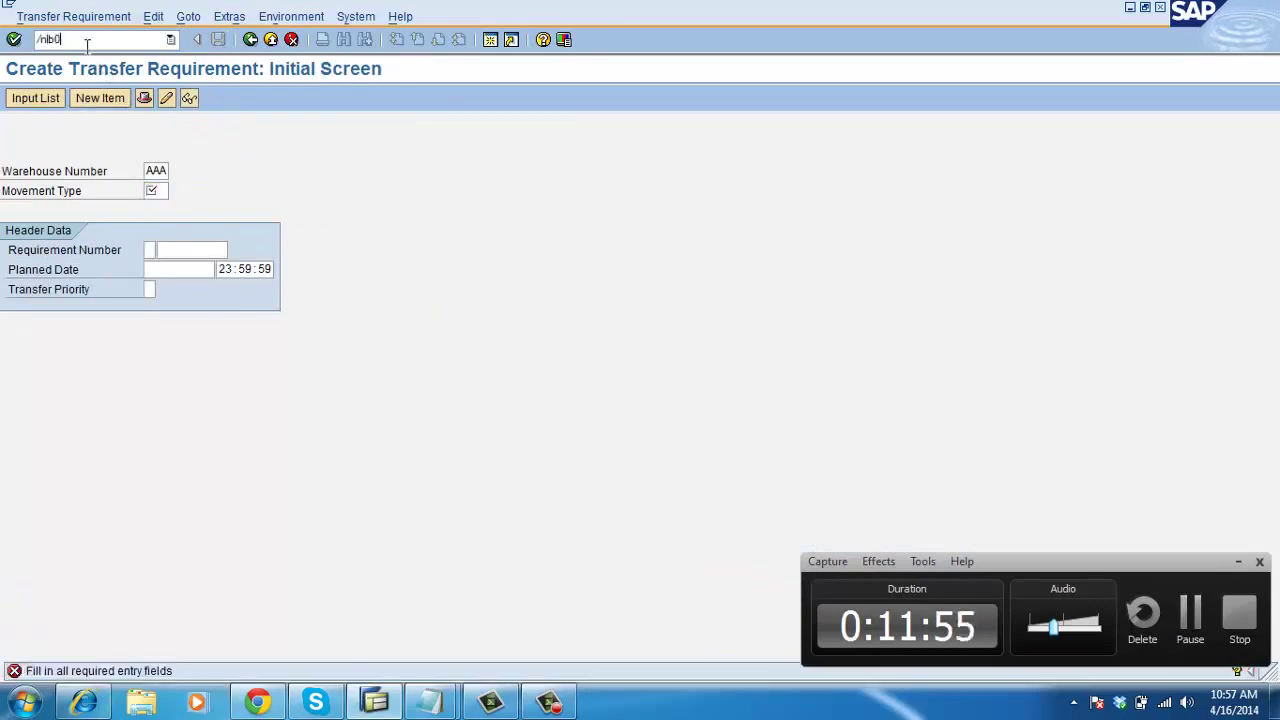
type("2")
key("Return")
key("Return")
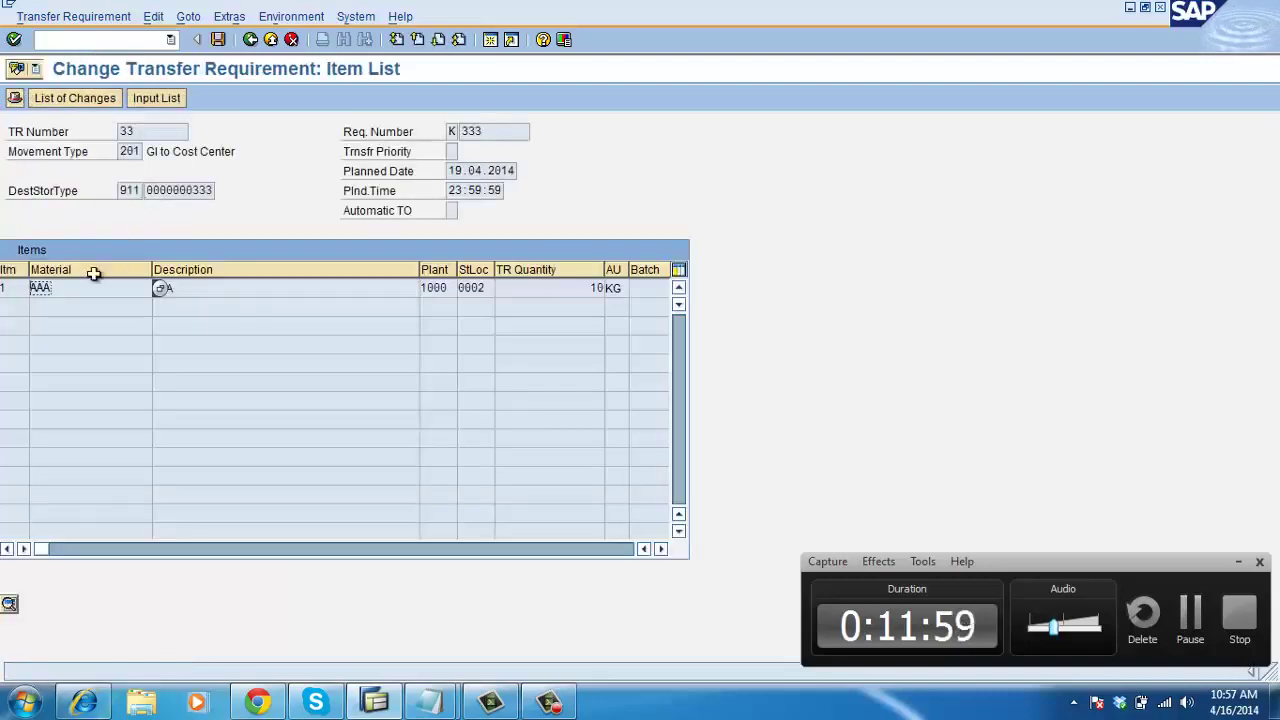
left_click(76, 100)
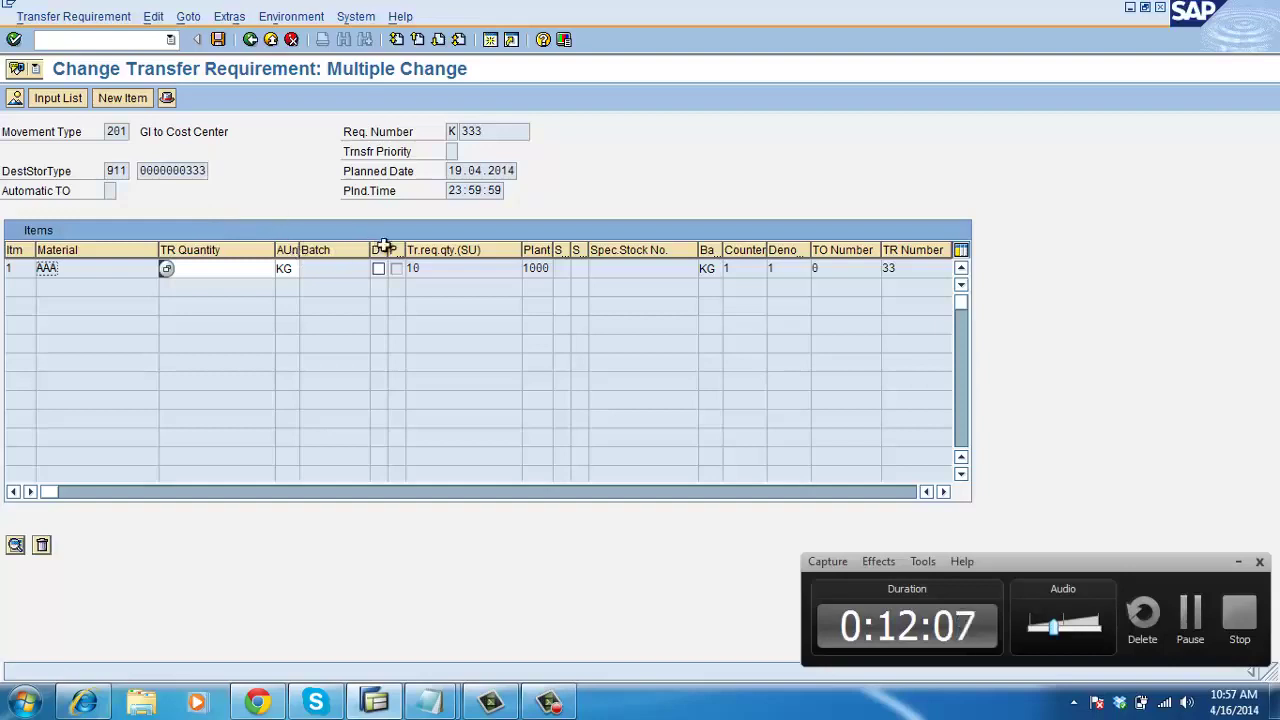
left_click_drag(388, 250, 467, 268)
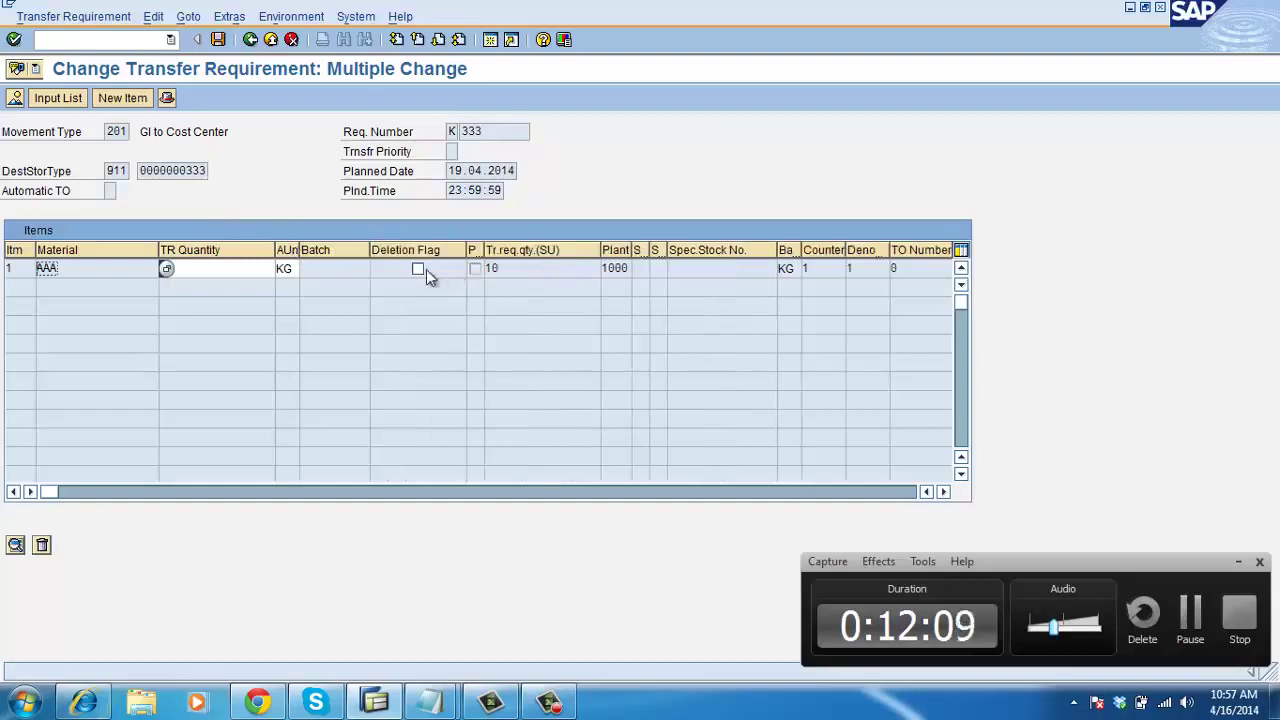
left_click(421, 270)
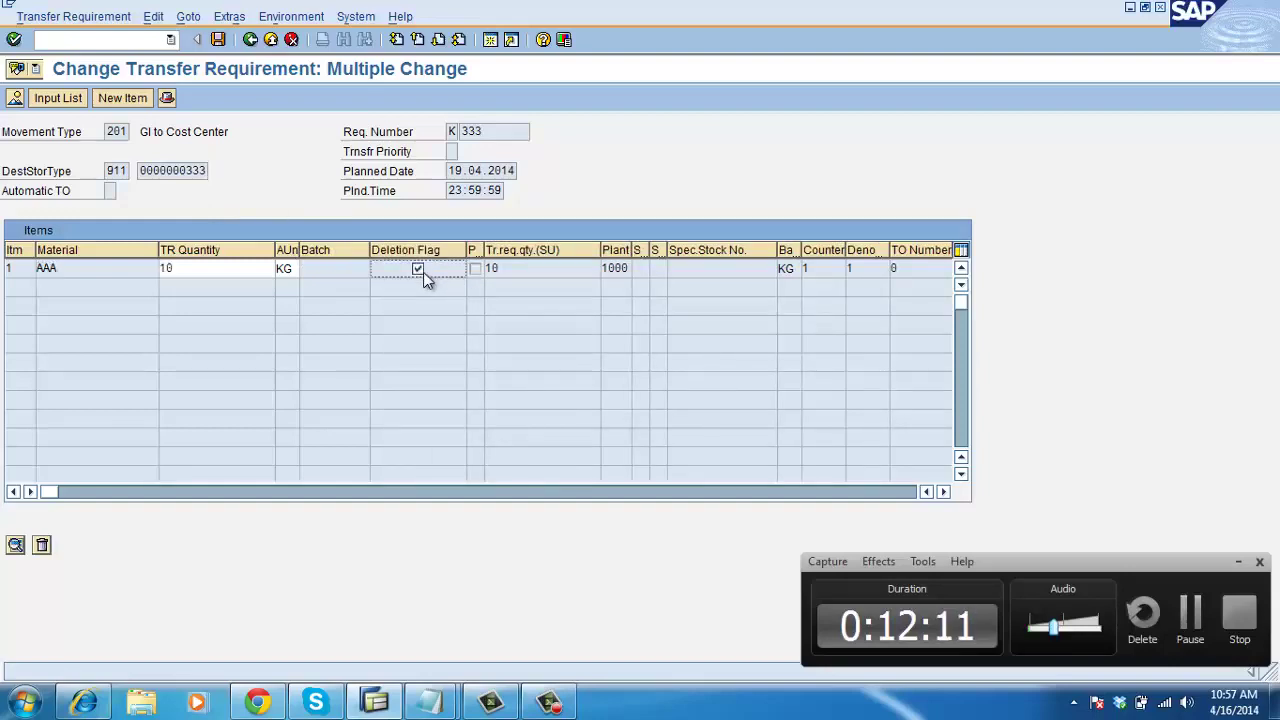
- Browse the Transfer Requirement menu, then delete the flagged item 1
left_click(86, 17)
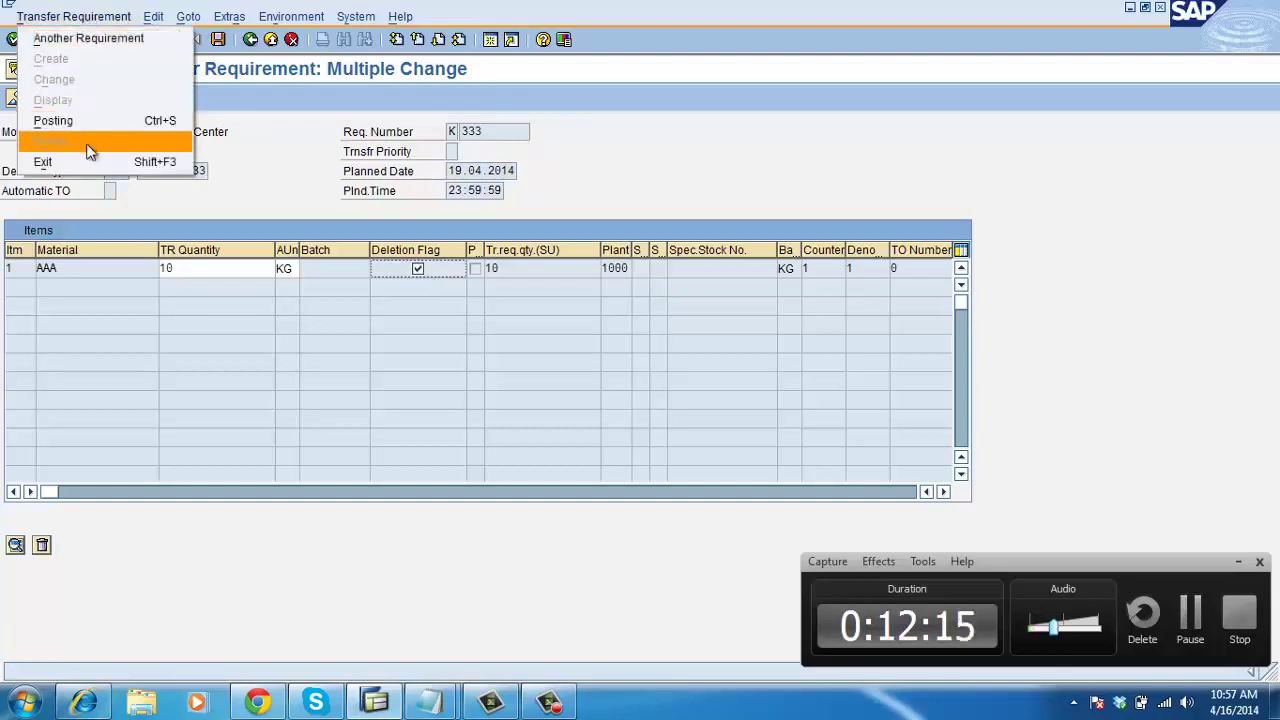
left_click(326, 169)
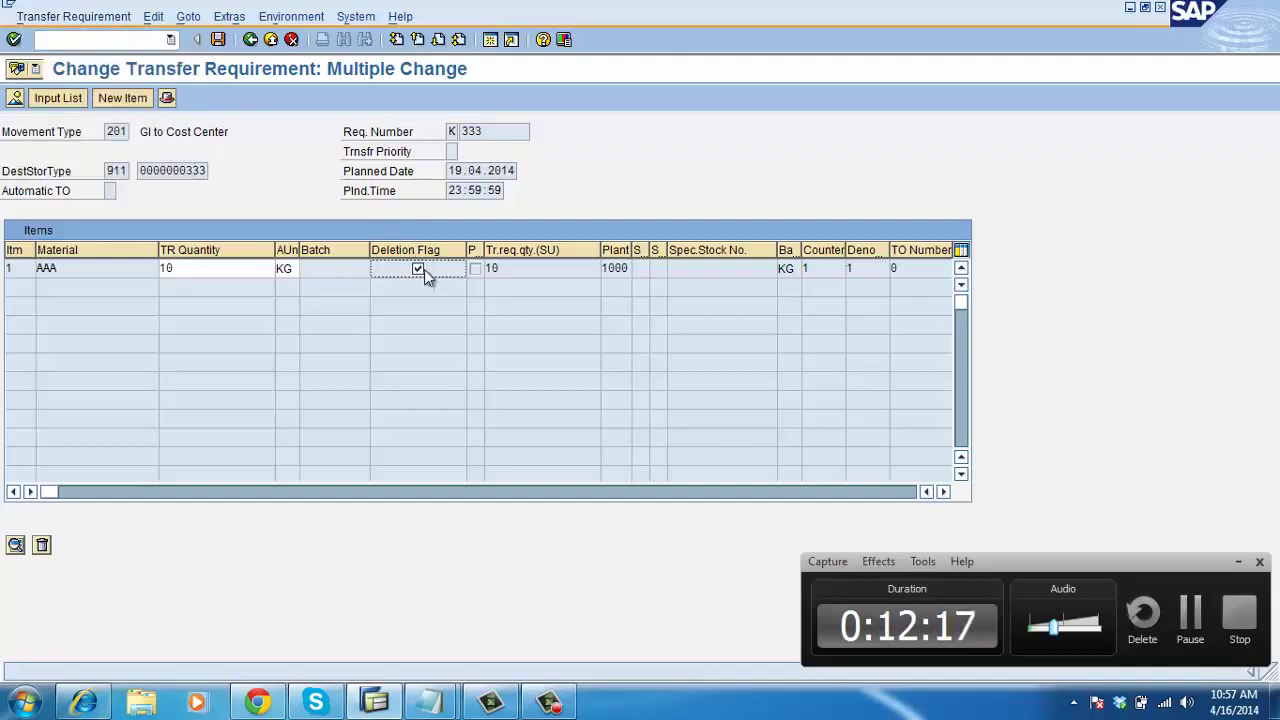
left_click(94, 20)
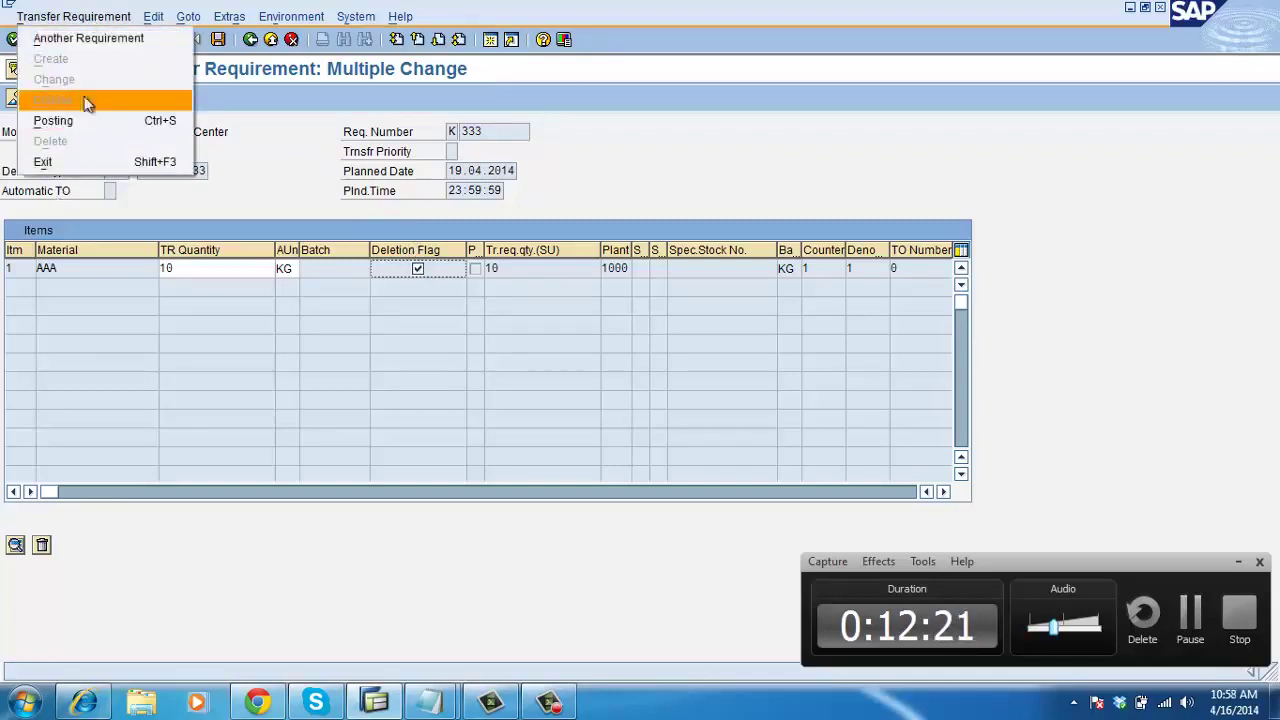
left_click(155, 207)
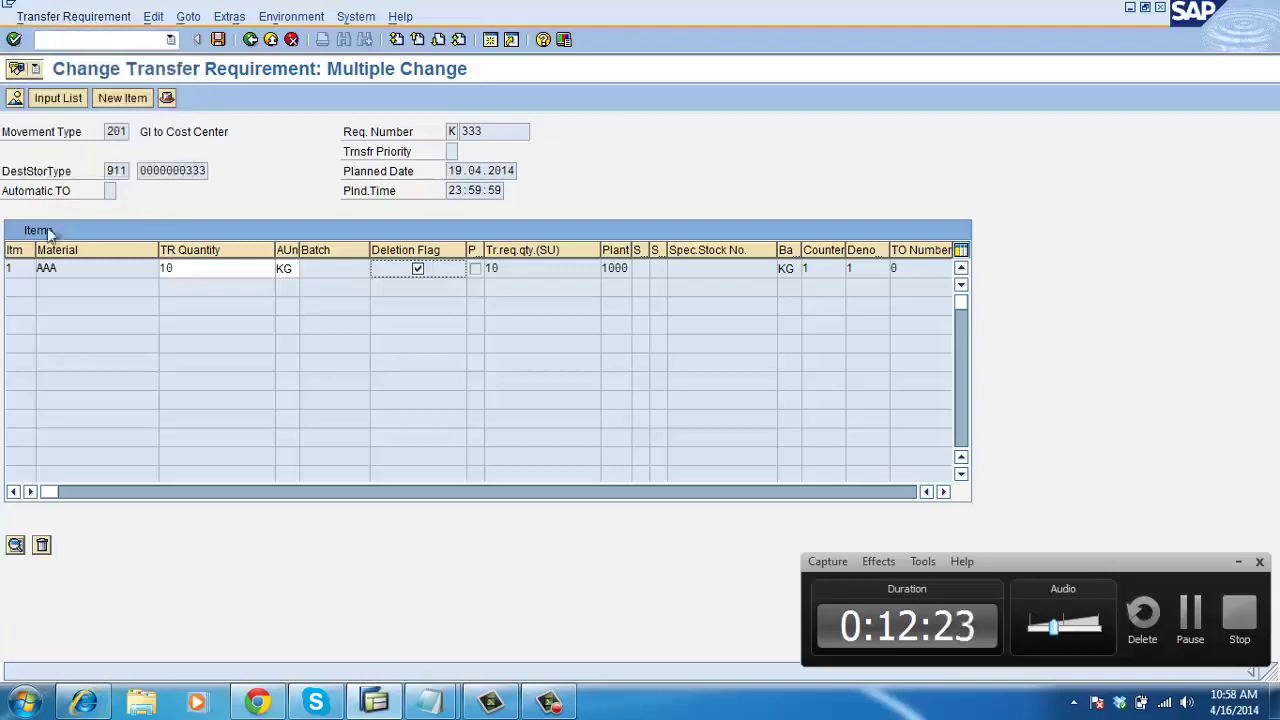
left_click(76, 18)
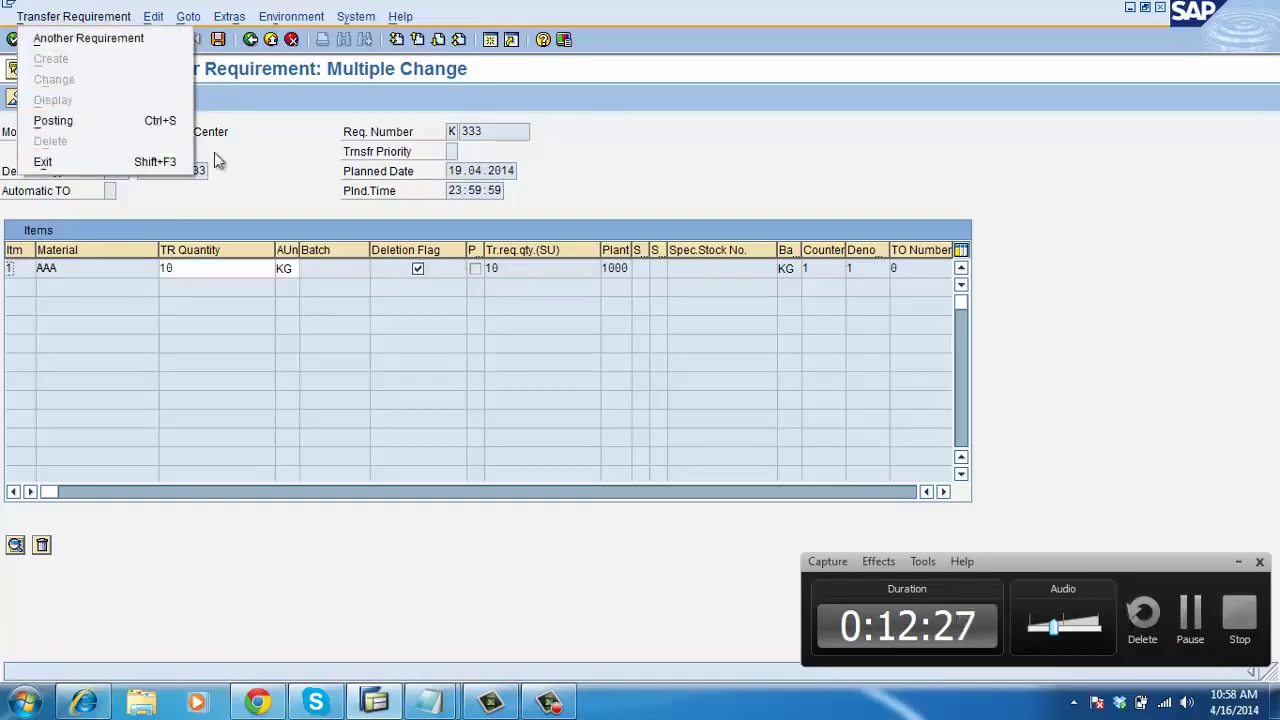
left_click(292, 190)
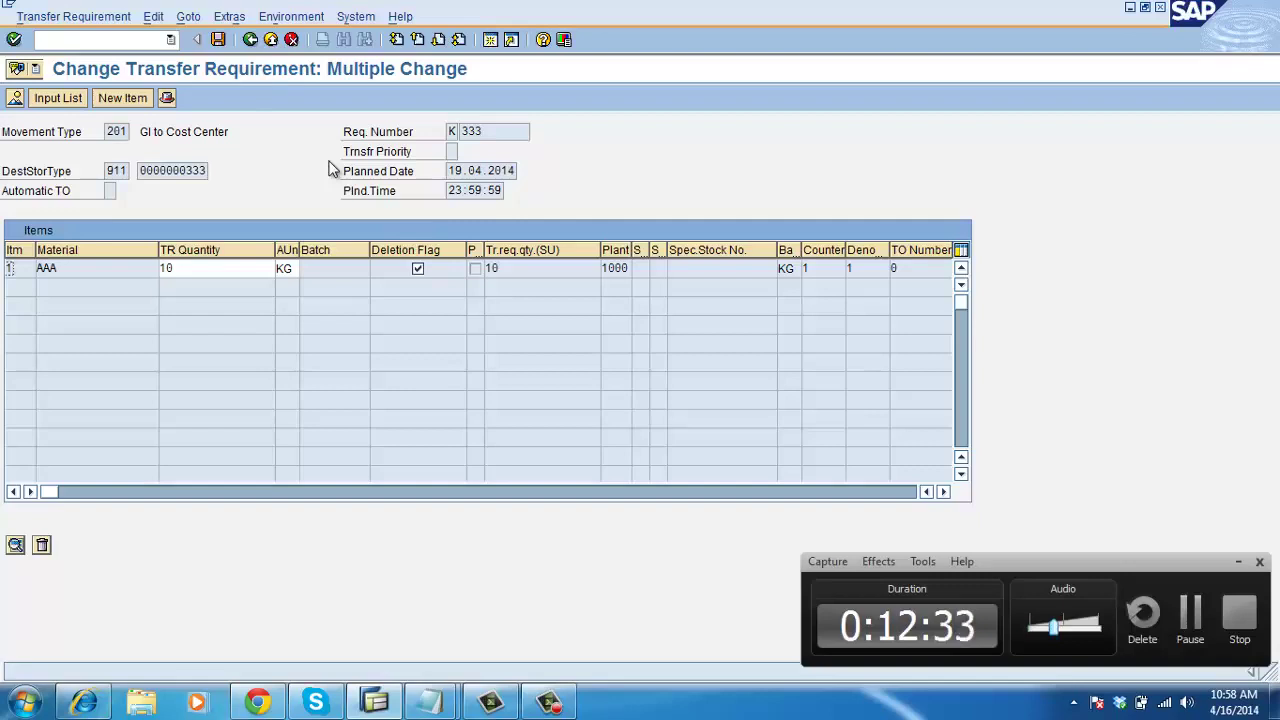
left_click(218, 39)
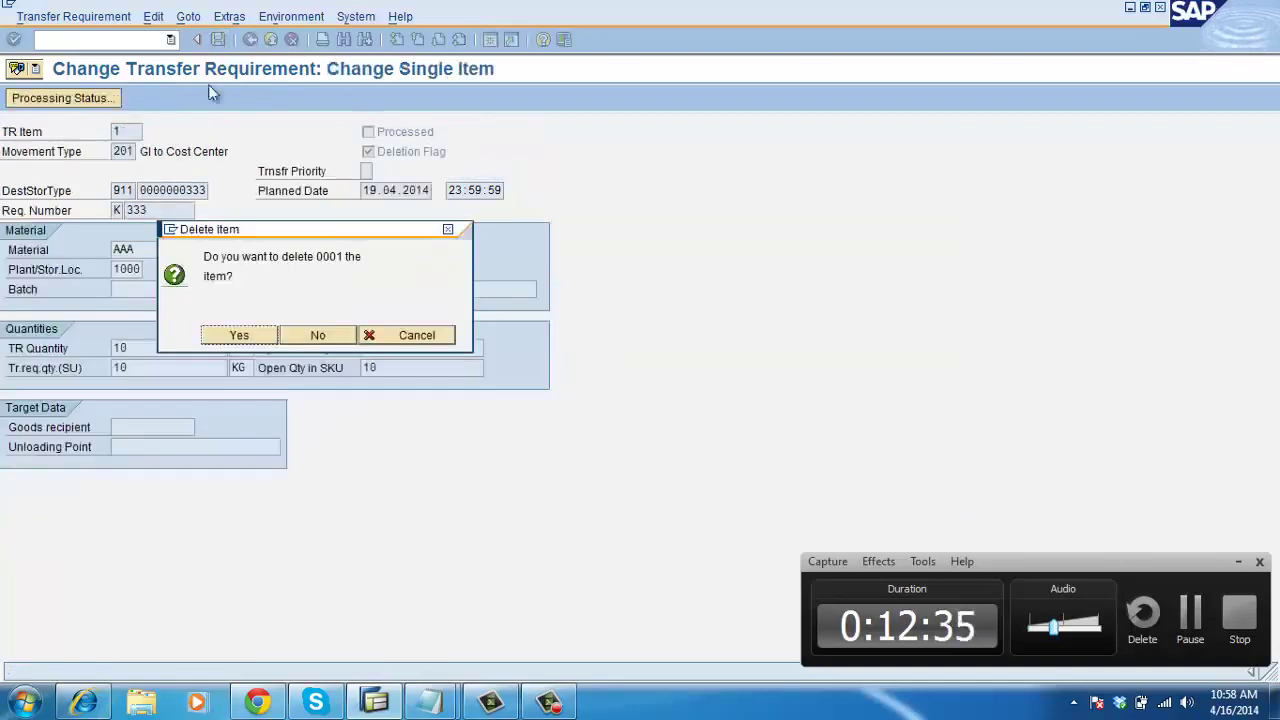
- Confirm deleting item 0001 and review the requirement's item columns in List of Changes
left_click(317, 342)
key("Return")
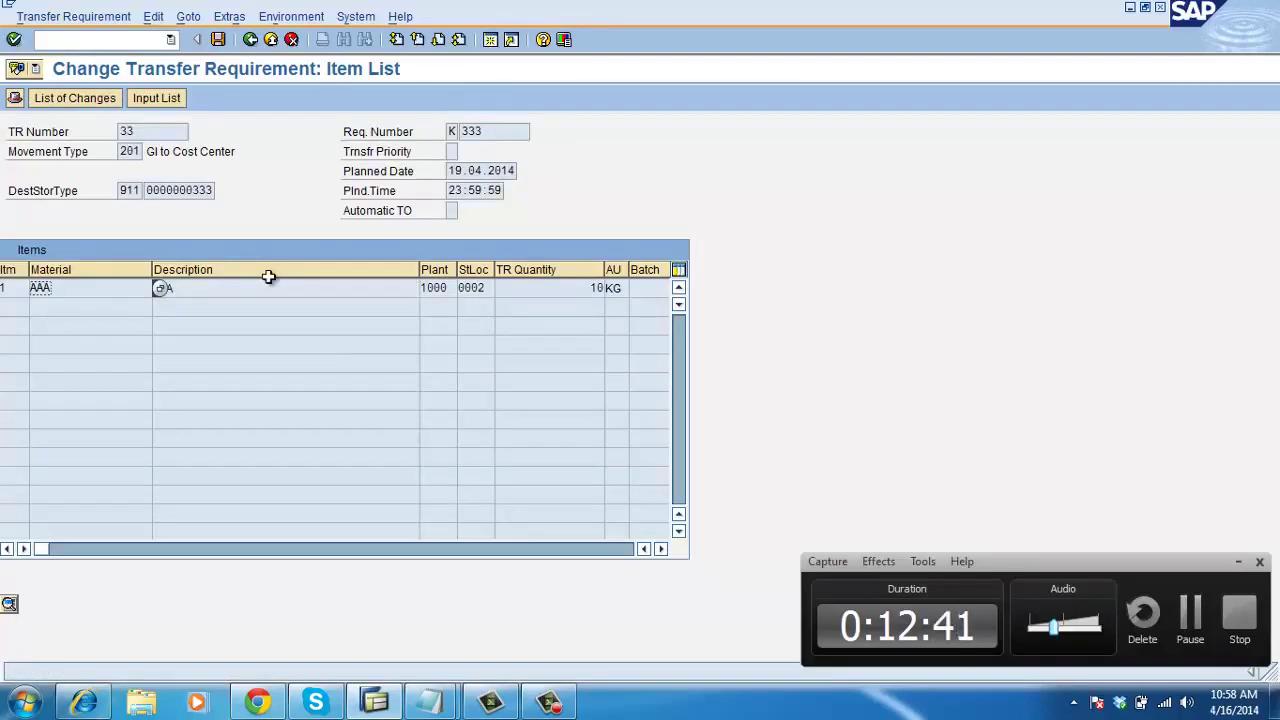
left_click(104, 98)
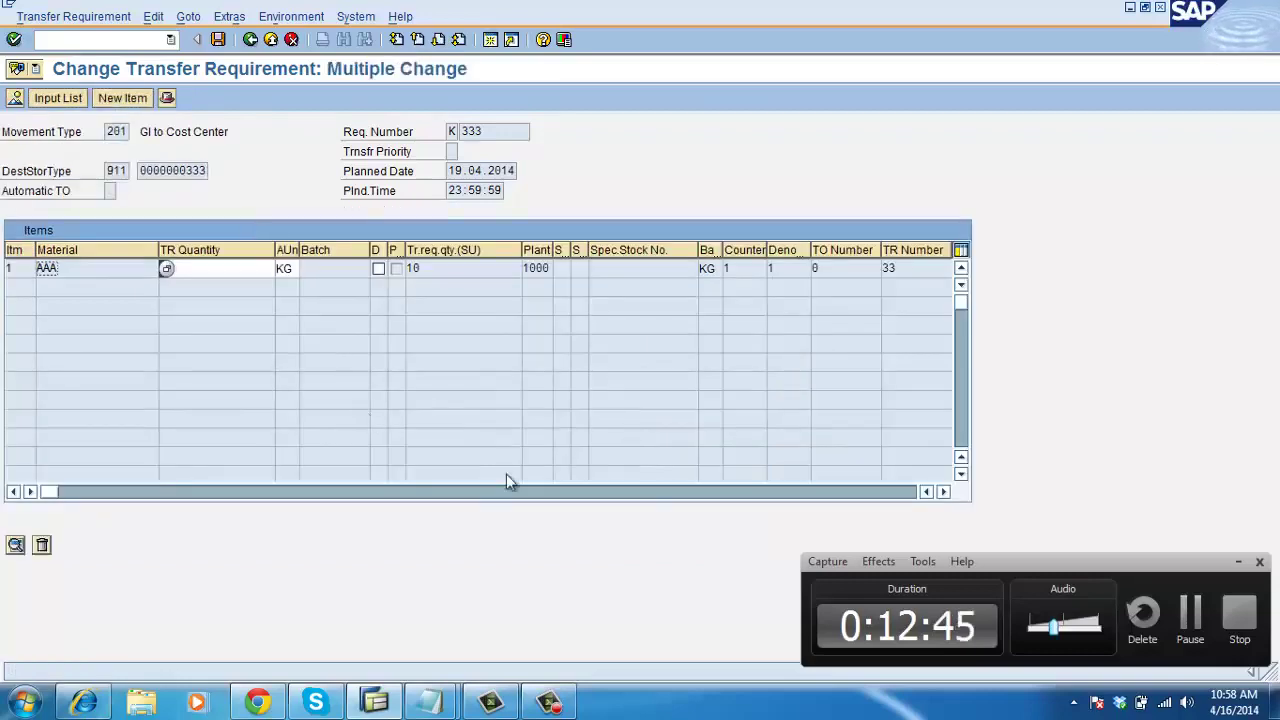
left_click(943, 494)
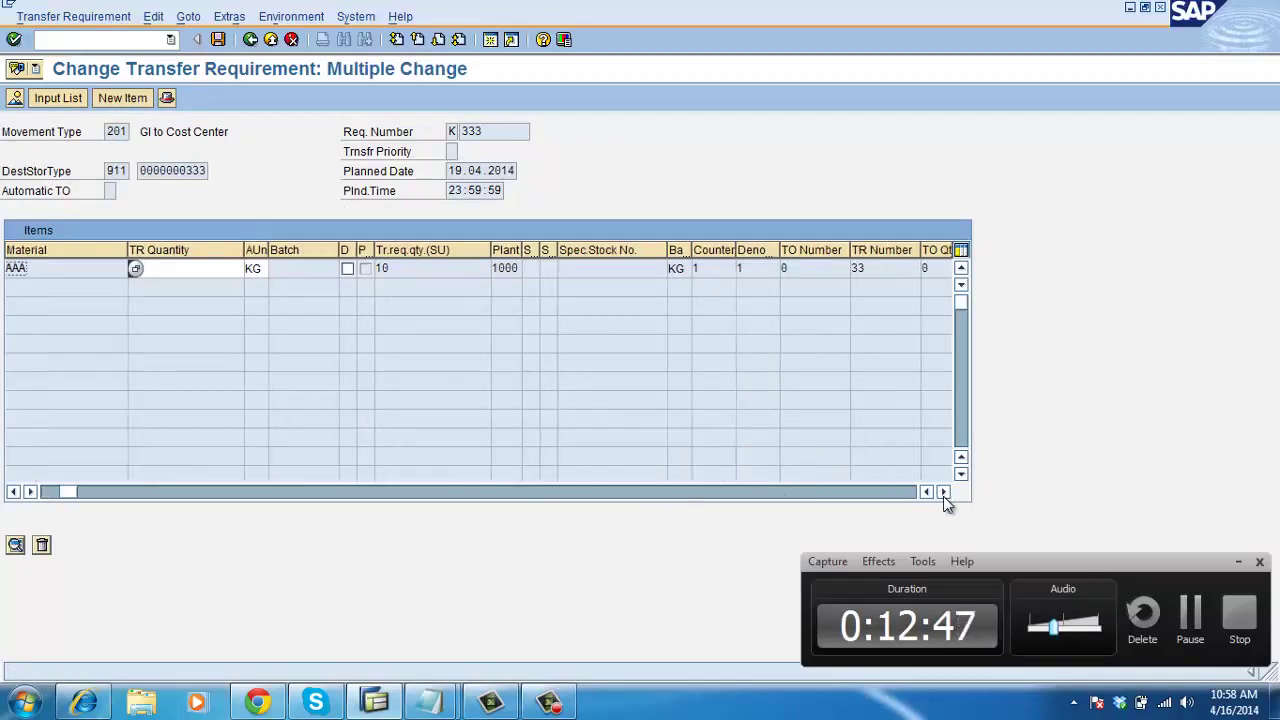
left_click(943, 494)
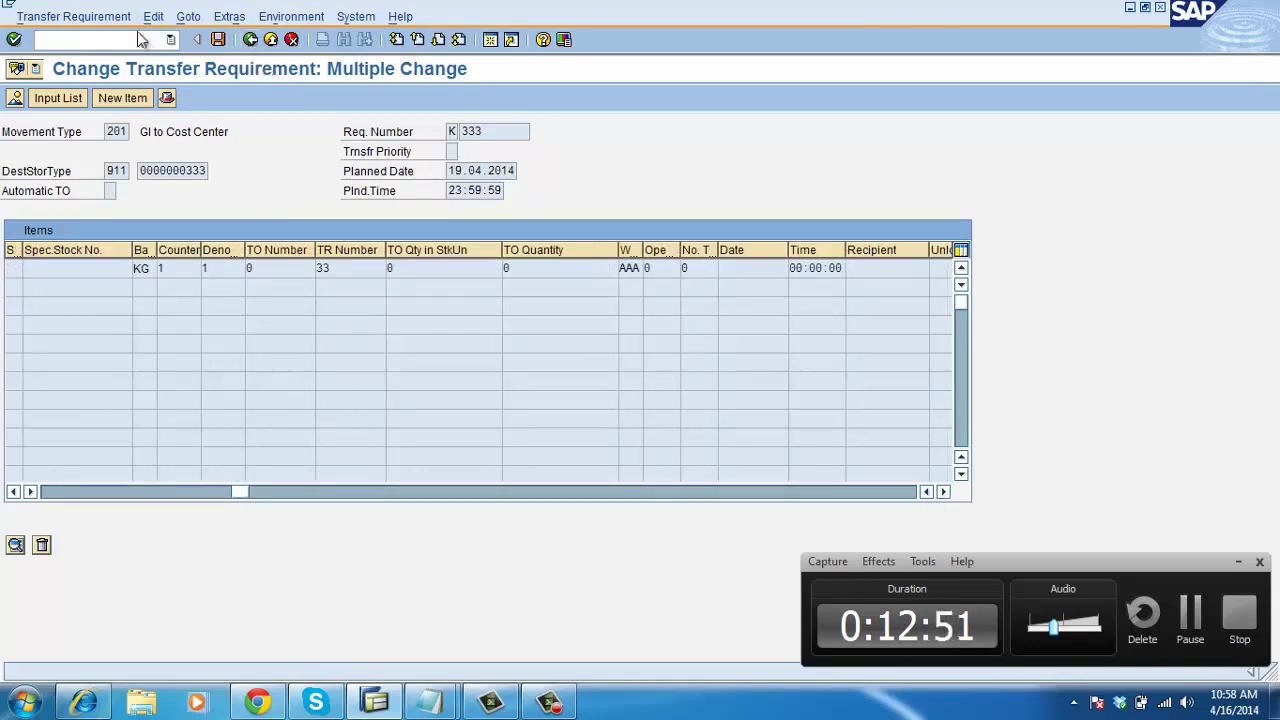
- Go back to the Change Transfer Requirement initial screen for TR 33
left_click(250, 40)
left_click(250, 40)
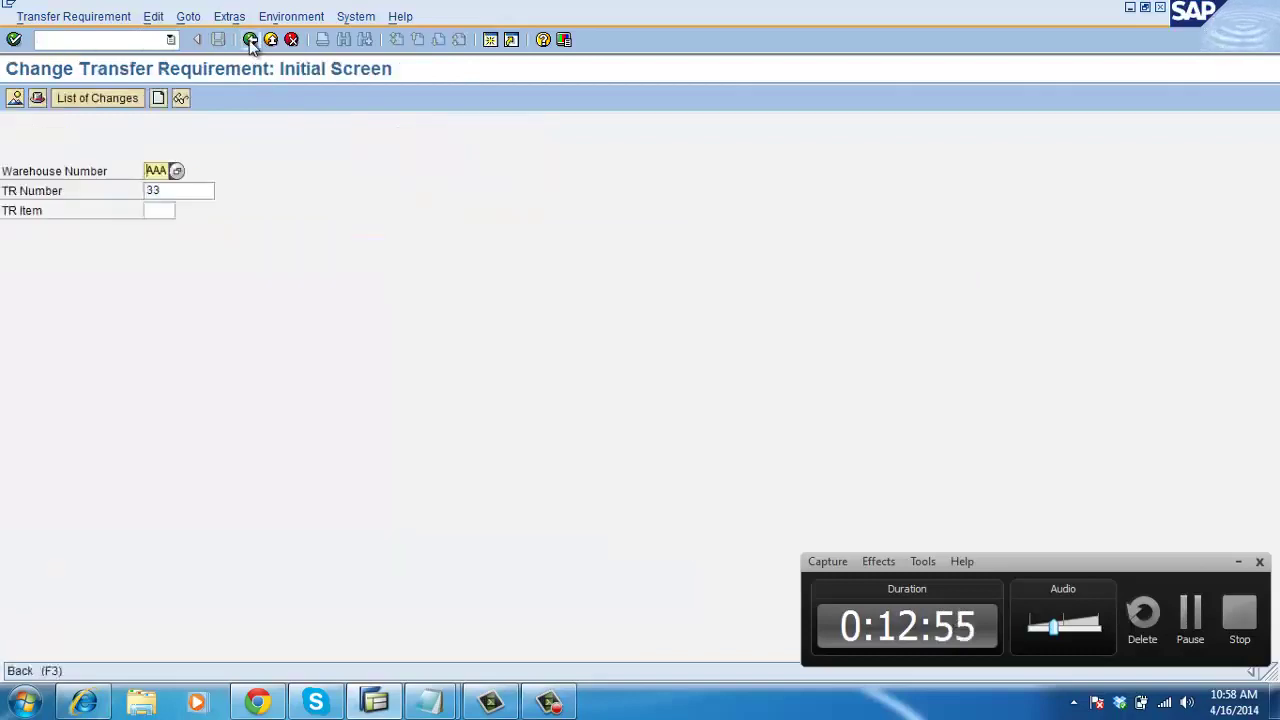
left_click(250, 40)
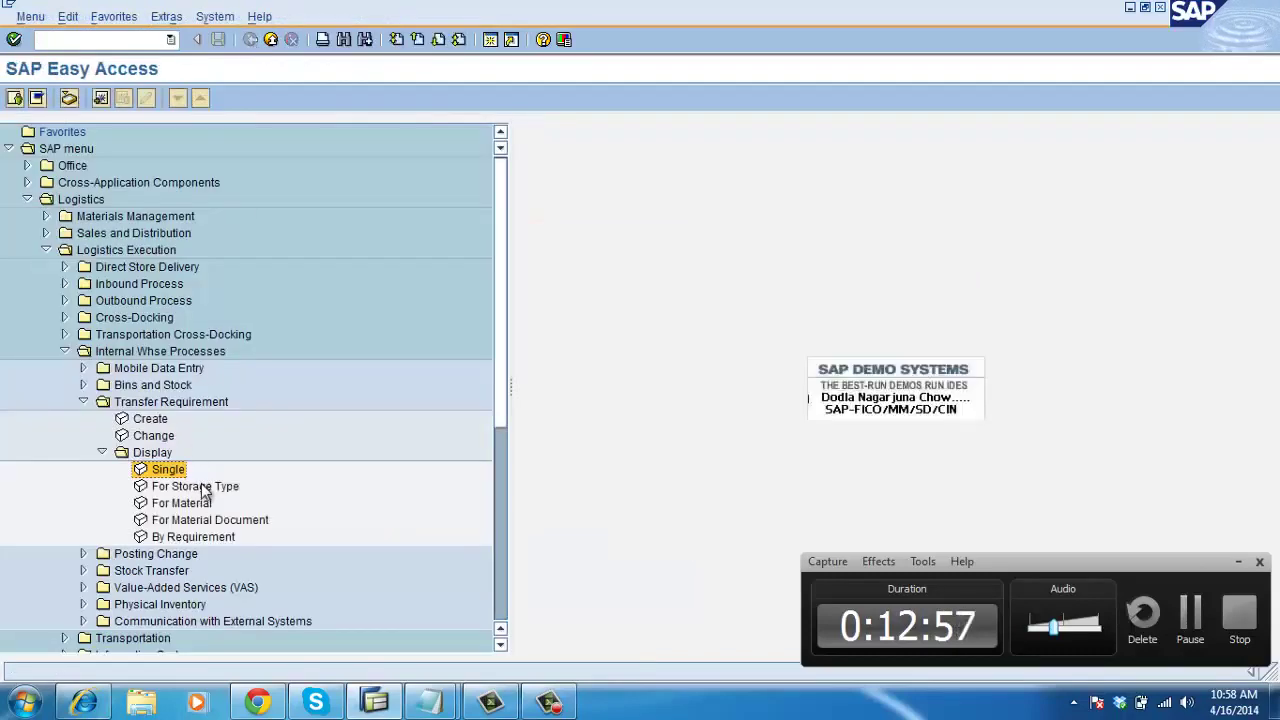
double_click(220, 528)
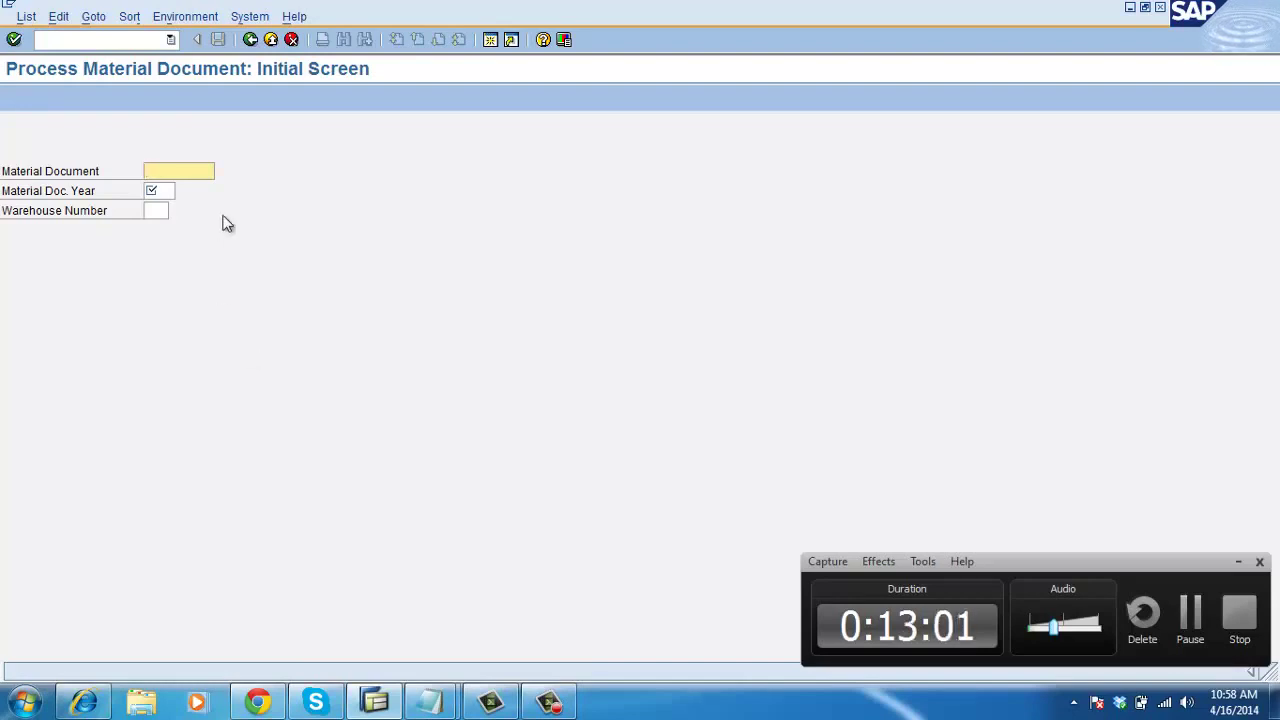
left_click(164, 190)
type("2014")
left_click(160, 212)
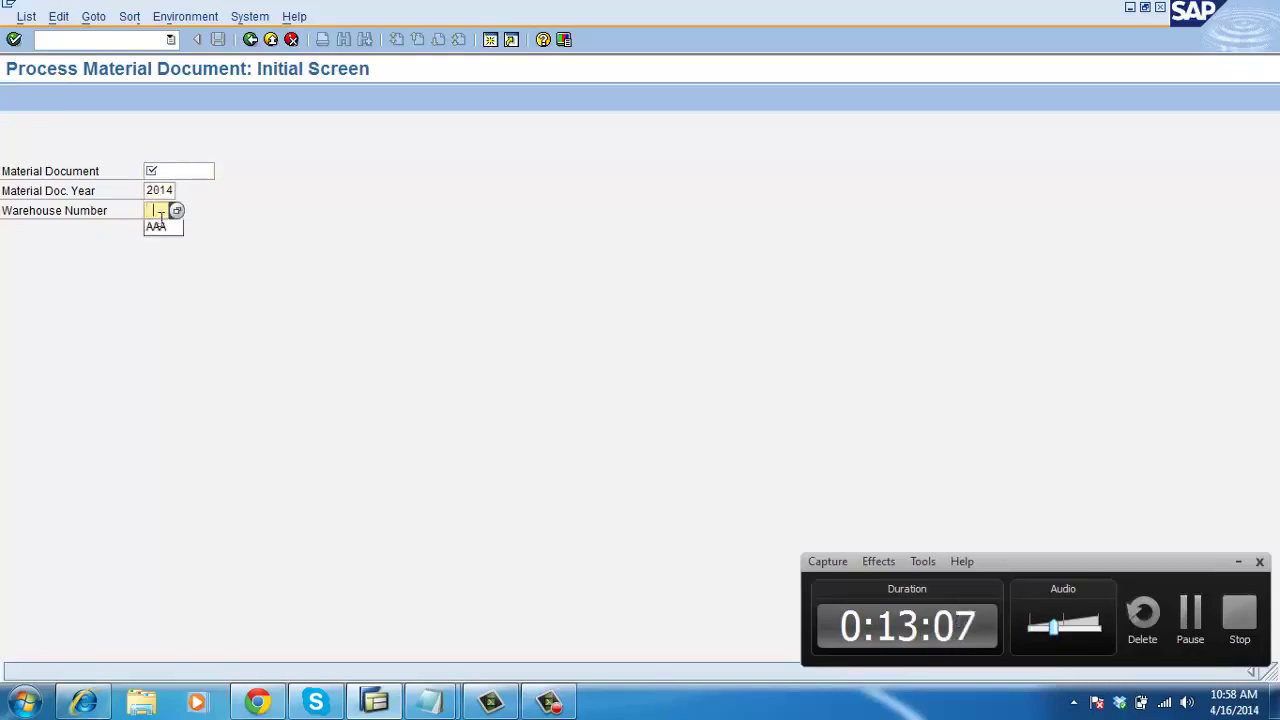
left_click(166, 237)
type("aa")
left_click(163, 229)
left_click(177, 176)
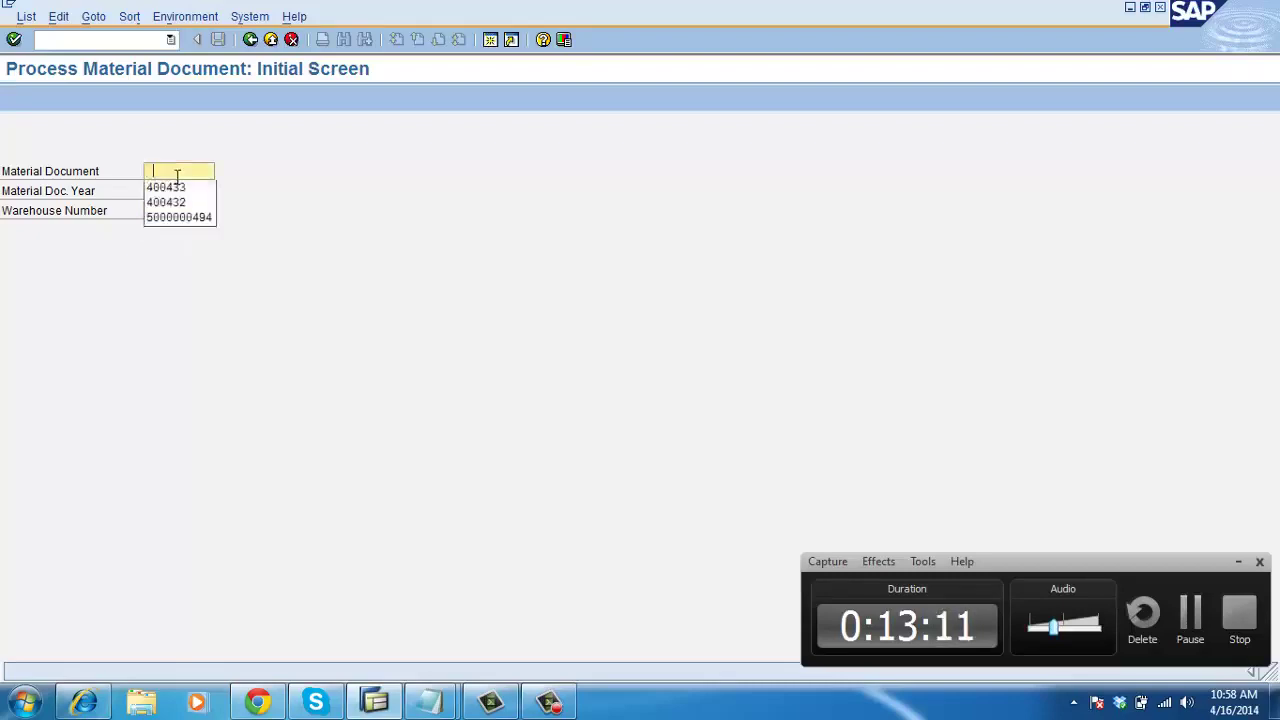
key("Return")
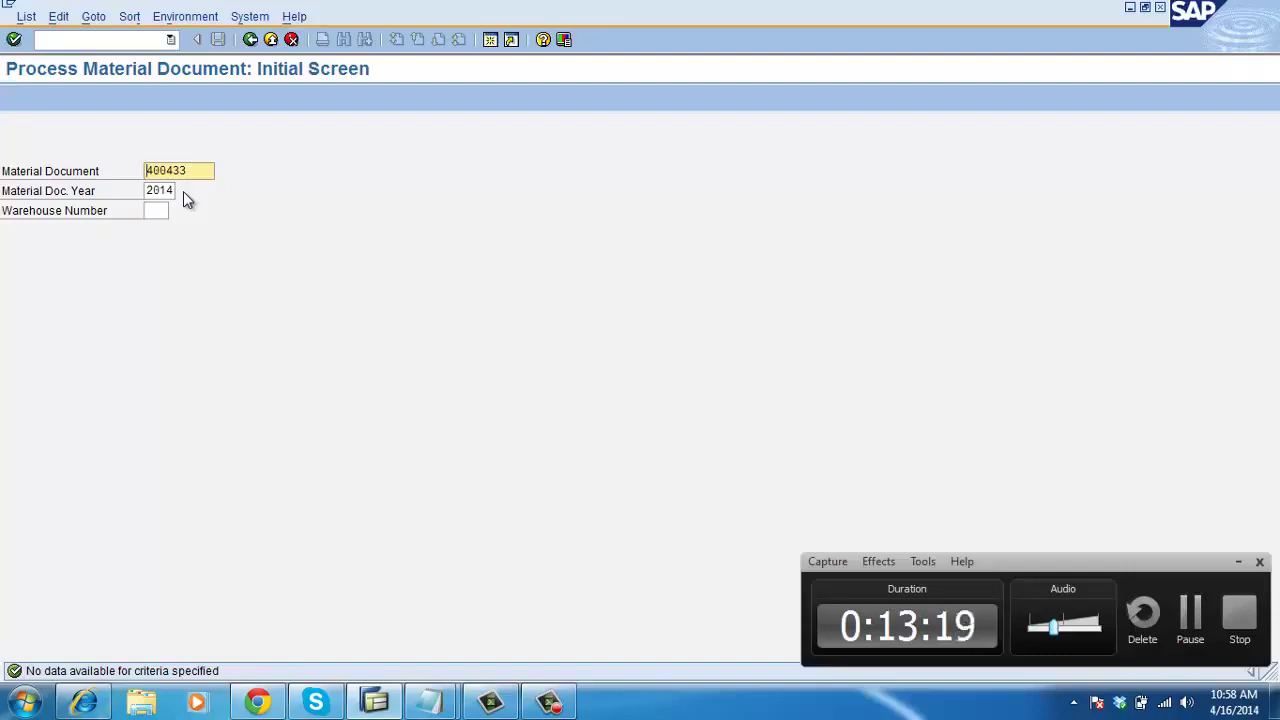
left_click(250, 39)
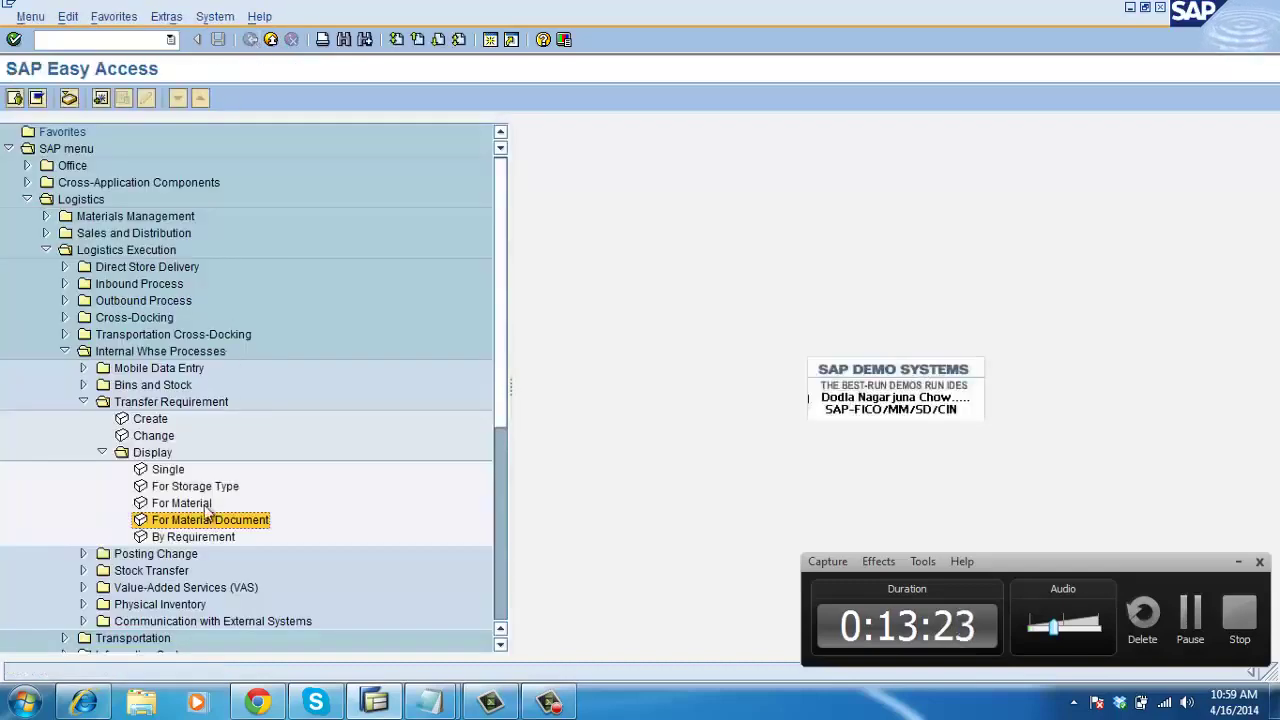
- List transfer requirements by requirement 333 and check the available requirement types
double_click(203, 537)
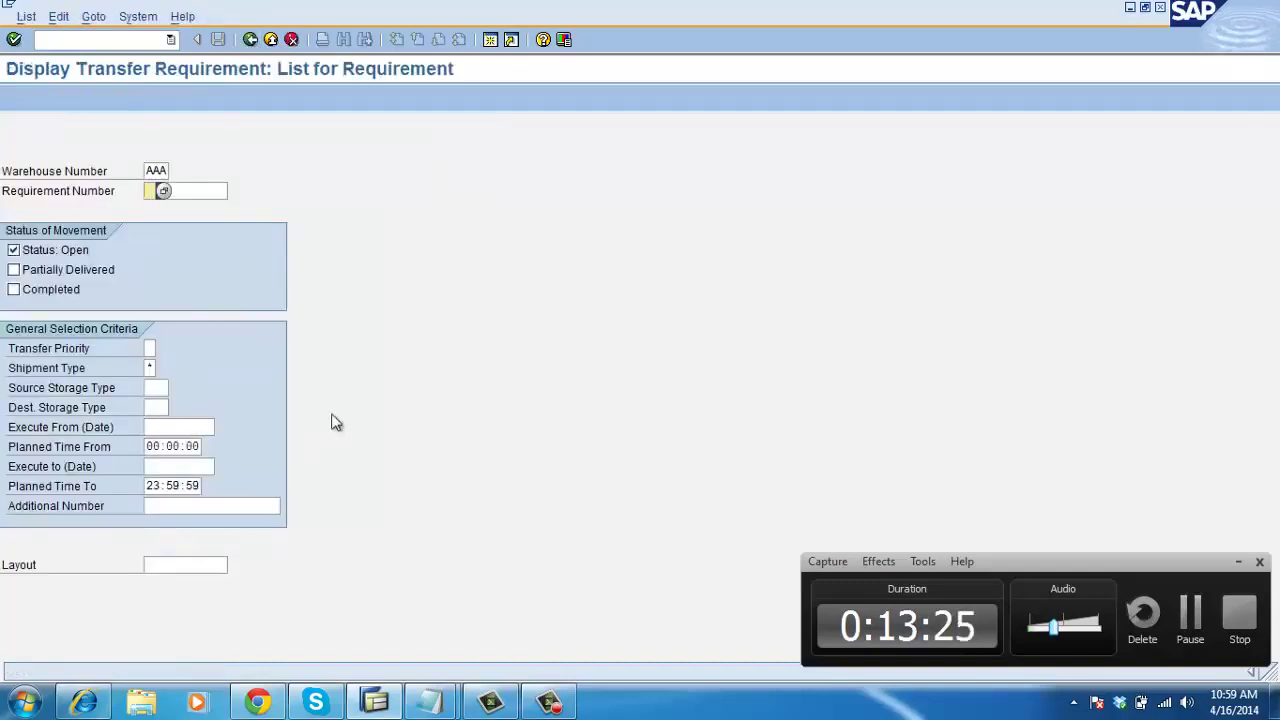
left_click(173, 191)
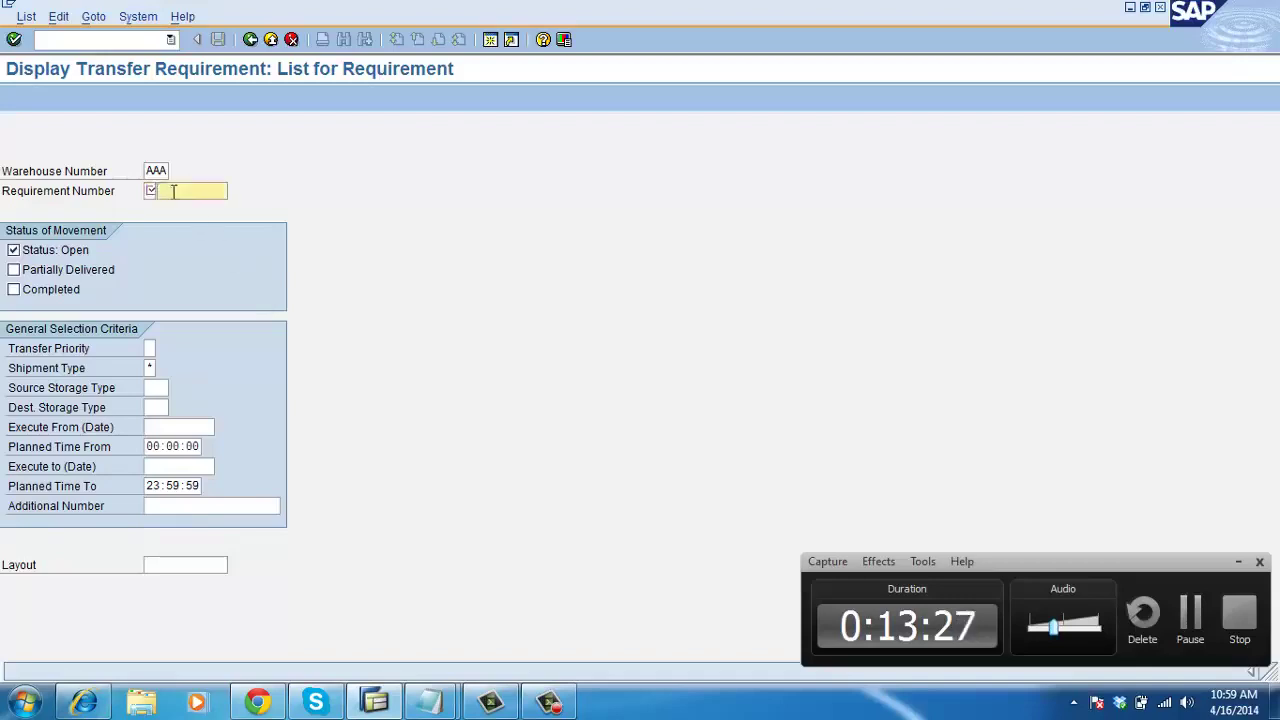
type("333")
key("Return")
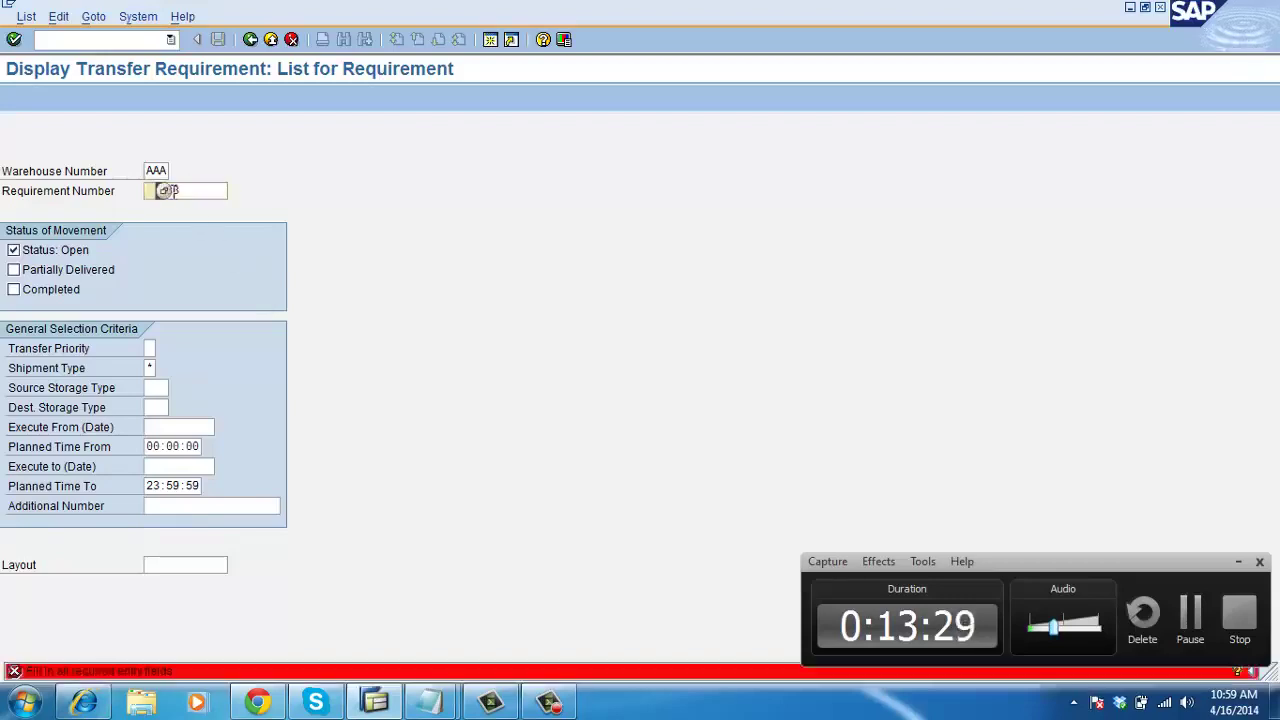
key("F8")
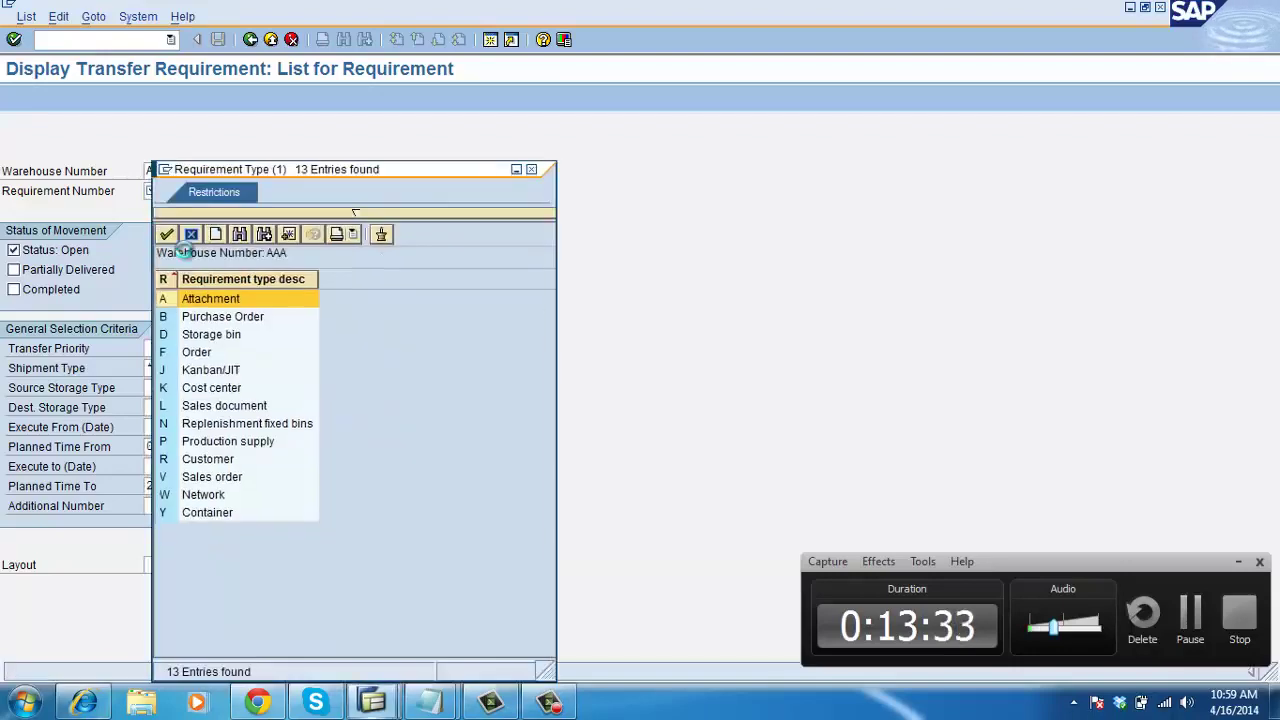
left_click(531, 169)
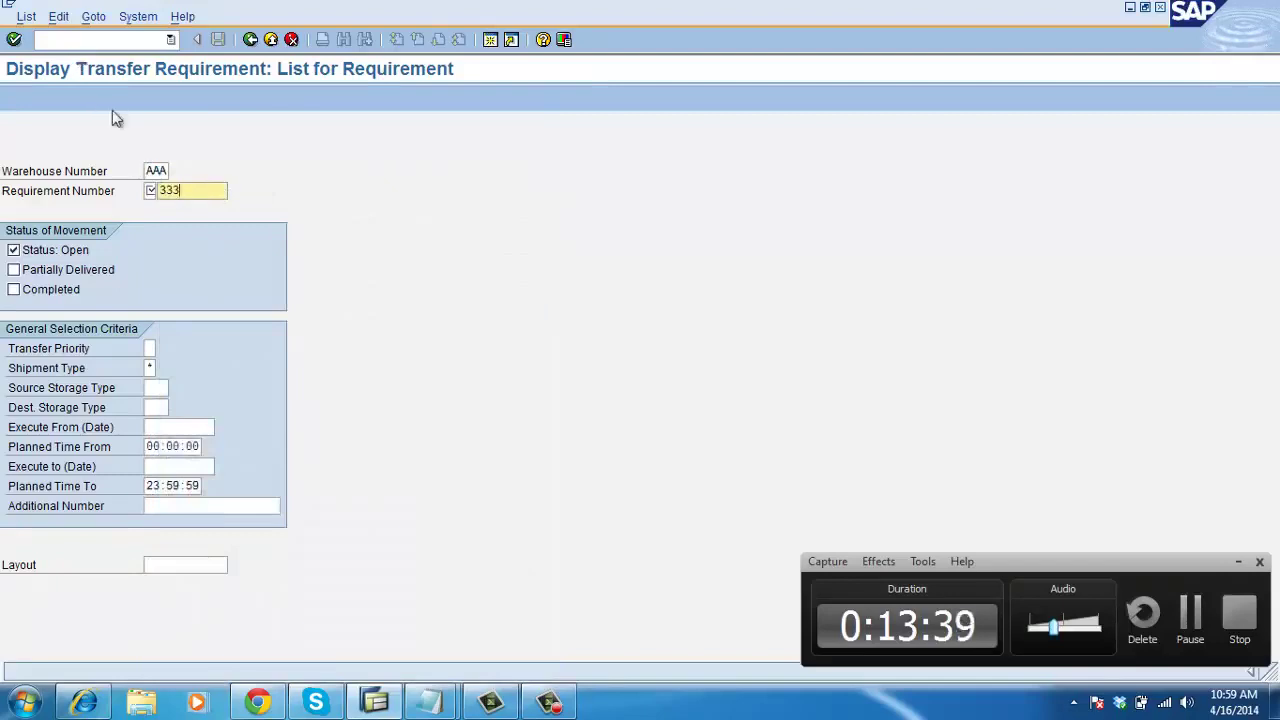
- Jump to Create Transfer Requirement with /nlb01
left_click(75, 40)
type("/nlb01")
key("Return")
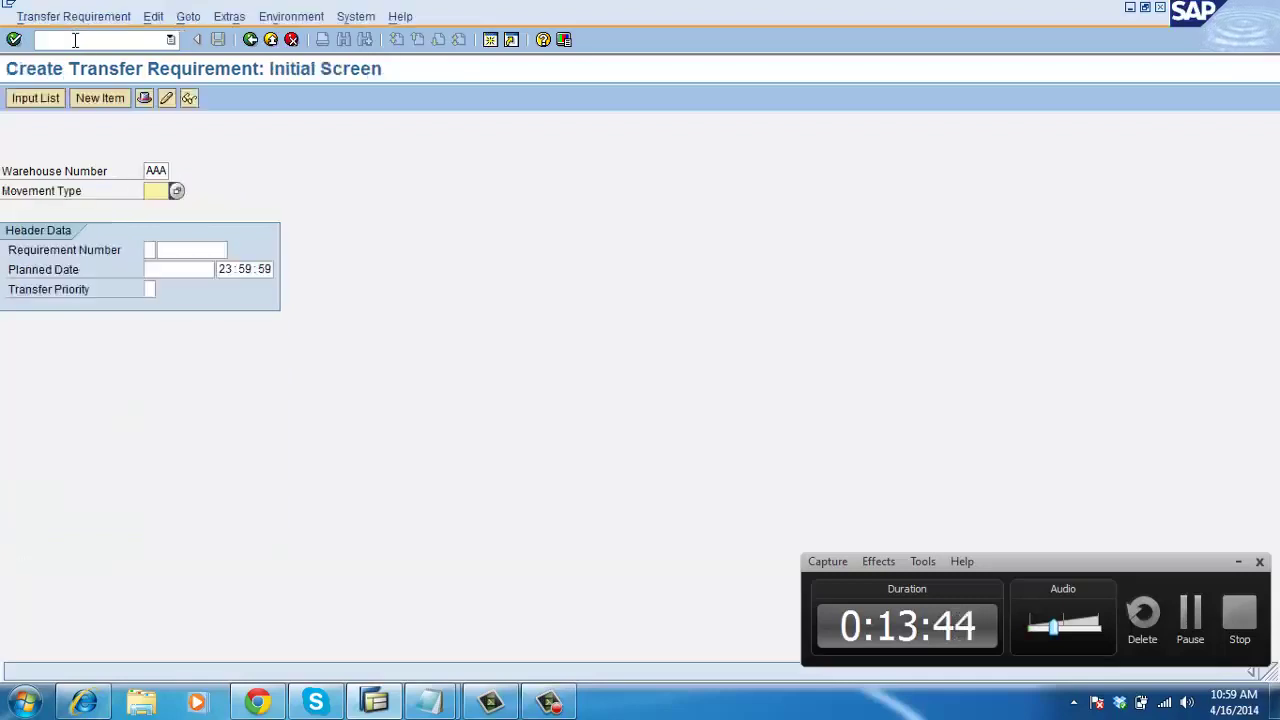
- Enter requirement number 111 and movement type 201 in the transfer requirement header
left_click(195, 251)
type("111")
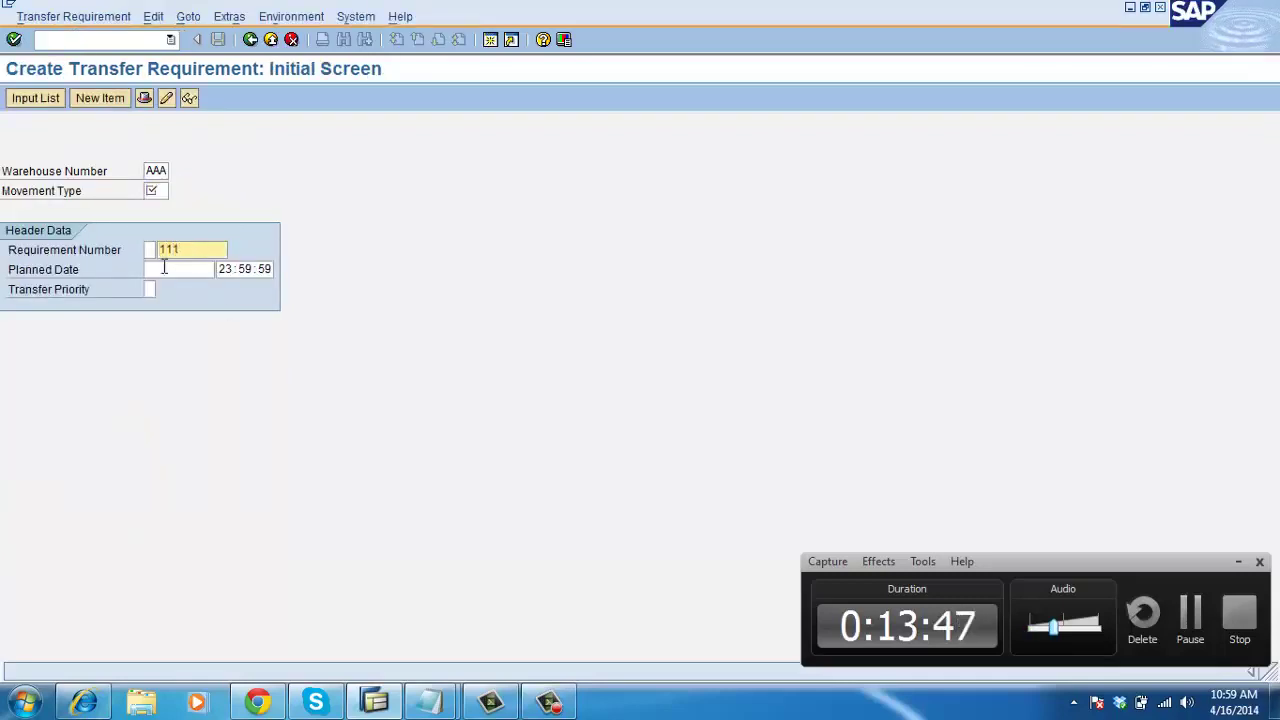
left_click(162, 190)
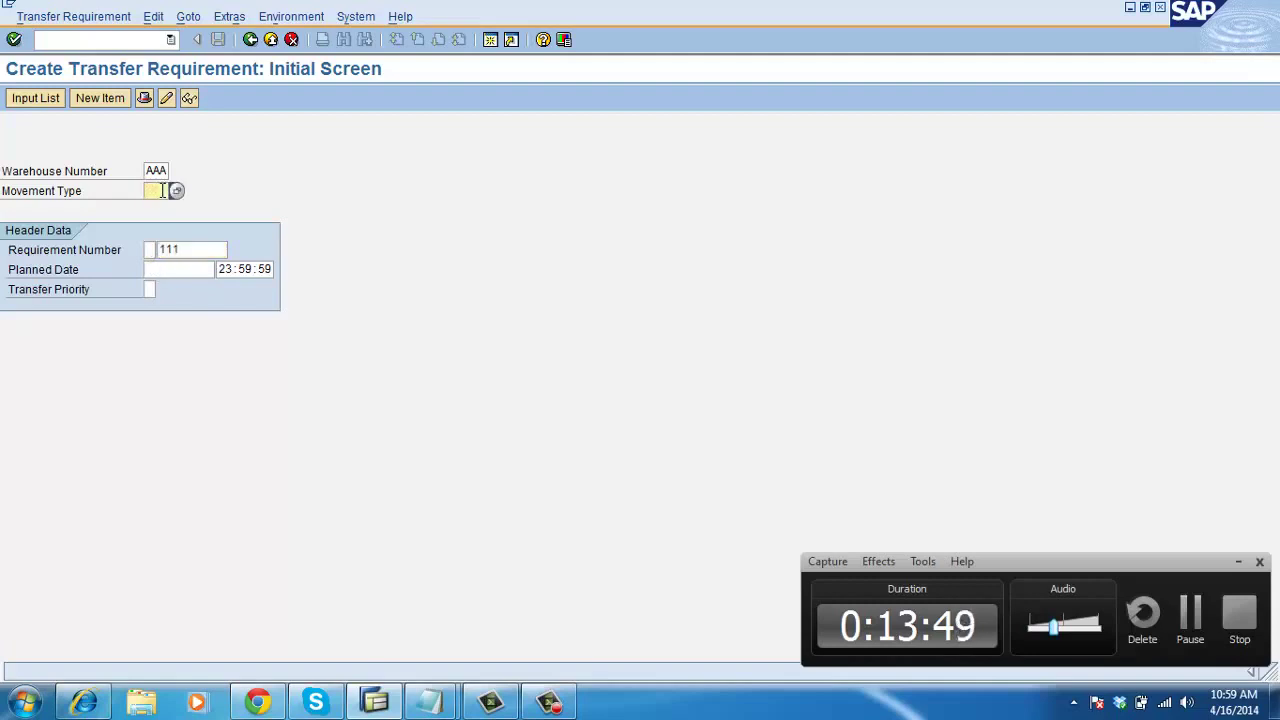
type("201")
key("Return")
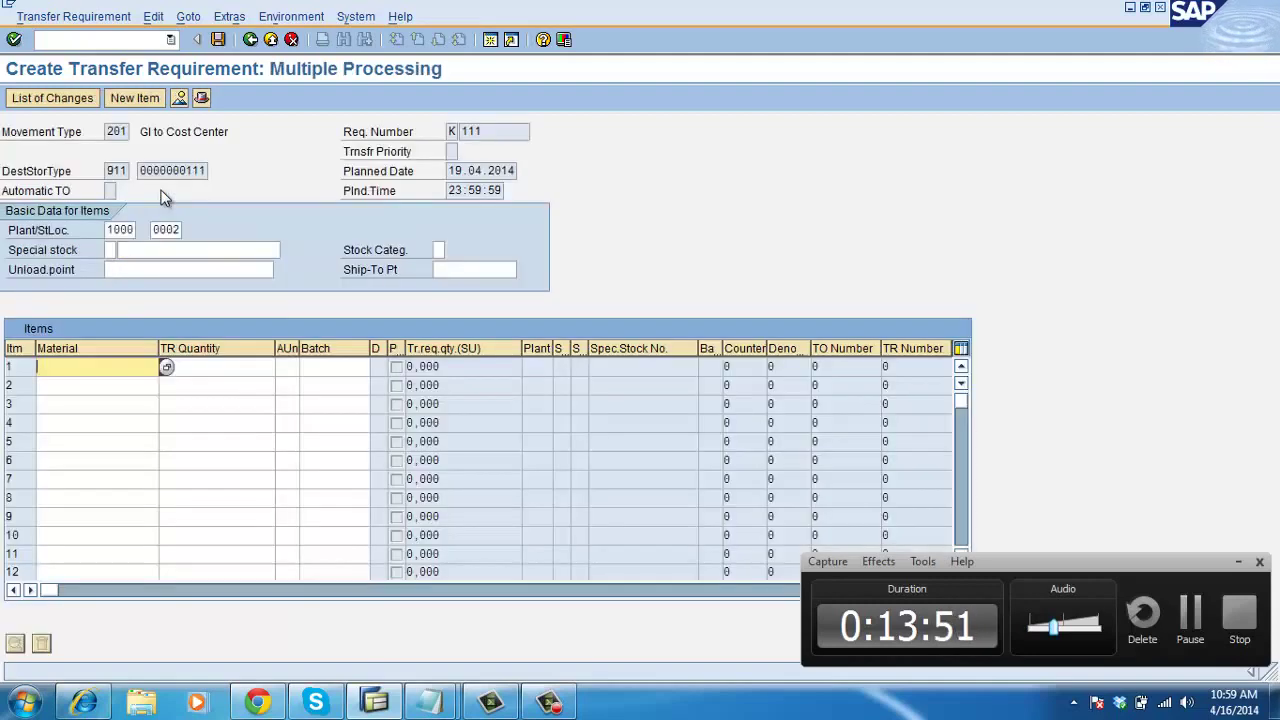
- Add 10 of material AAA, save as transfer requirement 34, and go back
type("A")
left_click(80, 384)
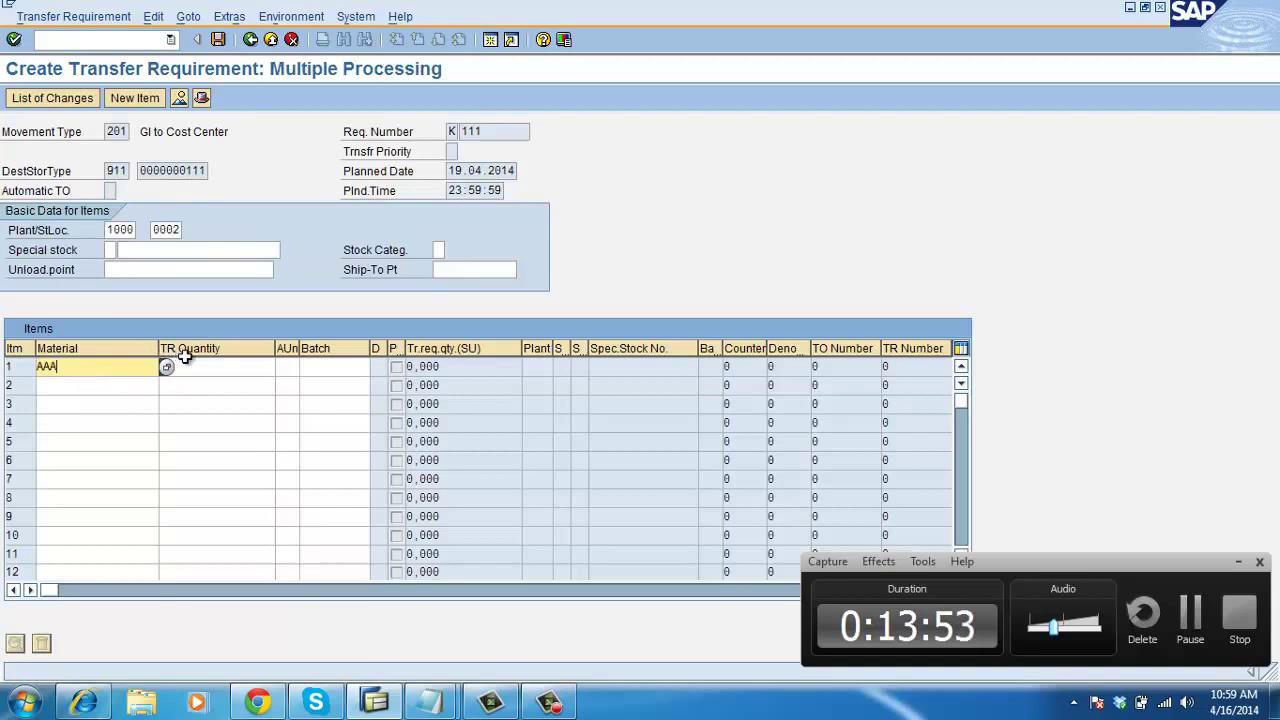
left_click(185, 355)
type("10")
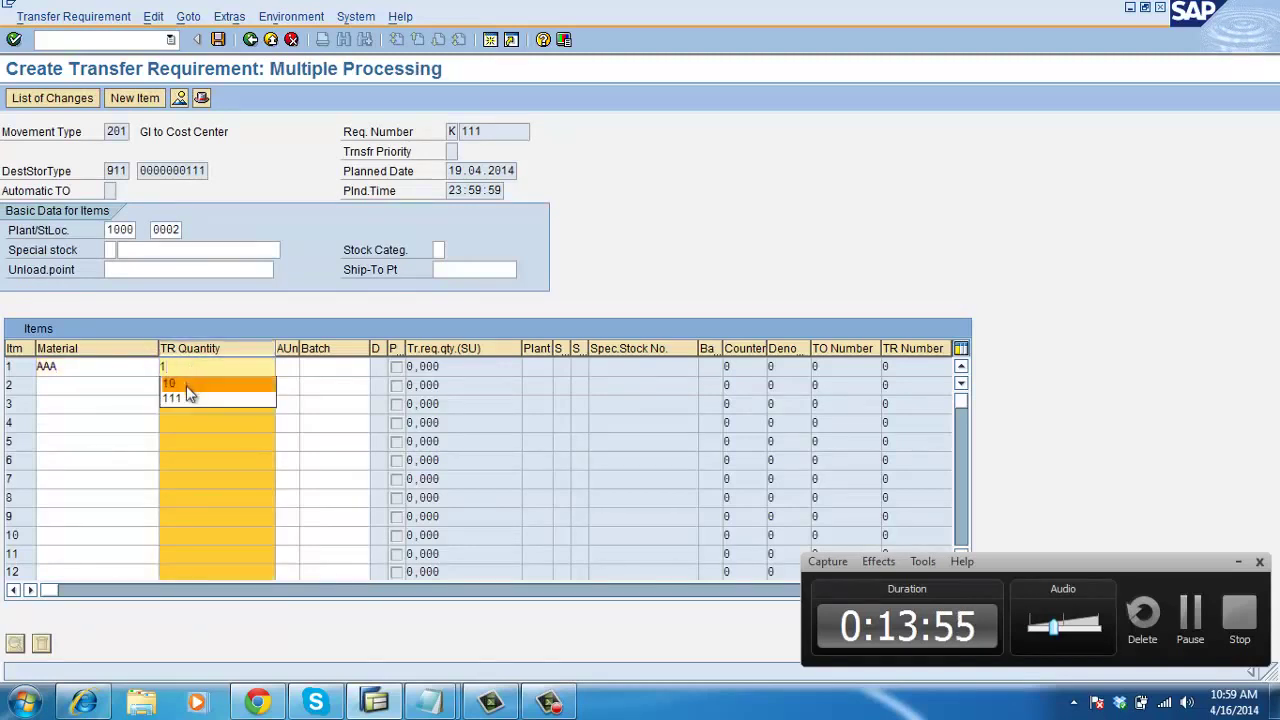
left_click(218, 39)
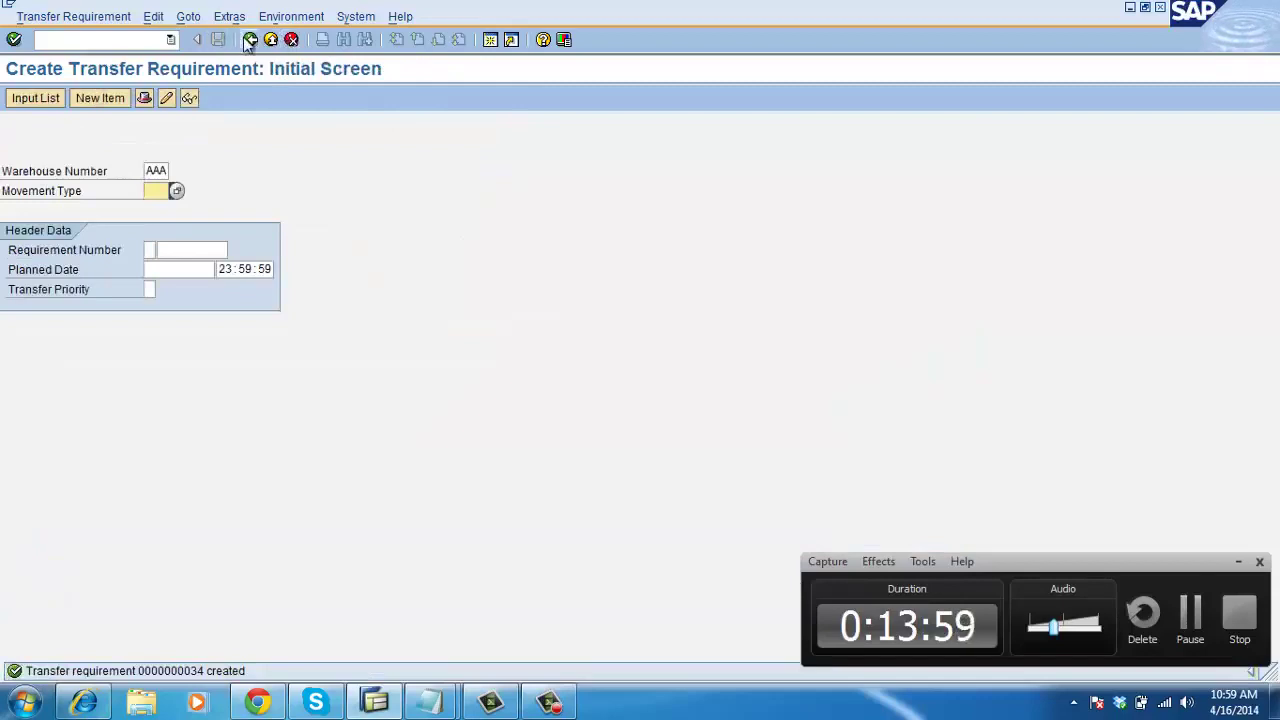
left_click(133, 36)
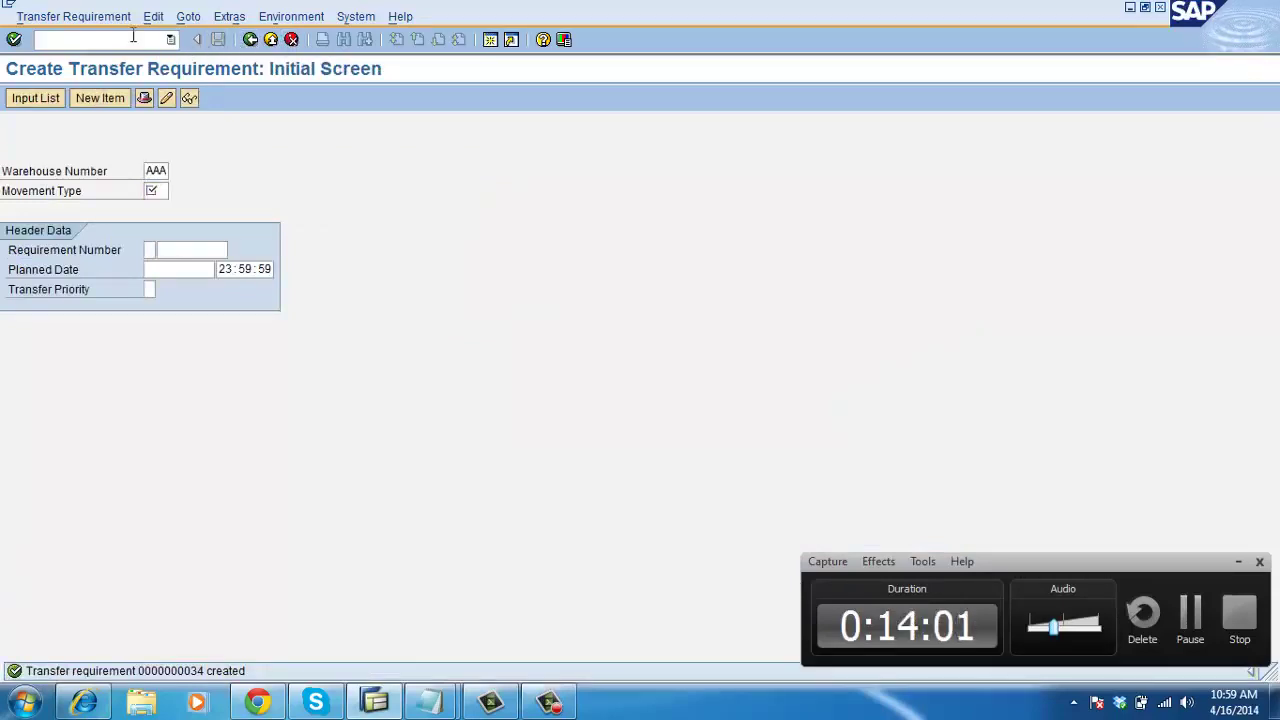
left_click(250, 39)
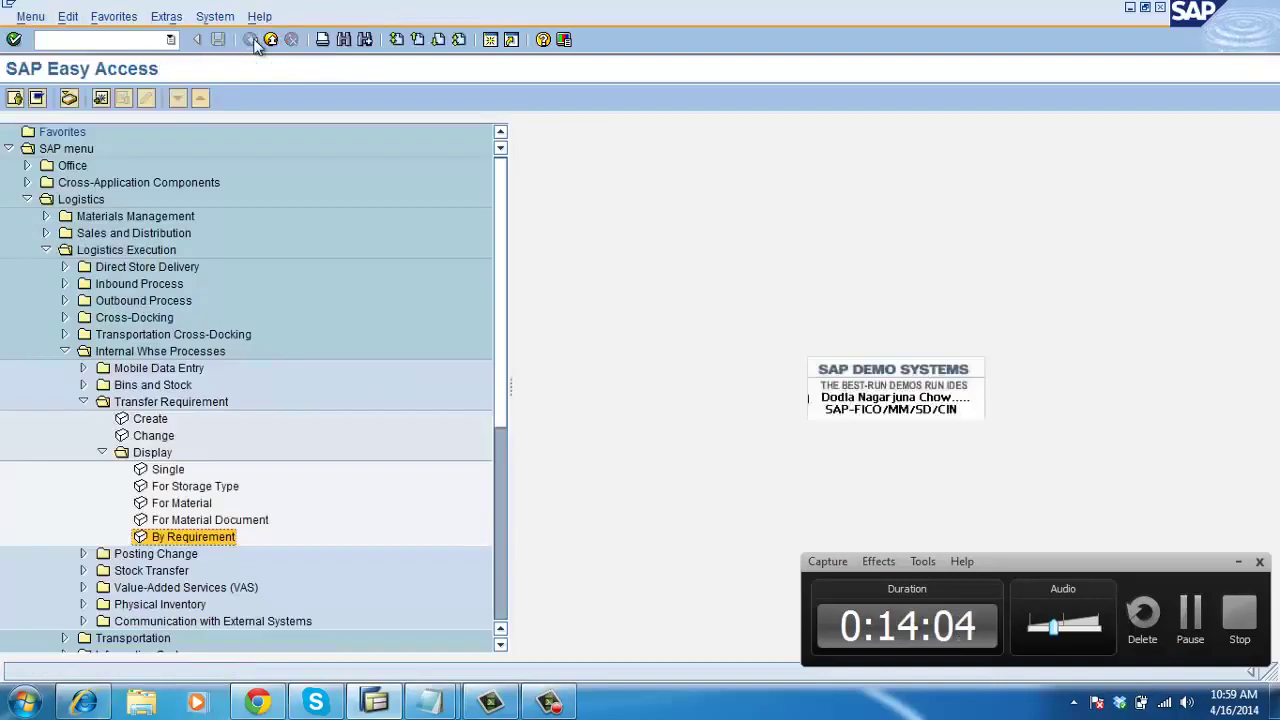
- List transfer requirements for cost-center requirement 111, showing TR 34, then return to selection
double_click(197, 537)
left_click(197, 192)
type("1")
key("Return")
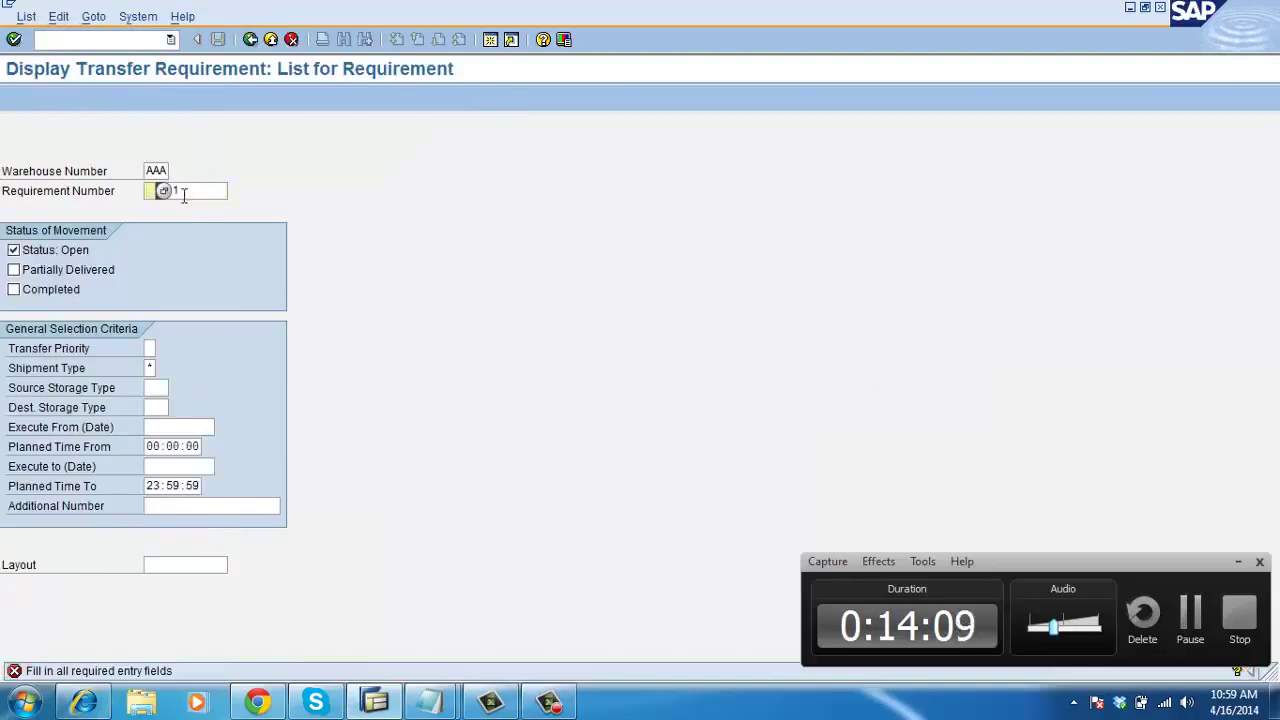
left_click(163, 191)
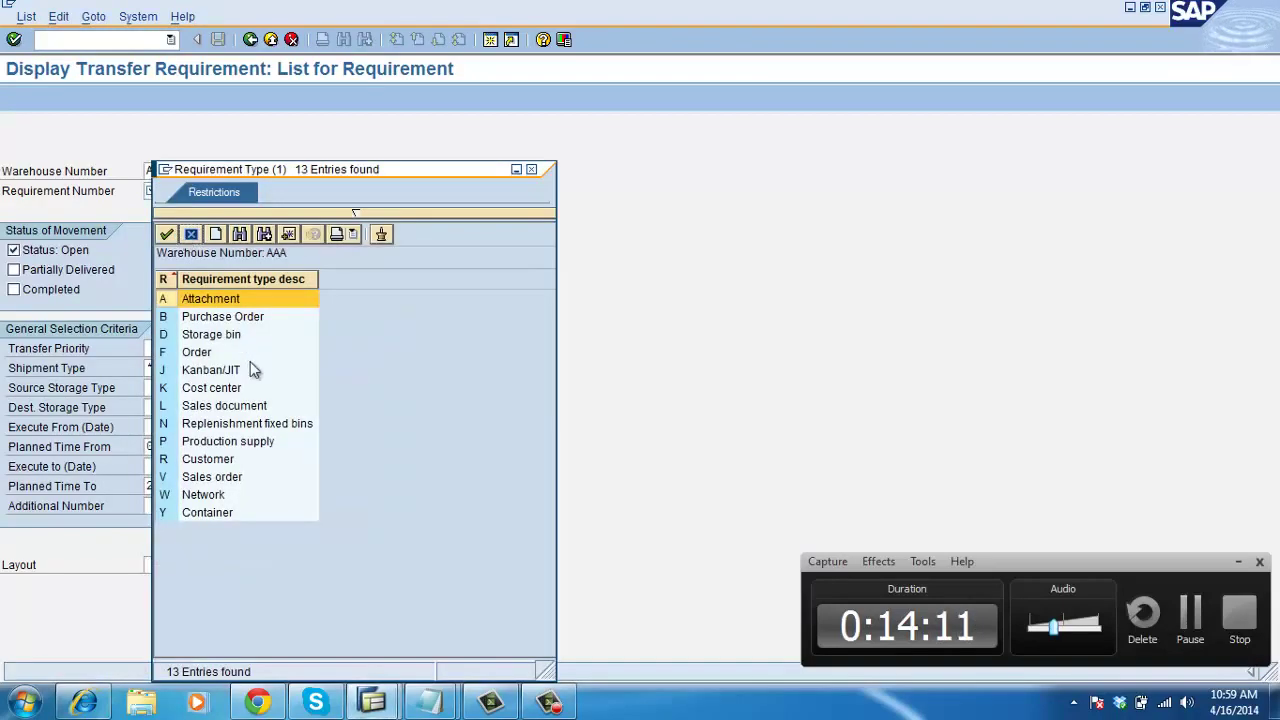
double_click(228, 388)
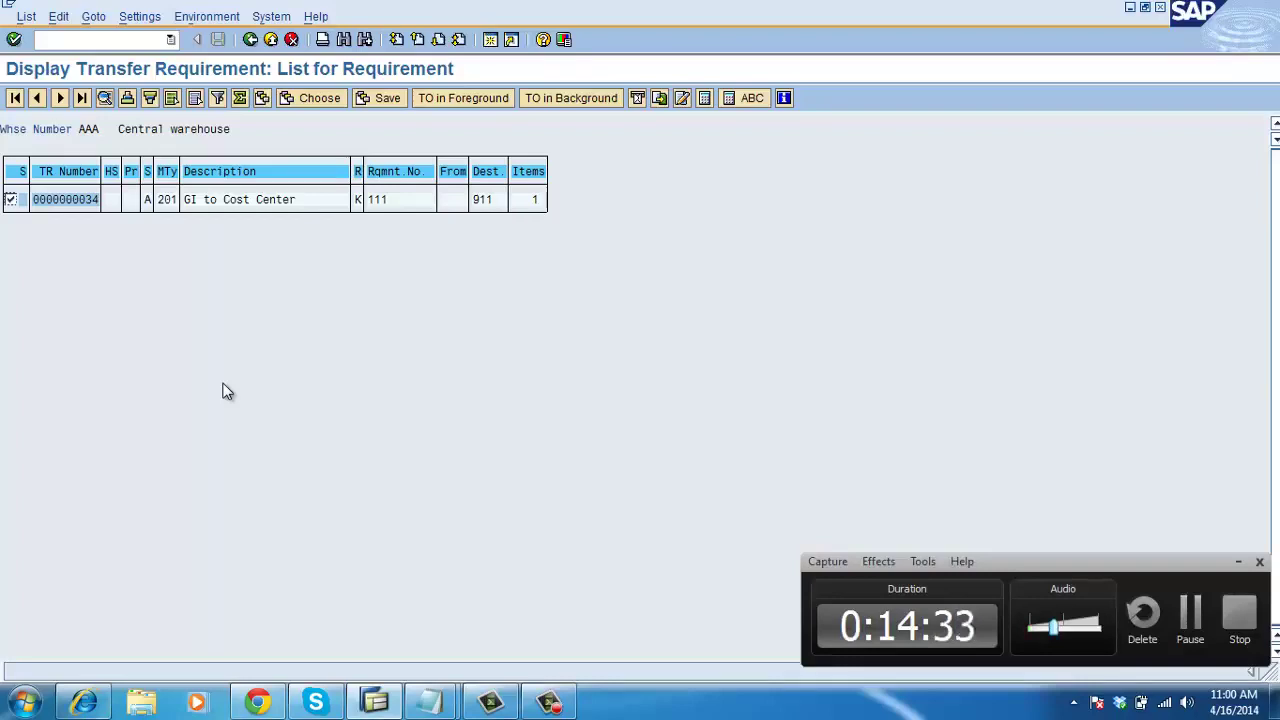
left_click(250, 40)
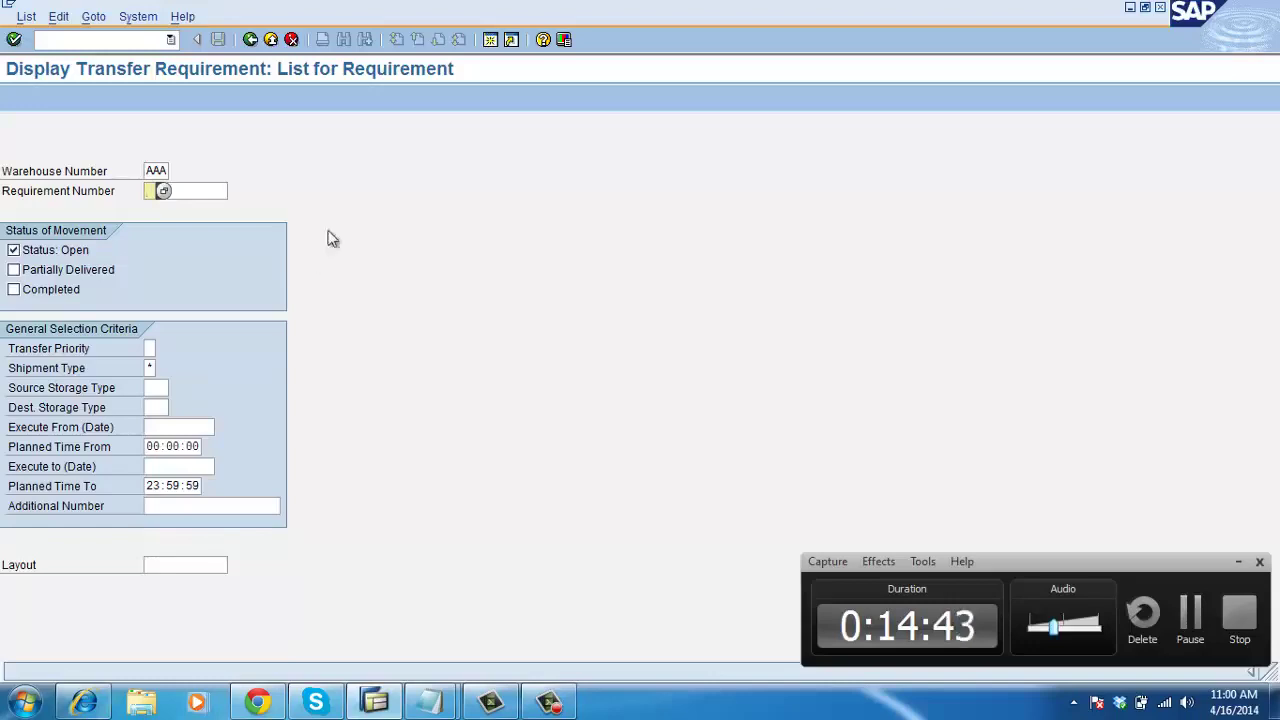
- Open the SAP reference IMG through /nspro
left_click(124, 40)
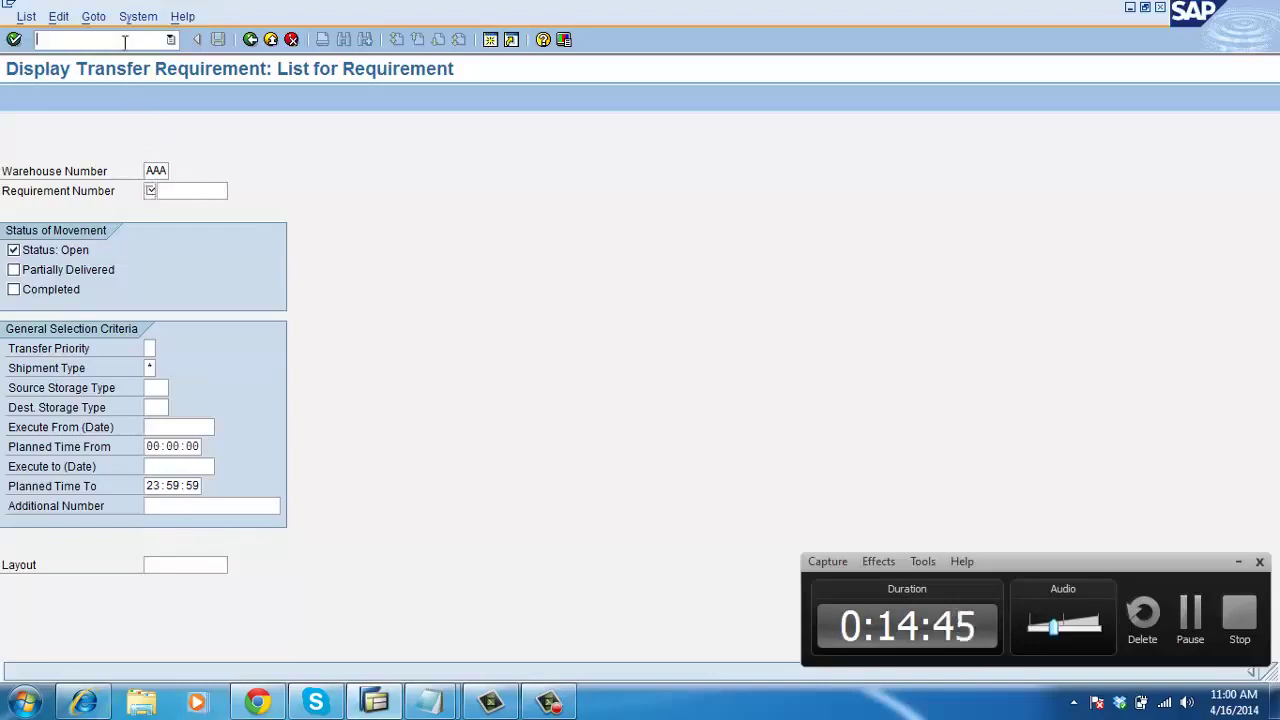
type("/nspro")
key("Return")
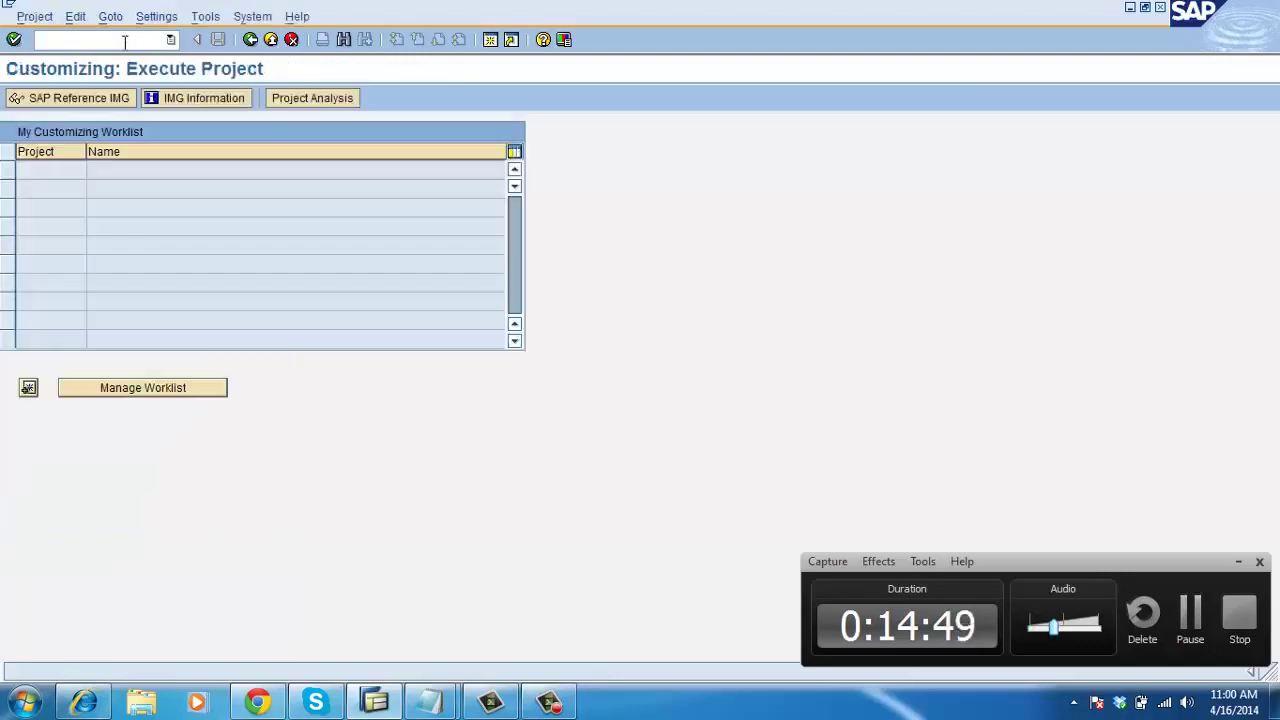
left_click(115, 101)
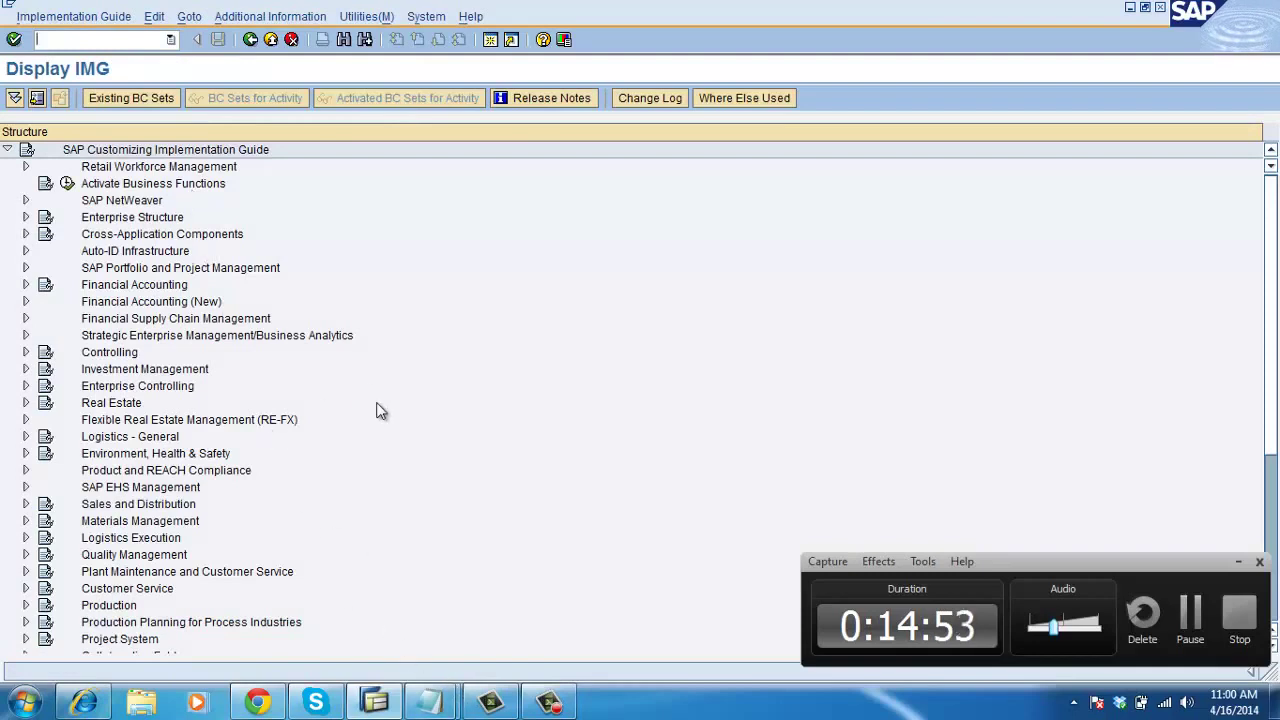
left_click(25, 522)
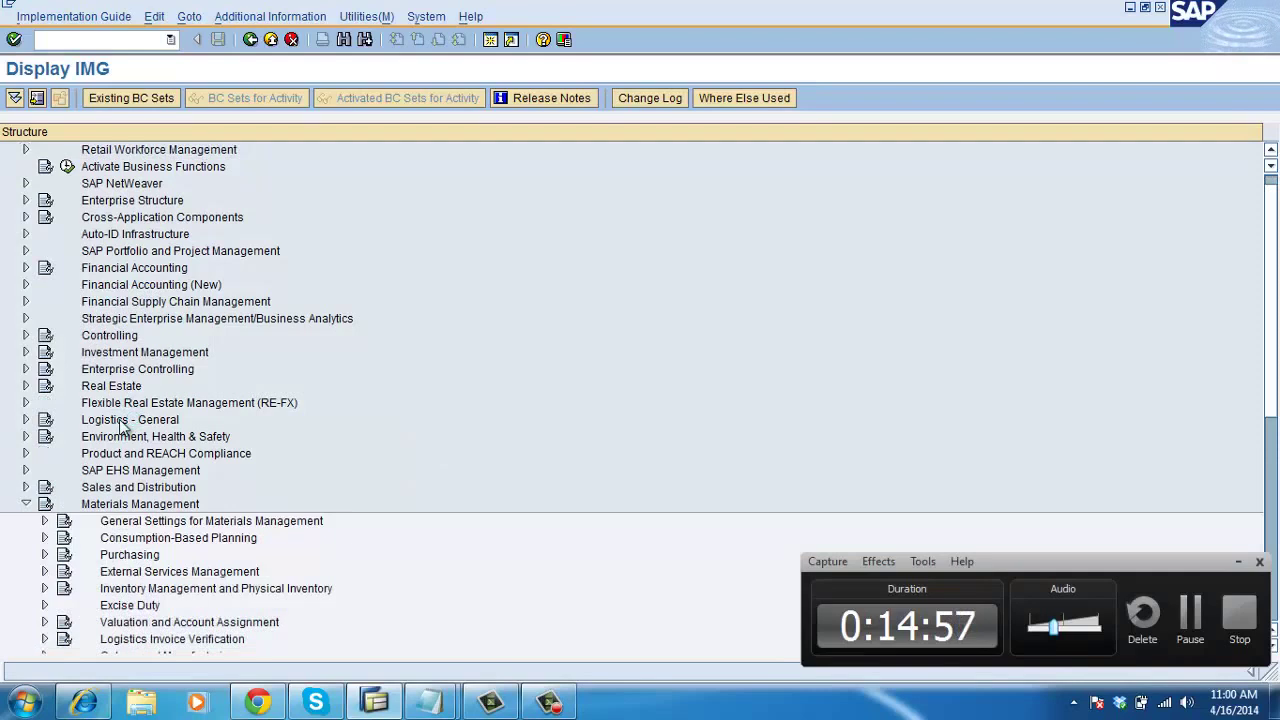
left_click(250, 40)
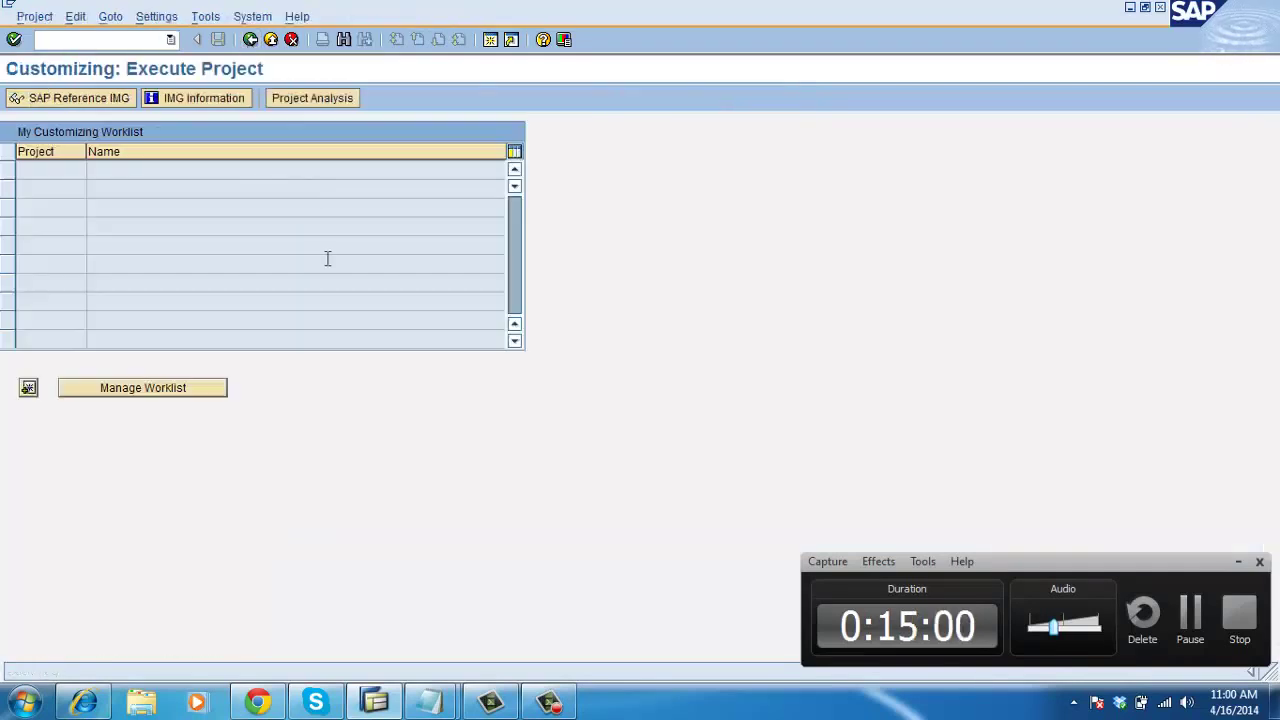
left_click(82, 97)
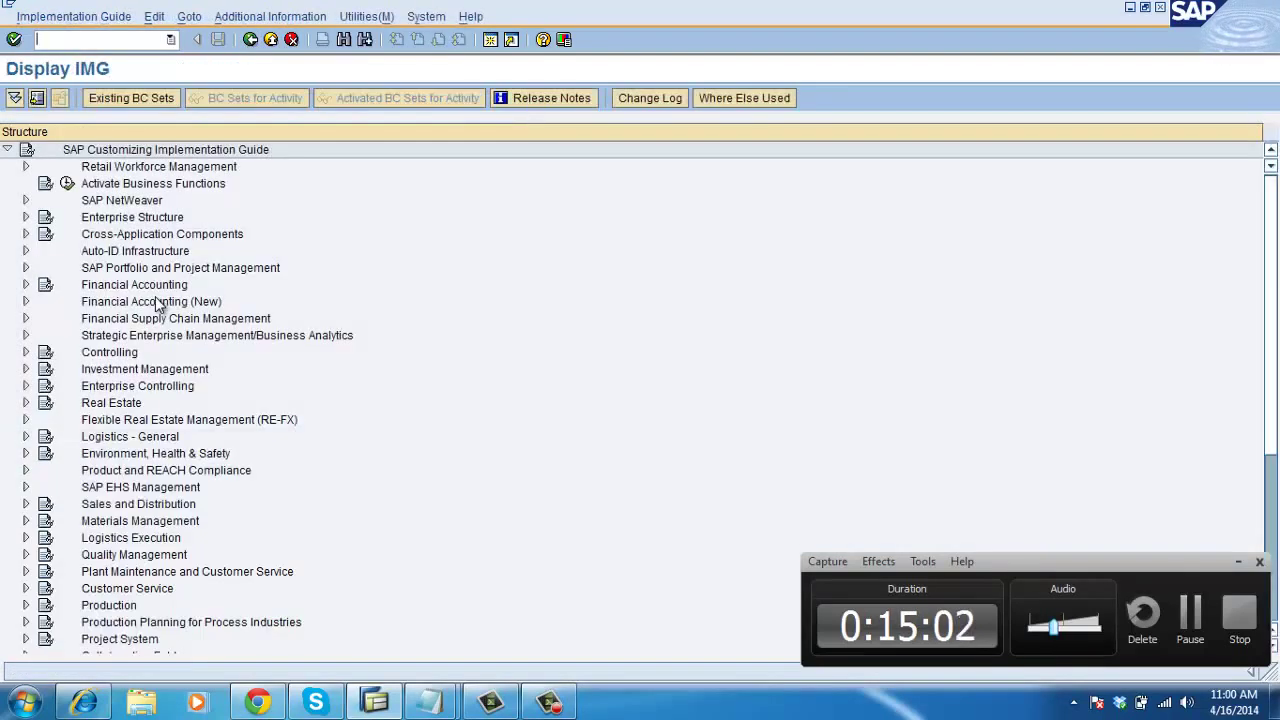
- Navigate Logistics Execution > Warehouse Management > Interfaces > Inventory Management and run Generate Interim Storage Bins
left_click(26, 538)
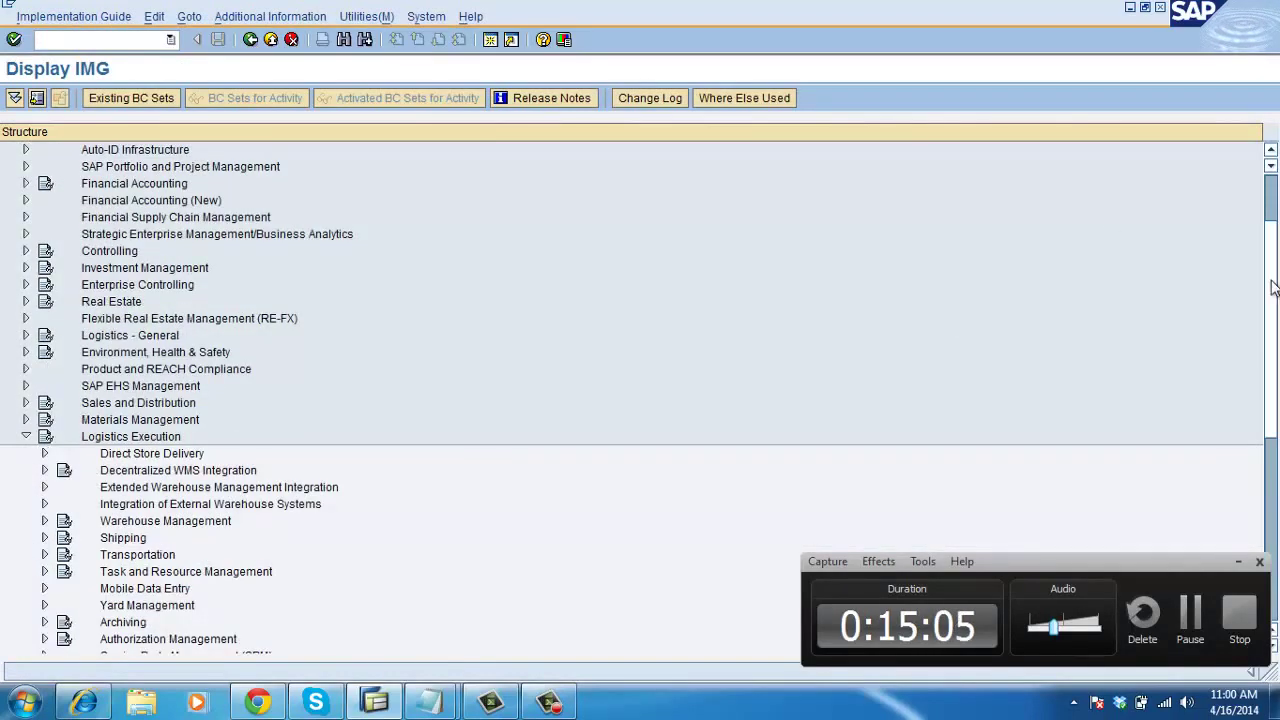
scroll(1272, 288, "down", 5)
scroll(1272, 288, "up", 2)
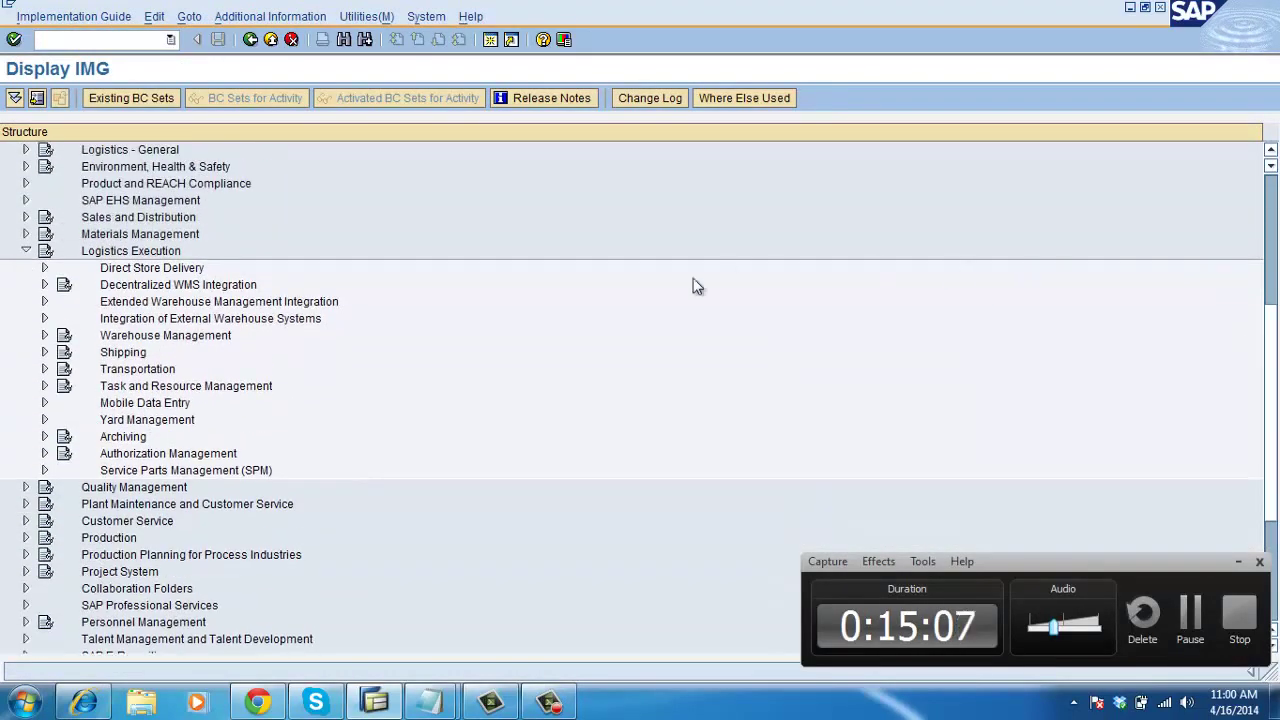
left_click(44, 338)
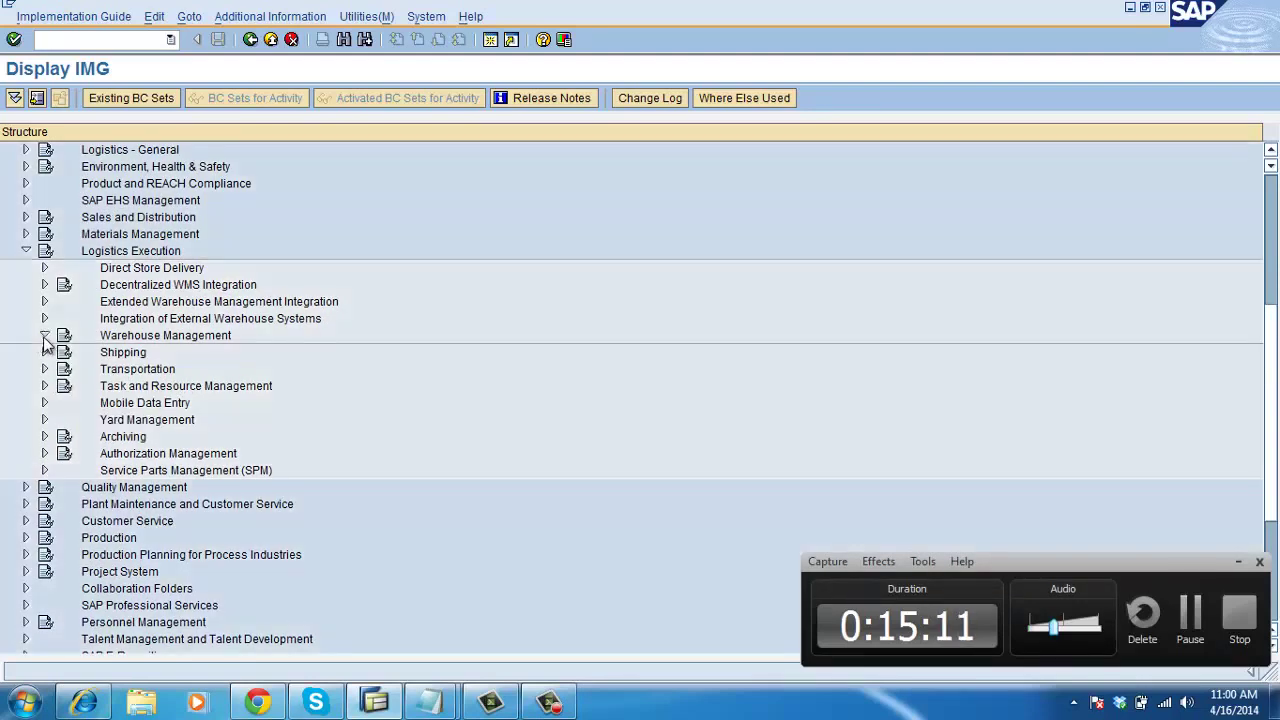
left_click(62, 371)
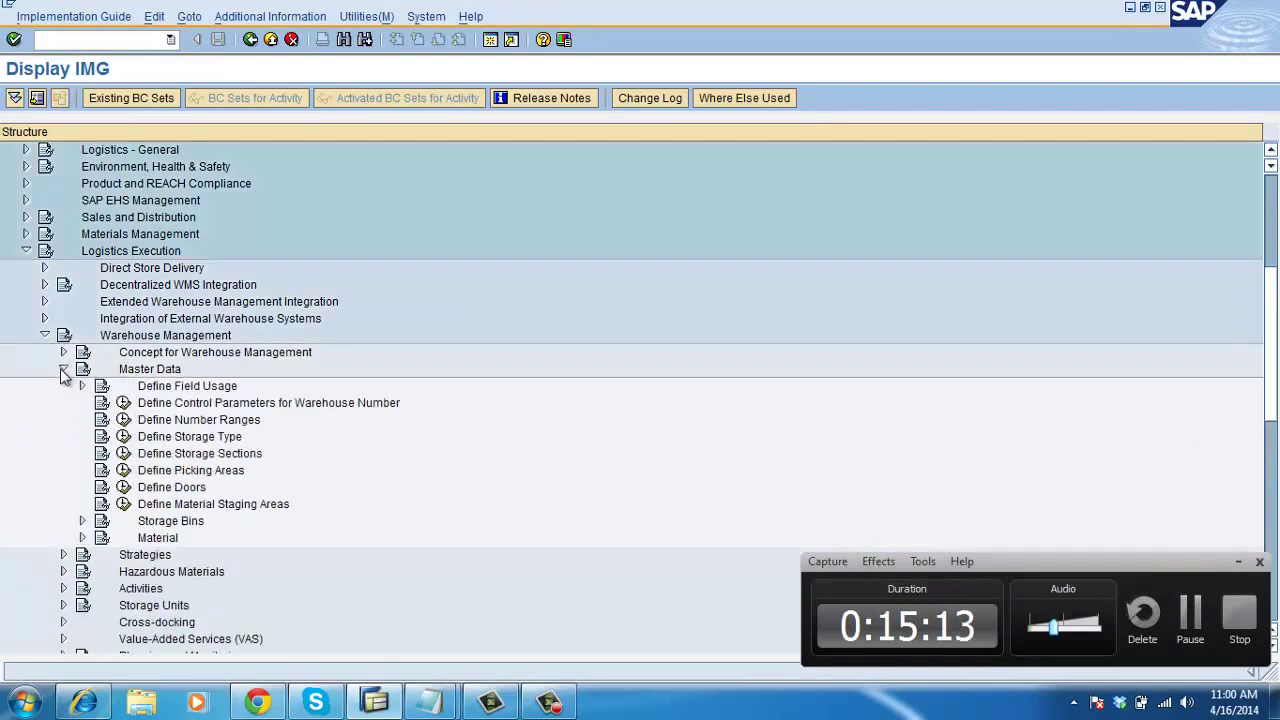
left_click(62, 370)
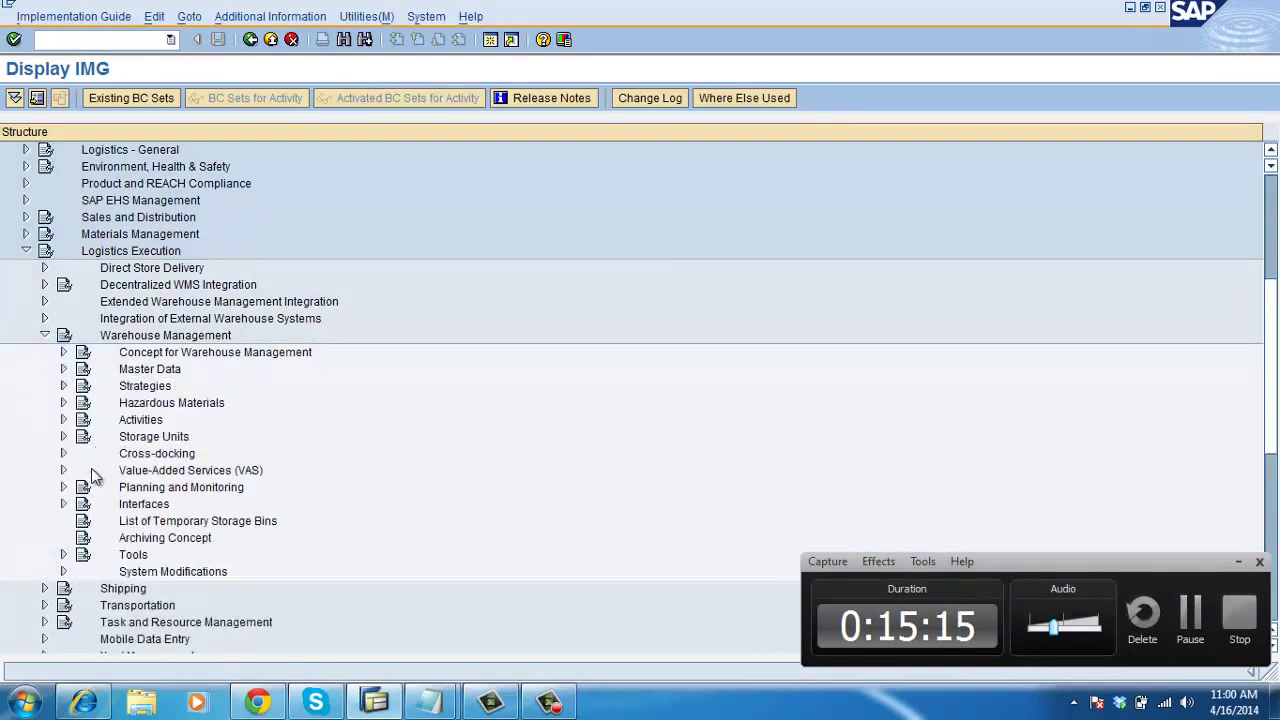
left_click(63, 387)
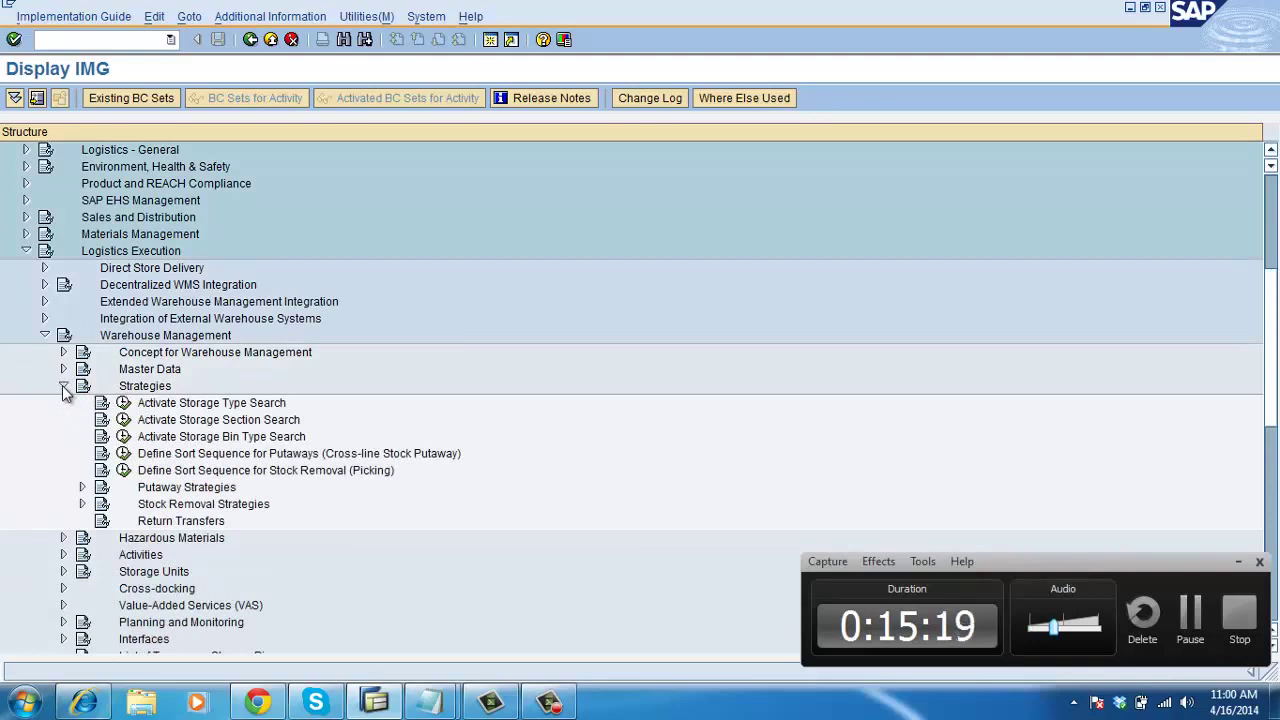
left_click(63, 387)
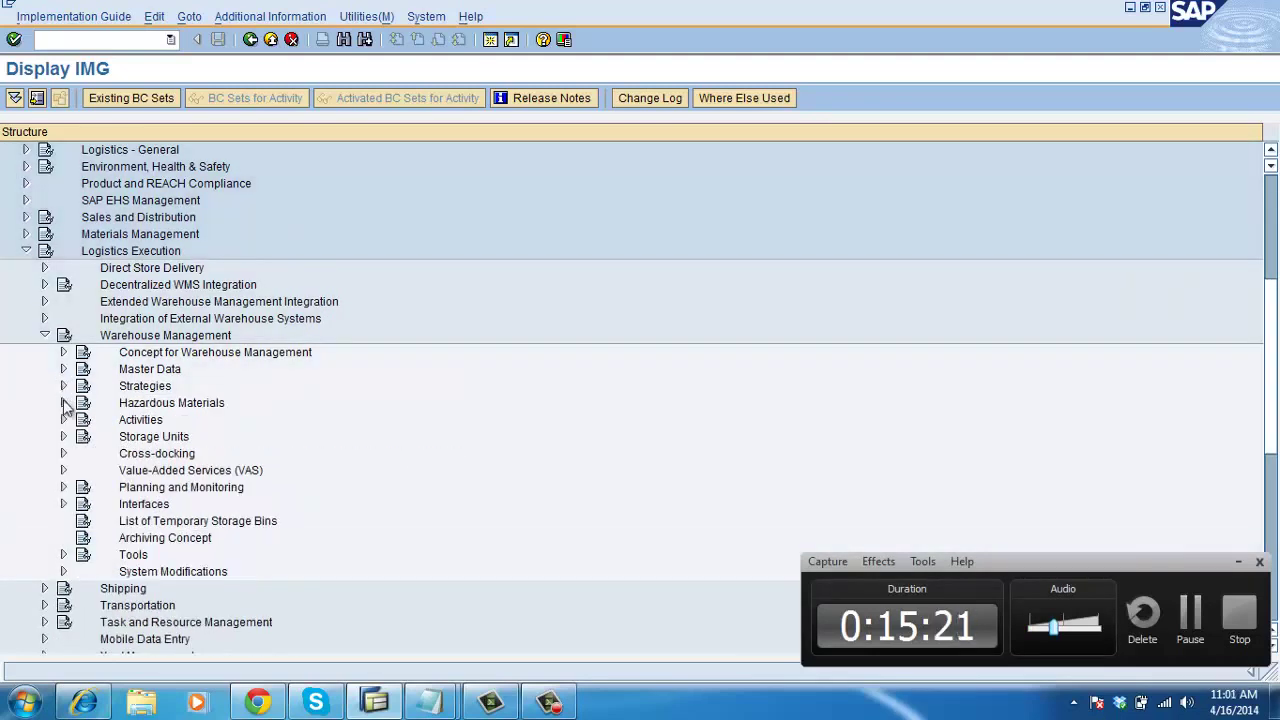
left_click(64, 504)
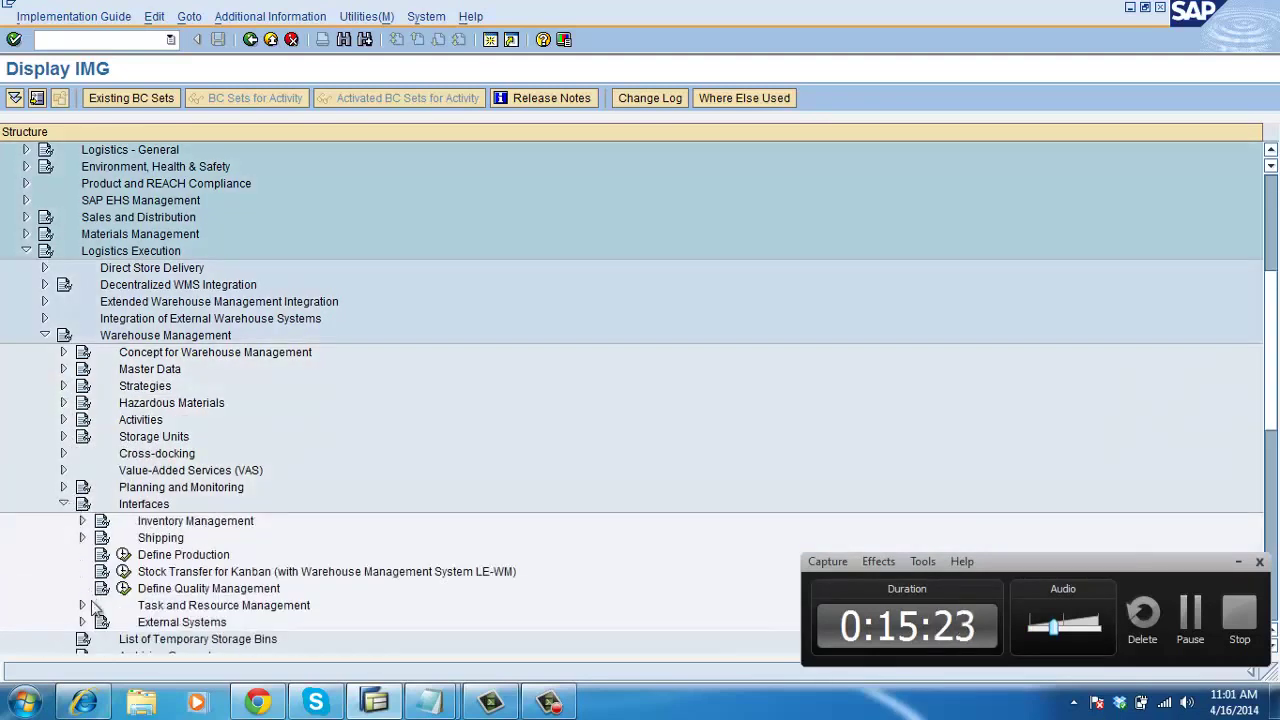
left_click(82, 540)
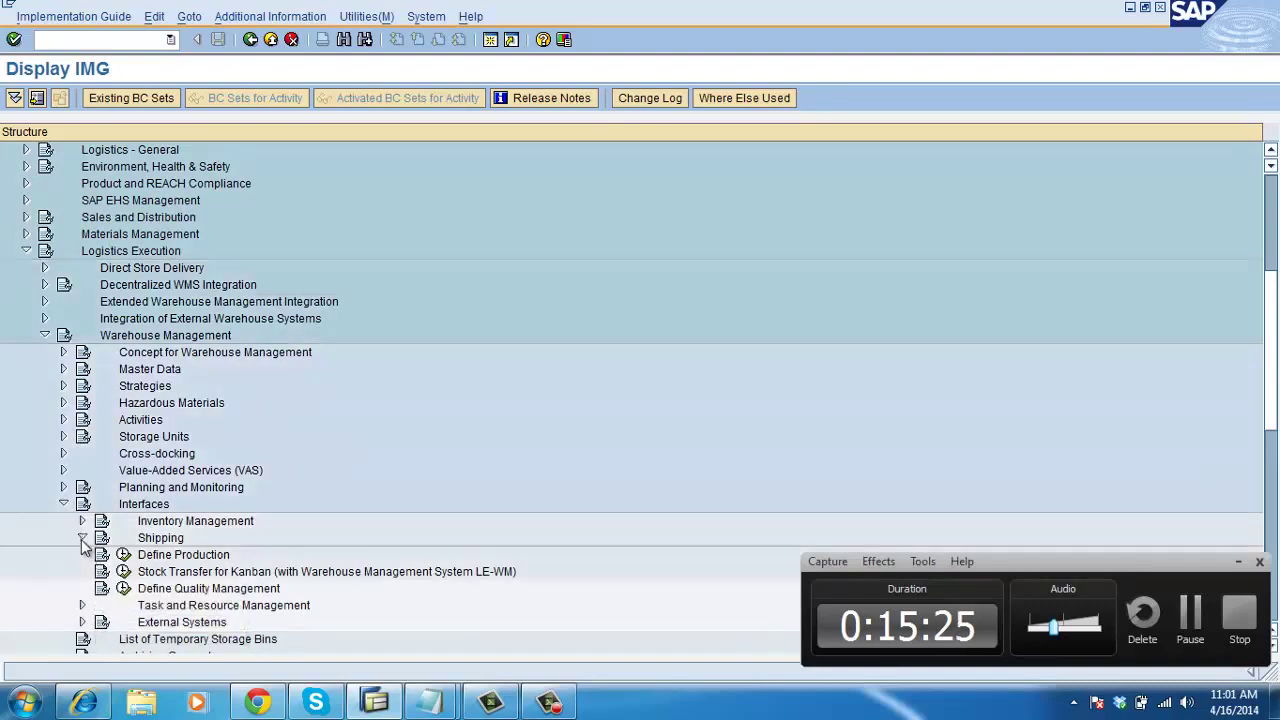
left_click(82, 540)
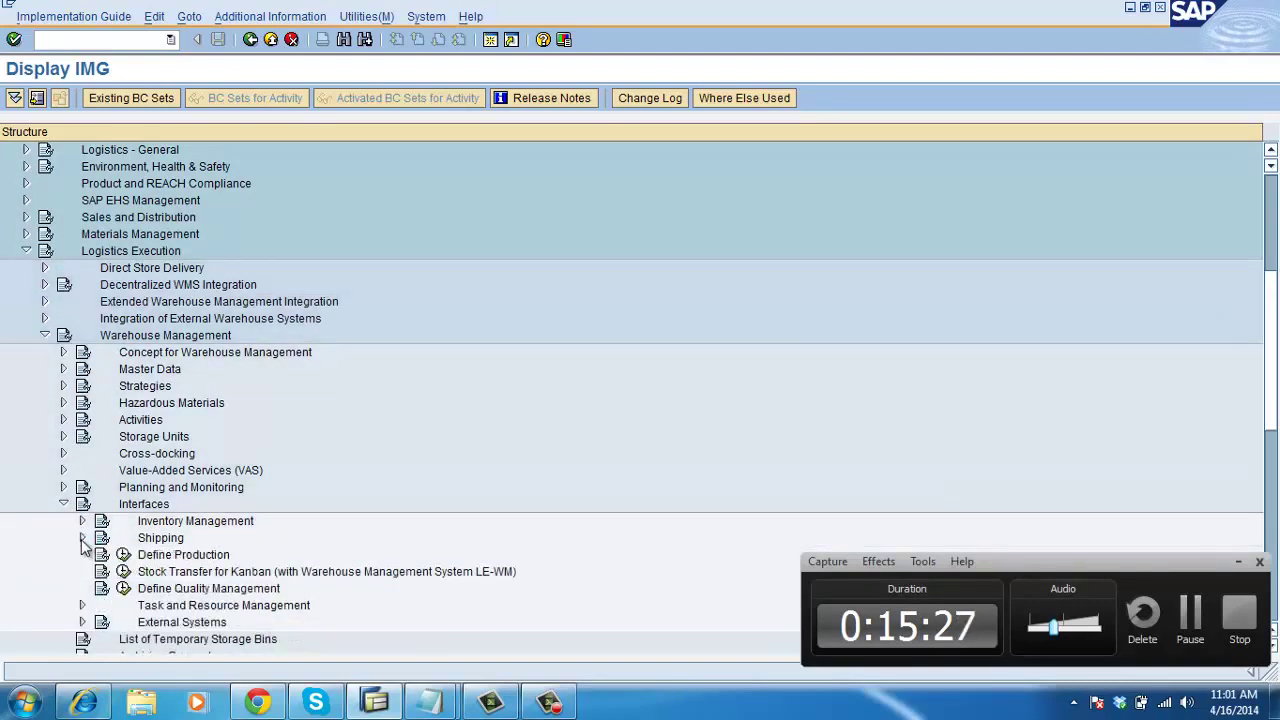
left_click(82, 522)
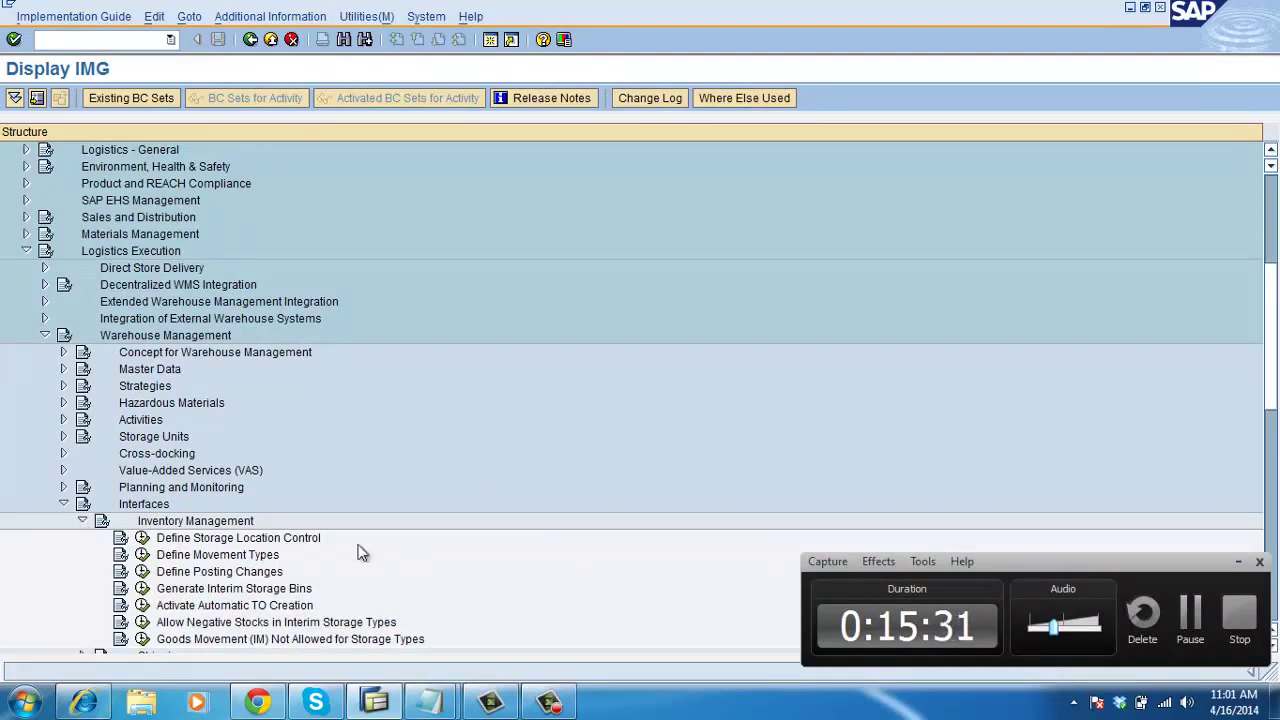
left_click(143, 590)
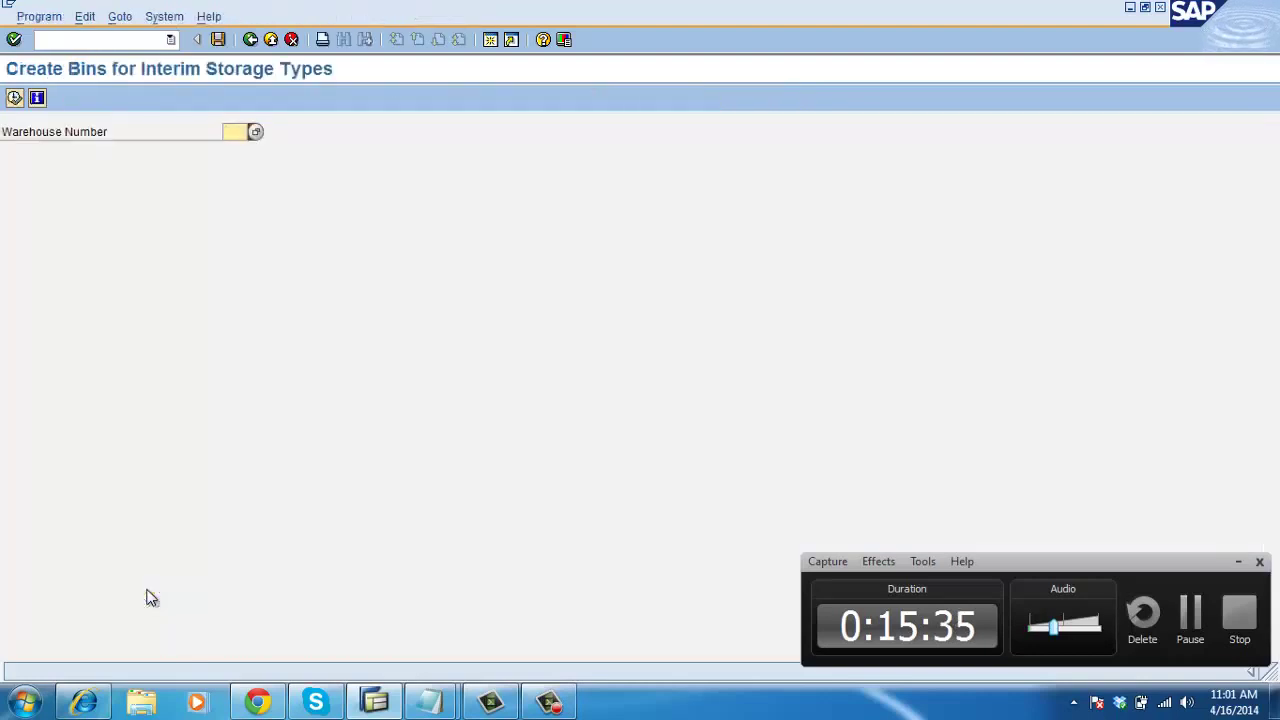
- Check warehouse AAA's interim storage bins, which already exist
type("aaa")
key("Return")
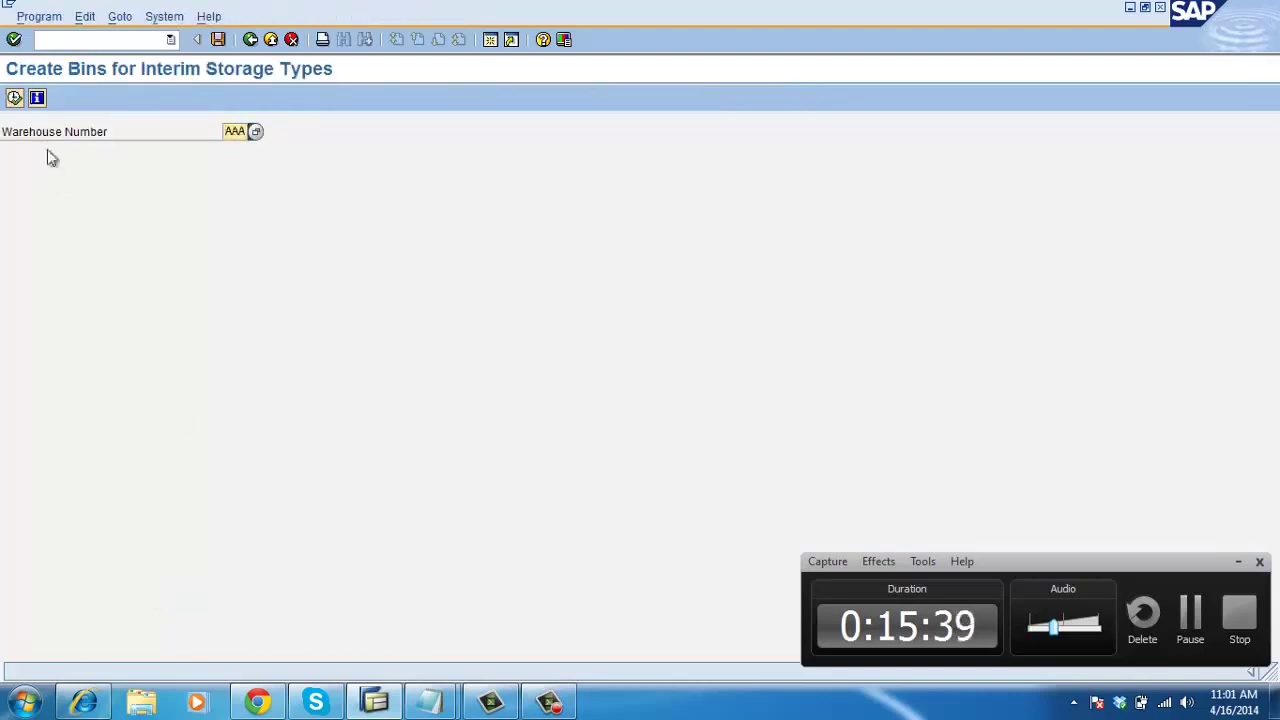
left_click(14, 97)
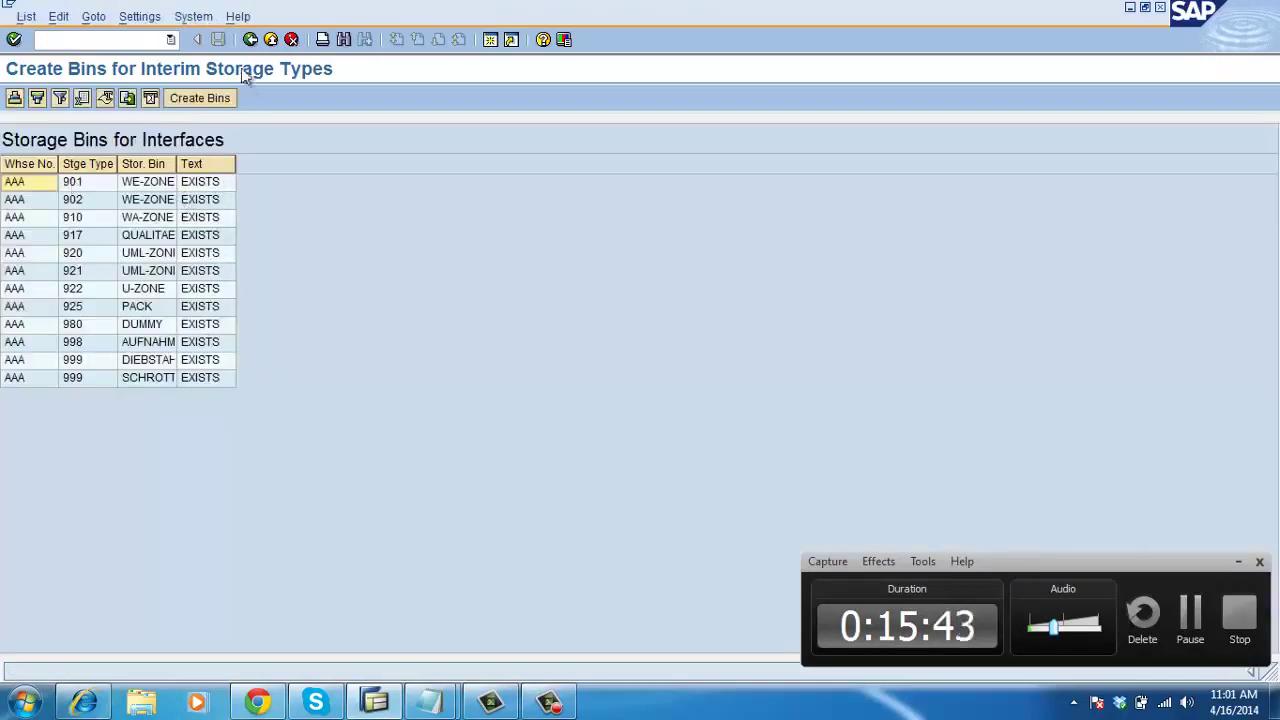
left_click(250, 40)
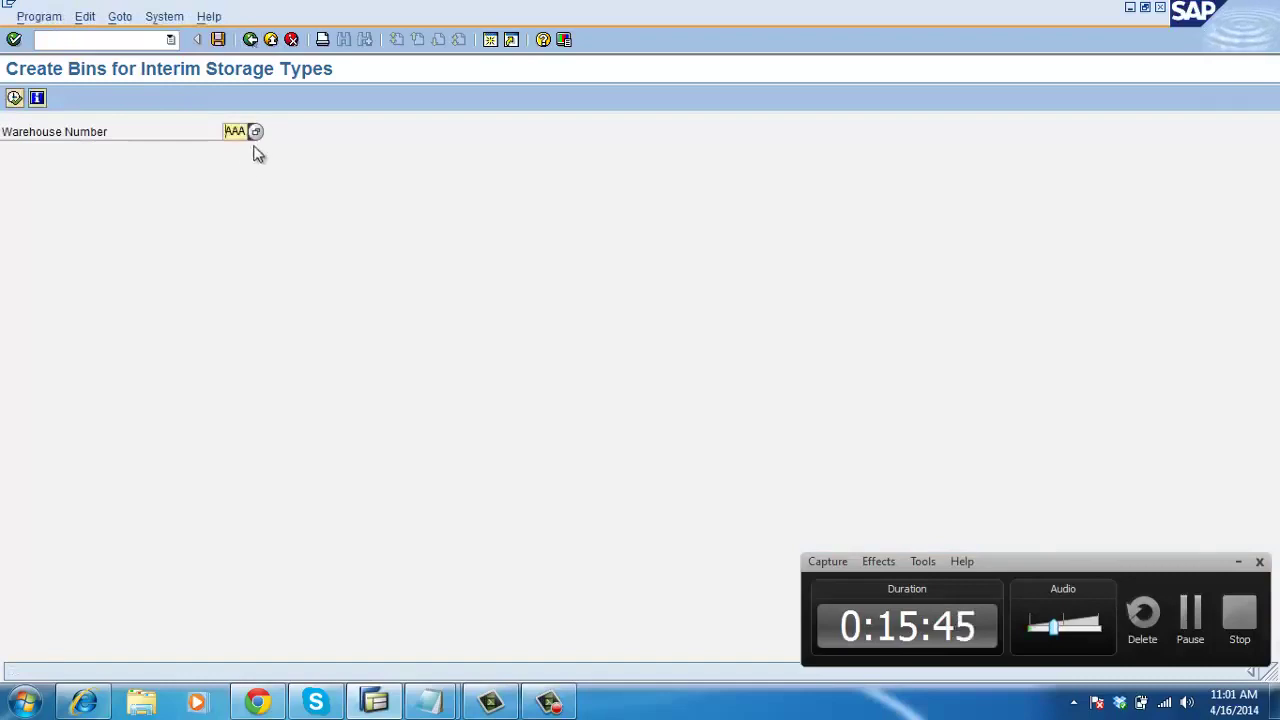
- Generate interim storage bins for warehouse 030
left_click(256, 133)
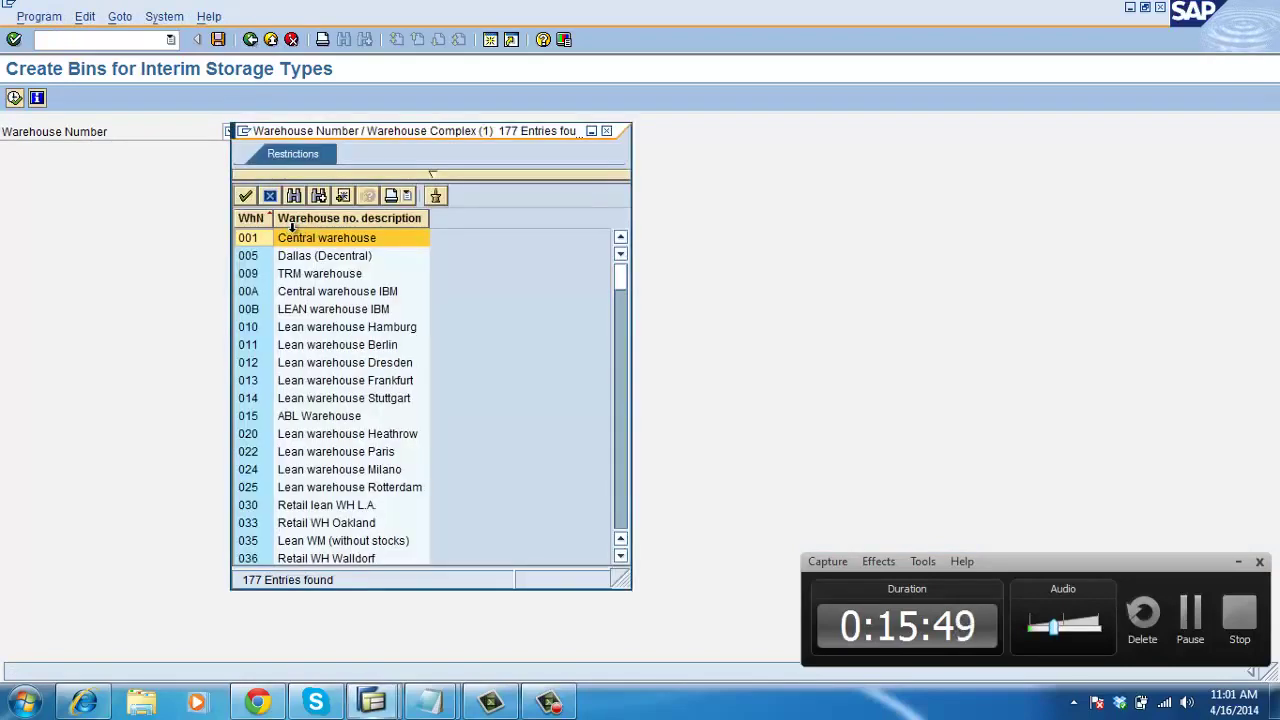
left_click(350, 506)
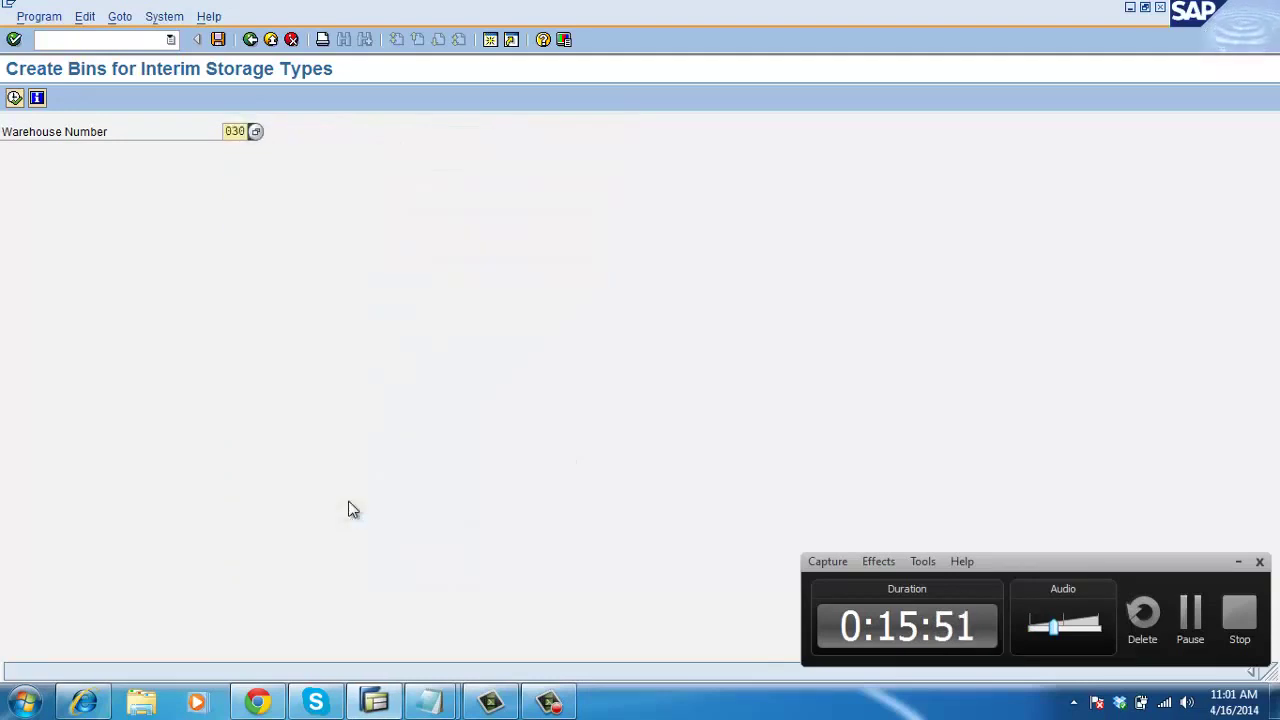
left_click(14, 97)
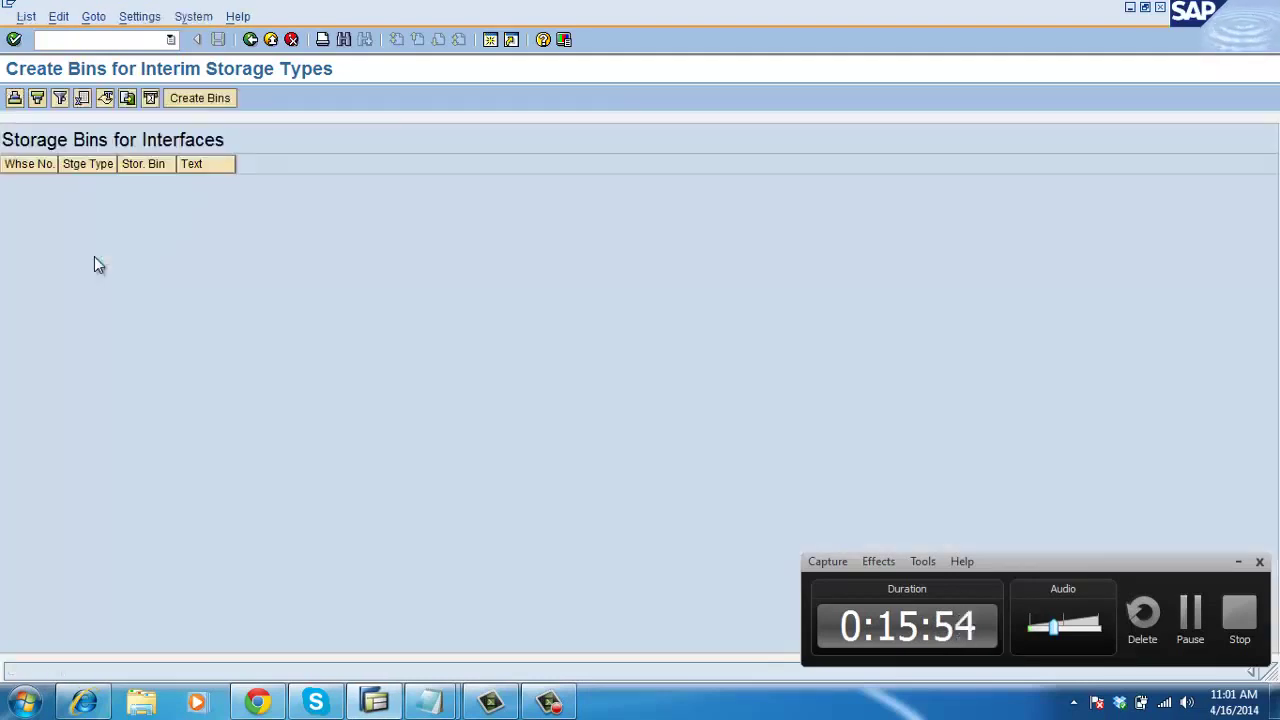
left_click(193, 97)
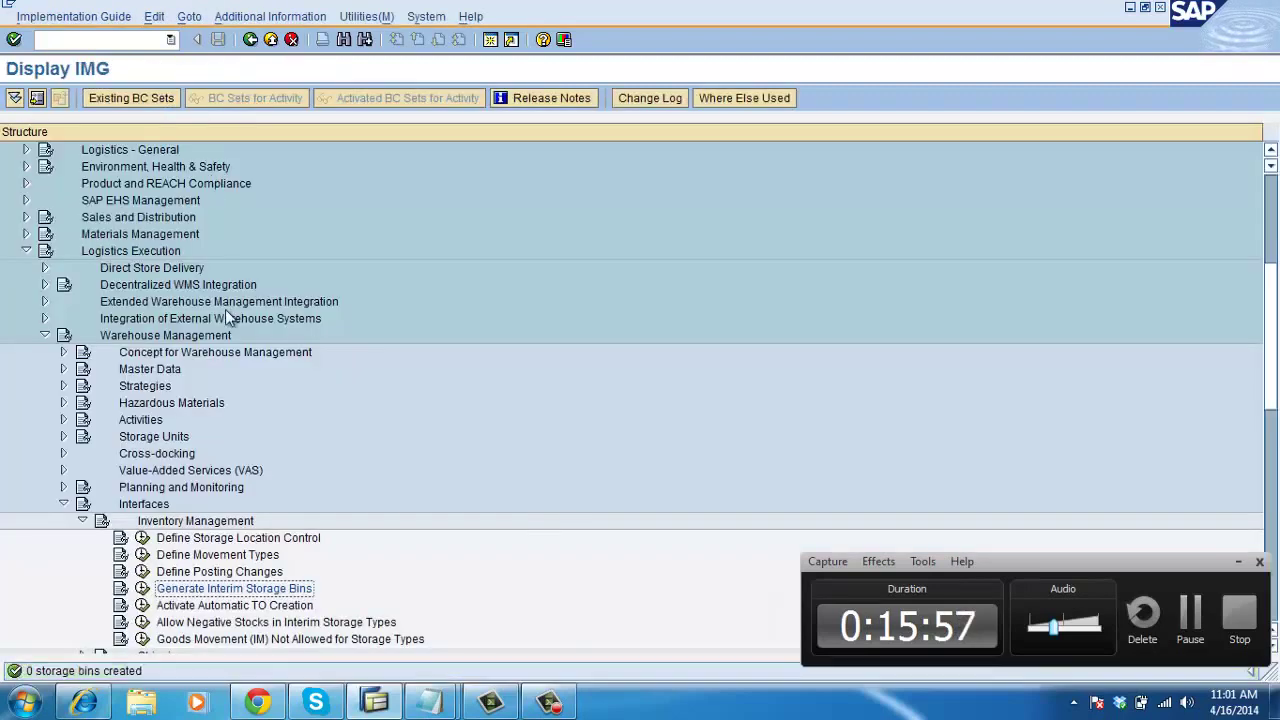
- Rerun Generate Interim Storage Bins for warehouse 025, which lists no bins
left_click(142, 588)
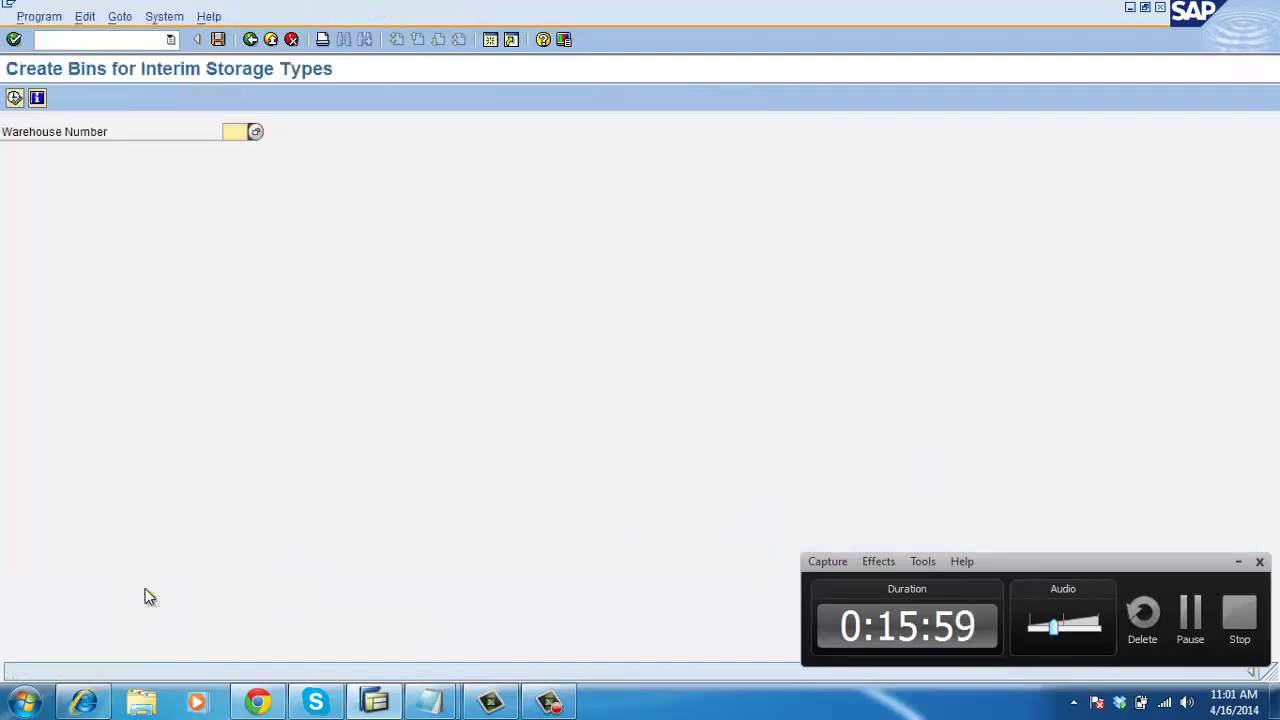
left_click(254, 132)
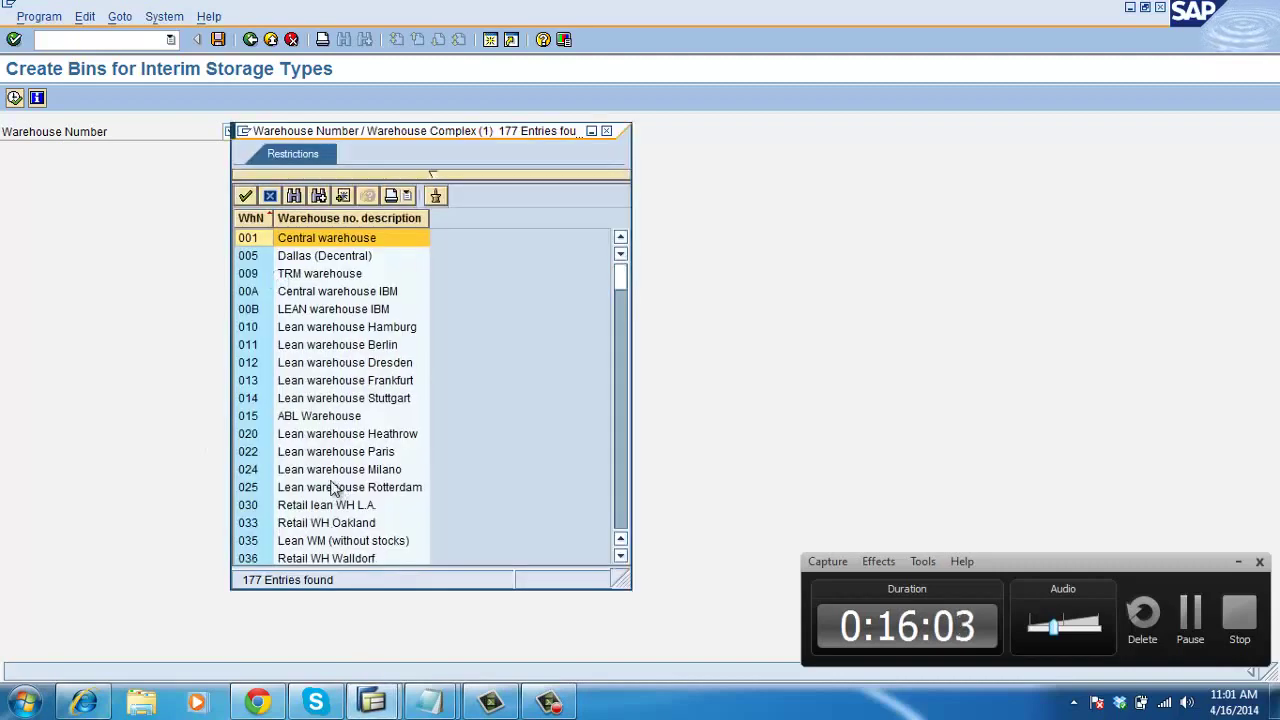
double_click(334, 487)
left_click(14, 97)
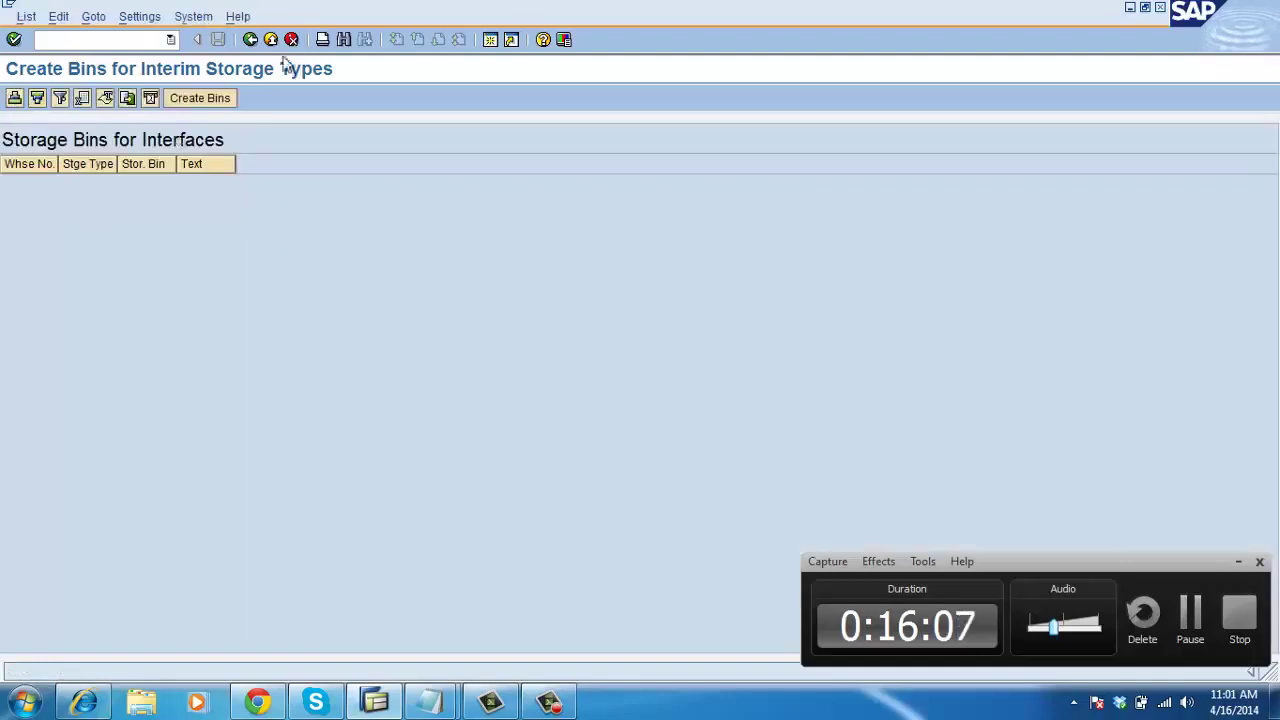
left_click(250, 39)
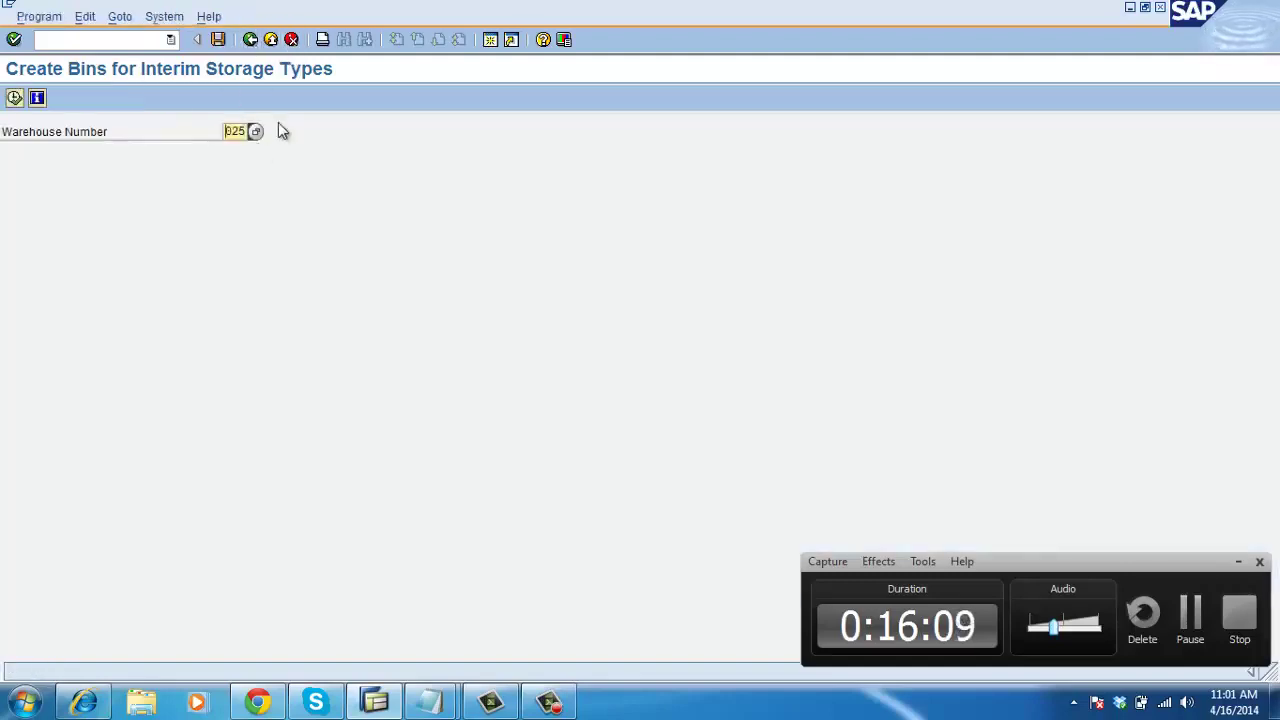
- Check warehouse 009's interim bins, types 901–999, which all already exist
key("Delete")
left_click(255, 134)
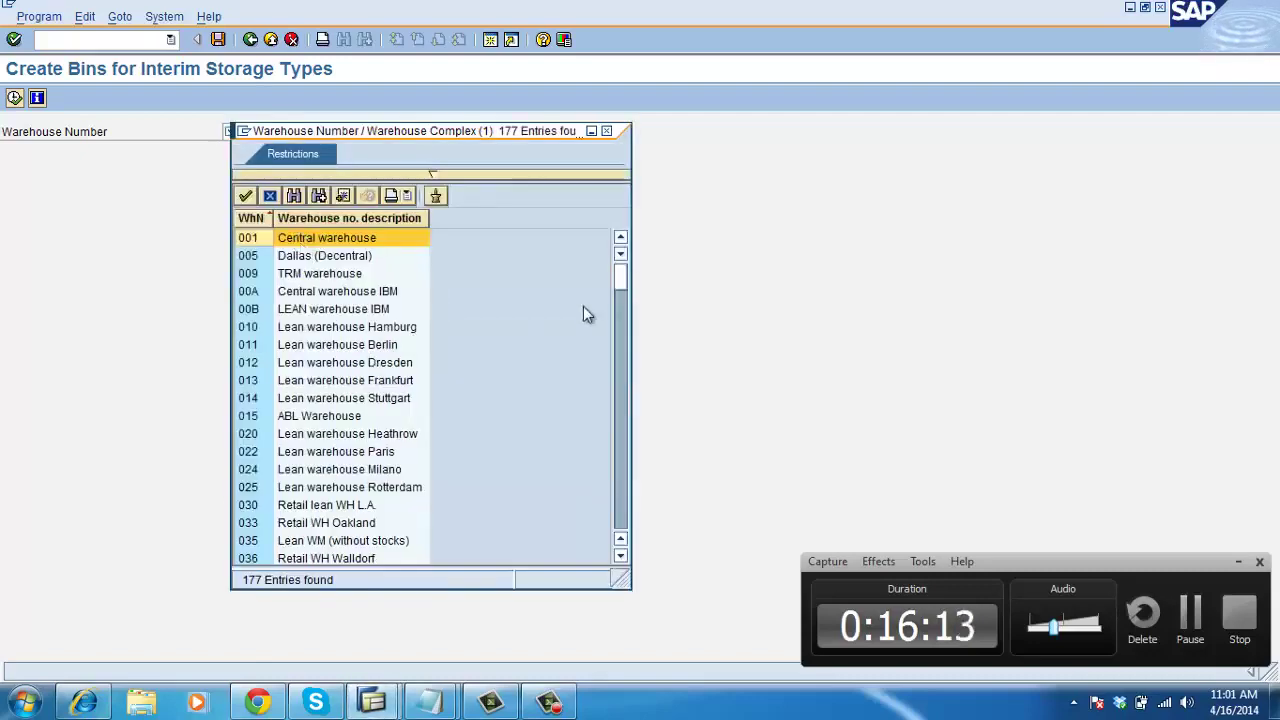
double_click(381, 274)
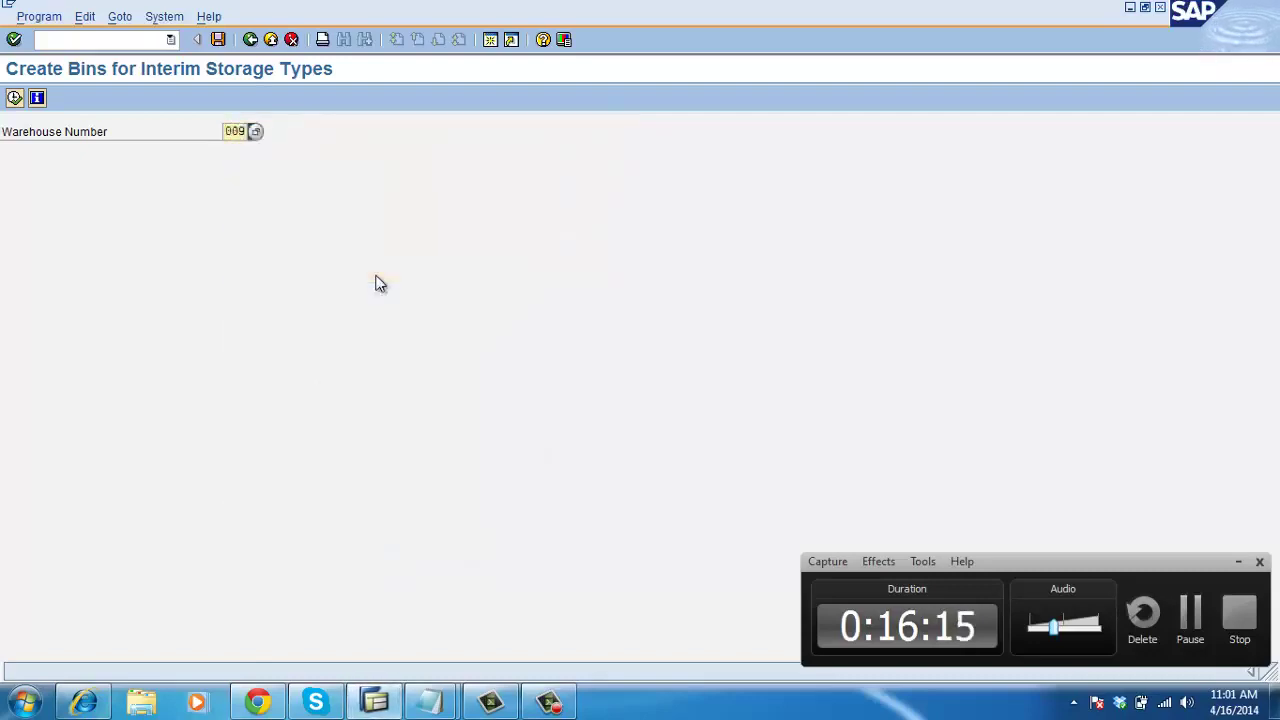
left_click(15, 98)
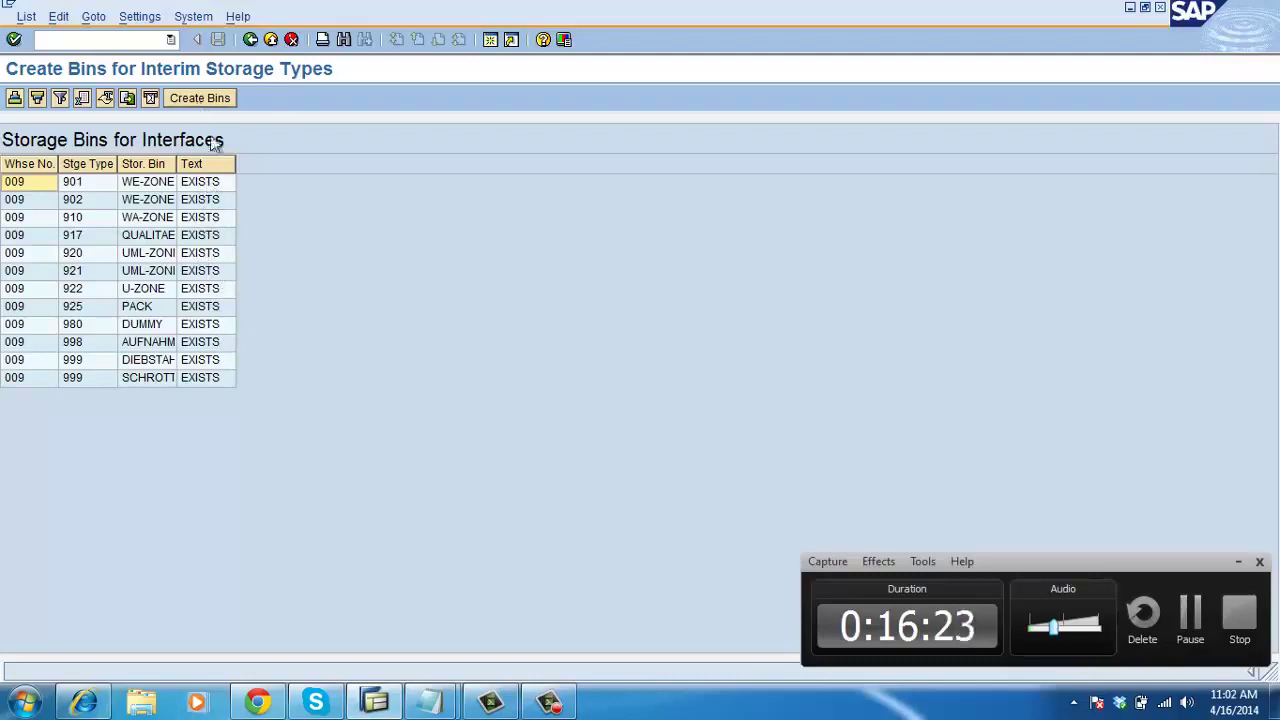
left_click(250, 39)
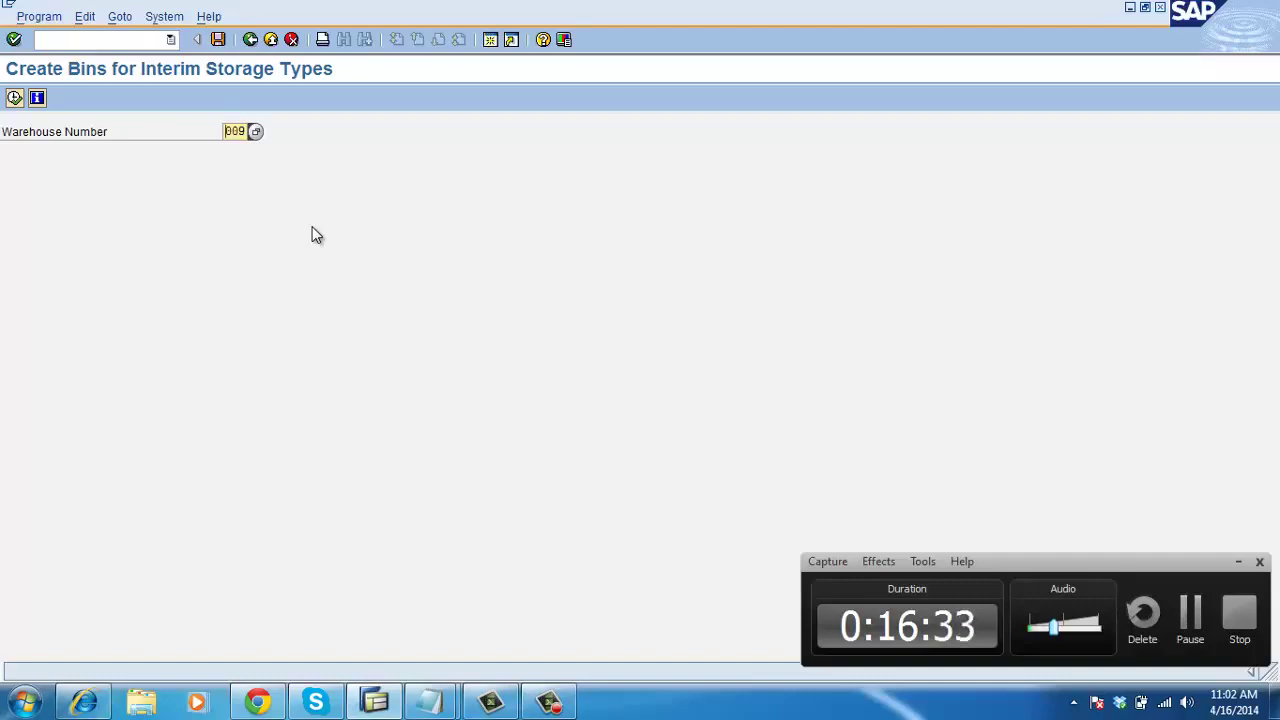
left_click(428, 702)
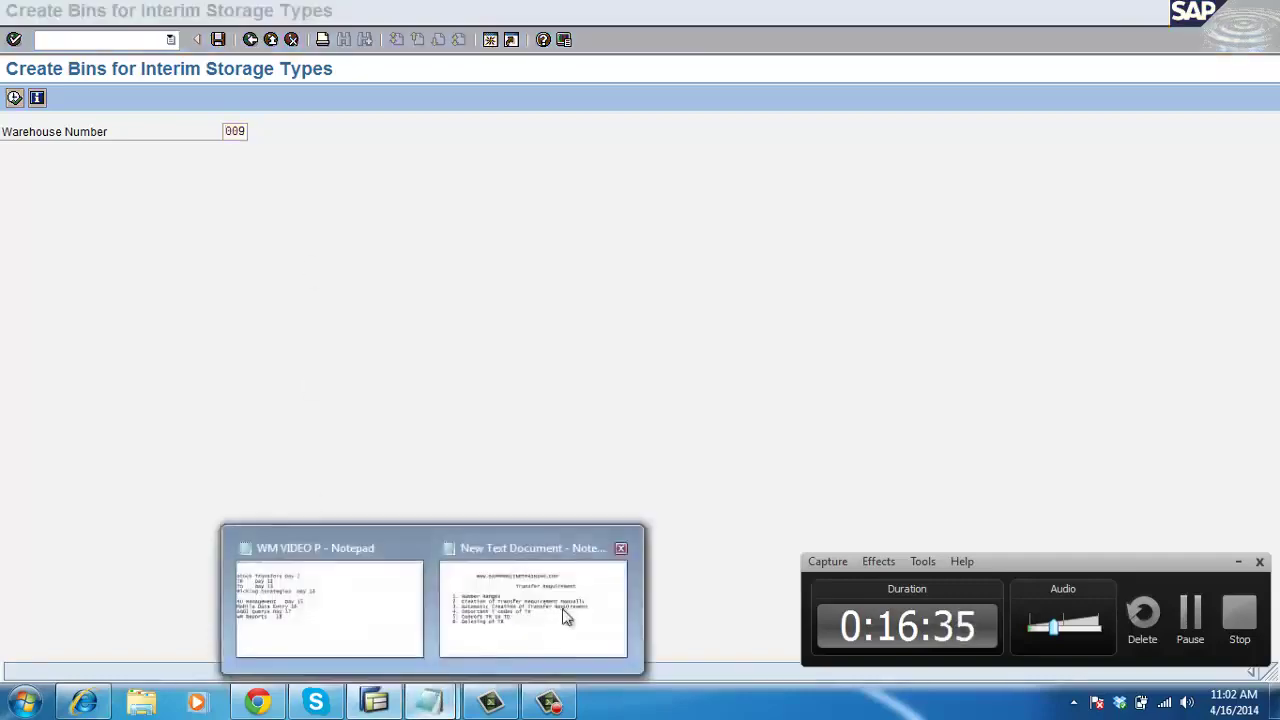
- Switch from SAP GUI to the New Text Document notes in Notepad
left_click(560, 540)
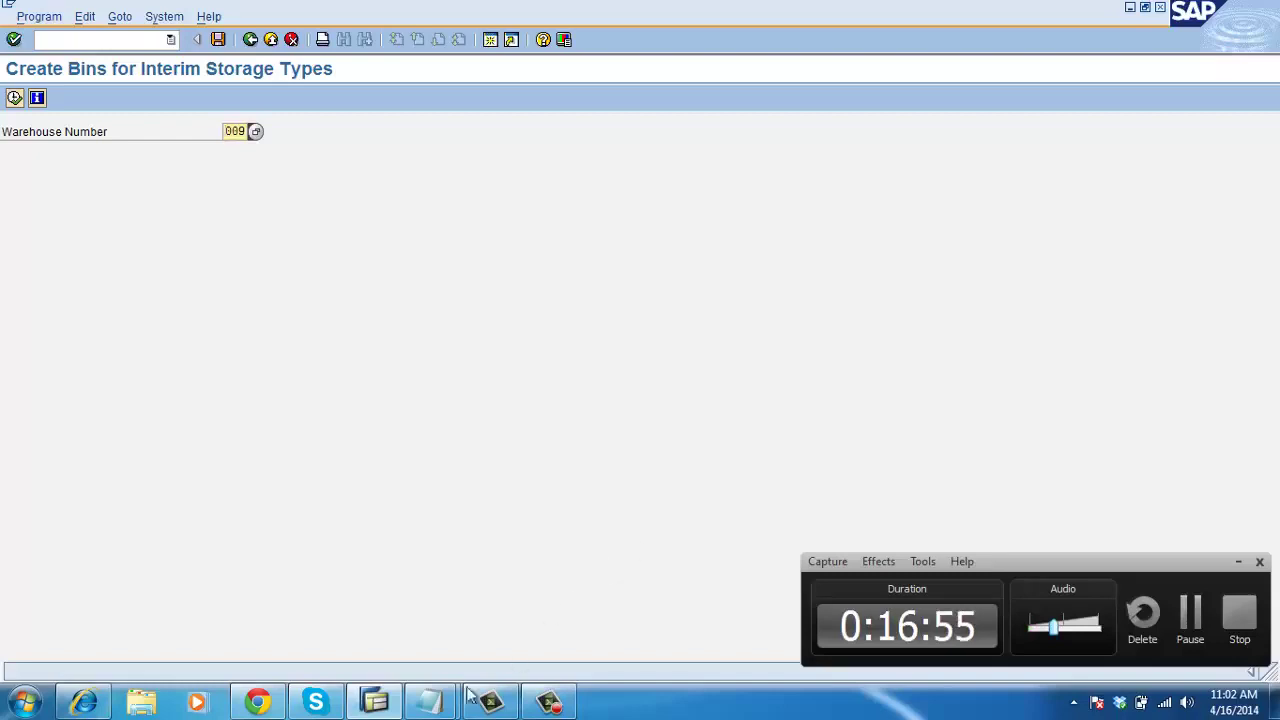
left_click(430, 701)
left_click(514, 636)
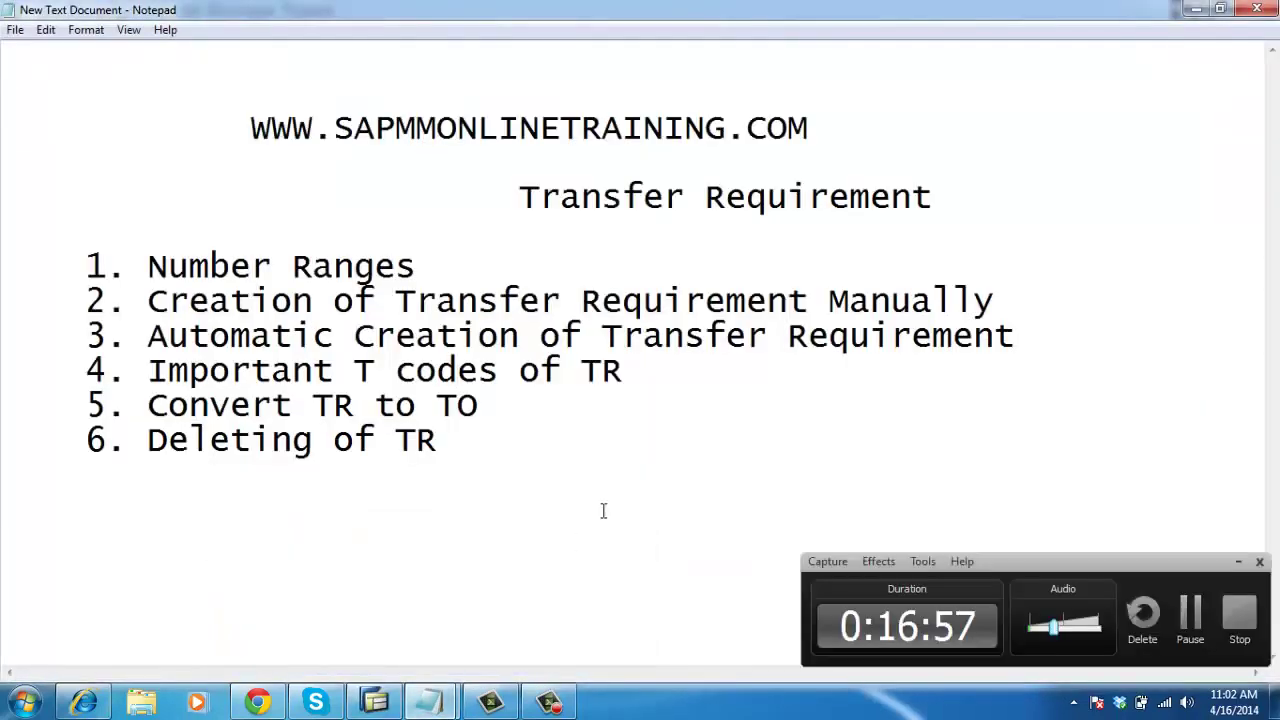
- Add an indented 'Generate Interim Storage Bins' line below the existing notes
key("Return")
key("Return")
key("Return")
key("Return")
key("Return")
key("Return")
key("Return")
key("Return")
key("Return")
key("Return")
key("Return")
key("Return")
key("Return")
key("Return")
key("Return")
key("Return")
key("Return")
key("Return")
key("Return")
key("Return")
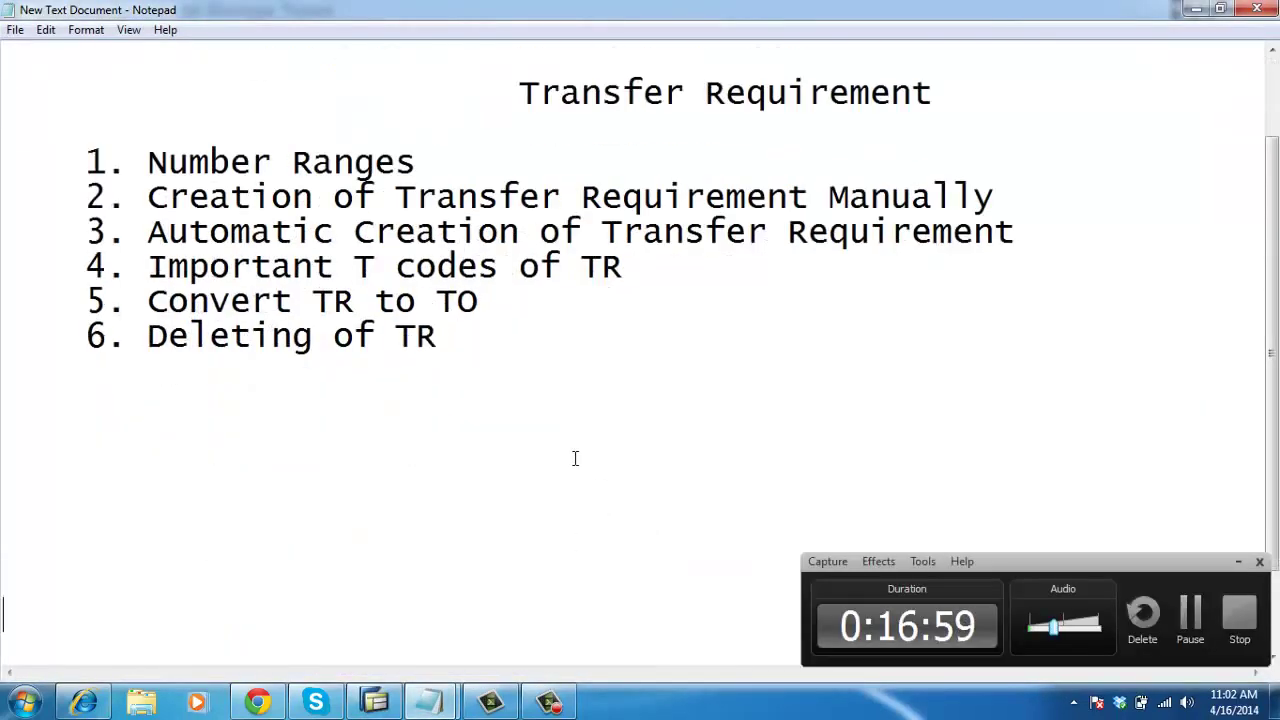
key("BackSpace")
key("BackSpace")
key("Tab")
type("G")
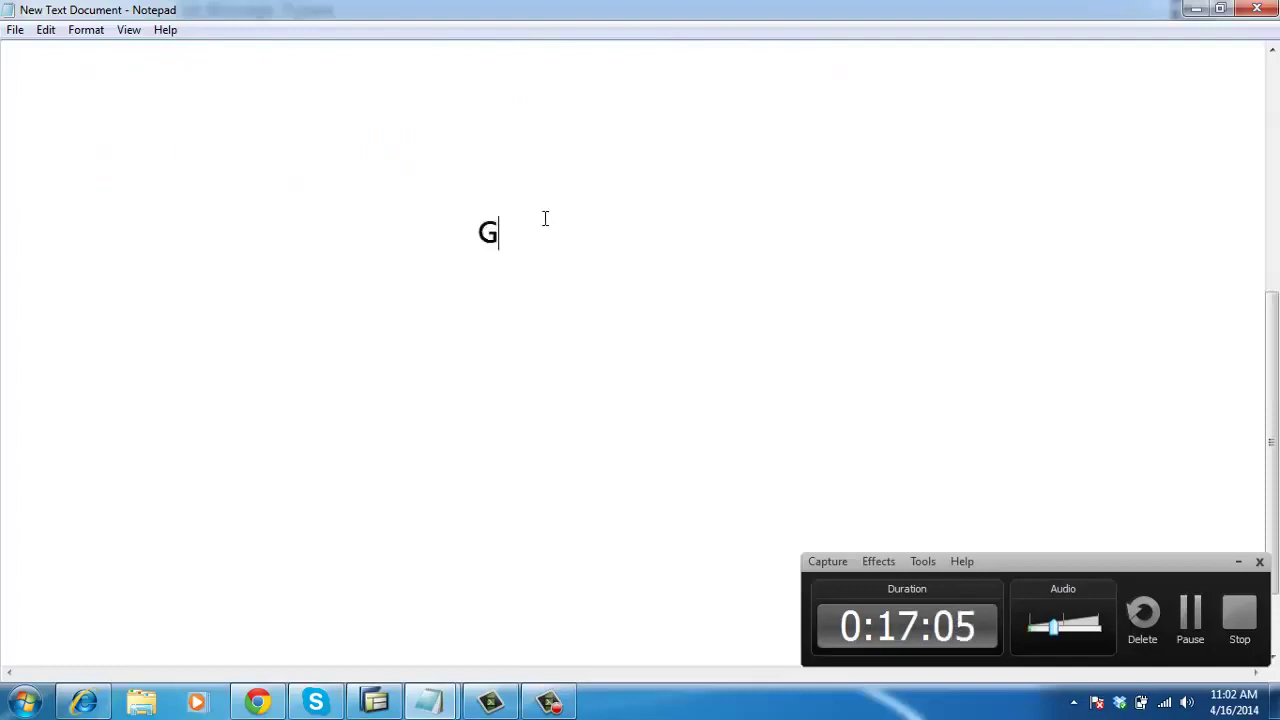
type("enerte Inter")
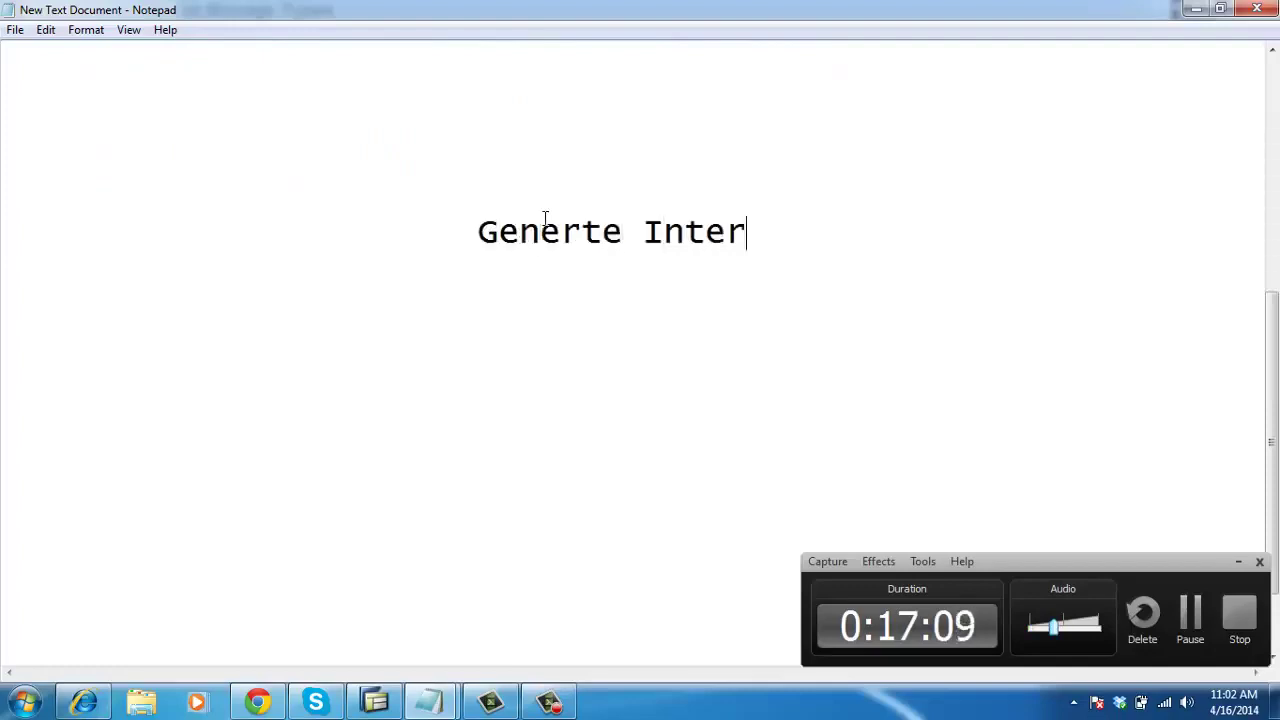
type("im Storage ")
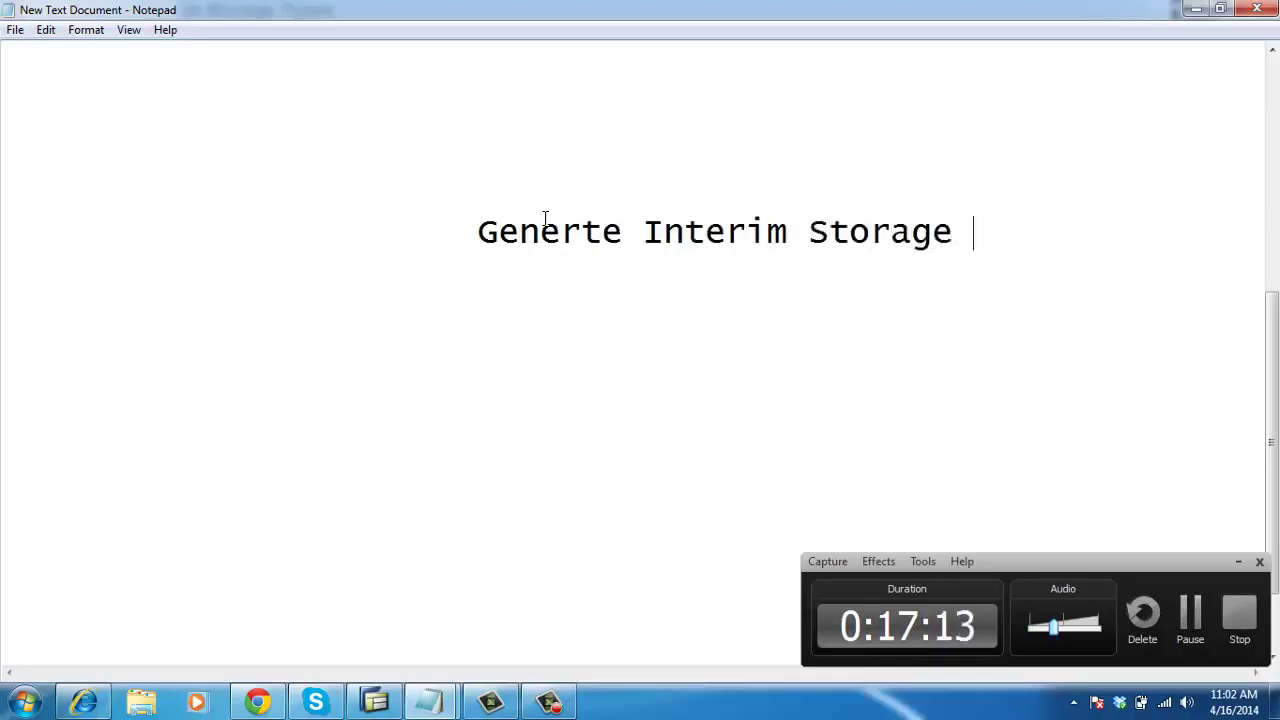
type("Bins")
- Note that the WM process PO number becomes the interim storage bin and '201 k PO number is missing'
key("Return")
key("Return")
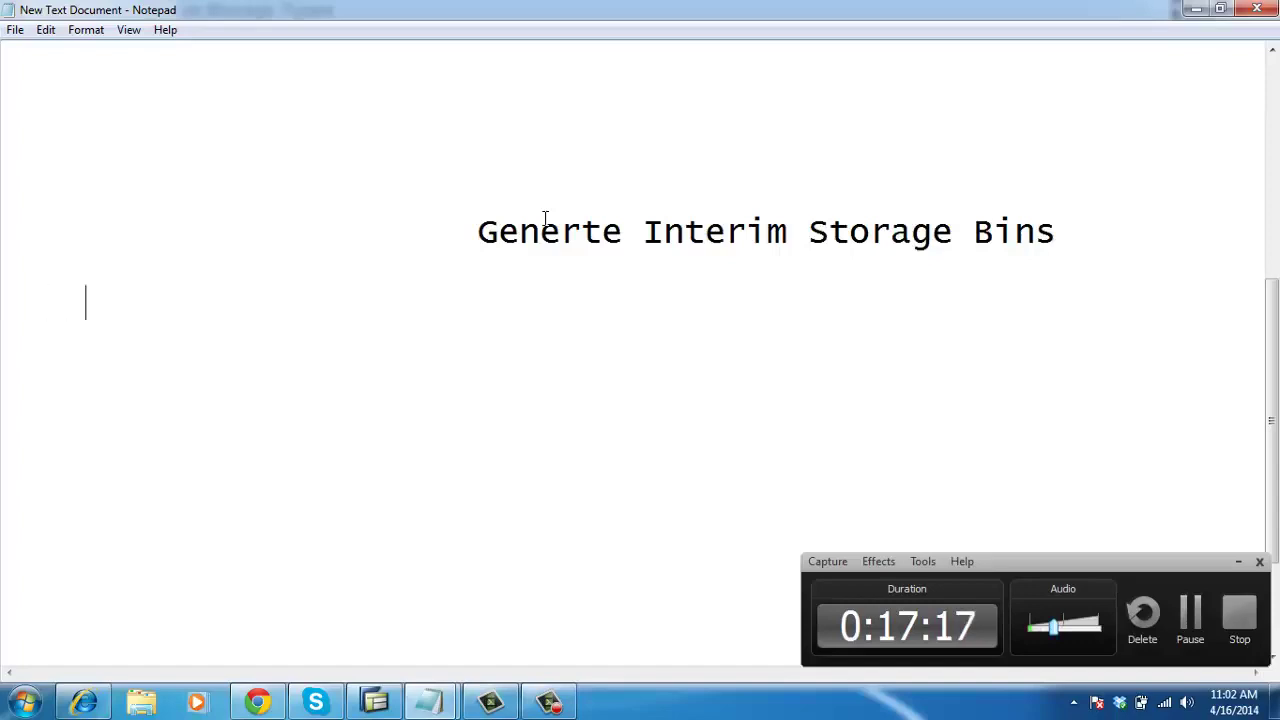
type("wm PROCES")
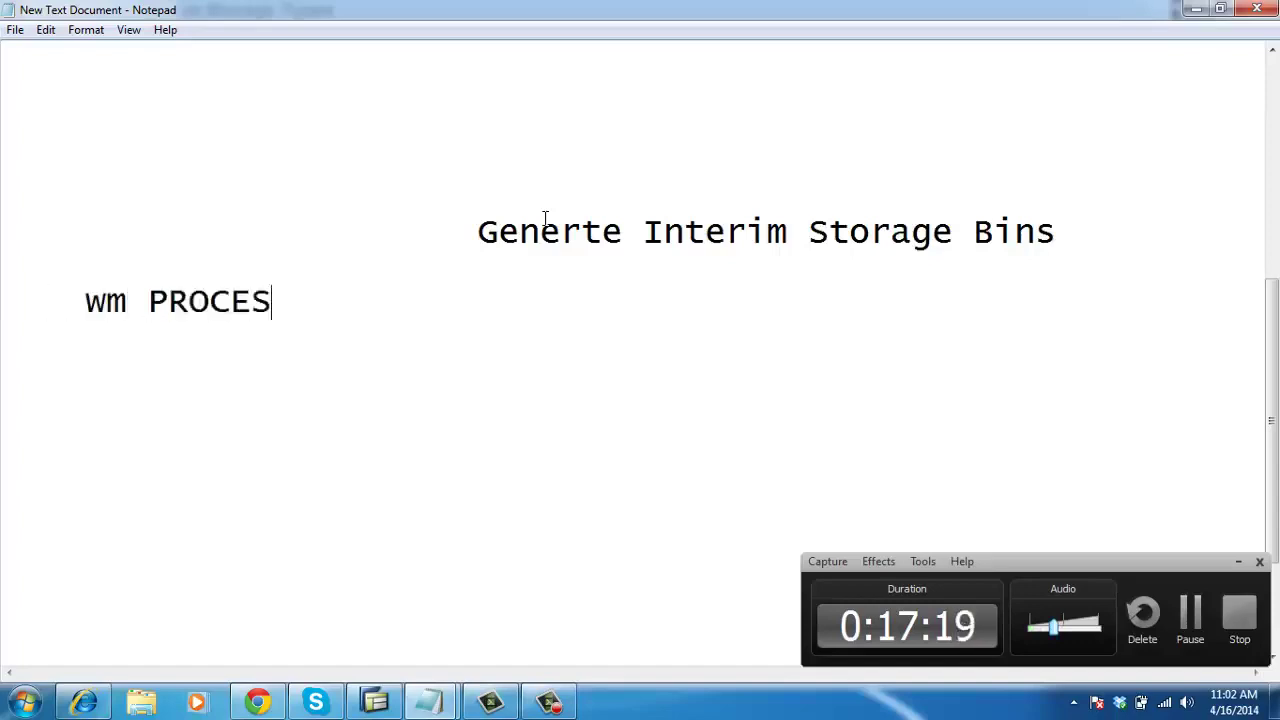
type("S Po n")
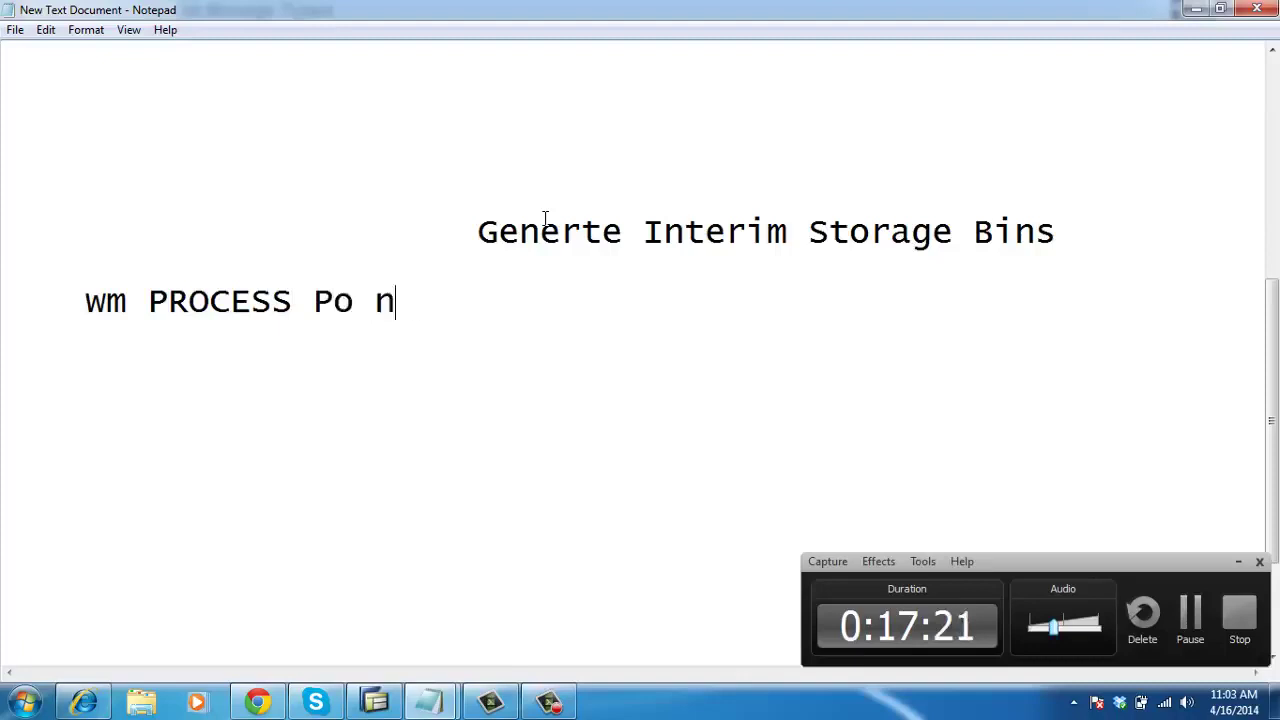
type("umber will")
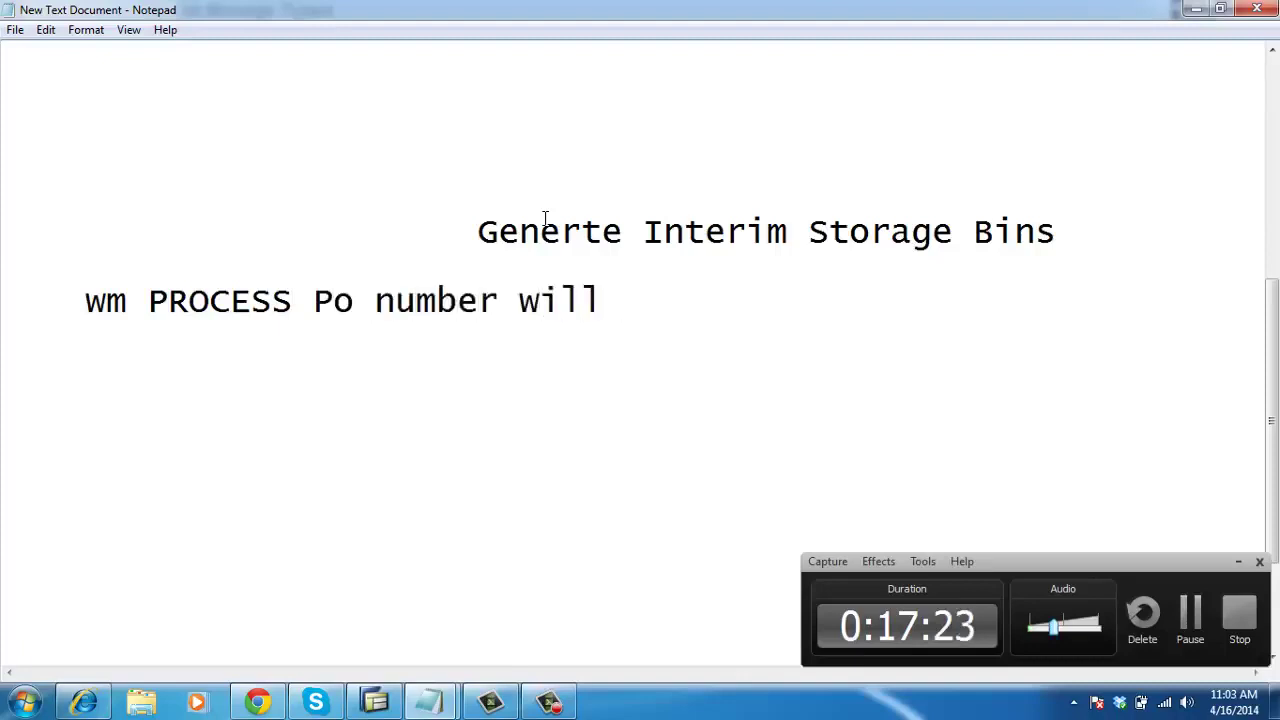
type(" be created ")
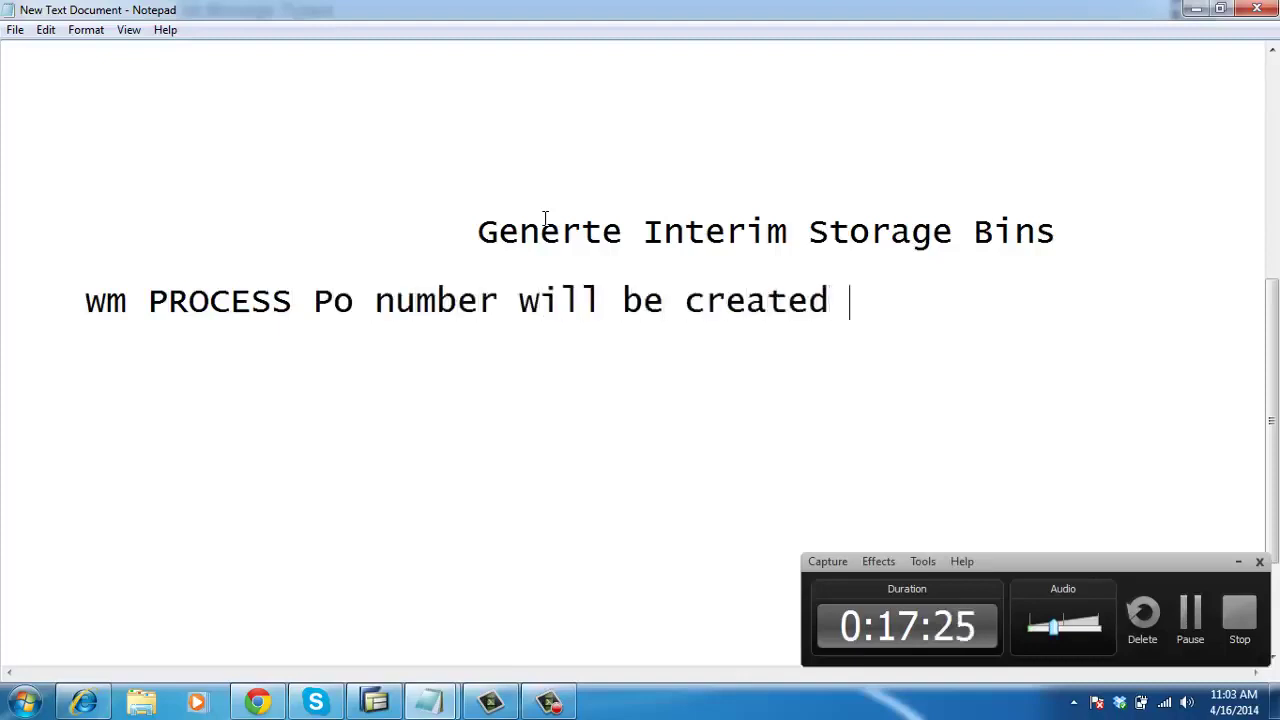
type("a s")
key("BackSpace")
key("BackSpace")
key("BackSpace")
type("s ")
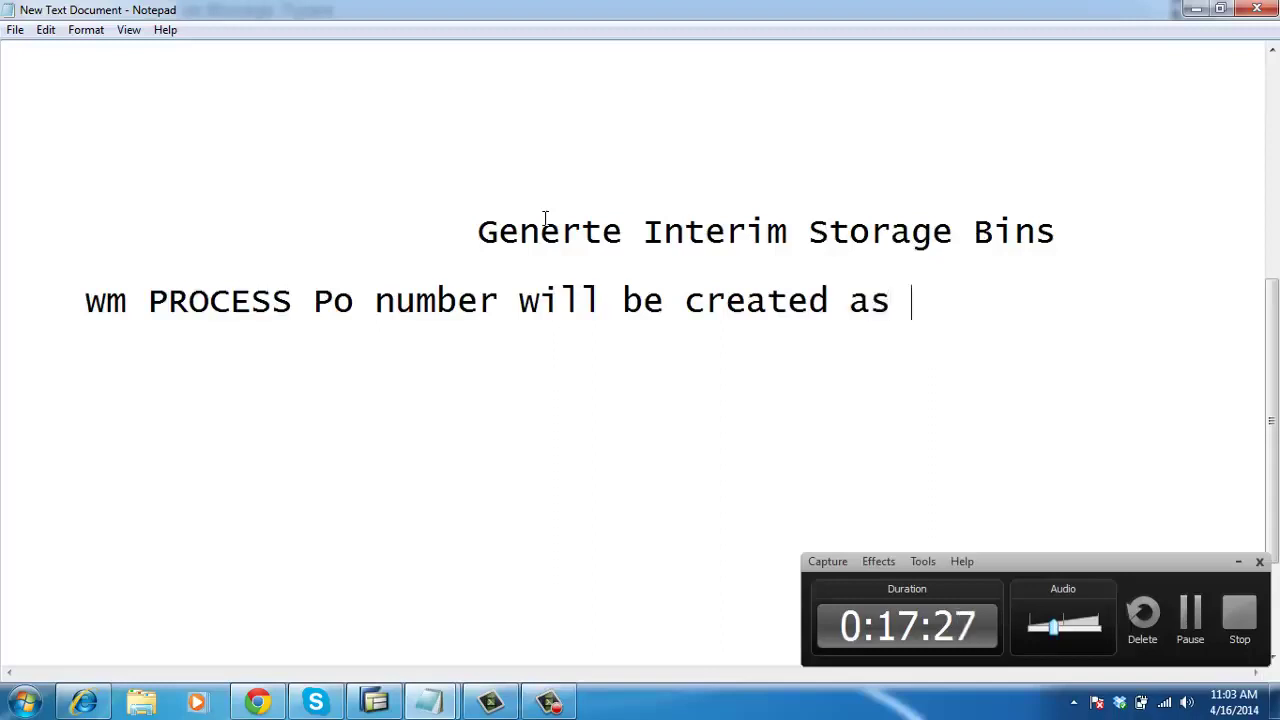
type("interim s")
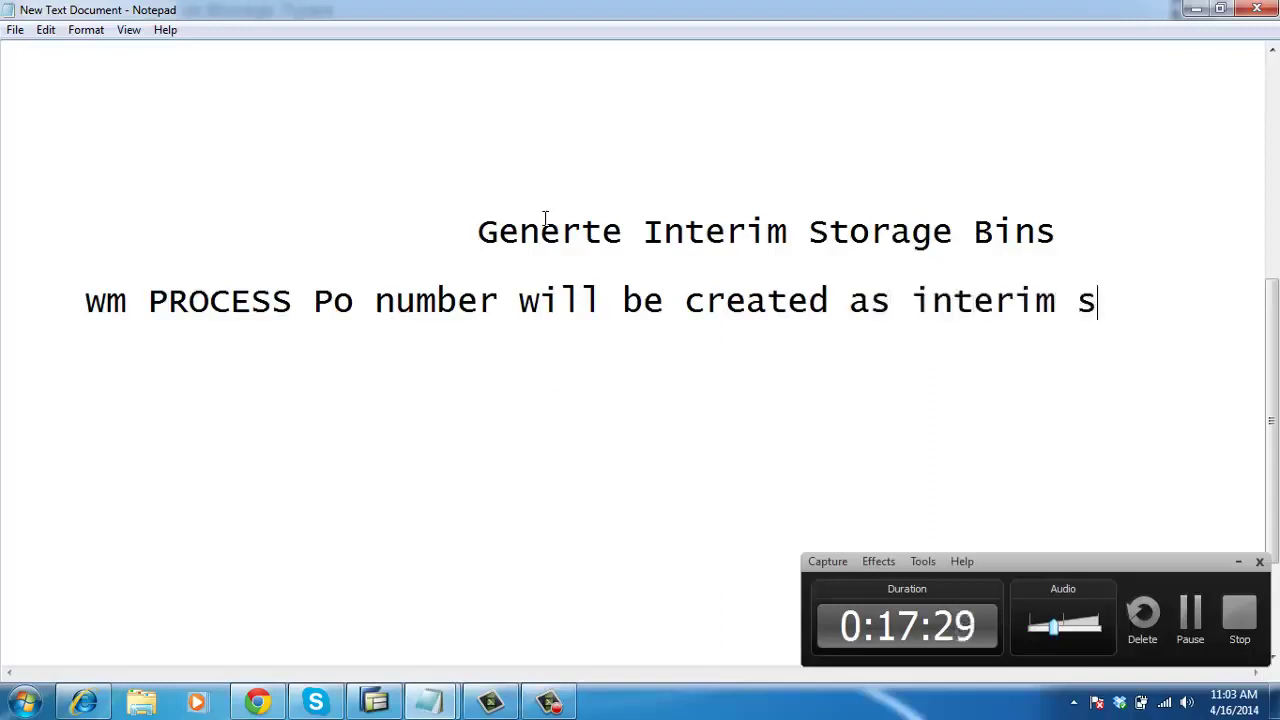
type("torage bin")
key("Return")
key("Return")
key("Return")
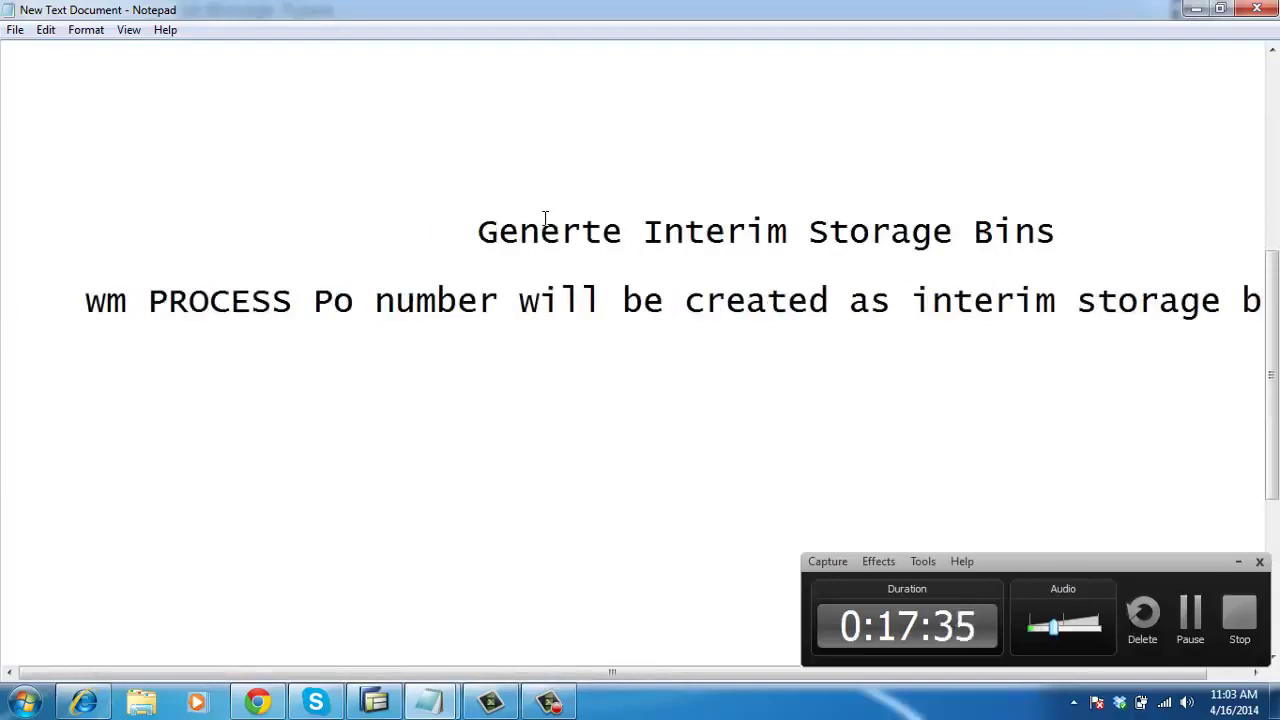
type("201 k ")
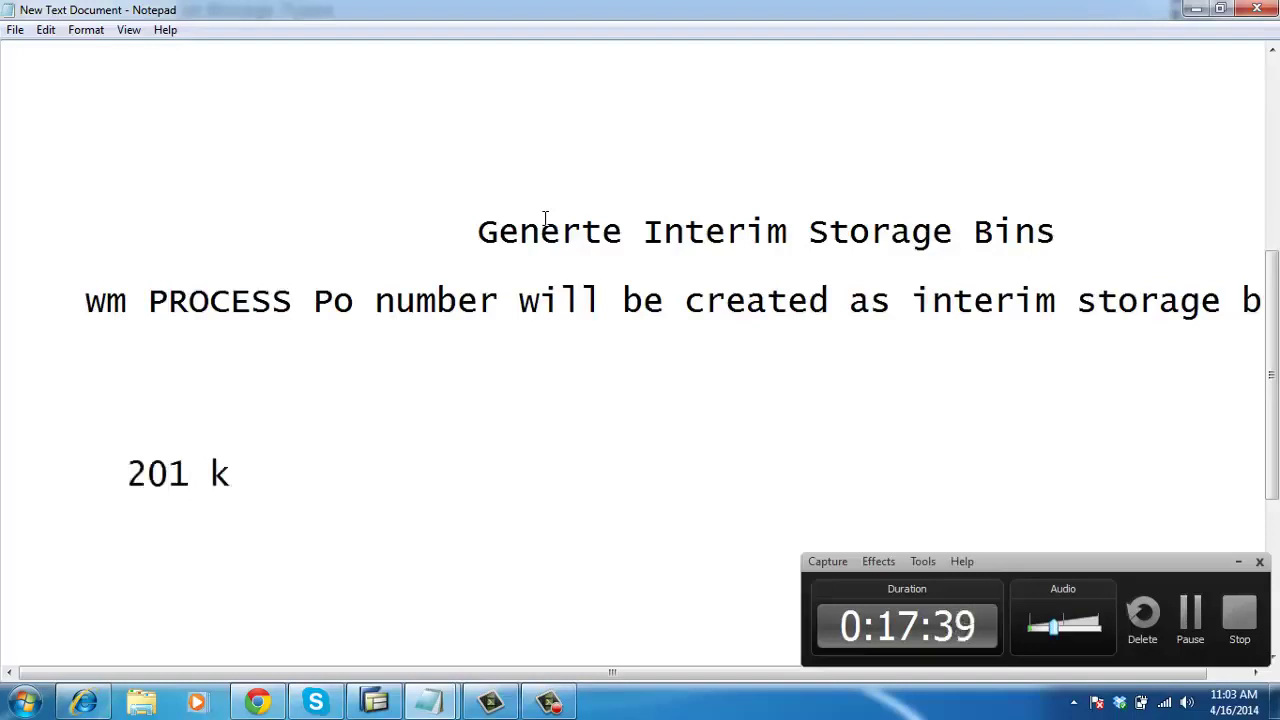
type("PO ")
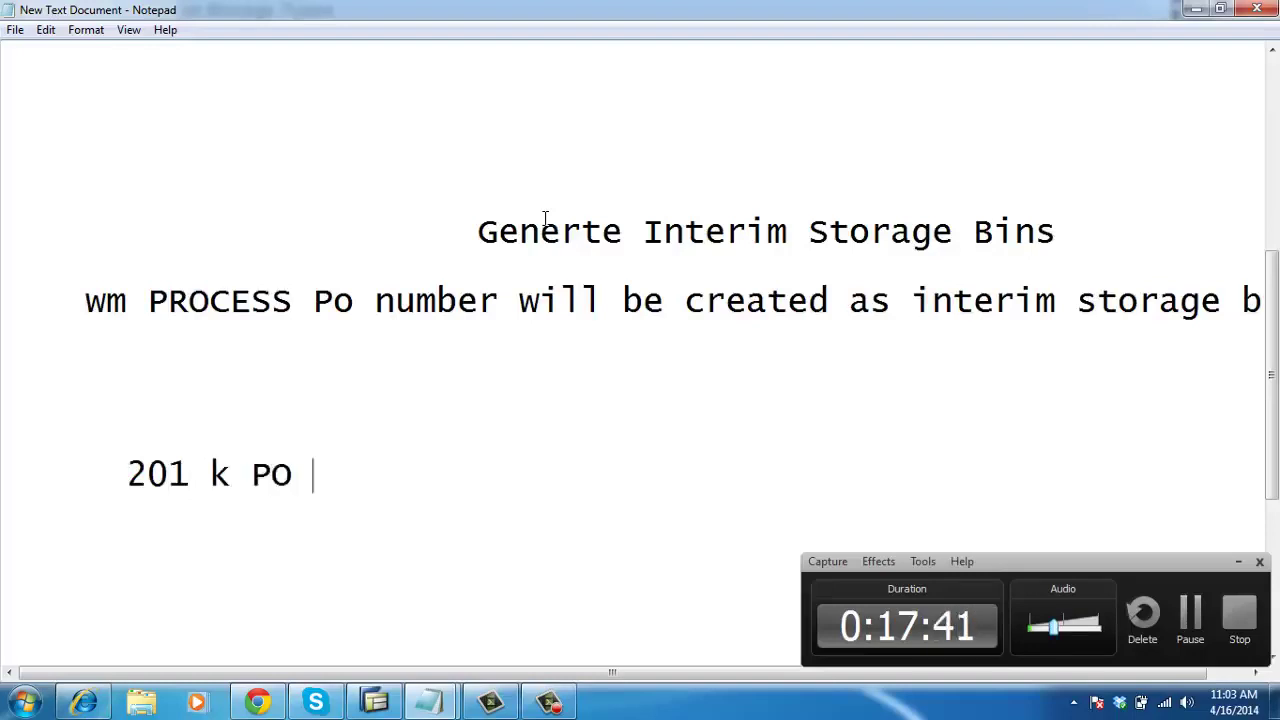
type("number ")
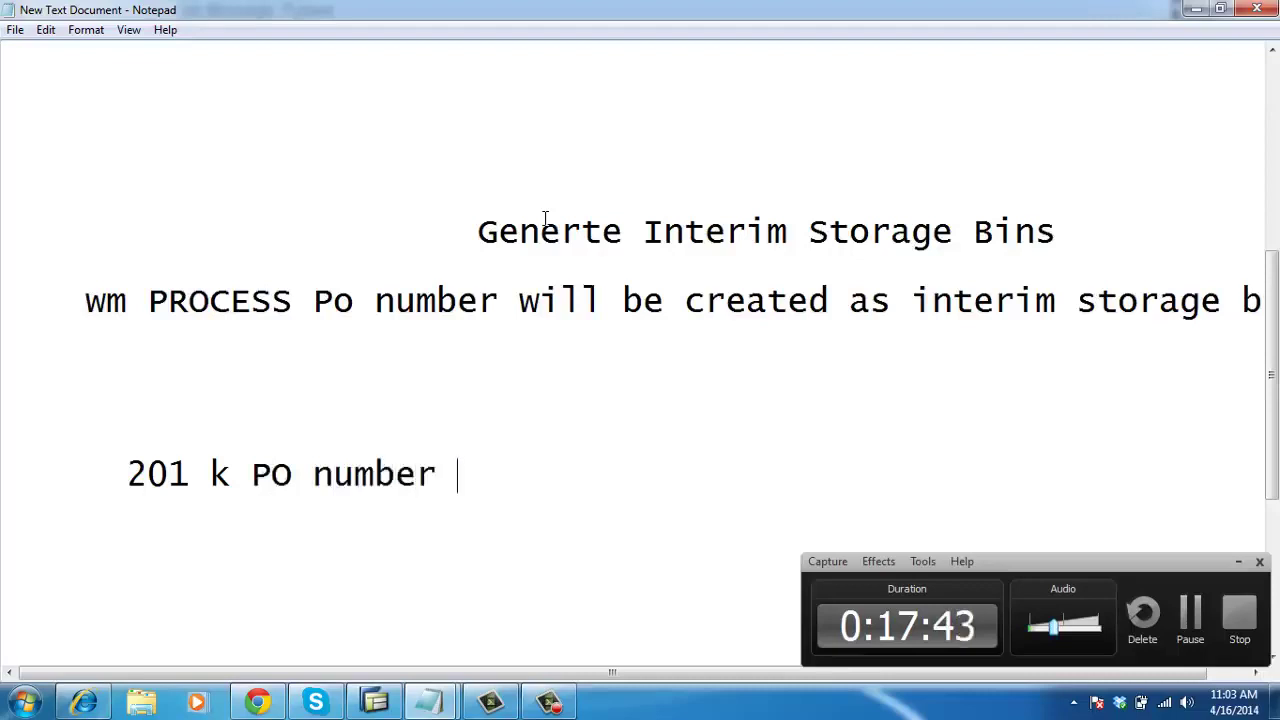
type("is missing")
key("Return")
key("Return")
- Add the heading 'Generate Interim stoarge Bins' on its own line
type("Gen")
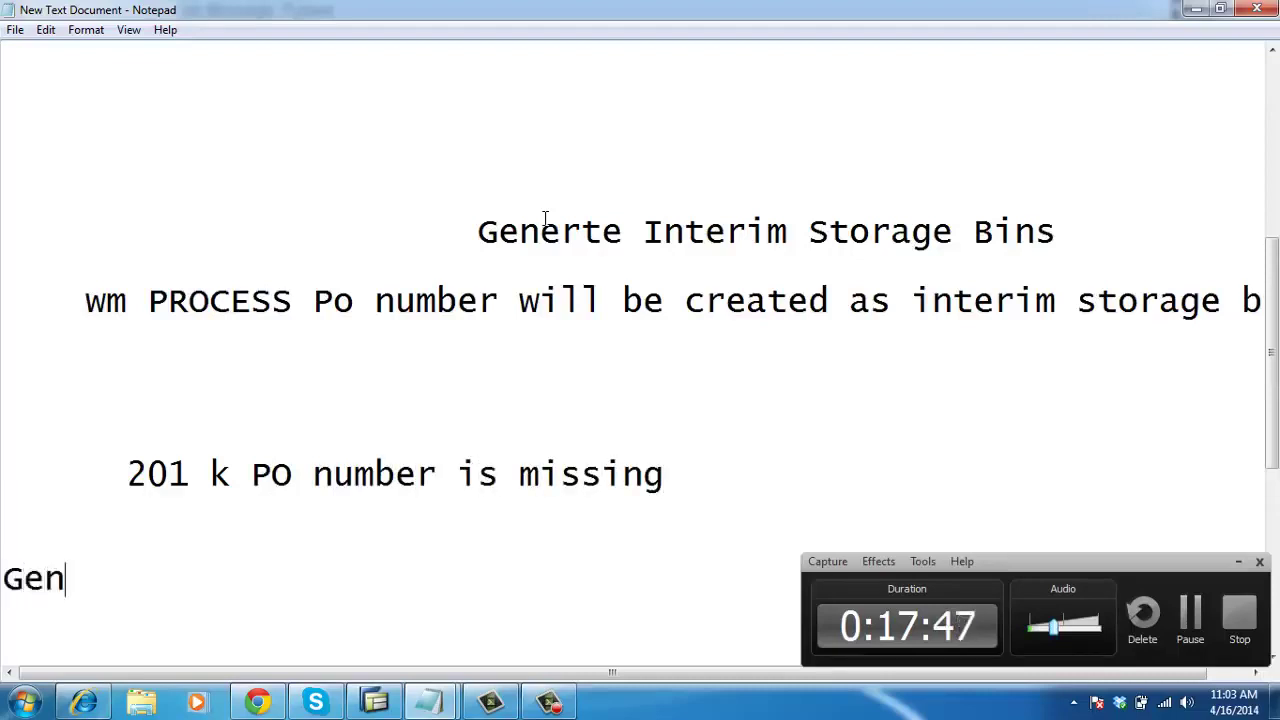
type("erate Intero")
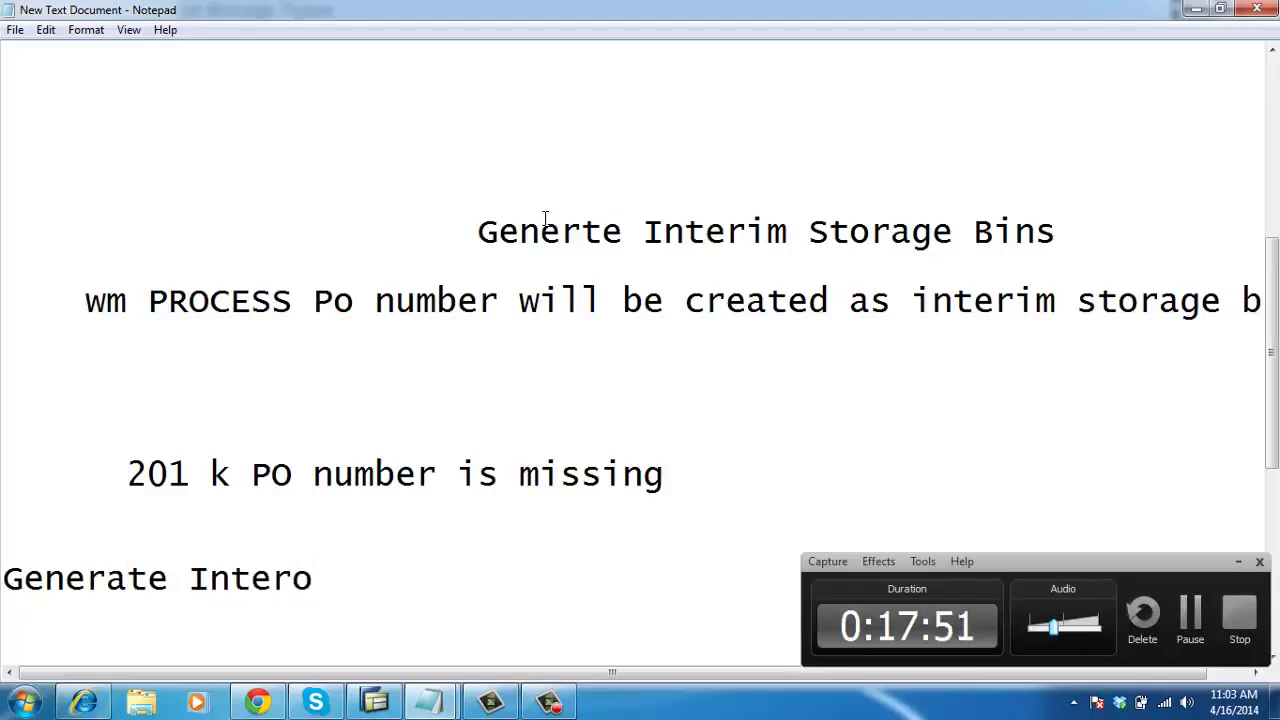
key("BackSpace")
type("m")
key("BackSpace")
type("im stoarge Bins")
key("Return")
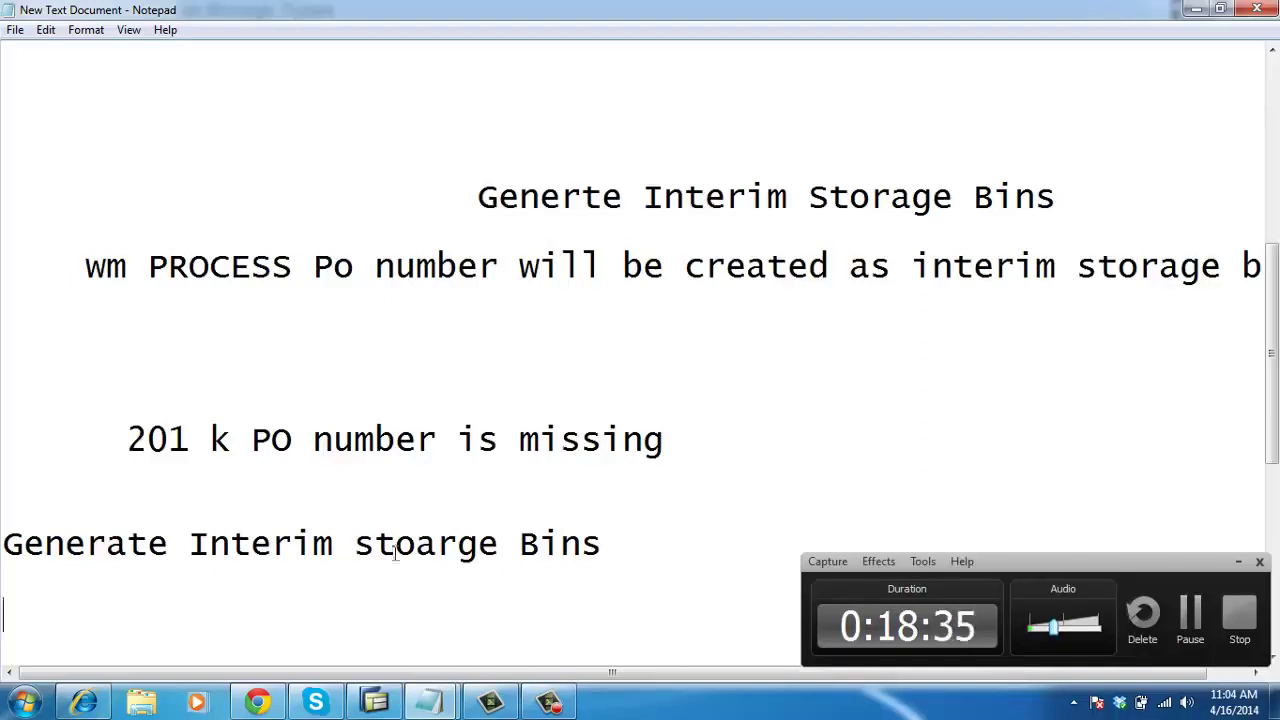
- Back in SAP, start MIGO and change the reference from R01 Purchase Order to R10 Other
left_click(375, 700)
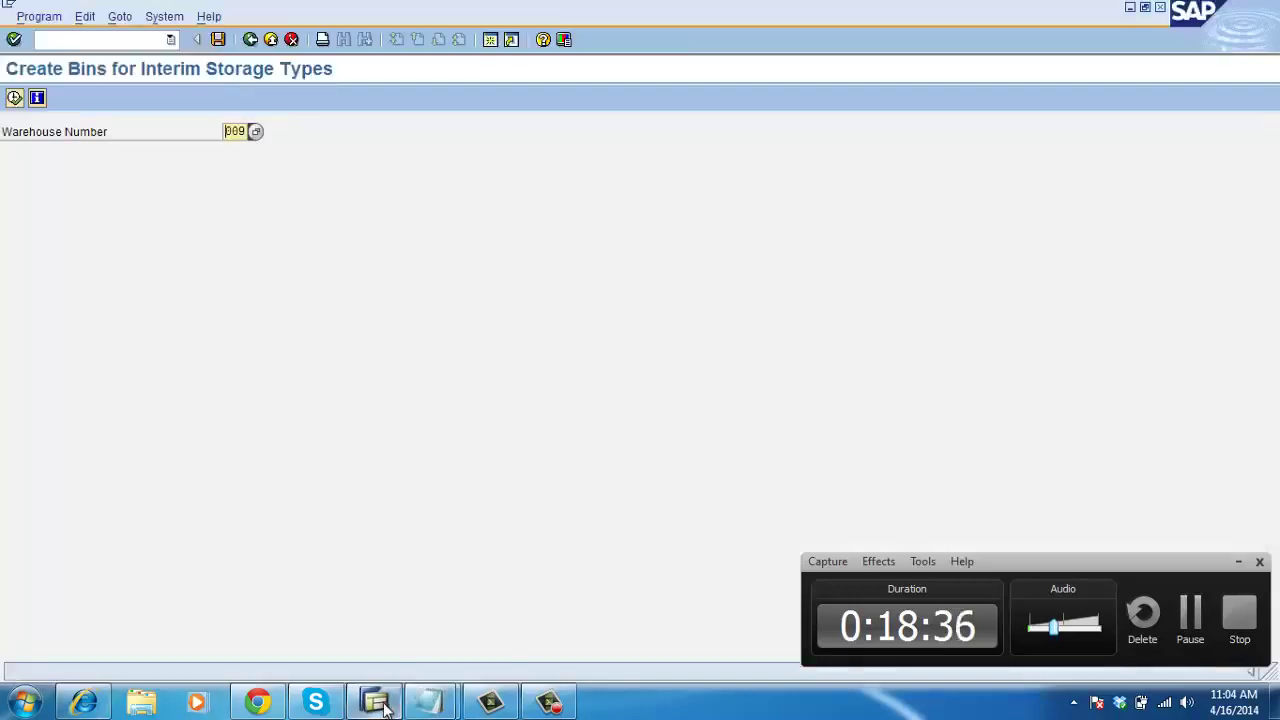
left_click(106, 40)
type("/nml")
key("Return")
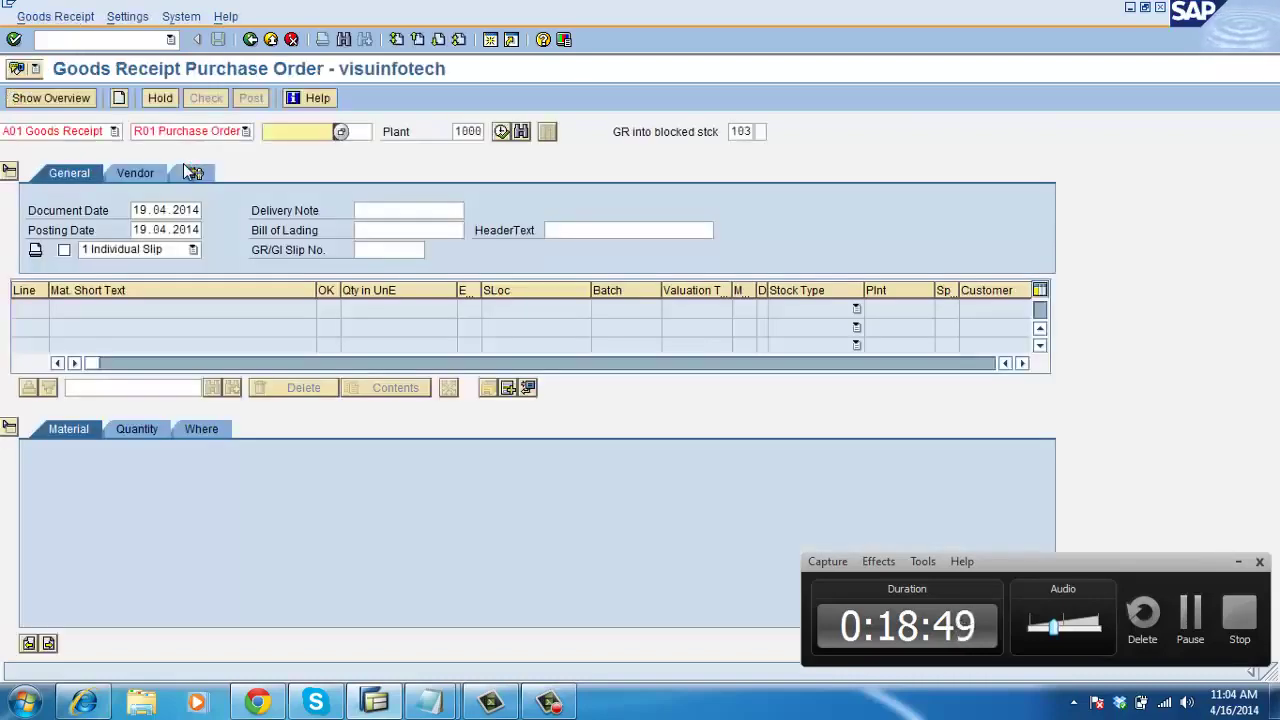
left_click(152, 134)
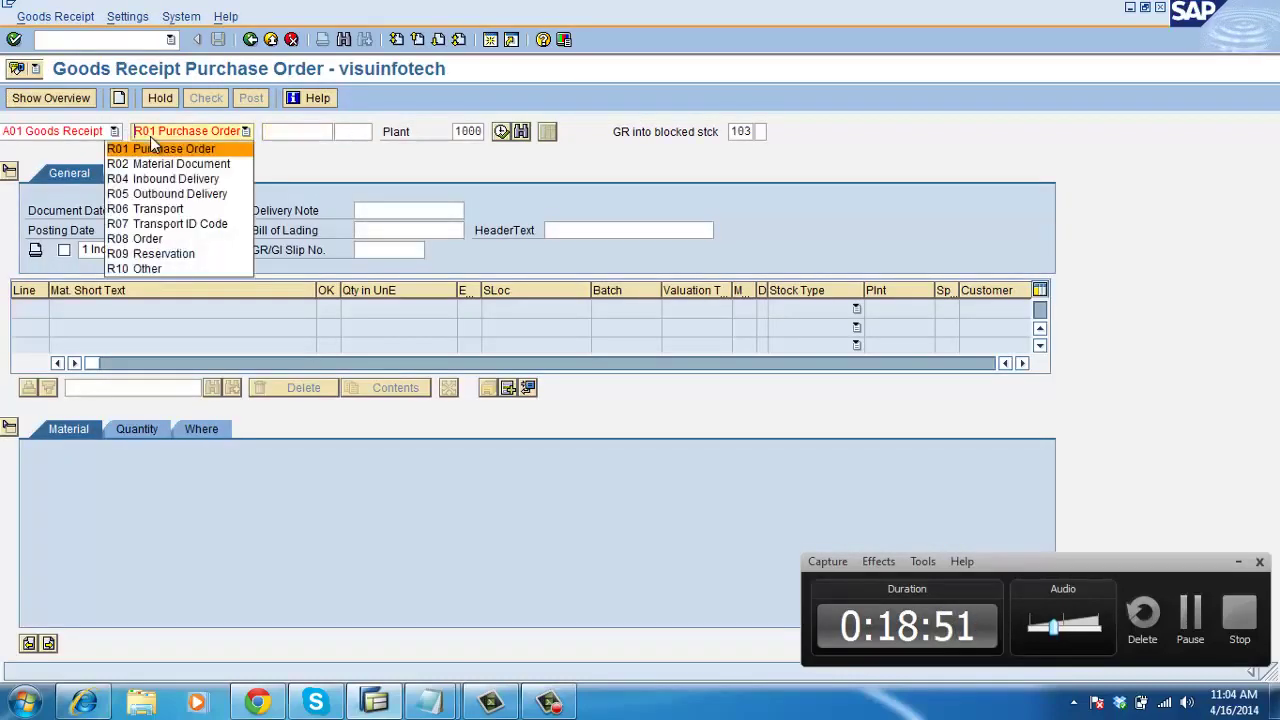
left_click(148, 272)
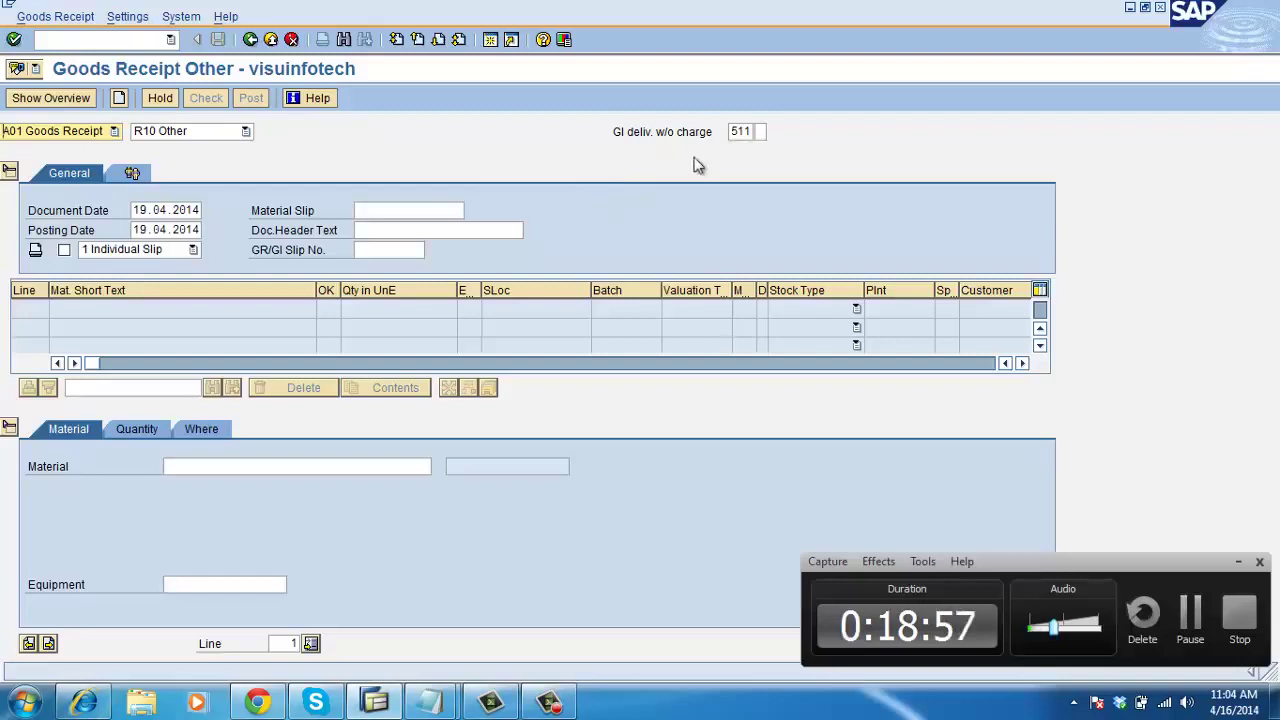
- Change the movement type to 561 and add material AAA as item 1
left_click(747, 131)
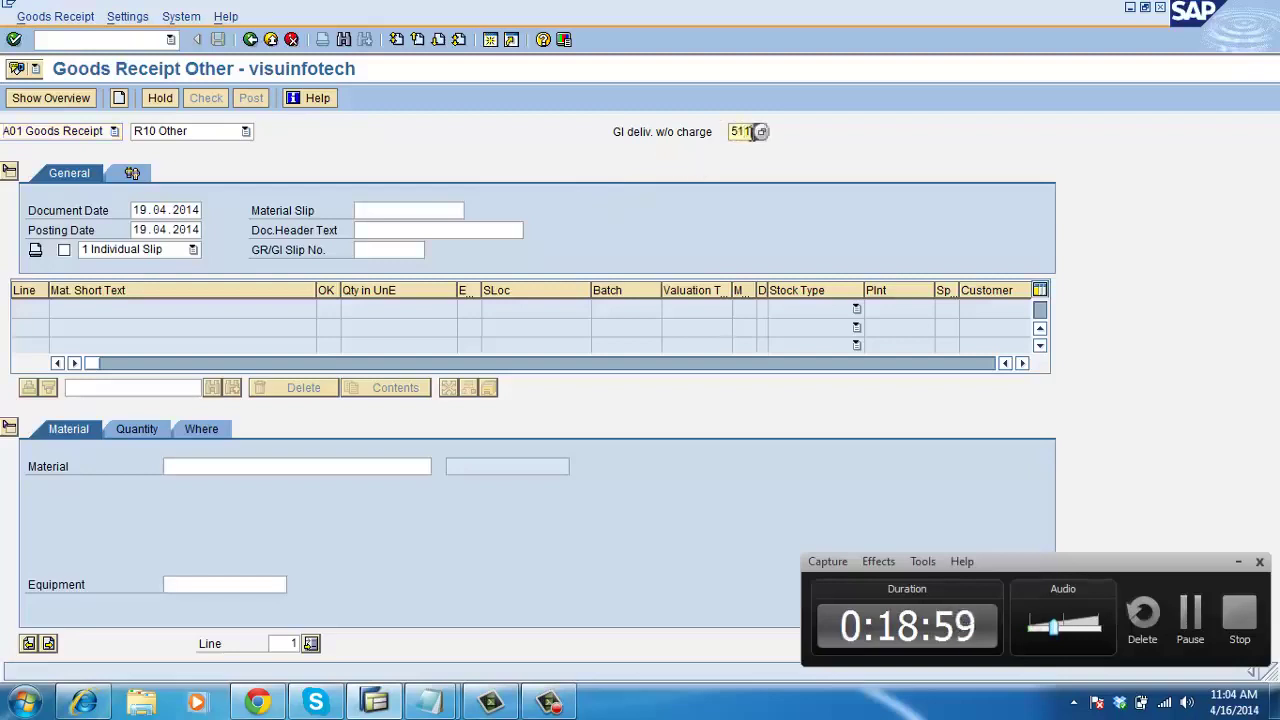
key("BackSpace")
key("BackSpace")
type("61")
key("Return")
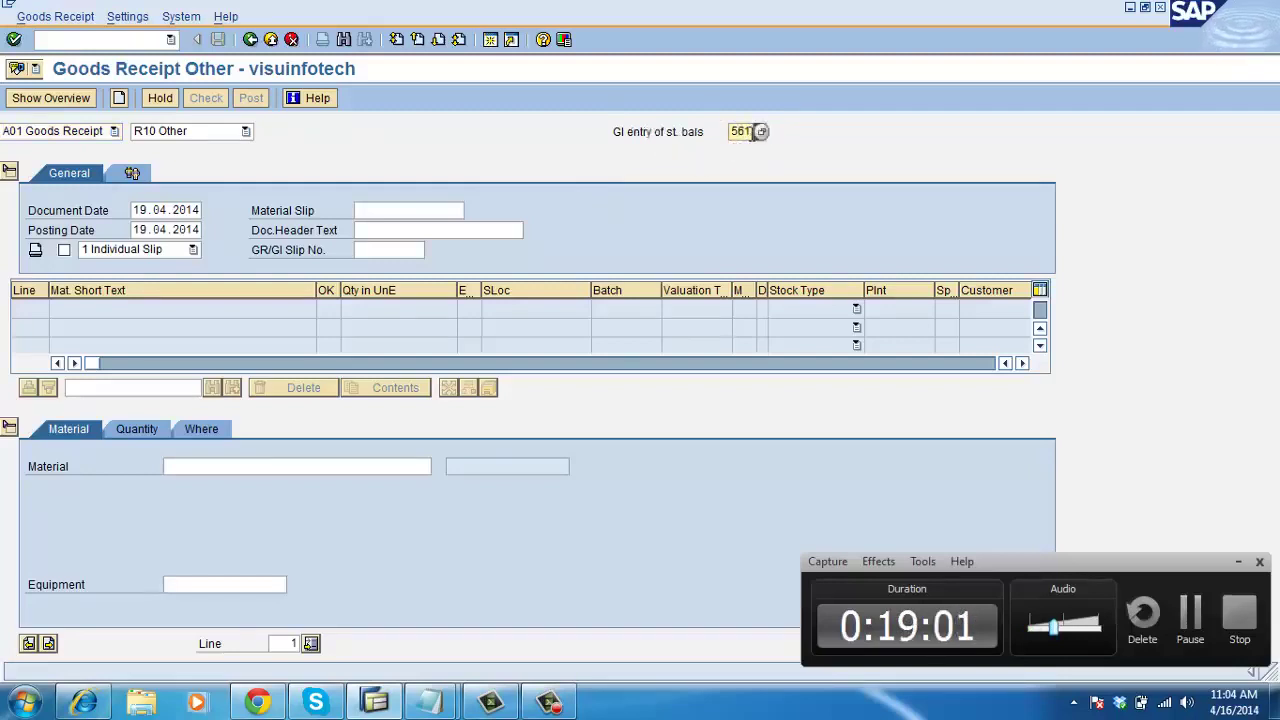
left_click(224, 467)
type("AAA")
key("Return")
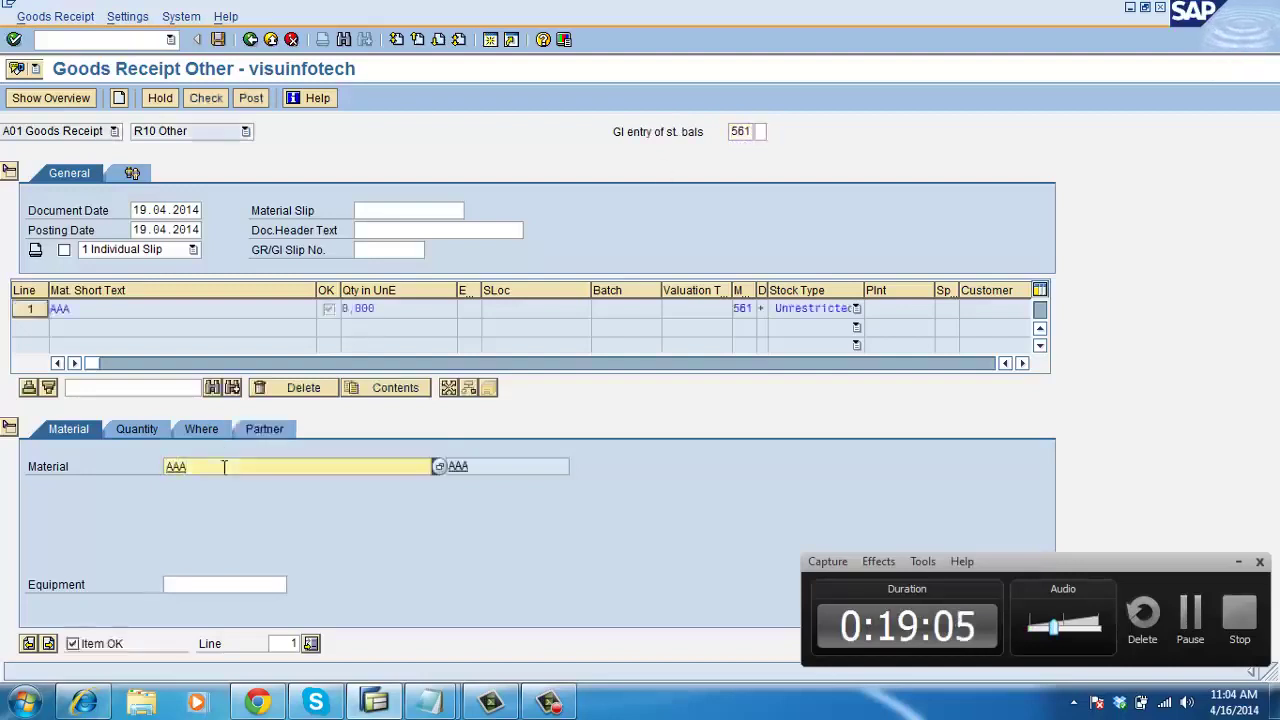
- Enter quantity 100, plant 1000 and storage location 0002 for the item
left_click(136, 429)
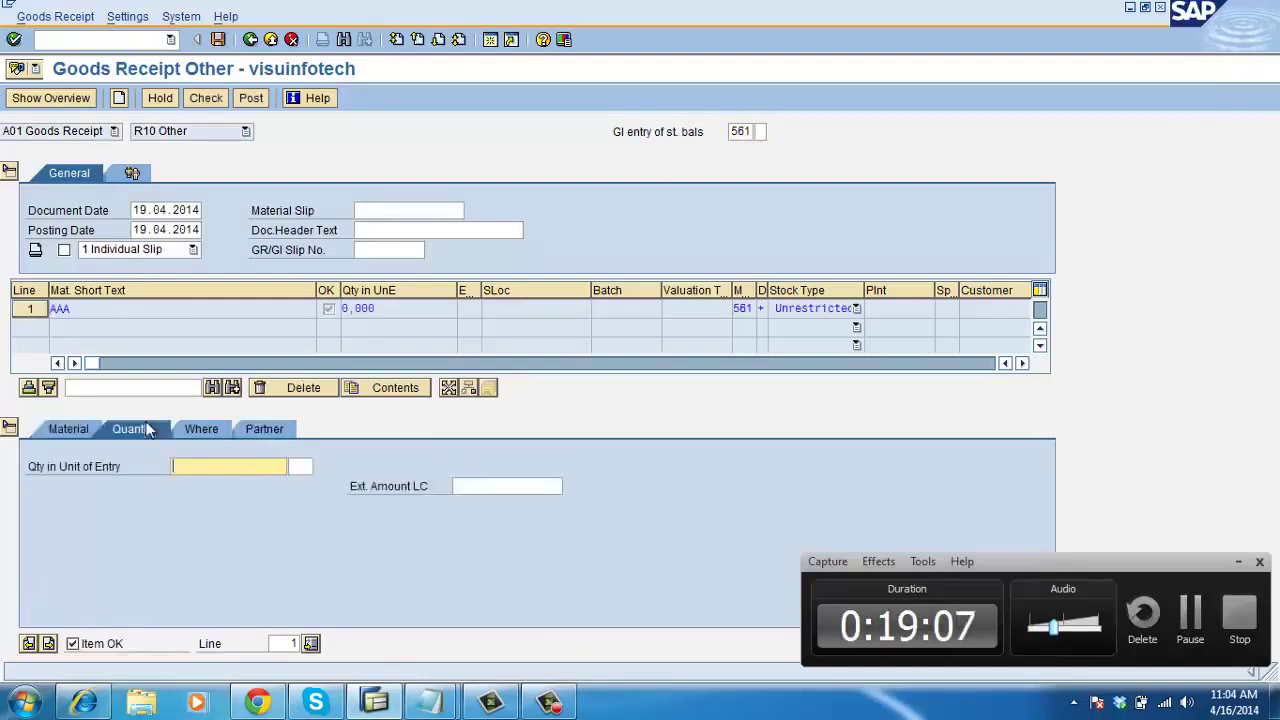
type("100")
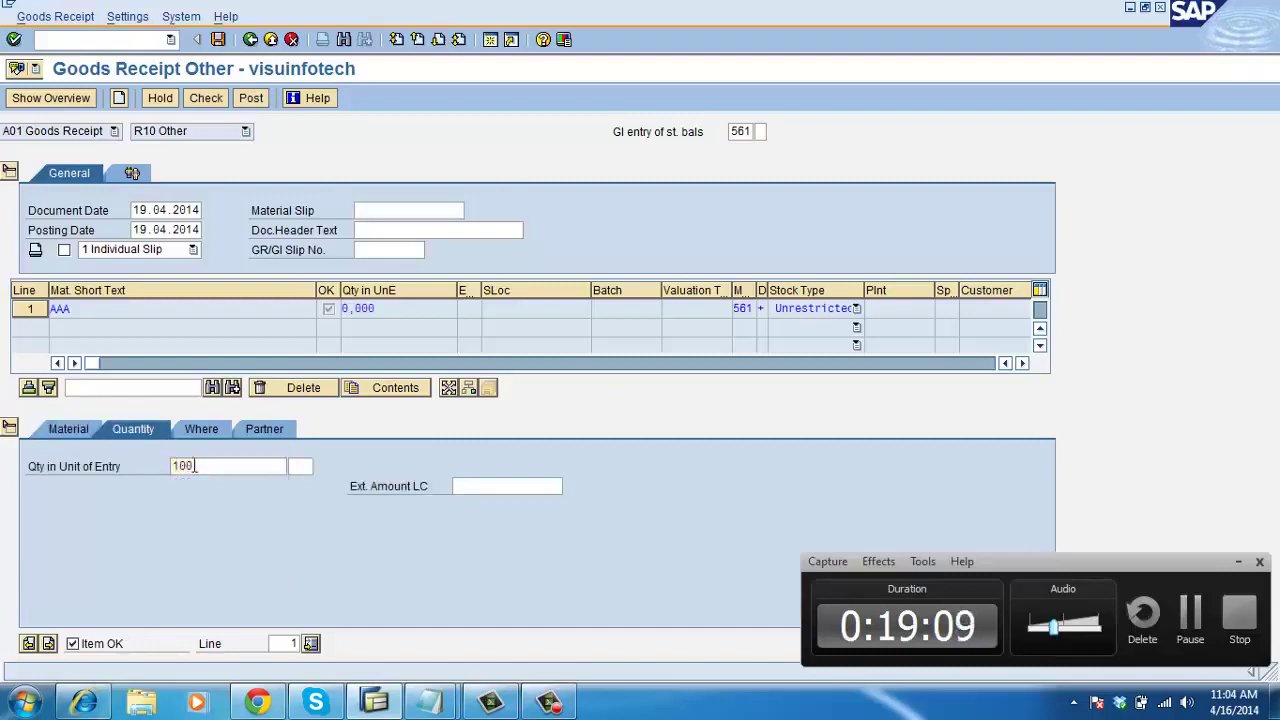
key("Return")
left_click(203, 431)
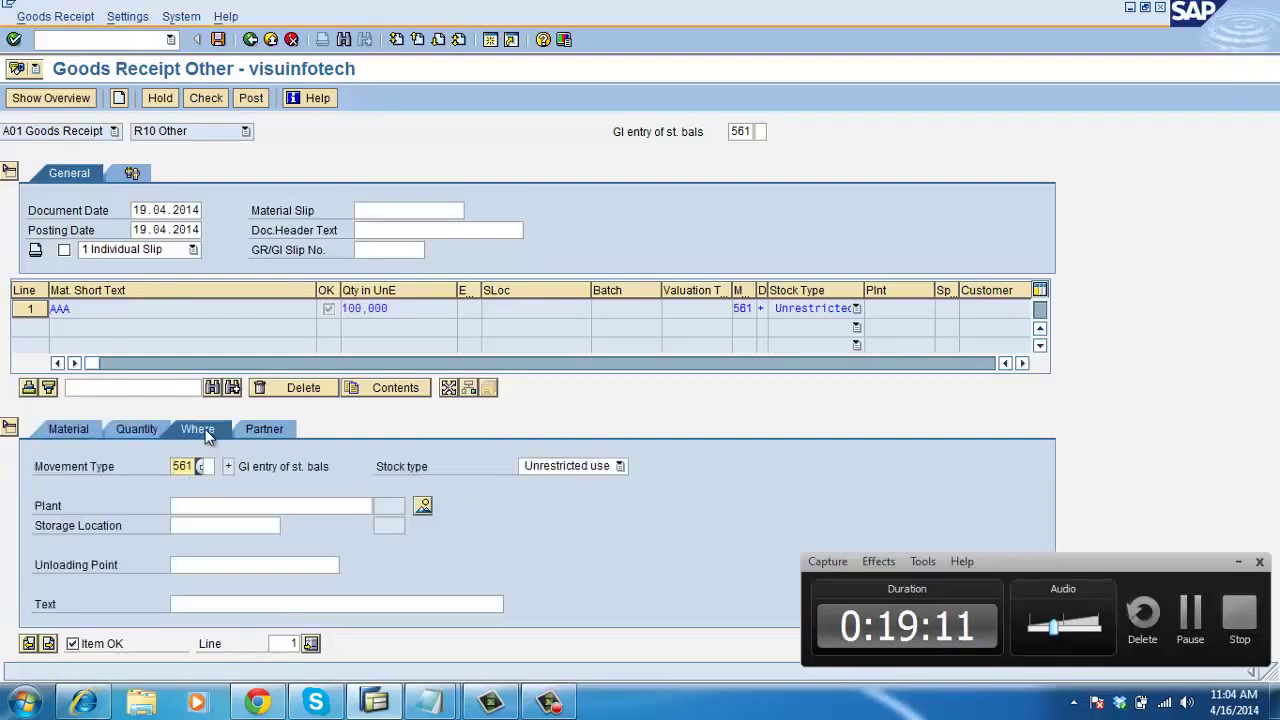
left_click(200, 507)
type("1000")
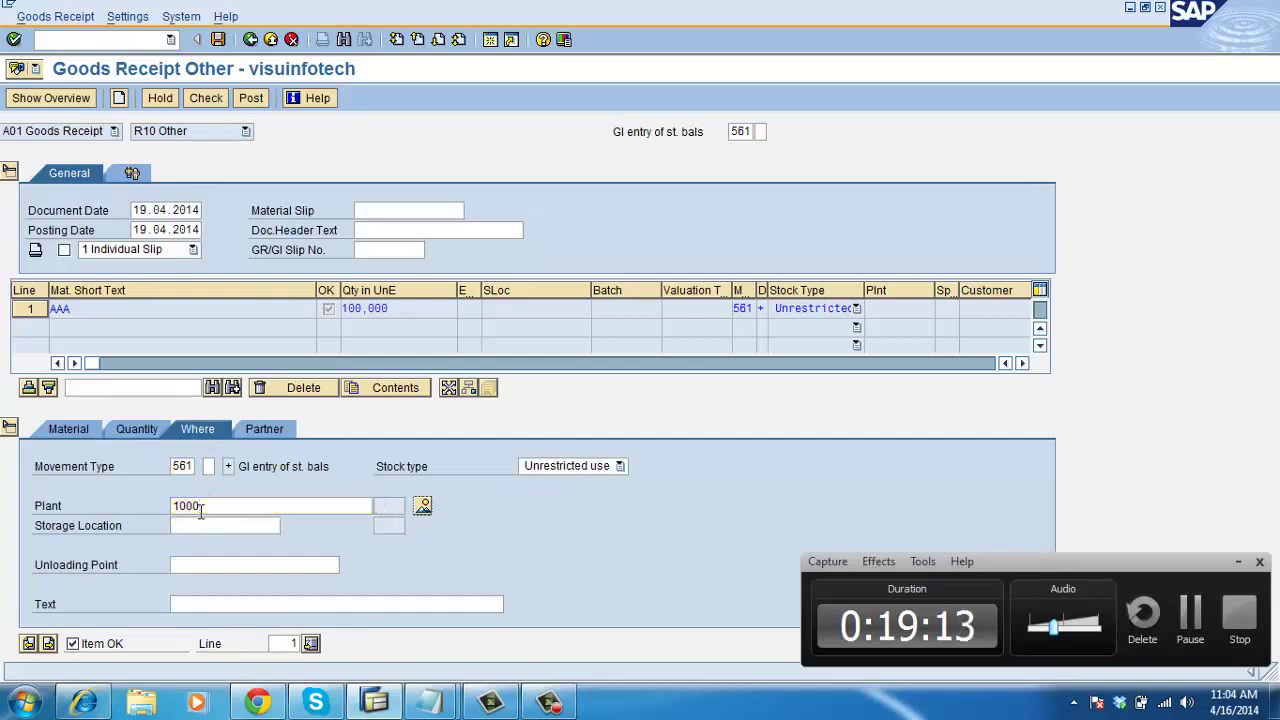
left_click(200, 526)
key("Return")
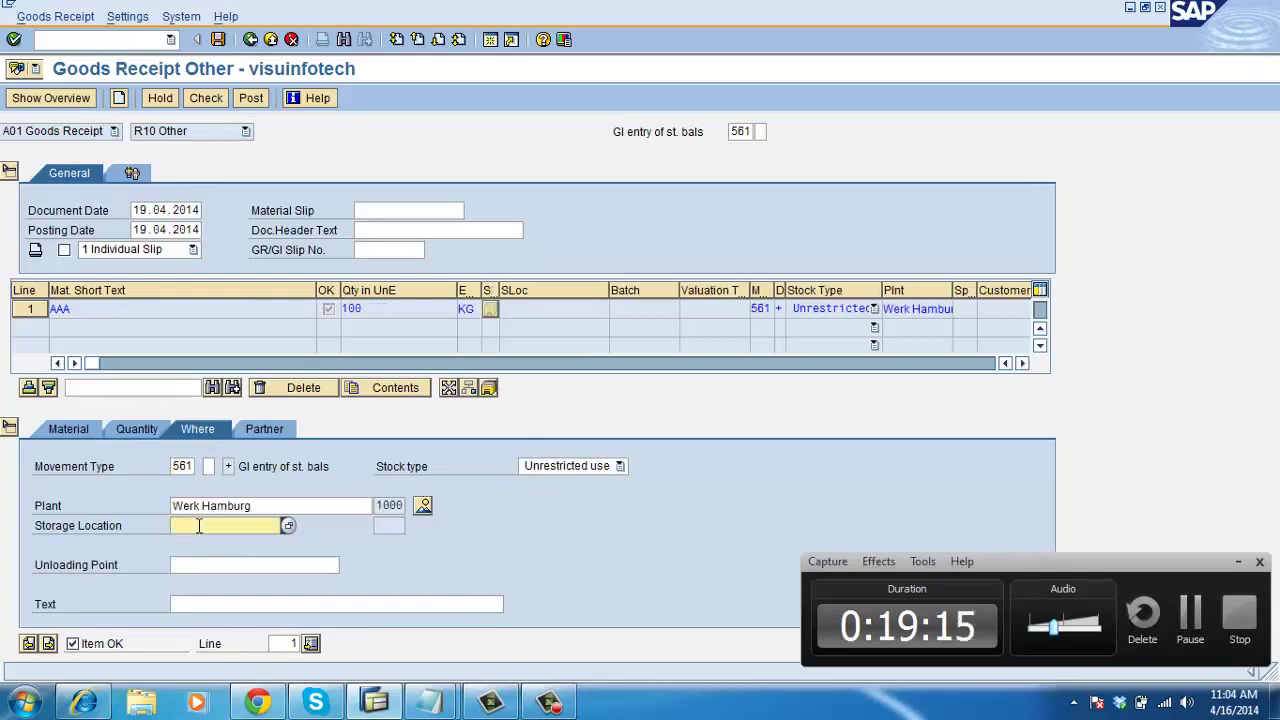
type("0002")
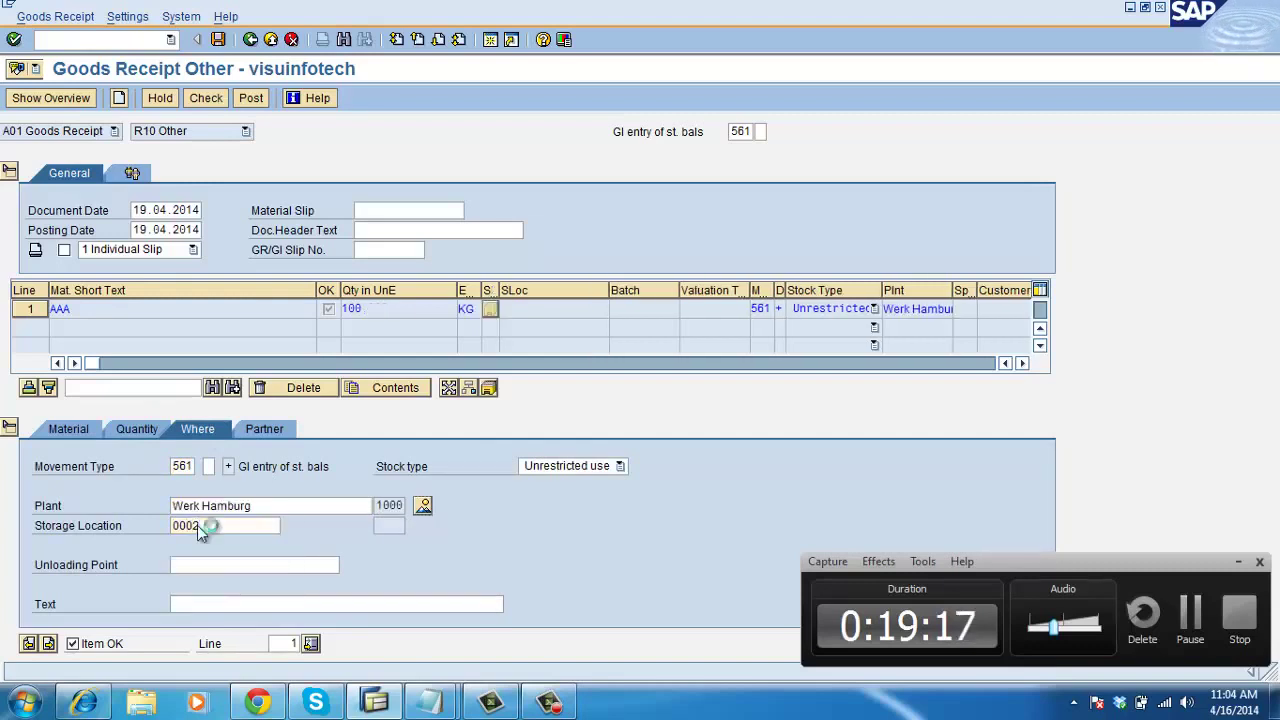
key("Return")
- Review the WM details, check the document and post it as material document 400496
left_click(275, 428)
left_click(322, 430)
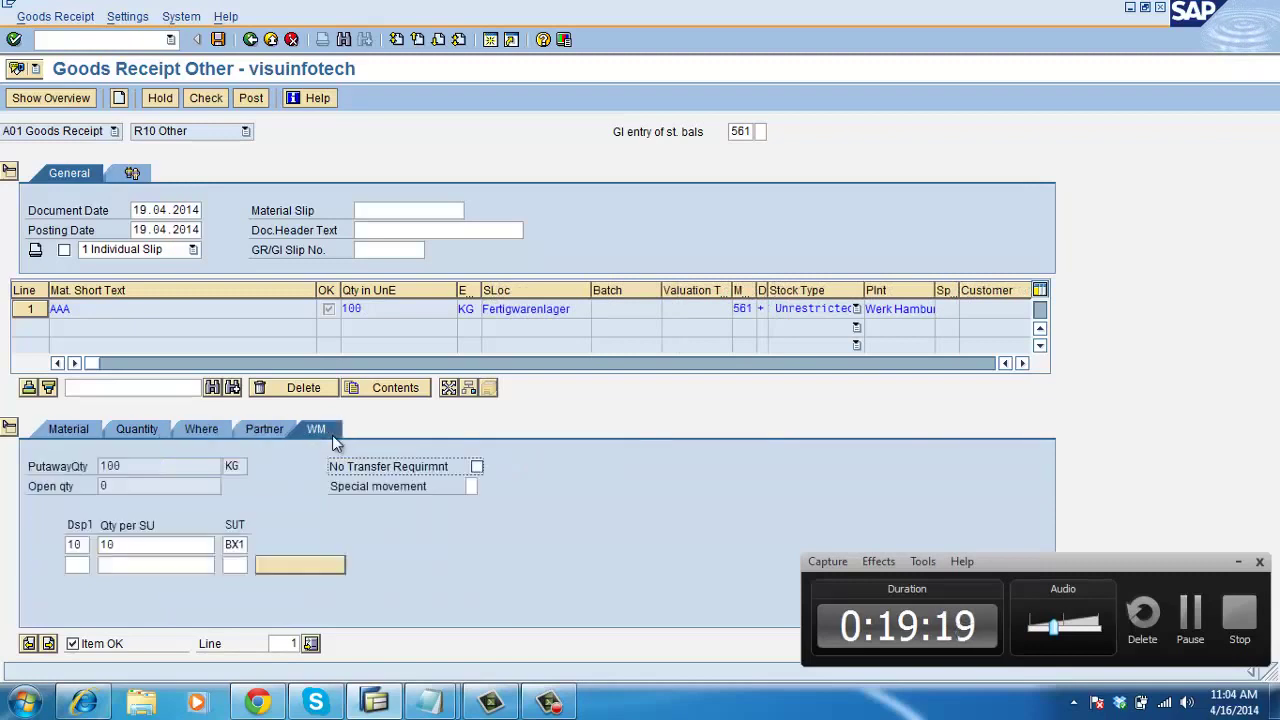
left_click(206, 97)
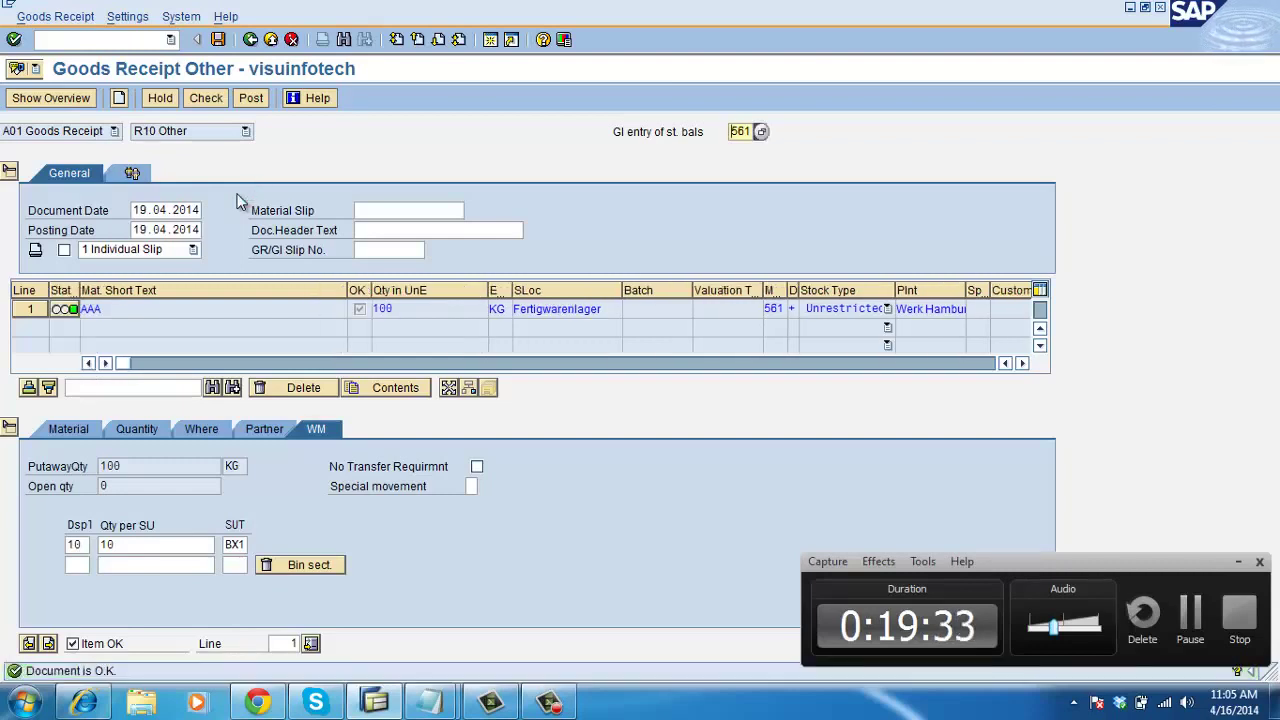
left_click(251, 98)
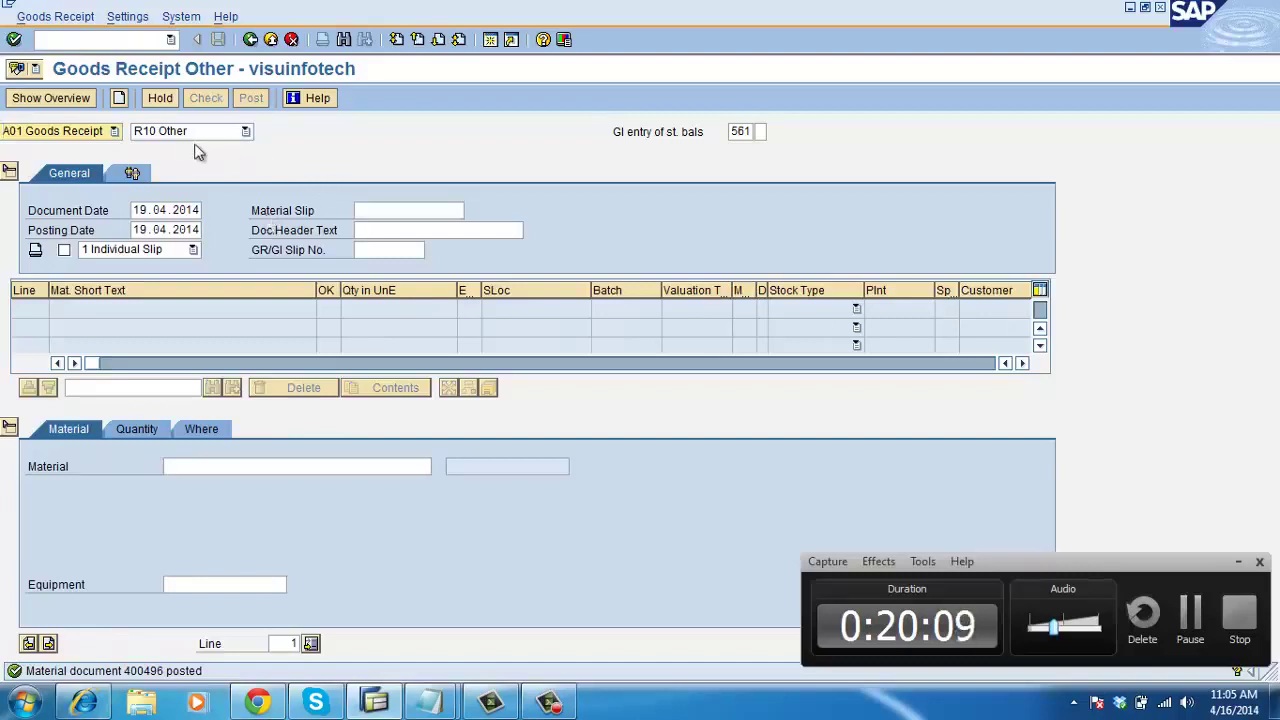
- Display material document 400496 with A04 and highlight its WM storage bin AUFNAHME
left_click(114, 131)
left_click(88, 182)
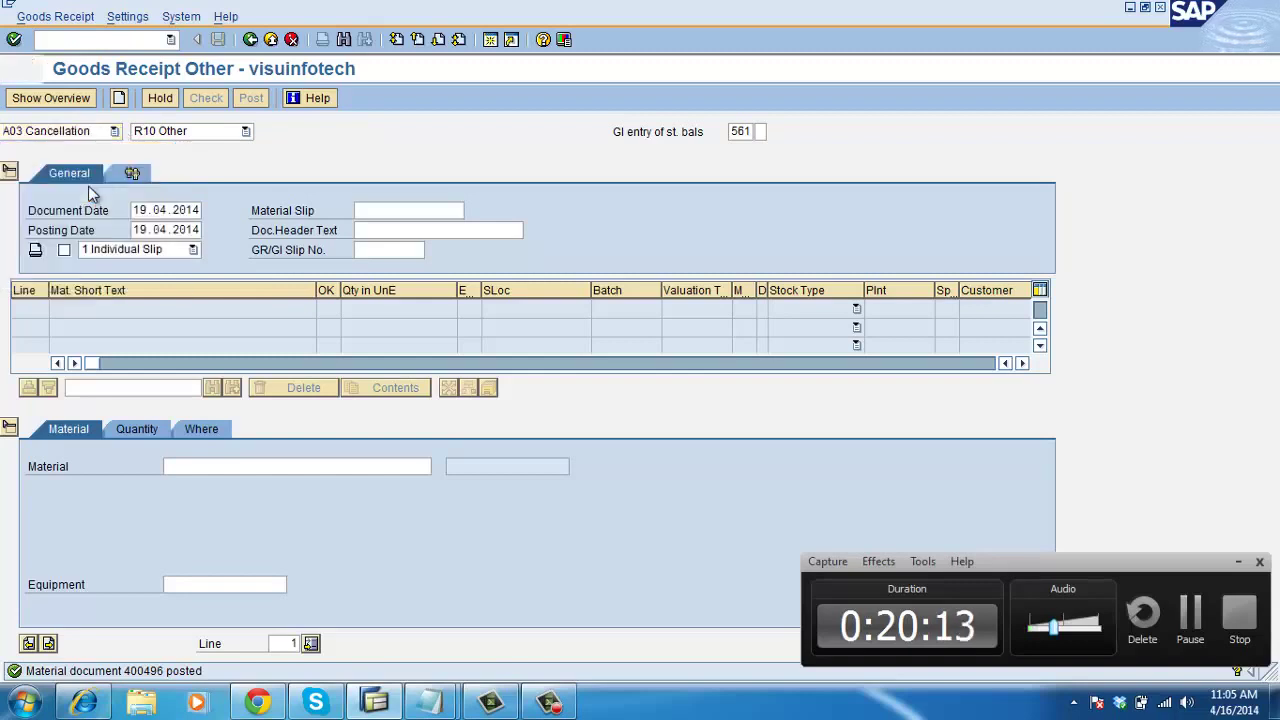
left_click(103, 132)
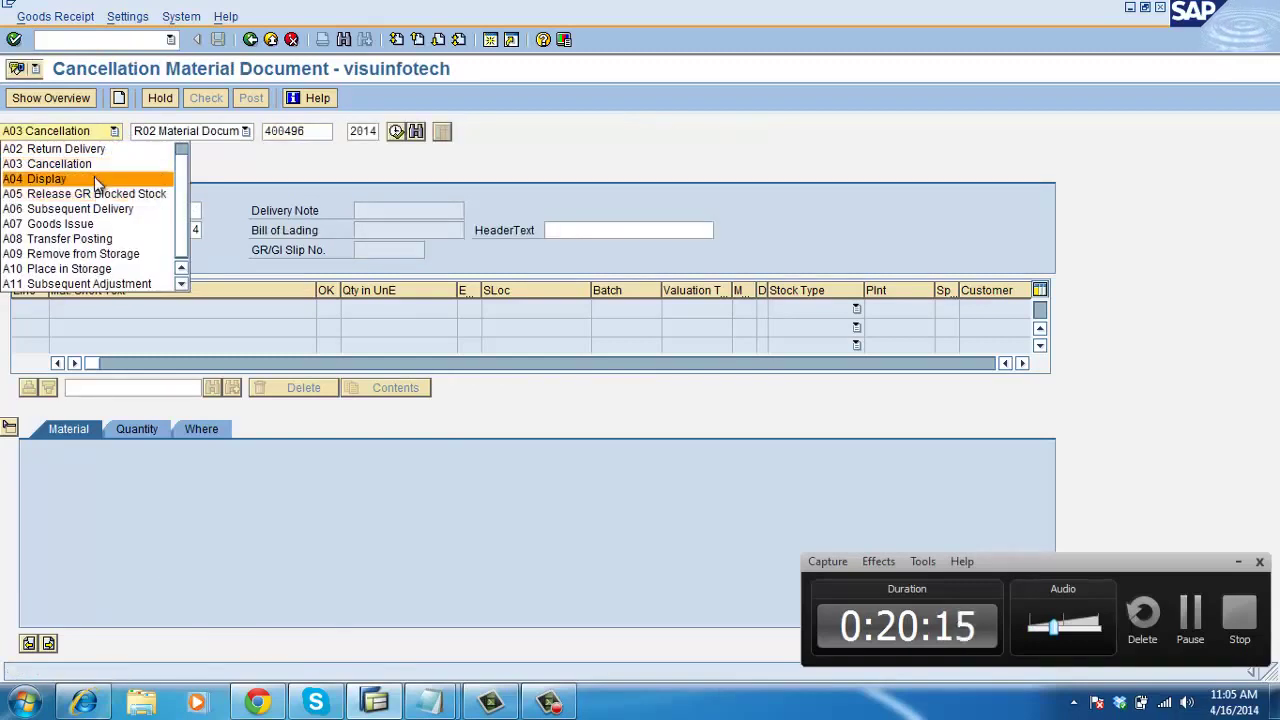
left_click(94, 177)
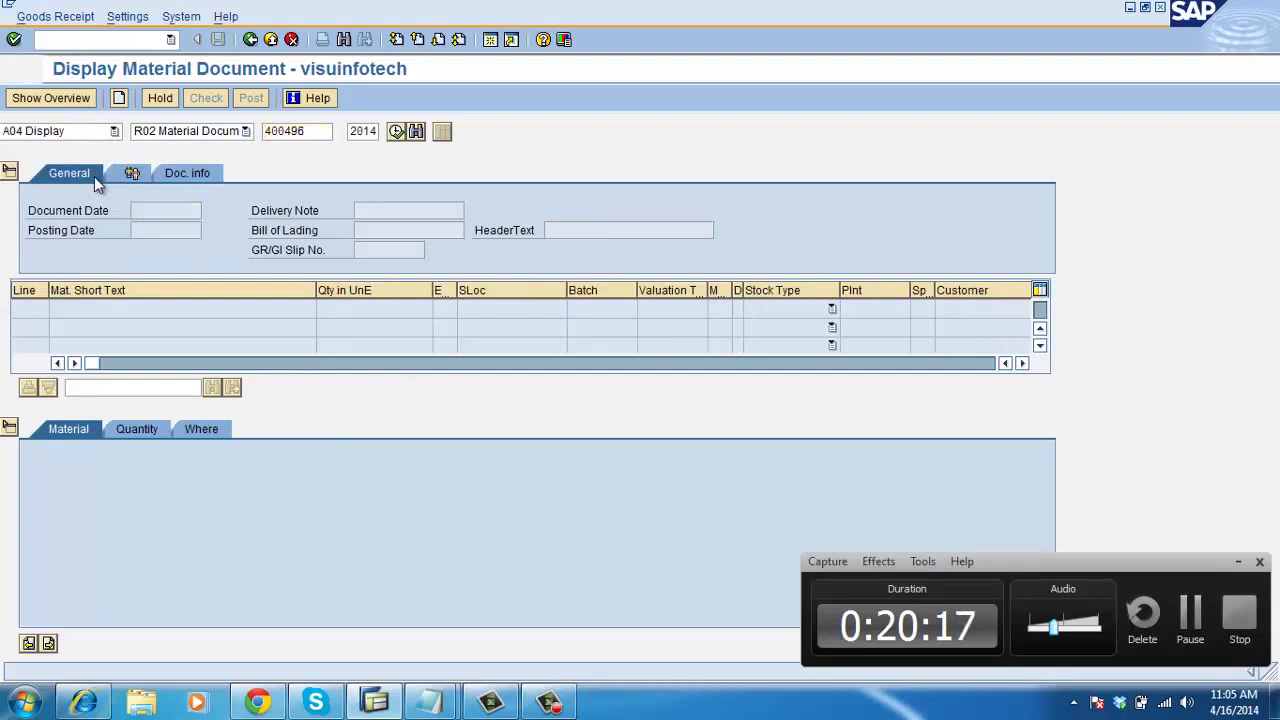
key("Return")
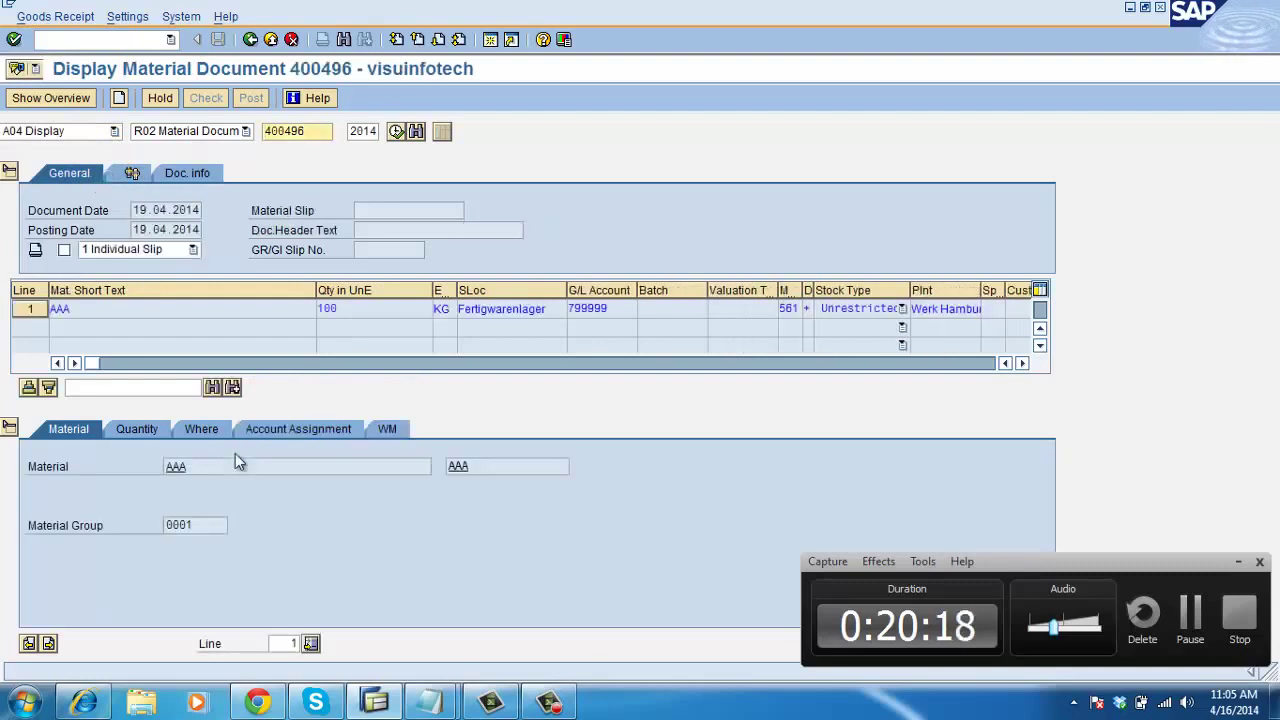
left_click(390, 429)
left_click(196, 524)
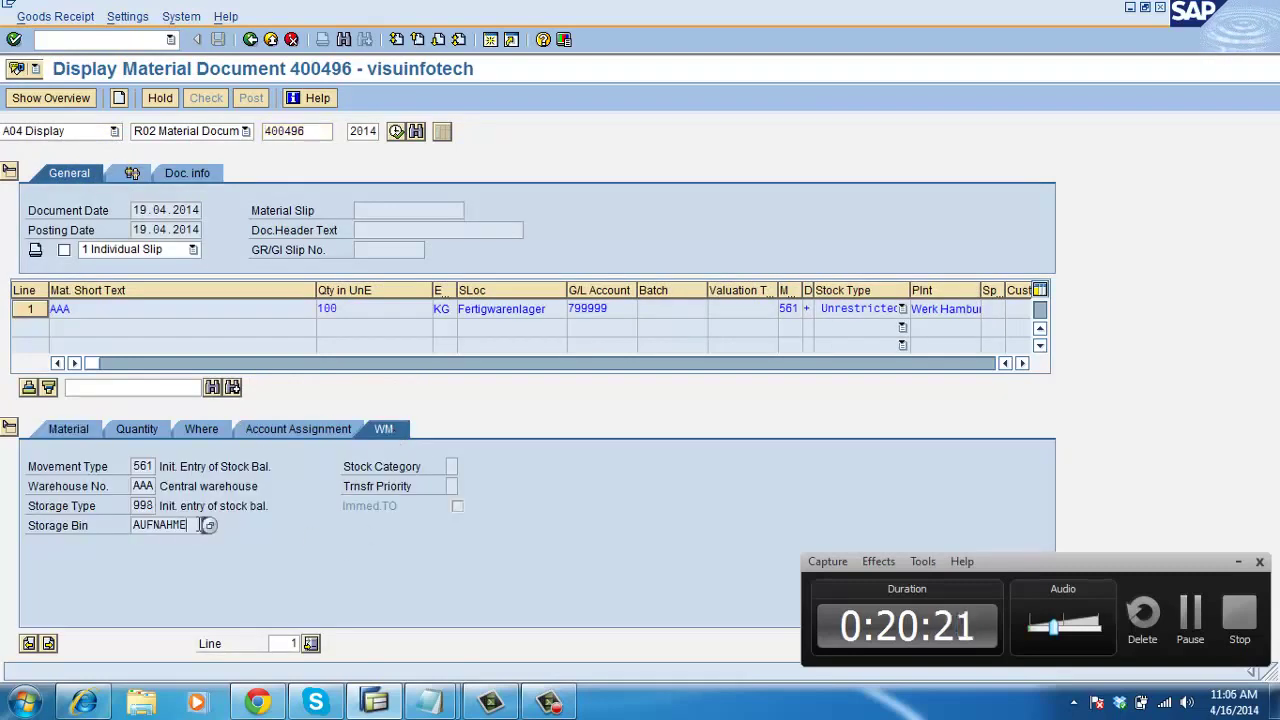
left_click_drag(178, 525, 135, 535)
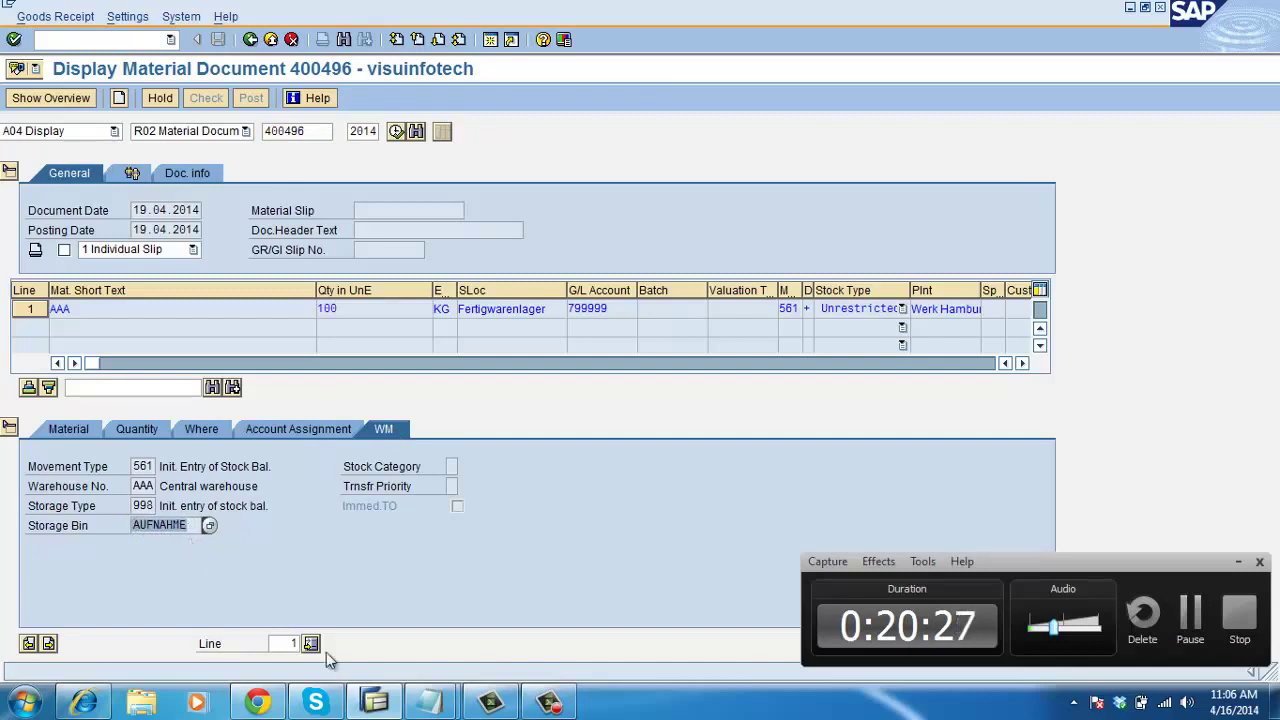
- Glance at the Notepad notes, minimize Notepad, and return to the SAP document display
left_click(364, 704)
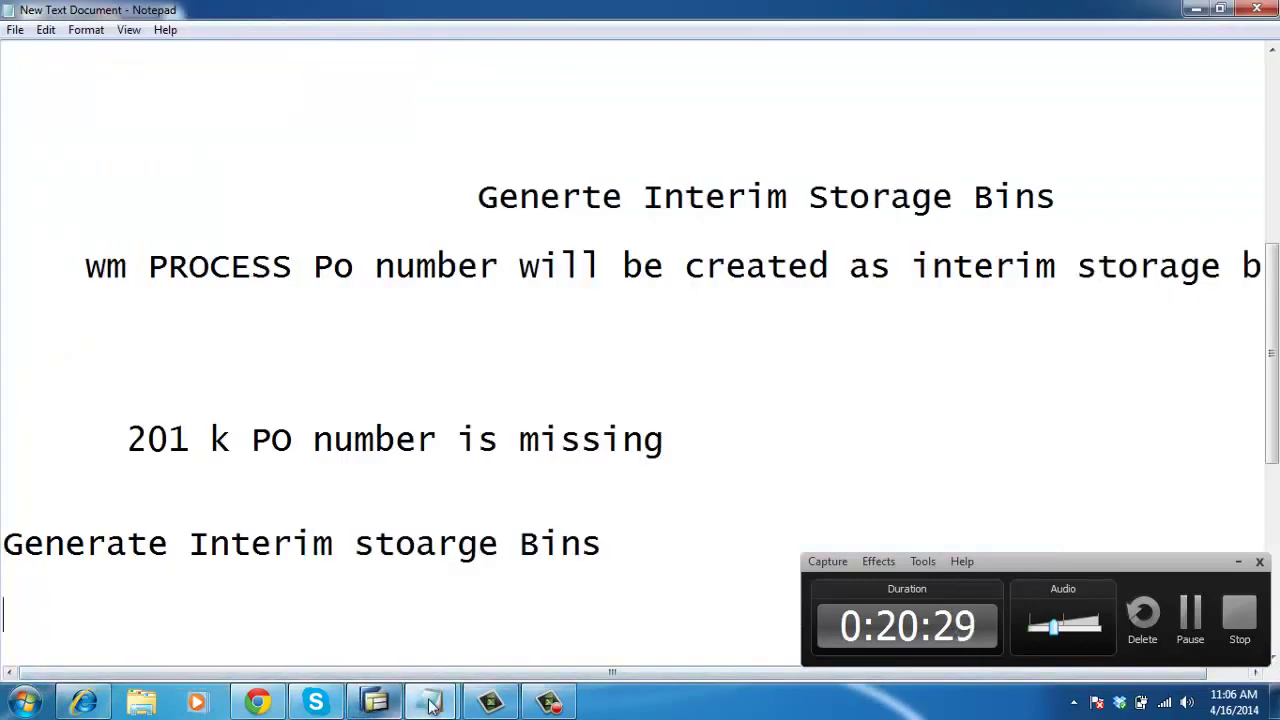
left_click(388, 706)
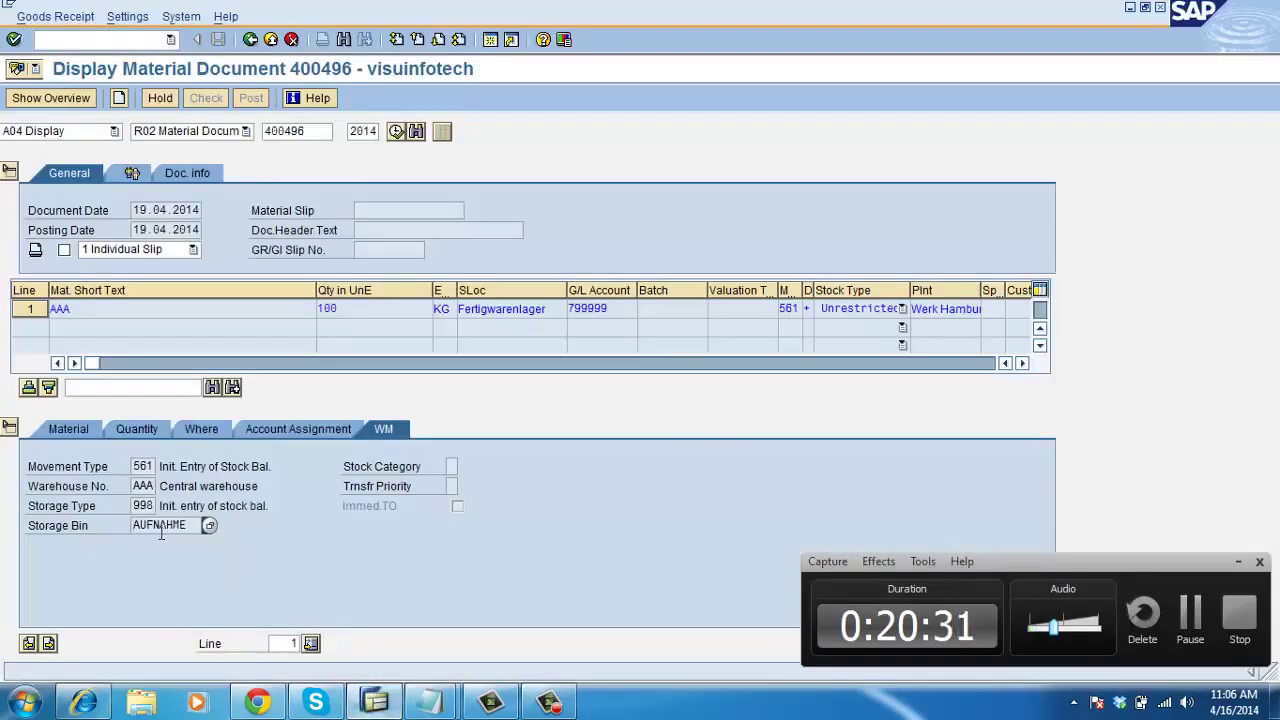
left_click(360, 703)
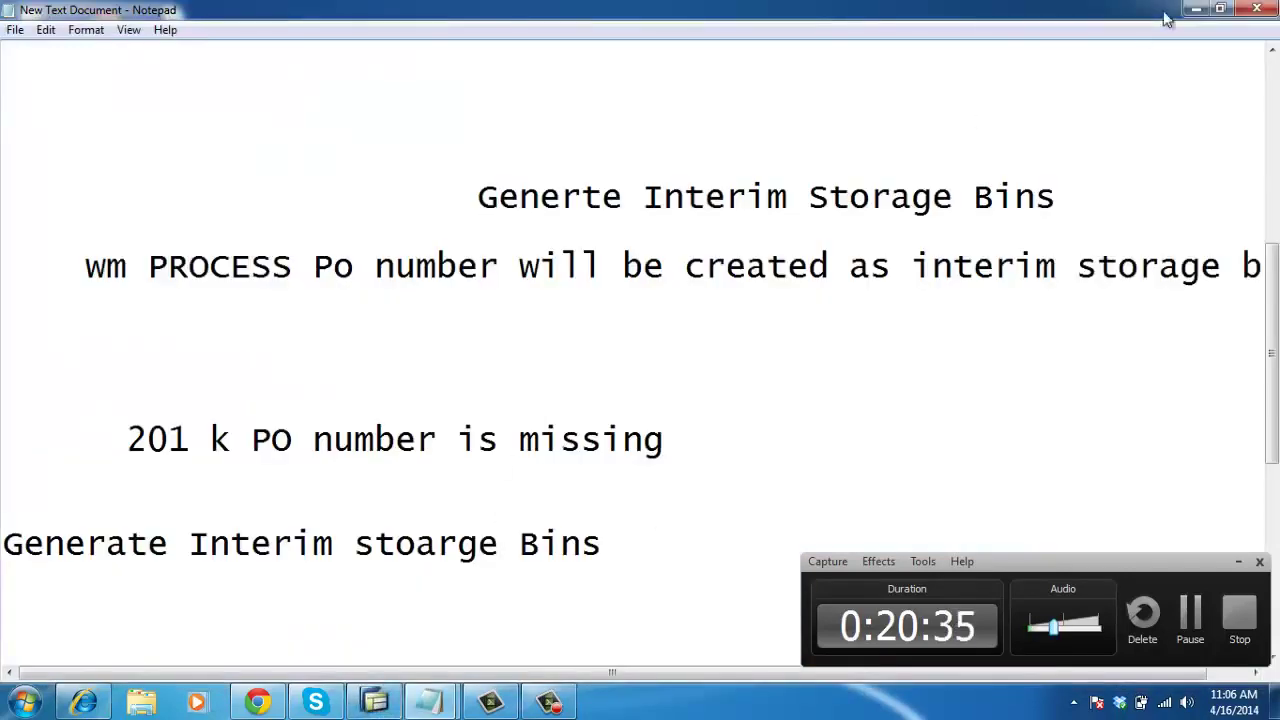
left_click(1196, 9)
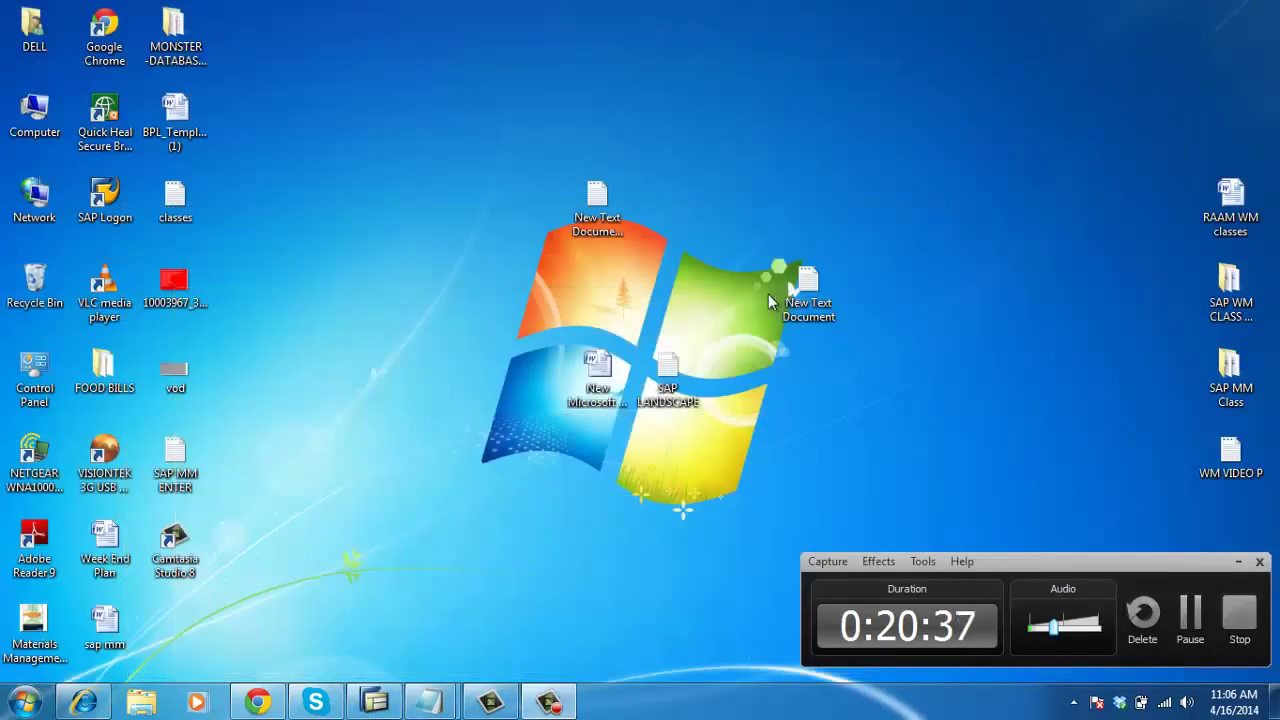
left_click(380, 703)
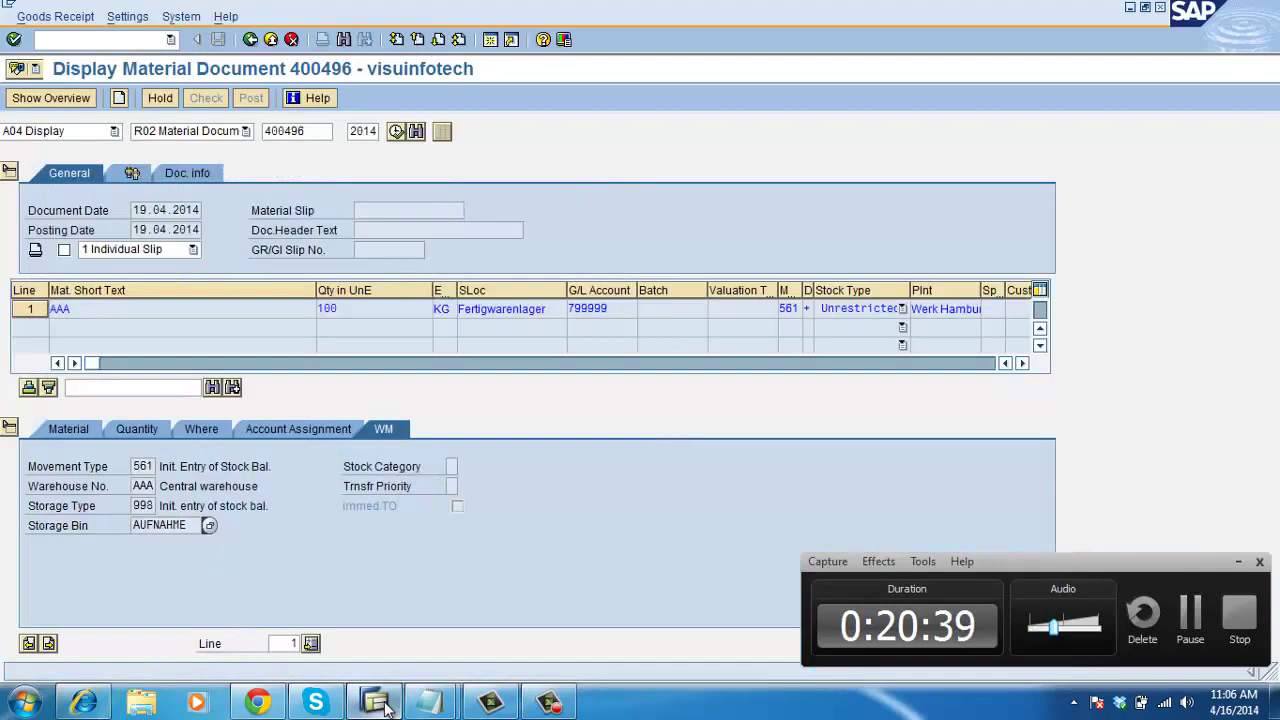
- Open a new SAP session and start transaction SPRO
left_click(180, 22)
left_click(192, 39)
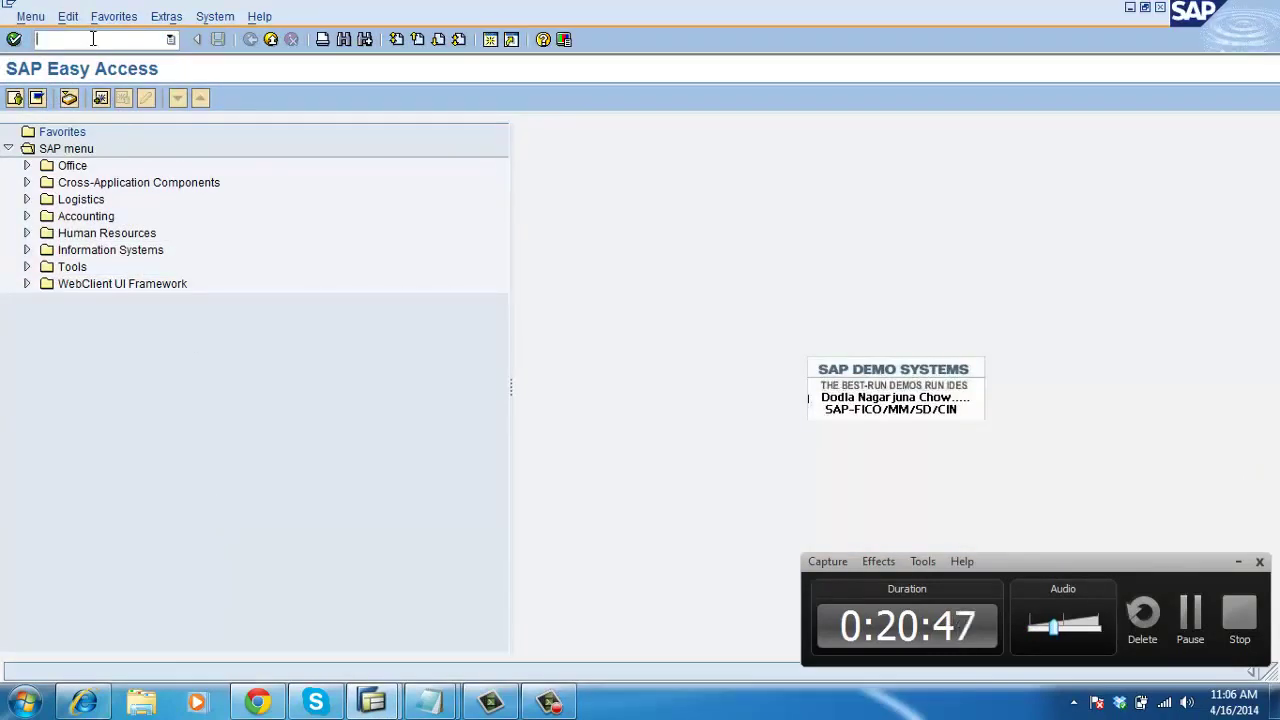
type("/nspro")
key("Return")
- In the Reference IMG, run Logistics Execution > Warehouse Management > Interfaces > Inventory Management > Generate Interim Storage Bins
left_click(76, 102)
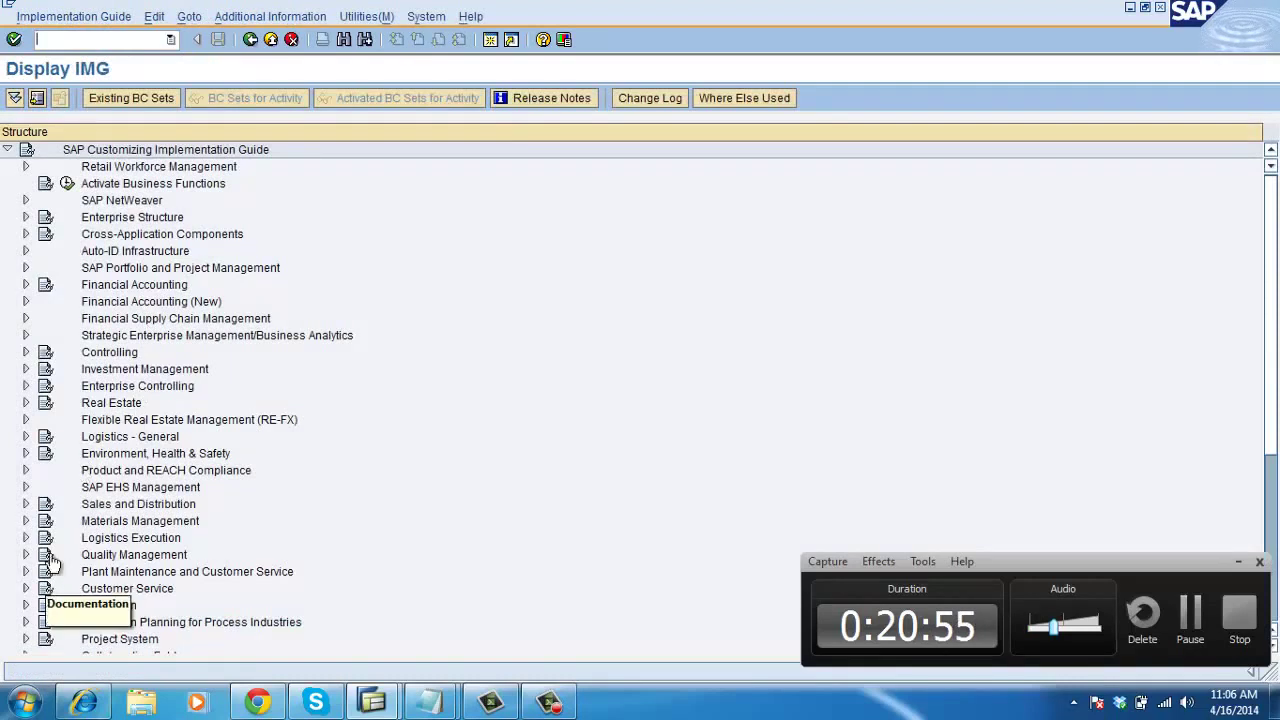
left_click(26, 537)
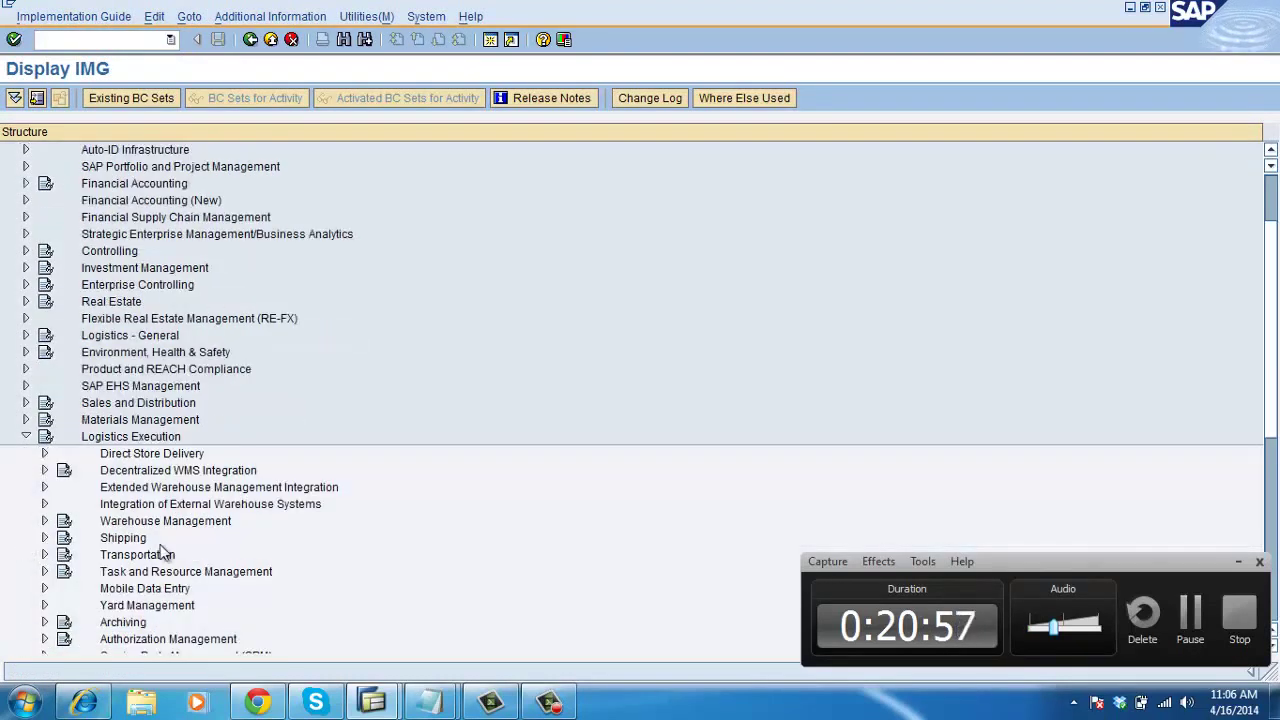
left_click(44, 521)
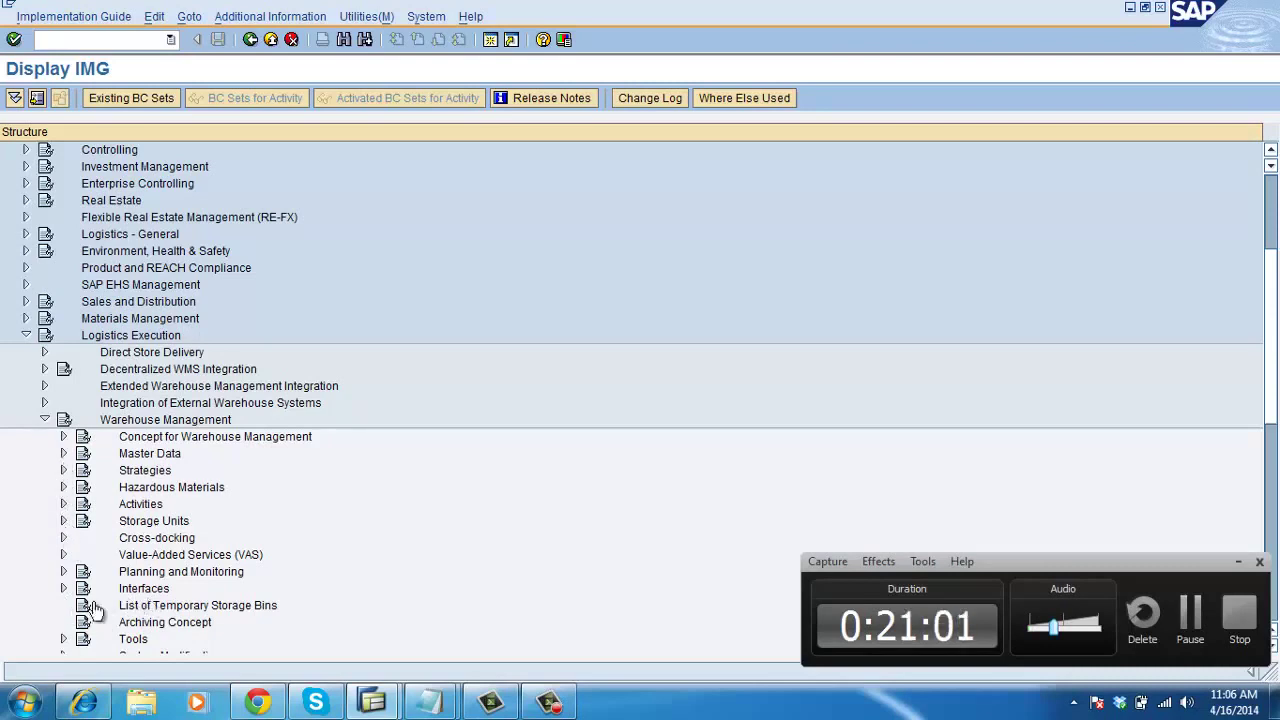
left_click(64, 590)
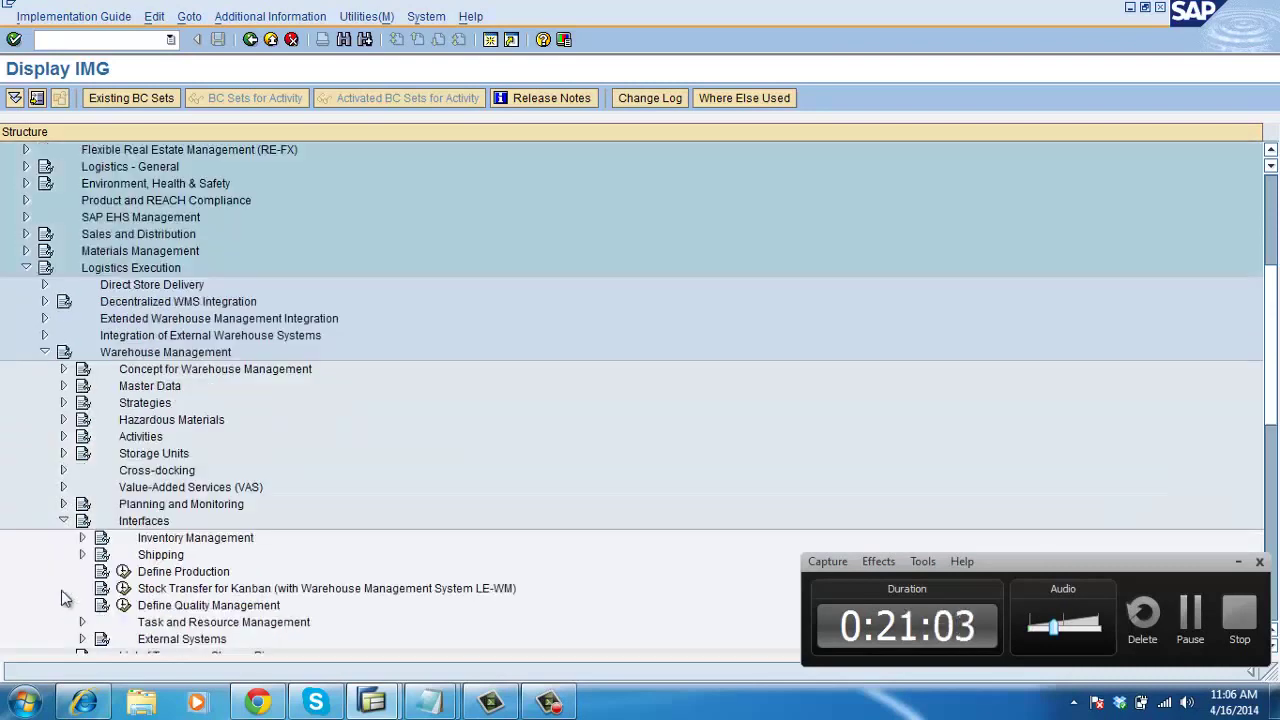
left_click(82, 538)
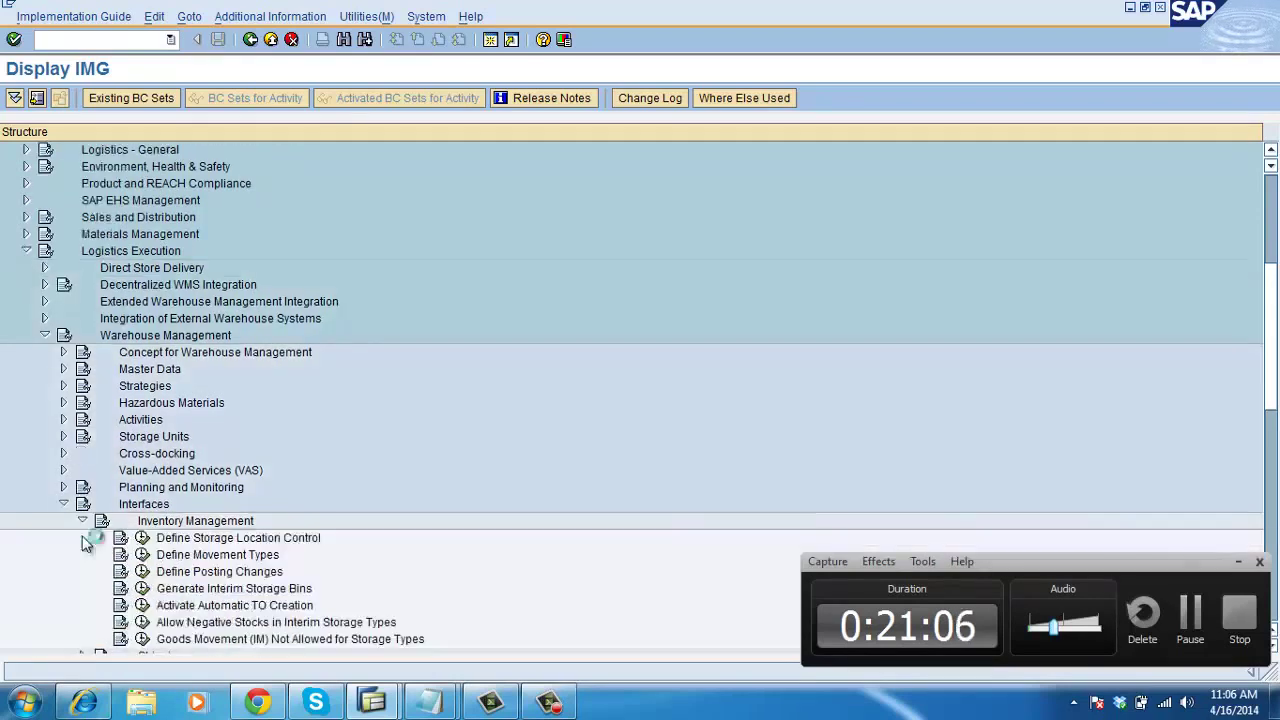
left_click(143, 588)
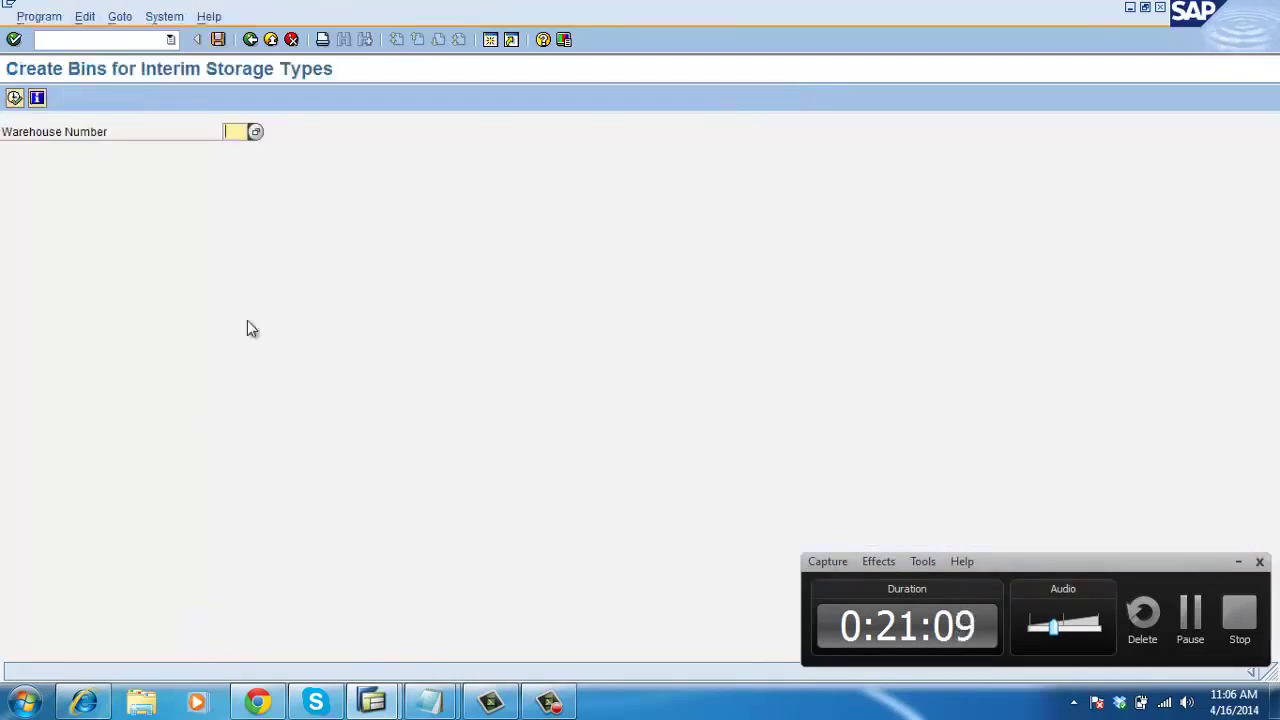
- Generate interim bins for warehouse AAA and select the storage type 998 row
type("aaa")
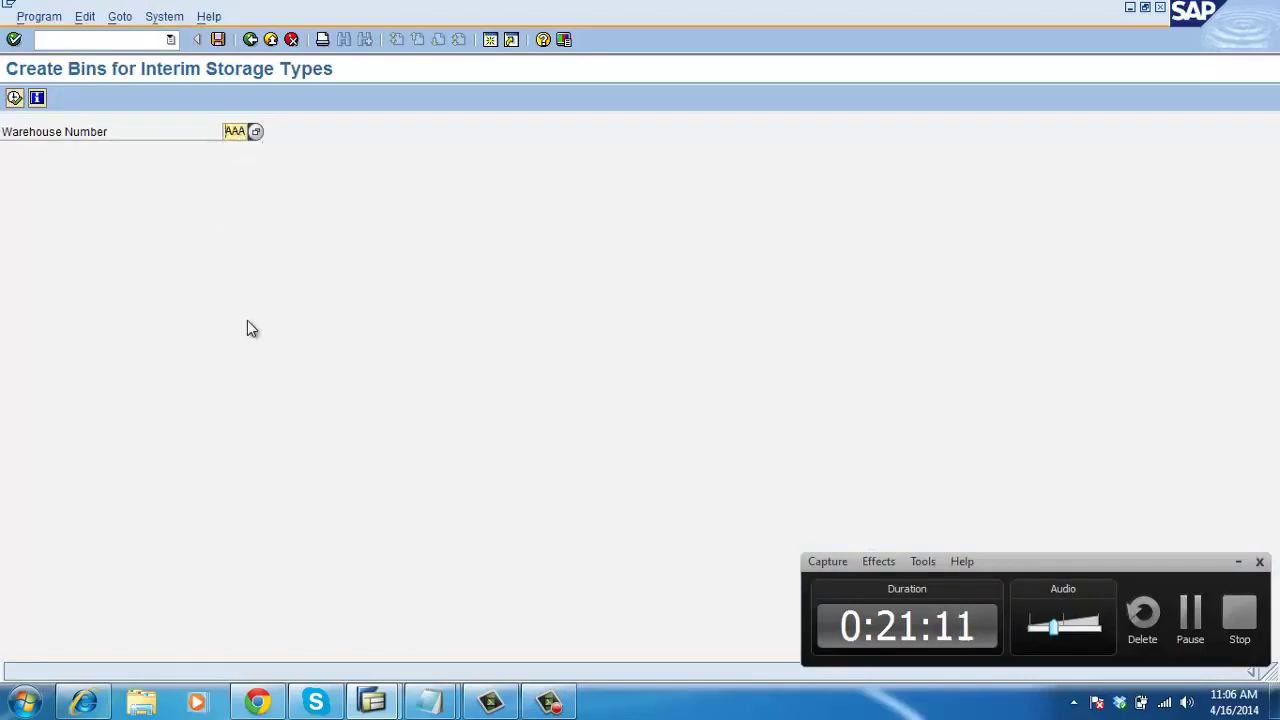
left_click(15, 97)
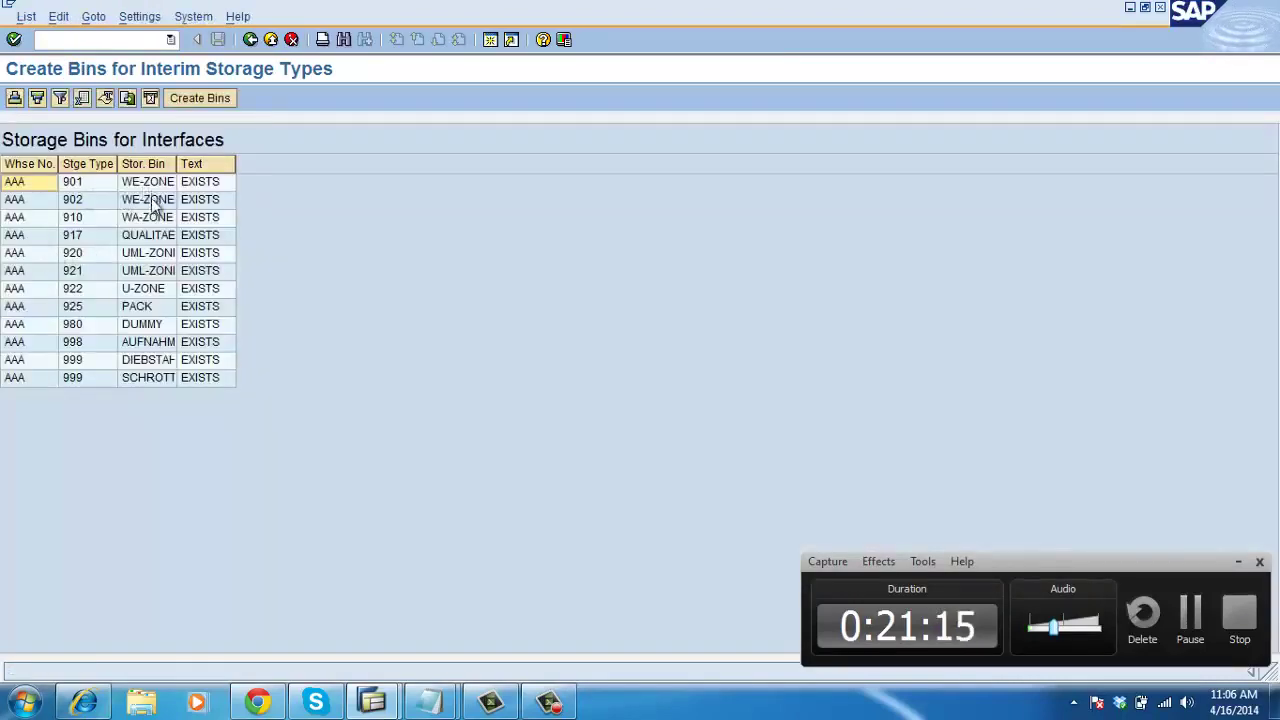
left_click(166, 346)
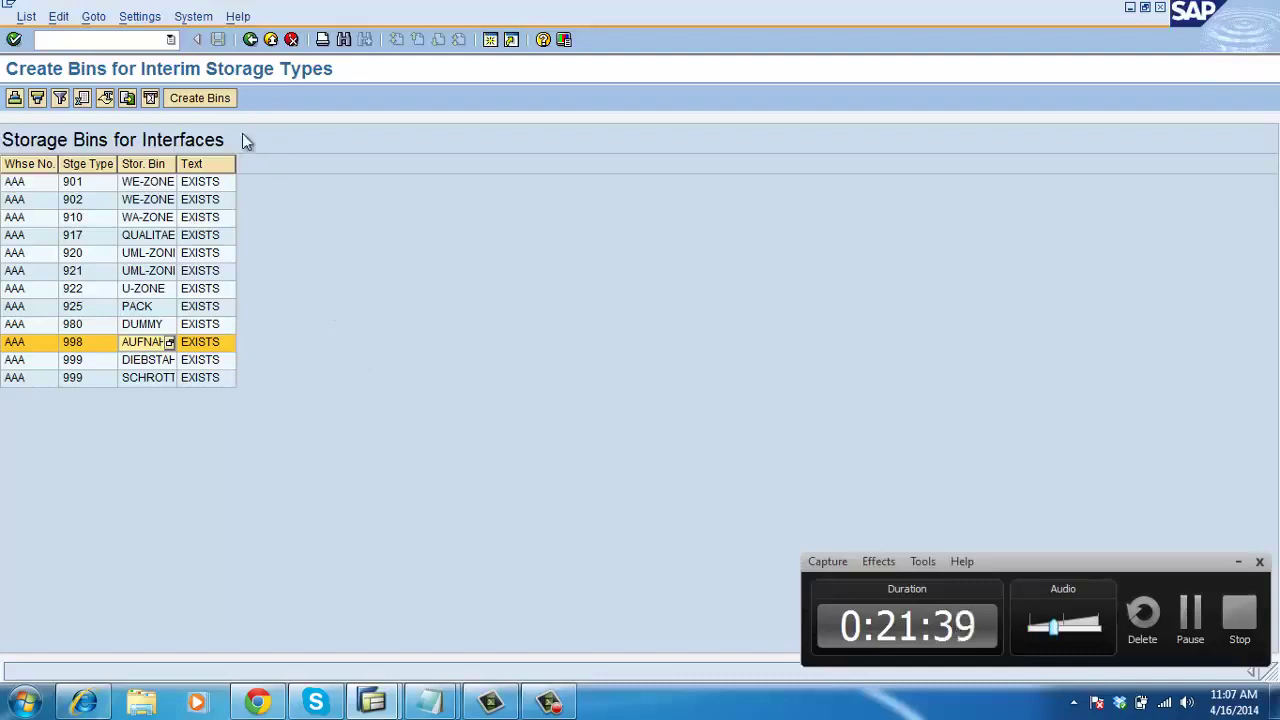
- Bring the New Text Document notes forward and scroll to the Transfer Requirement outline at the top
mouse_move(430, 702)
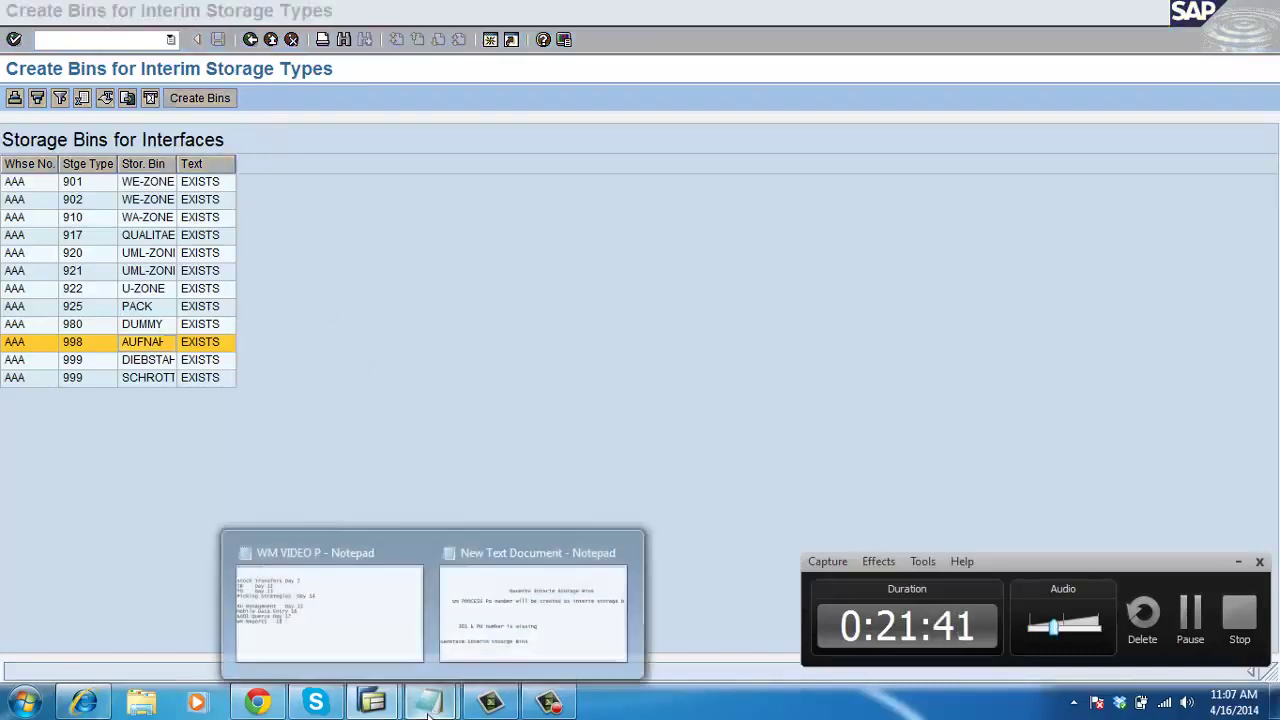
left_click(521, 653)
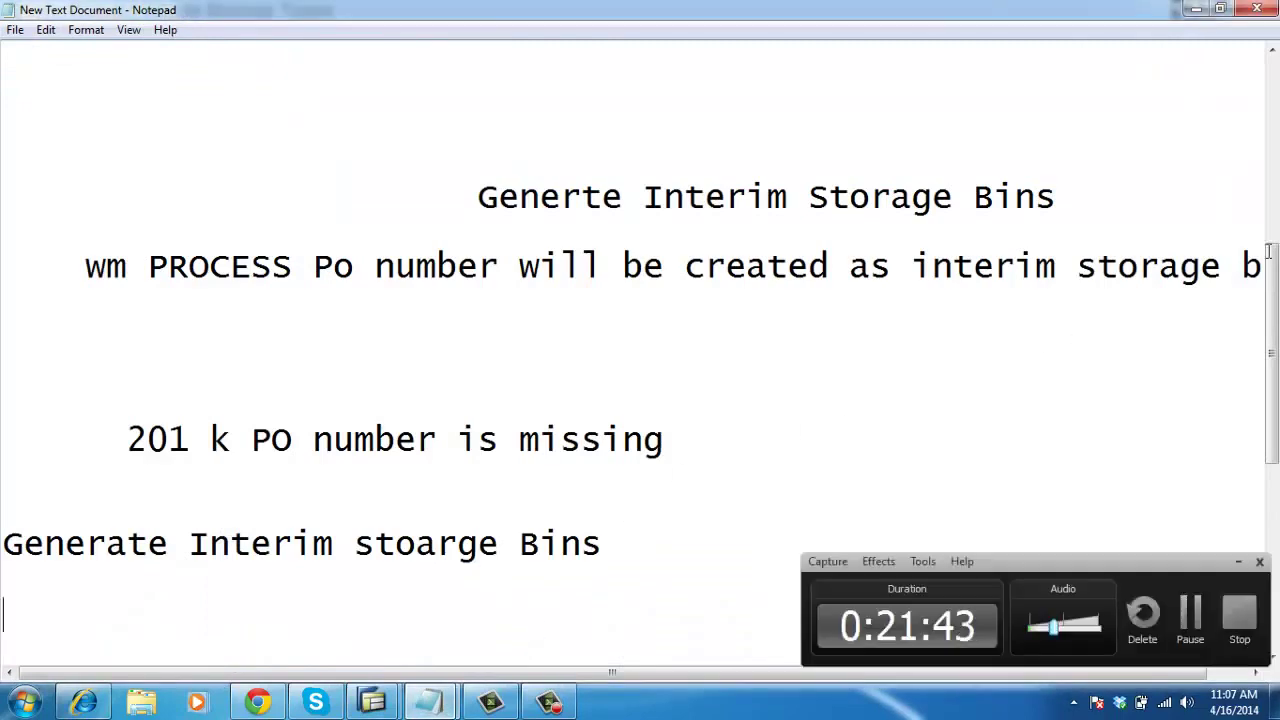
left_click_drag(1270, 283, 1268, 90)
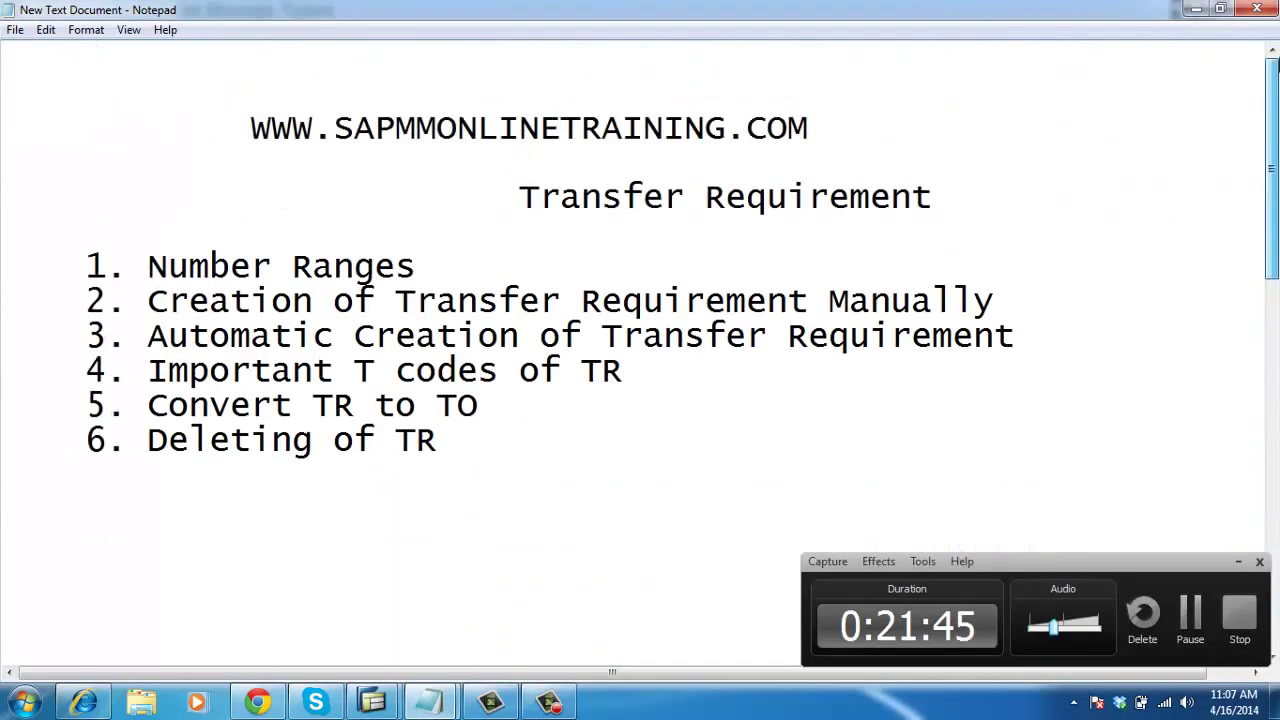